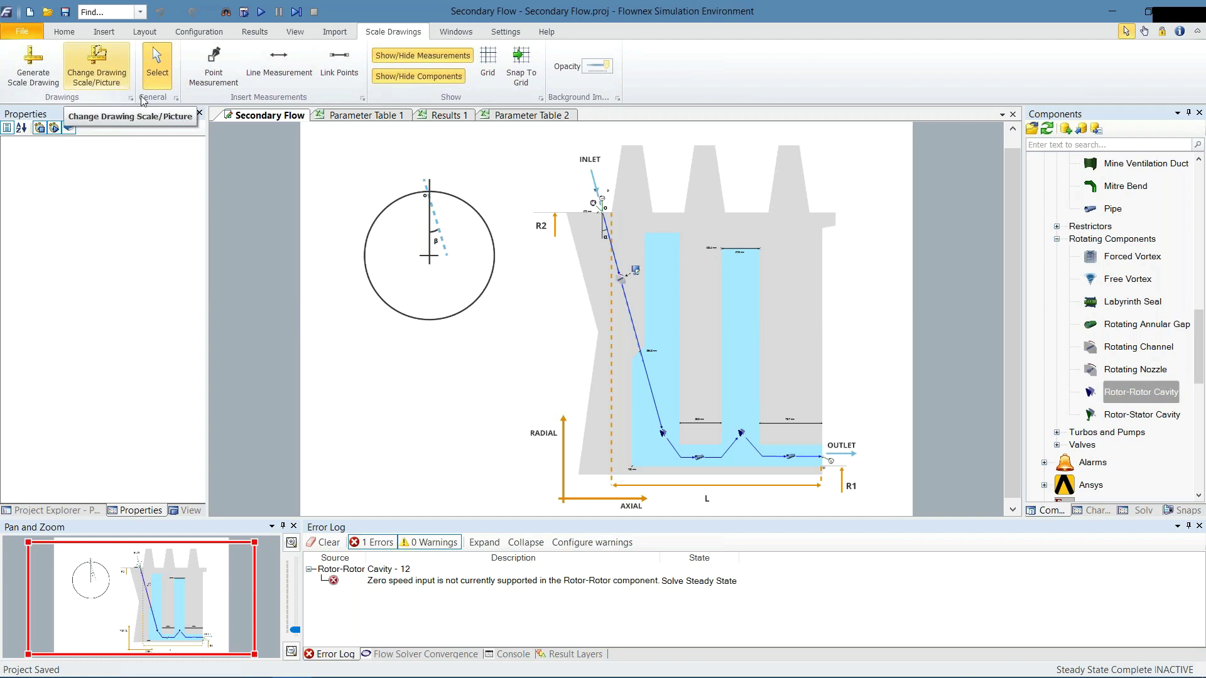
# Start a new scale drawing with background.png from the project database as its image, and enlarge the image preview
pyautogui.click(50, 81)
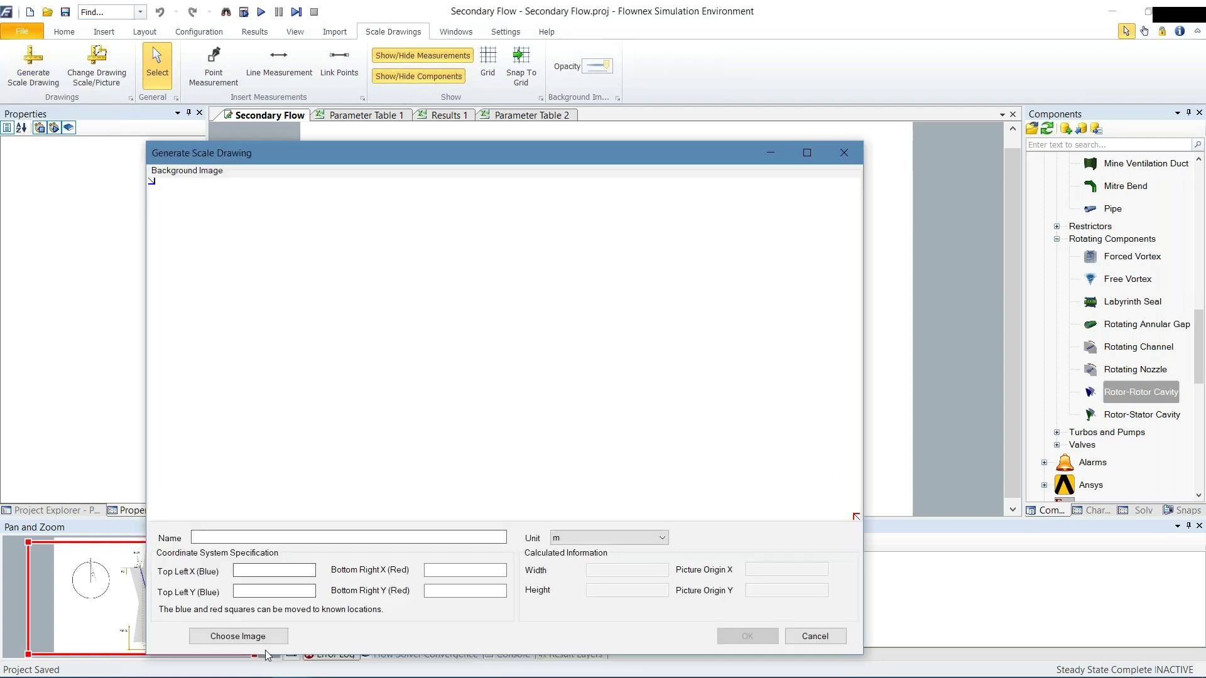
pyautogui.click(264, 641)
pyautogui.click(361, 276)
pyautogui.click(429, 600)
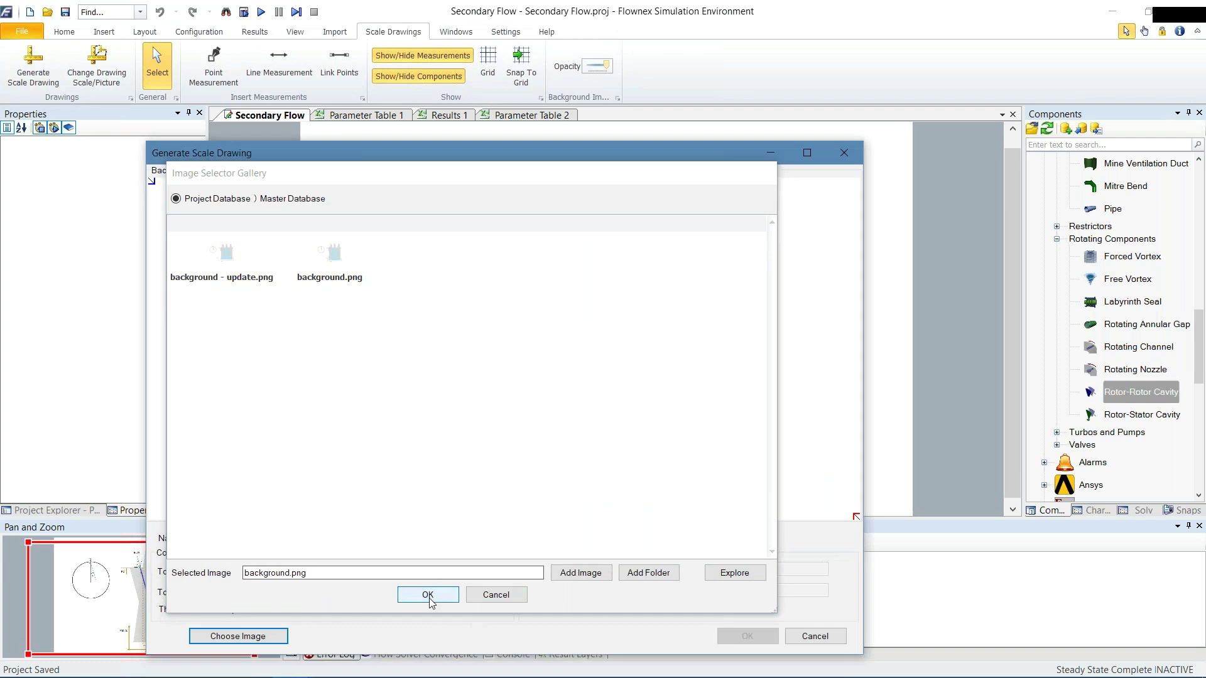
pyautogui.moveTo(703, 141); pyautogui.dragTo(655, 3)
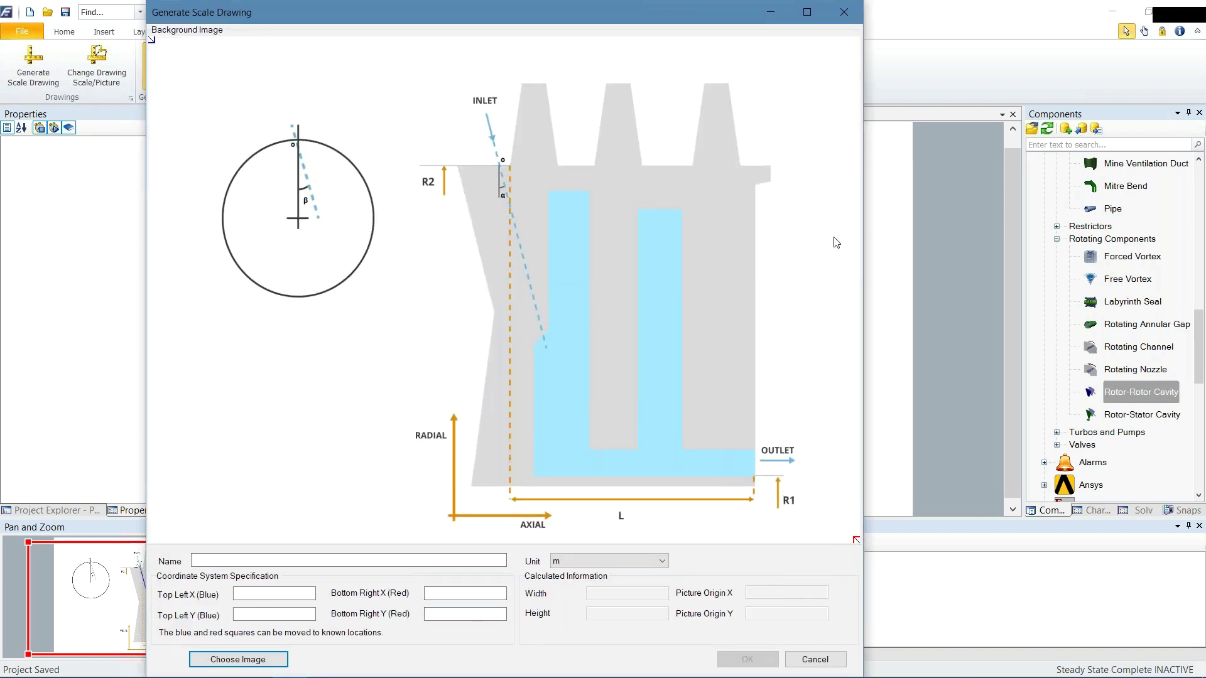
pyautogui.moveTo(861, 245); pyautogui.dragTo(992, 237)
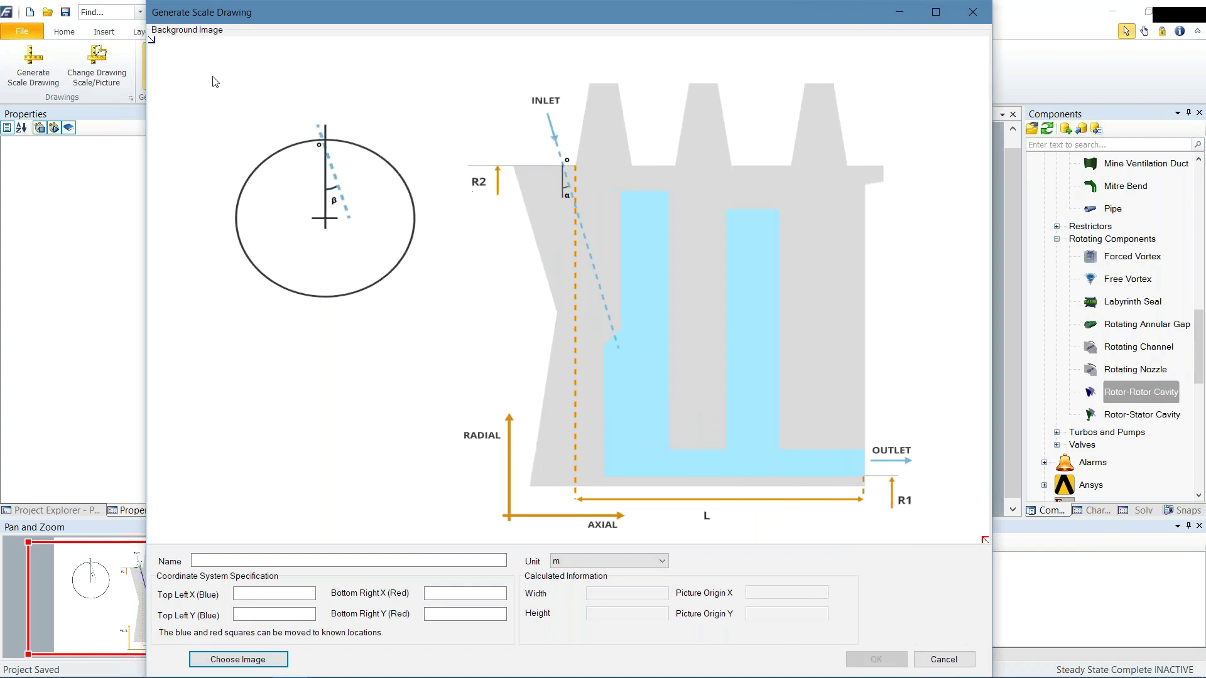
# Place the blue marker where R2 meets the dashed line and the red marker at the R1 outlet corner, and name the drawing "Flownex Webinar"
pyautogui.moveTo(152, 40); pyautogui.dragTo(578, 171)
pyautogui.moveTo(985, 540); pyautogui.dragTo(868, 477)
pyautogui.click(246, 560)
pyautogui.write('Flownex Webinar')
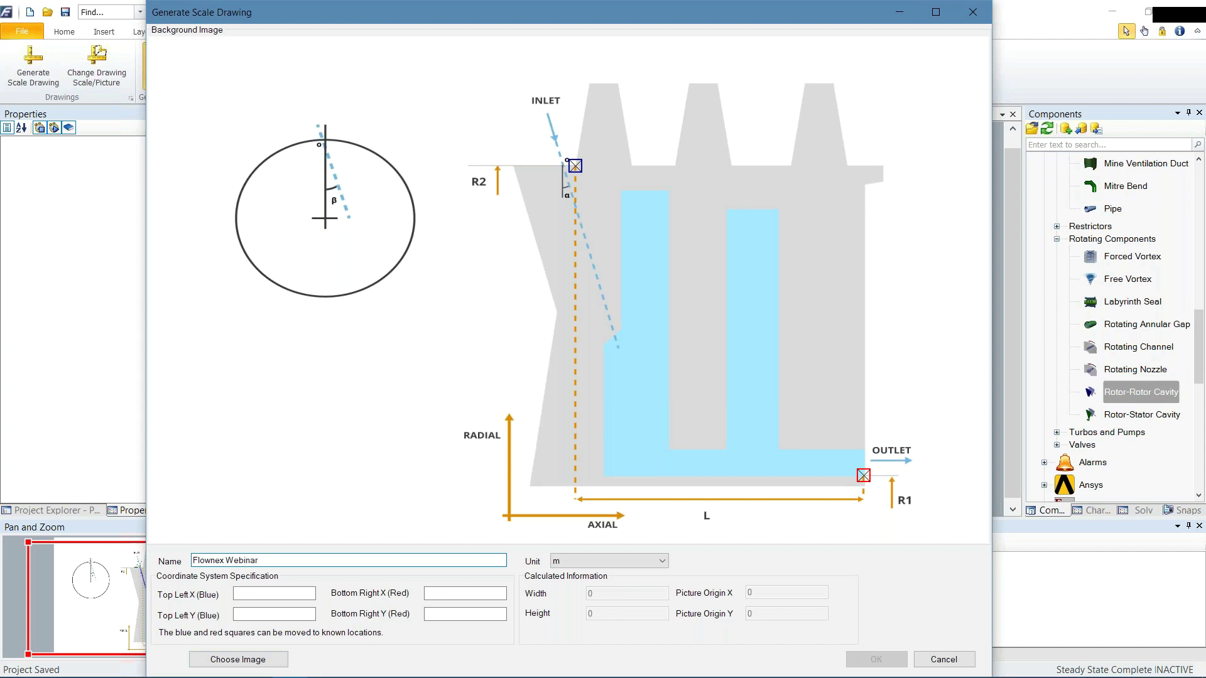
# Set the blue marker's X coordinate to 0 and the red marker's X coordinate to 265, the length L given on the presentation slide
pyautogui.click(239, 594)
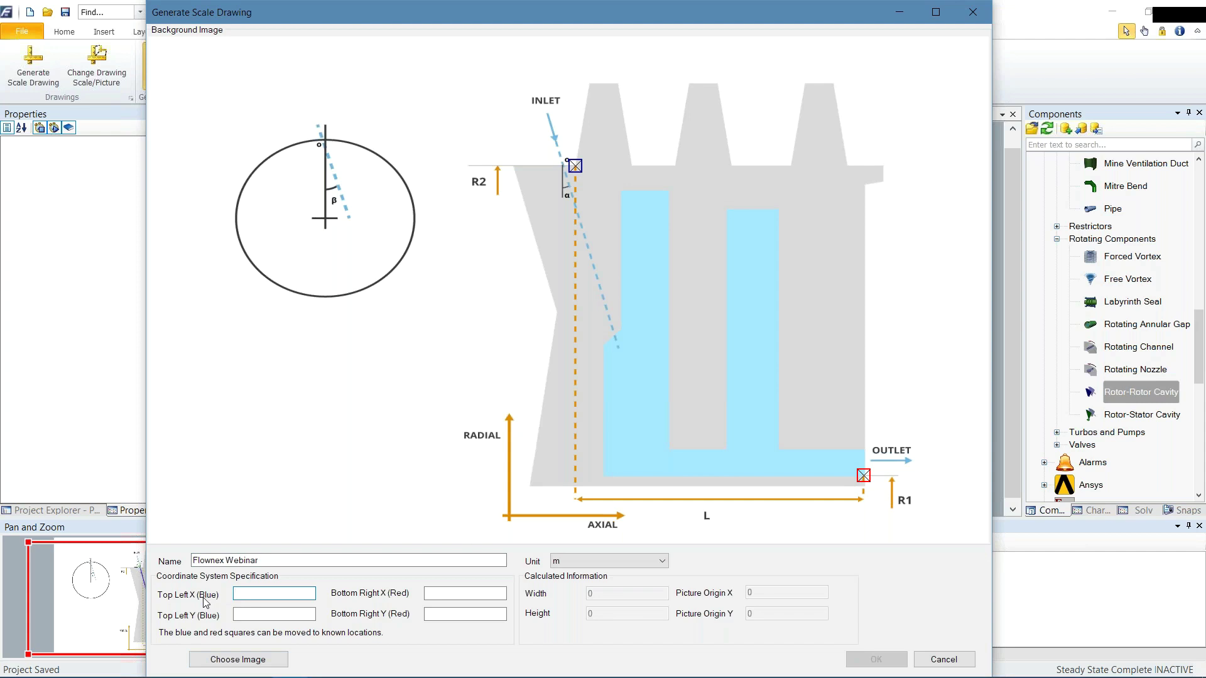
pyautogui.write('0')
pyautogui.click(446, 595)
pyautogui.hotkey('alt', 'Tab')
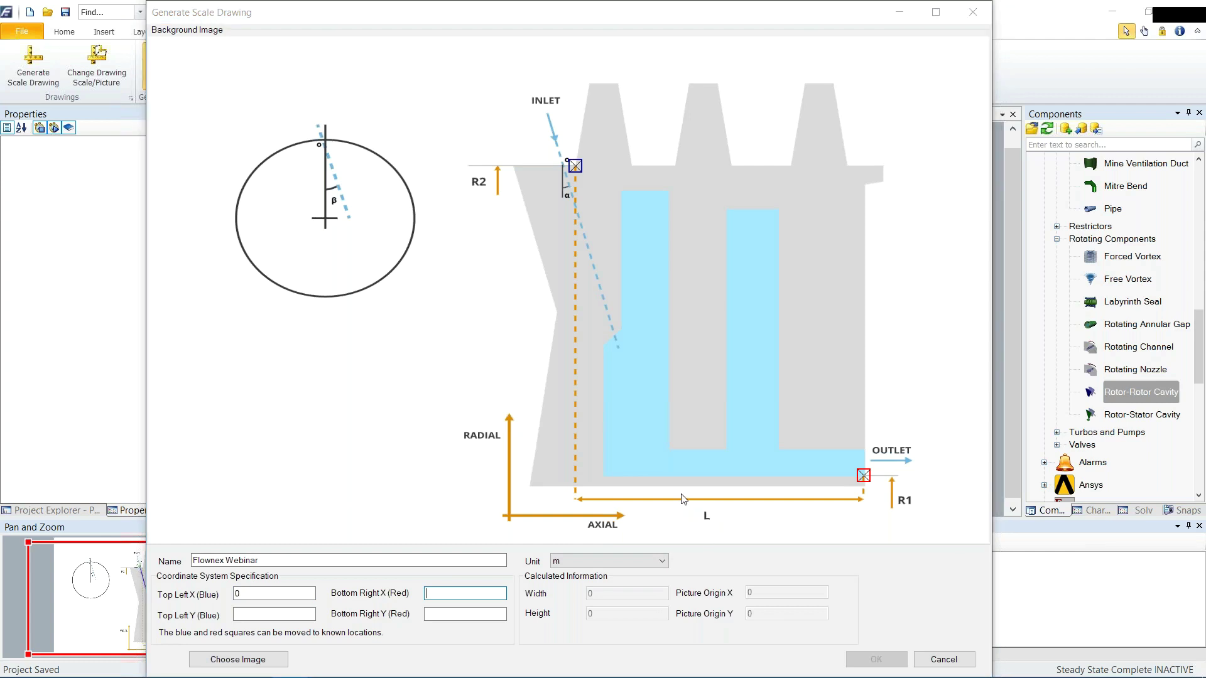
pyautogui.hotkey('alt', 'Tab')
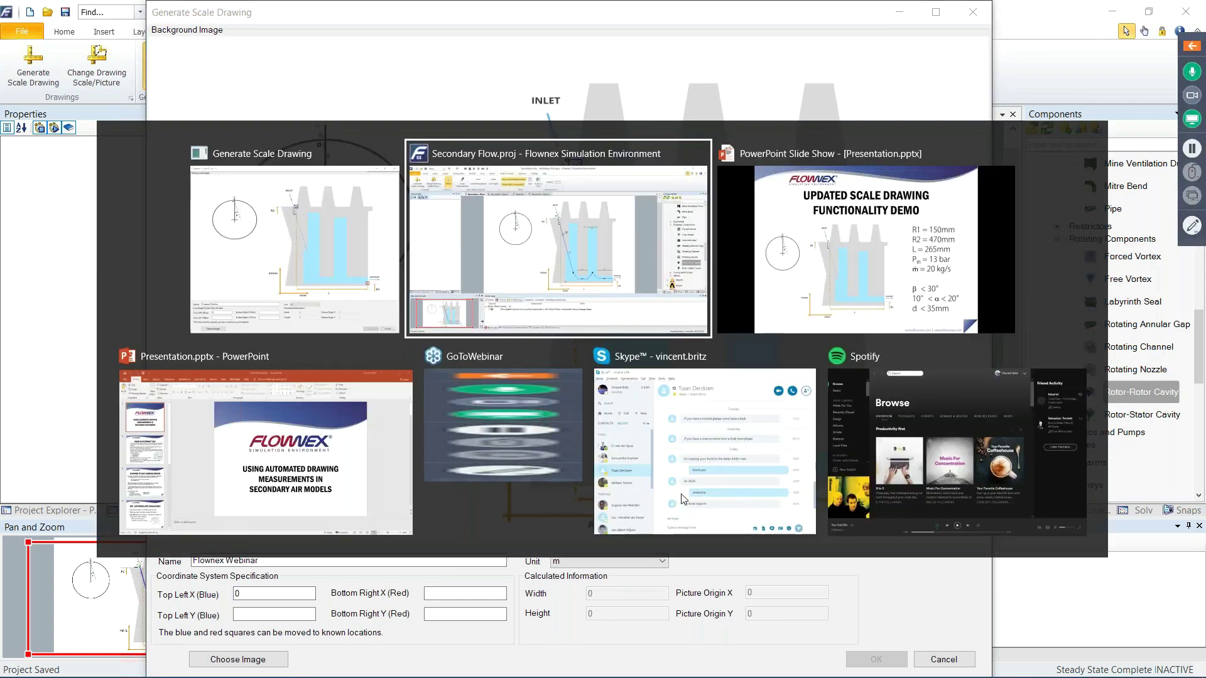
pyautogui.click(885, 370)
pyautogui.hotkey('alt', 'Tab')
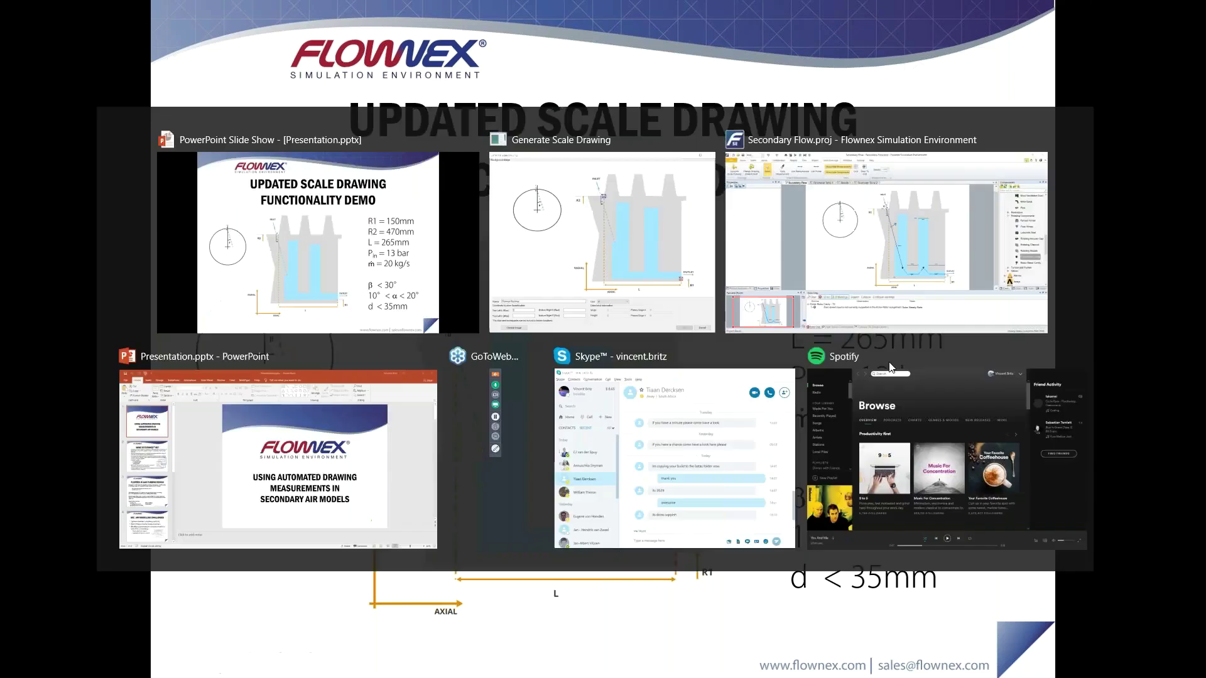
pyautogui.press('BackSpace')
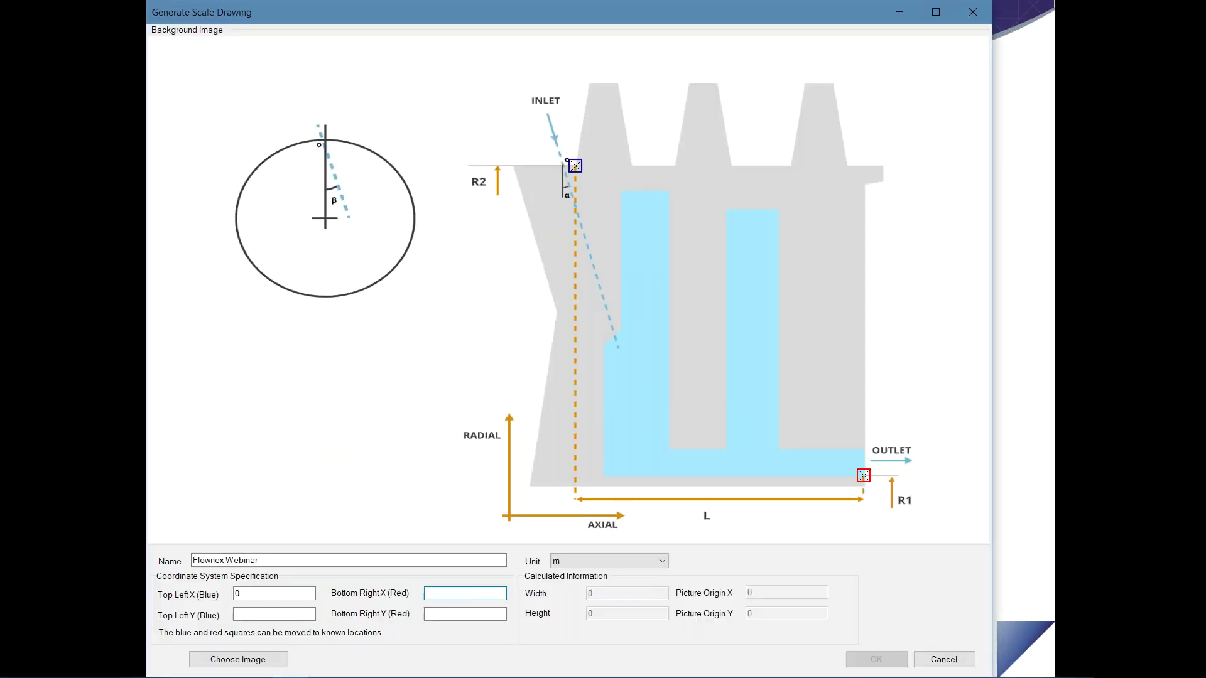
pyautogui.write('265')
# Set the scale drawing's unit to mm
pyautogui.click(594, 561)
pyautogui.click(581, 608)
pyautogui.click(591, 565)
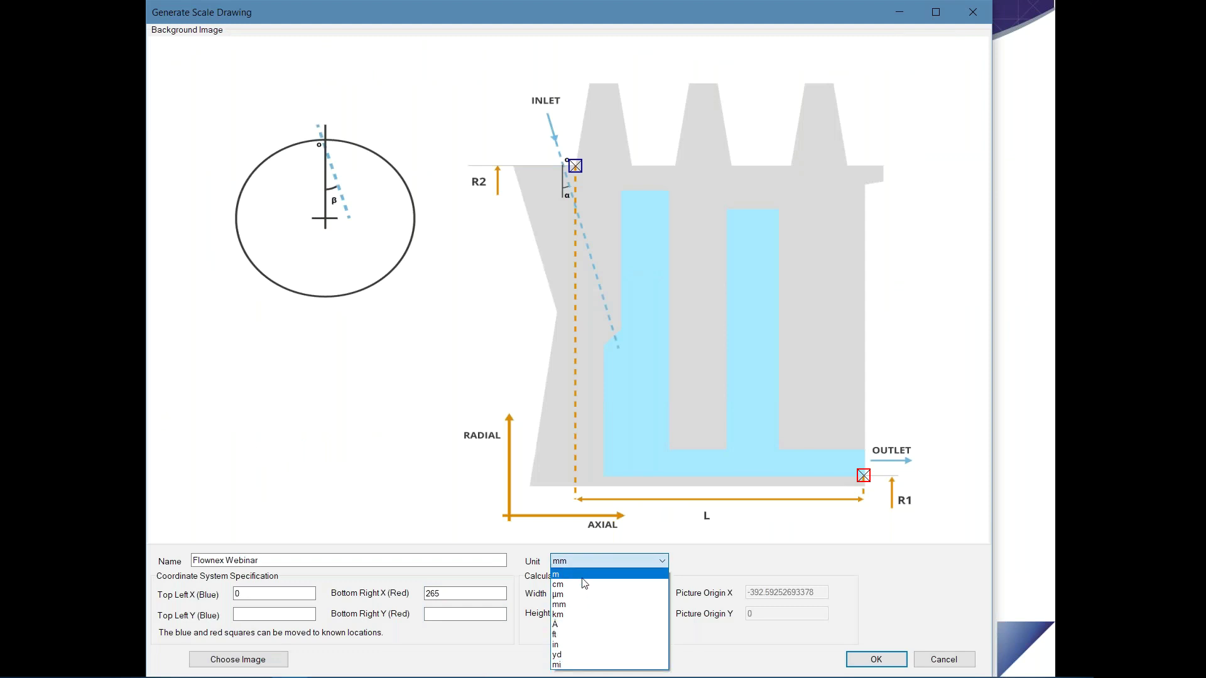
pyautogui.click(581, 604)
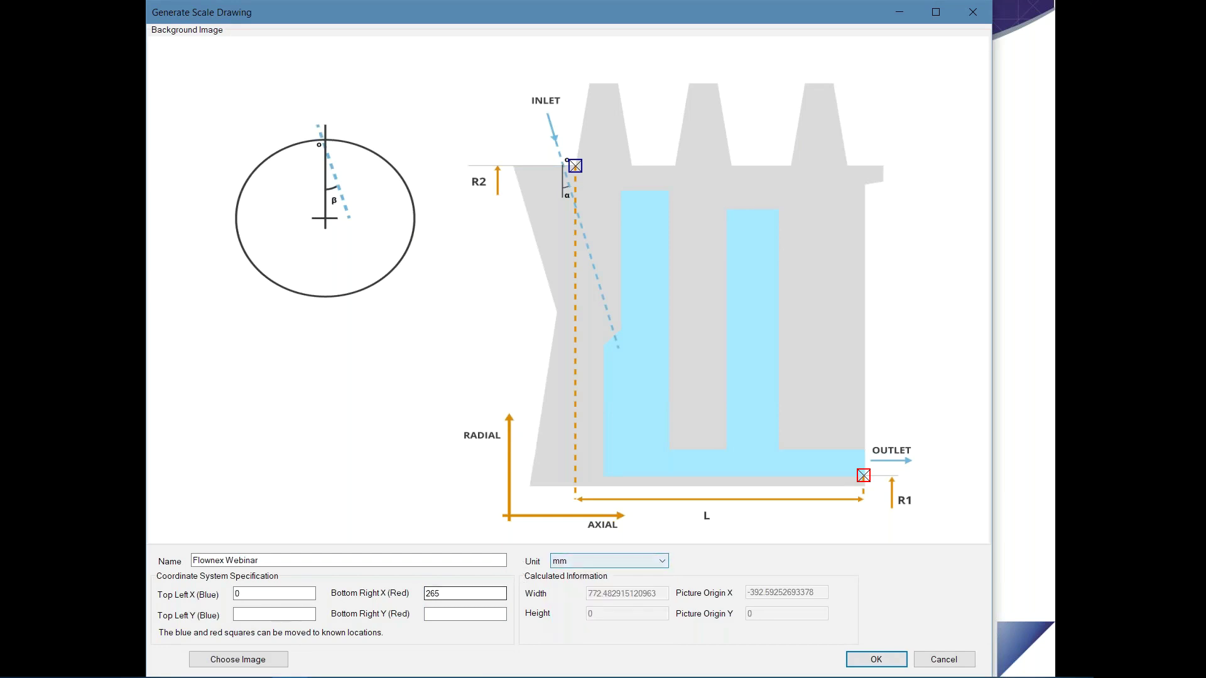
# Examine which image file formats can be added to the gallery as a drawing background, without adding an image
pyautogui.click(285, 615)
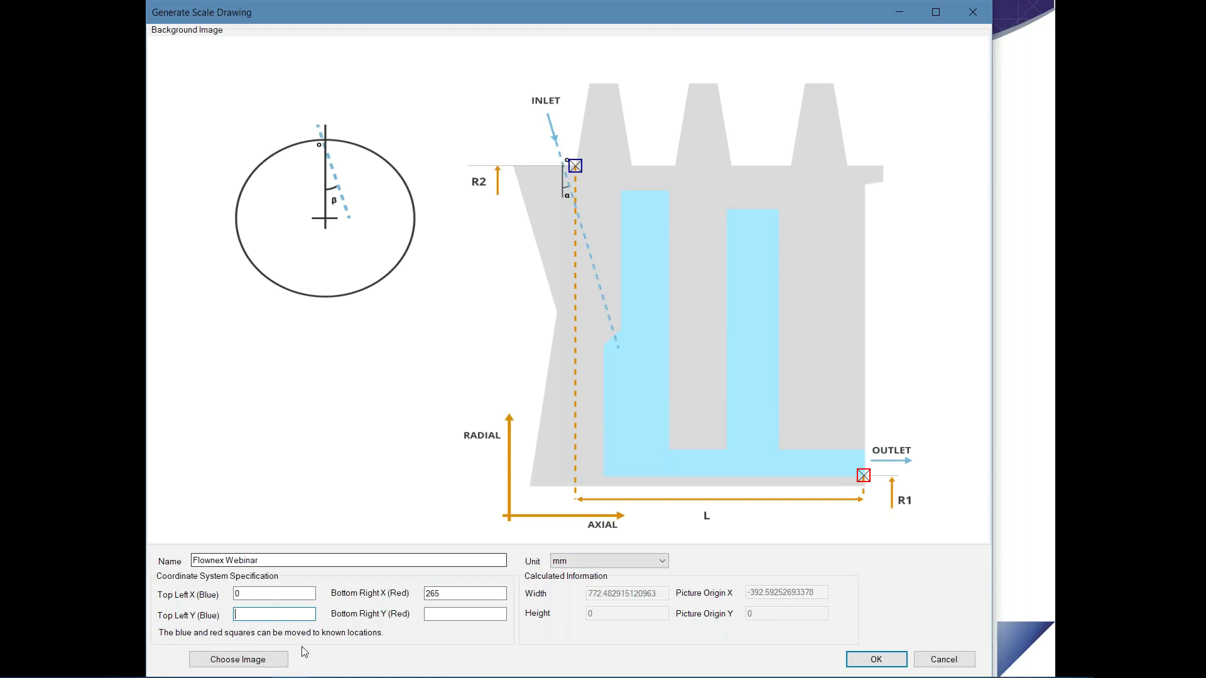
pyautogui.click(282, 663)
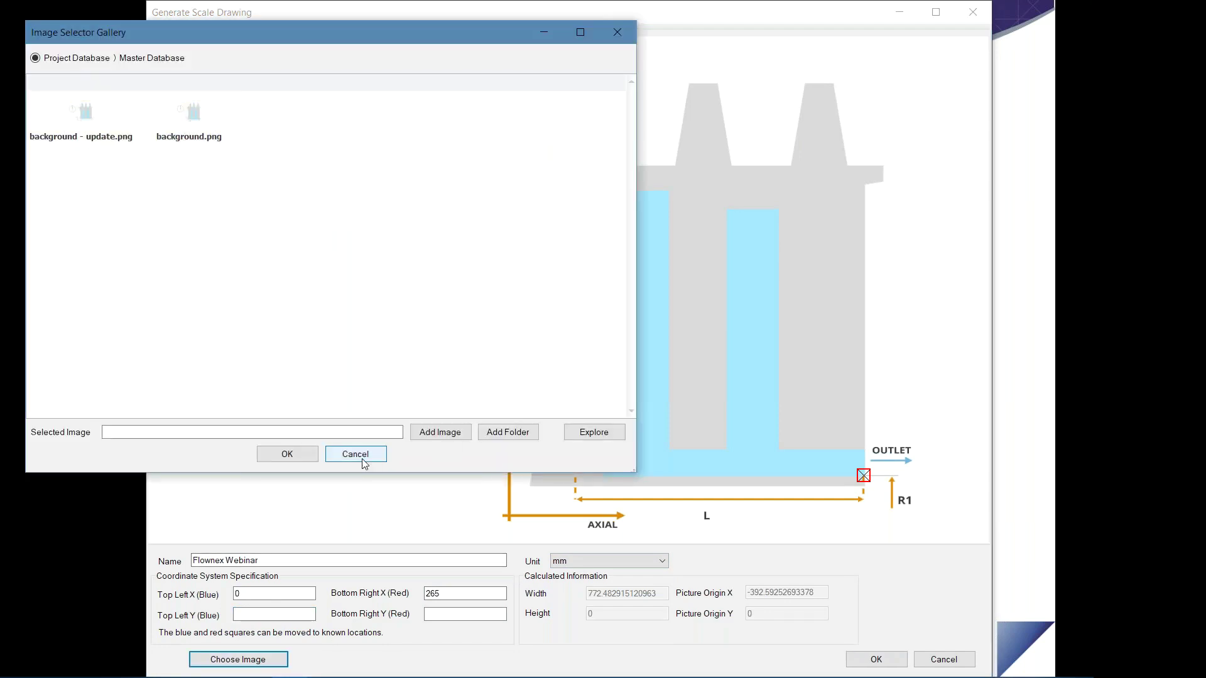
pyautogui.click(428, 437)
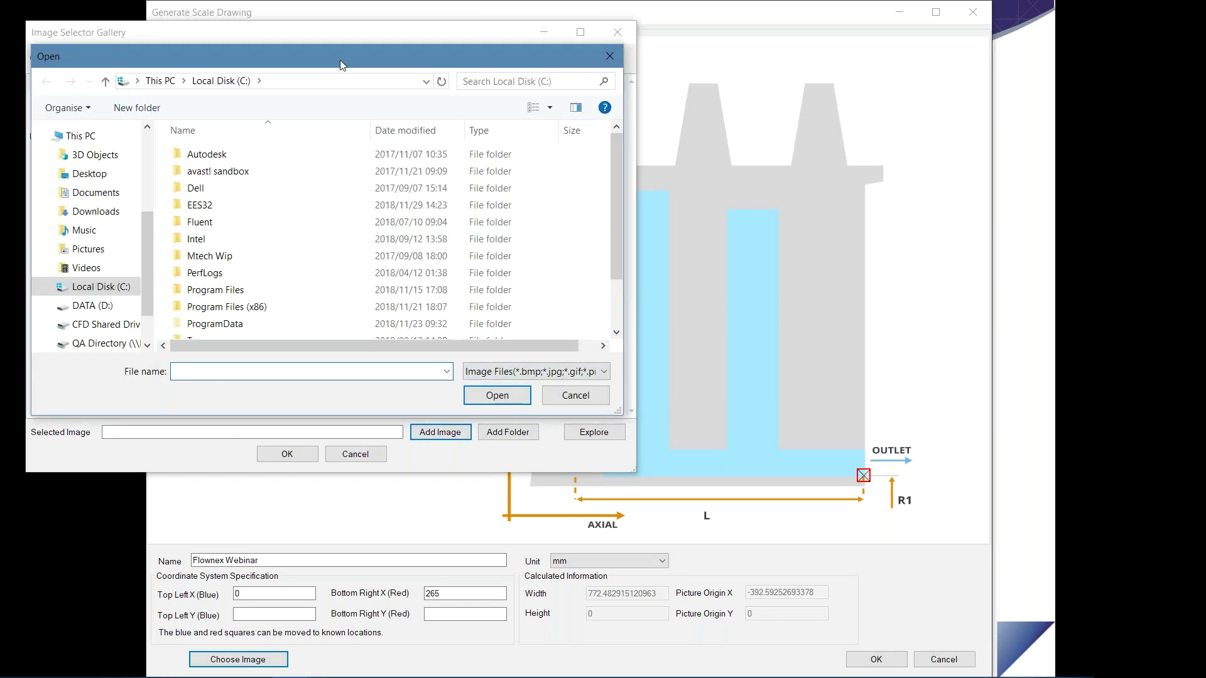
pyautogui.moveTo(385, 71); pyautogui.dragTo(777, 71)
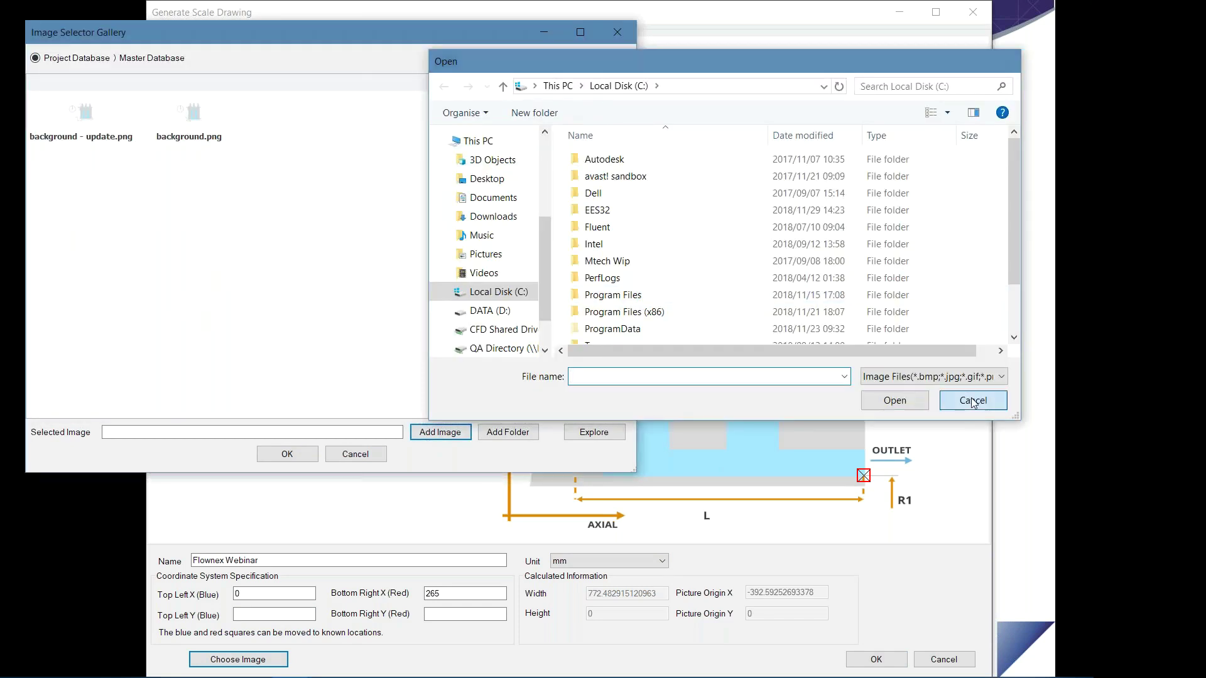
pyautogui.click(974, 396)
pyautogui.click(457, 433)
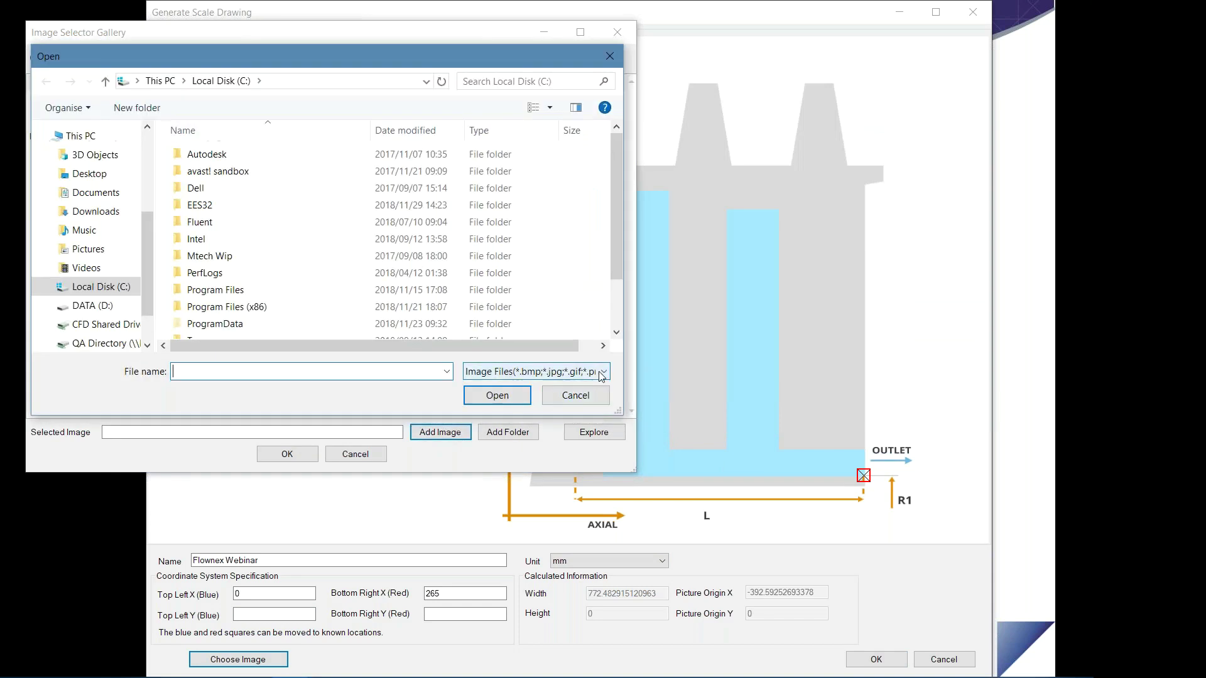
pyautogui.click(565, 371)
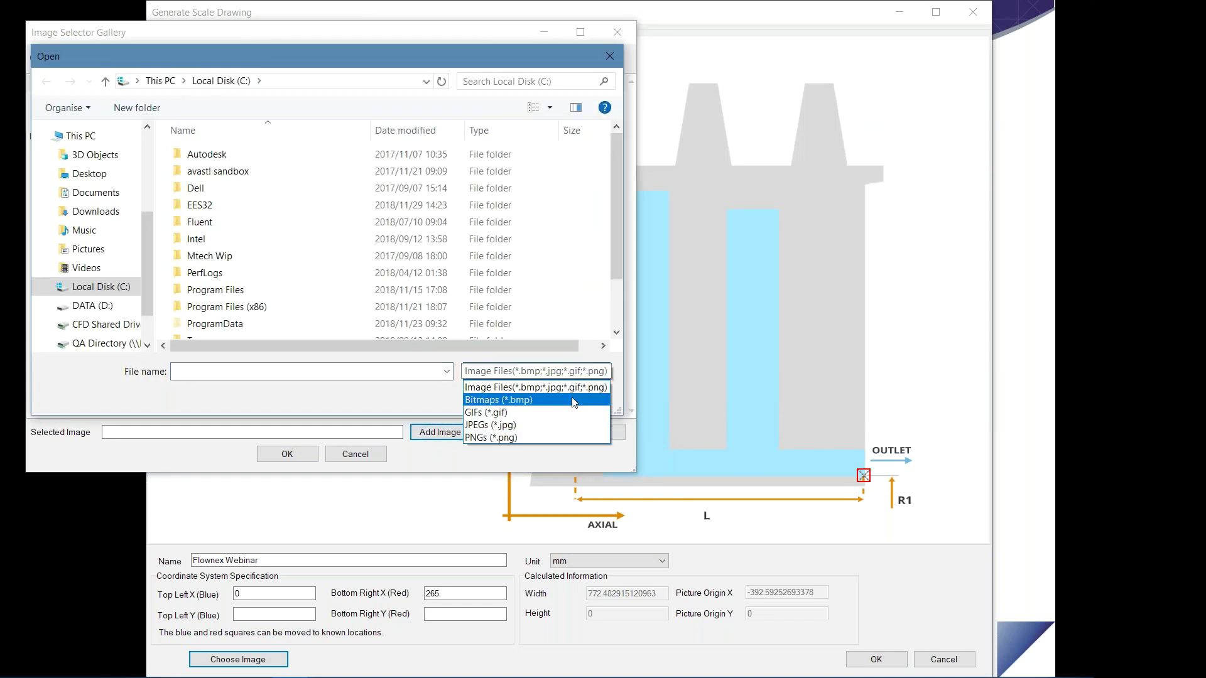
pyautogui.click(422, 397)
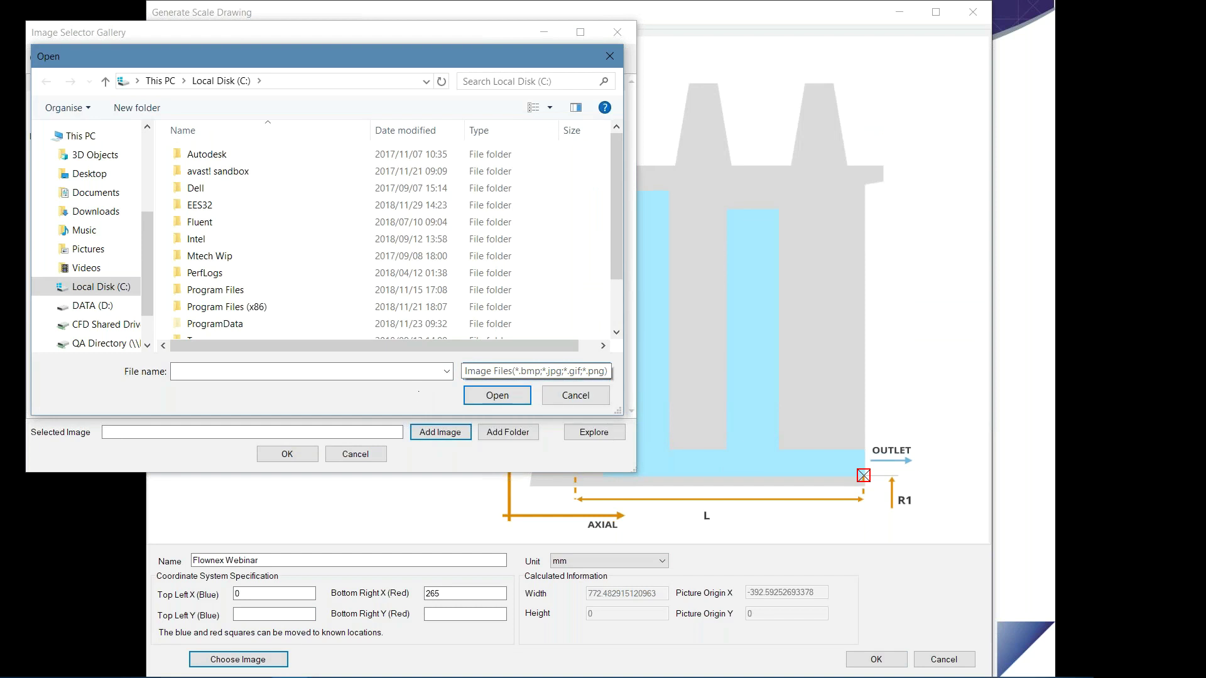
pyautogui.click(555, 400)
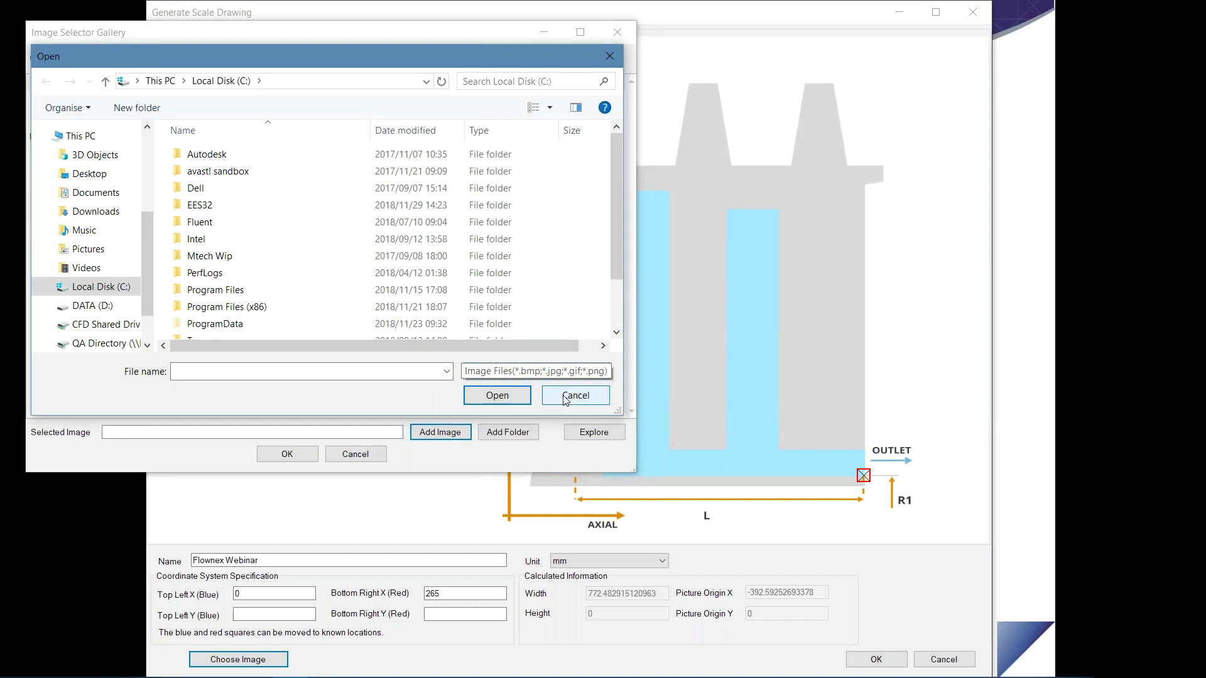
pyautogui.click(355, 454)
# Set the blue marker's Y coordinate to 470 and the red marker's to 150, matching the slide's R2 and R1, and create the drawing
pyautogui.click(270, 614)
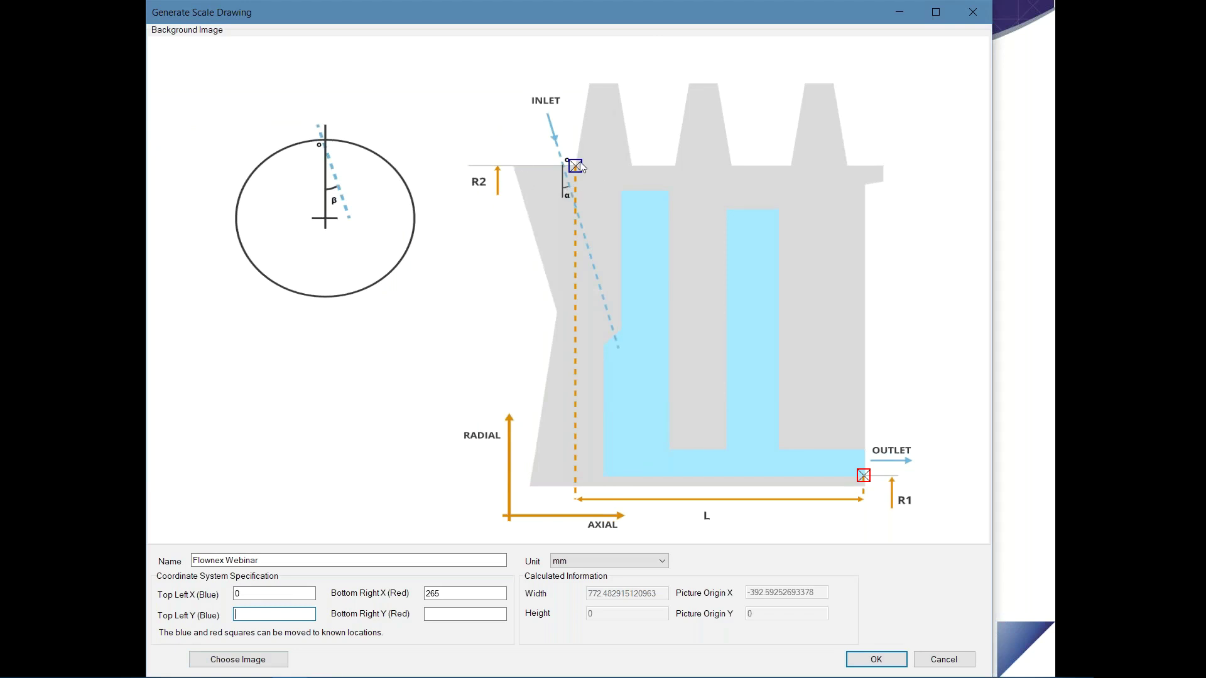
pyautogui.hotkey('alt', 'Tab')
pyautogui.hotkey('alt', 'Tab')
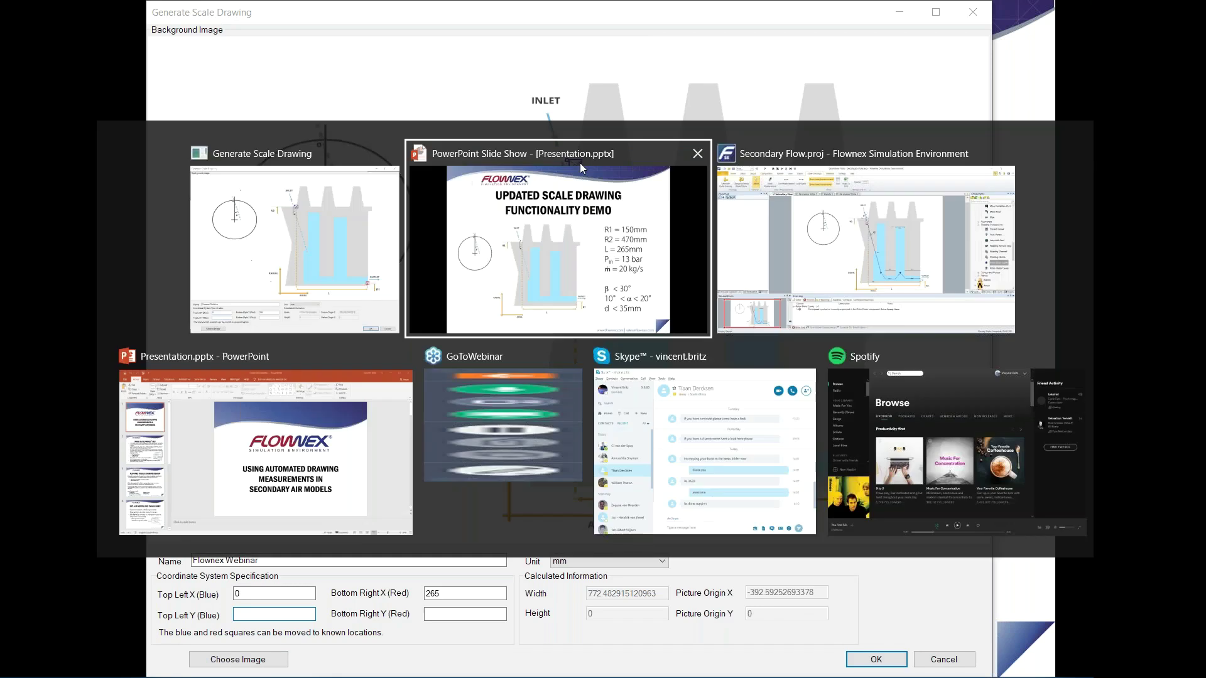
pyautogui.hotkey('alt', 'Tab')
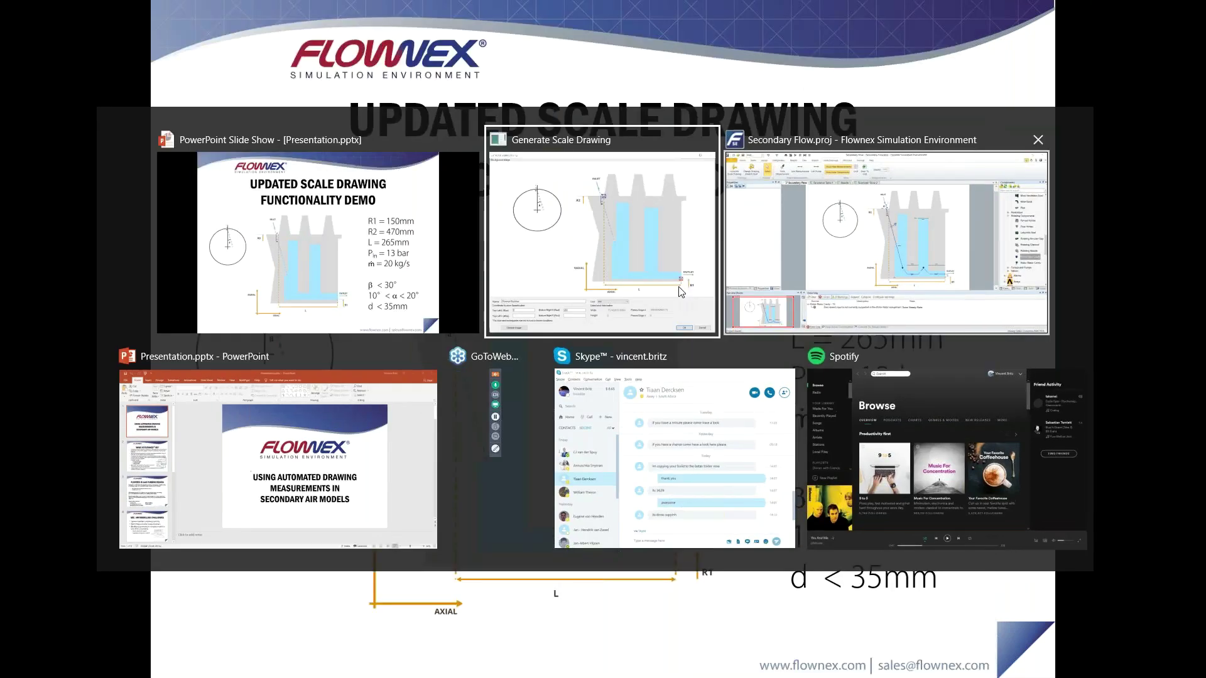
pyautogui.hotkey('alt', 'Tab')
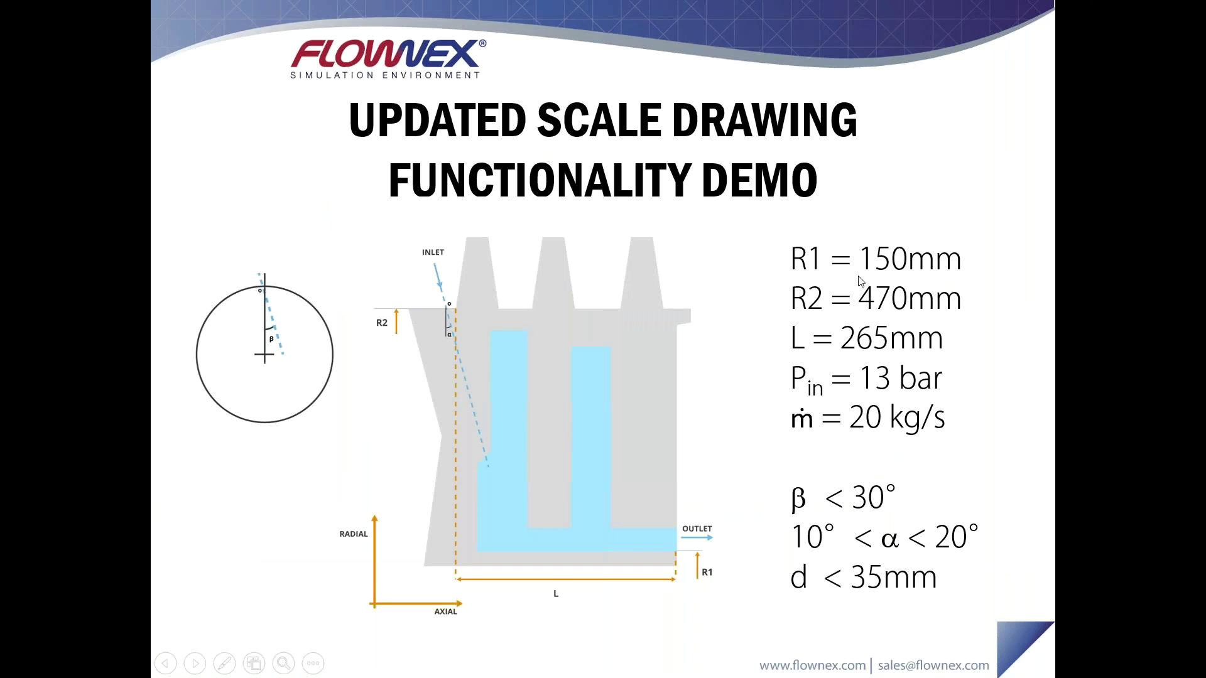
pyautogui.hotkey('alt', 'Tab')
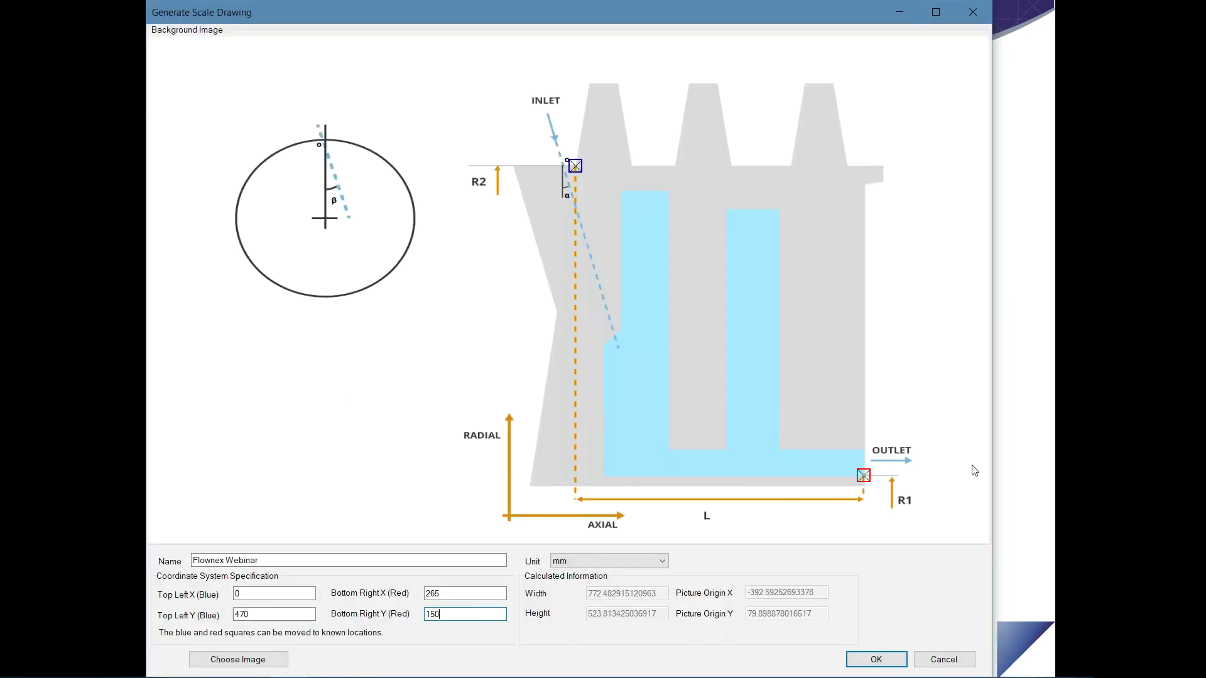
pyautogui.click(490, 593)
pyautogui.click(875, 658)
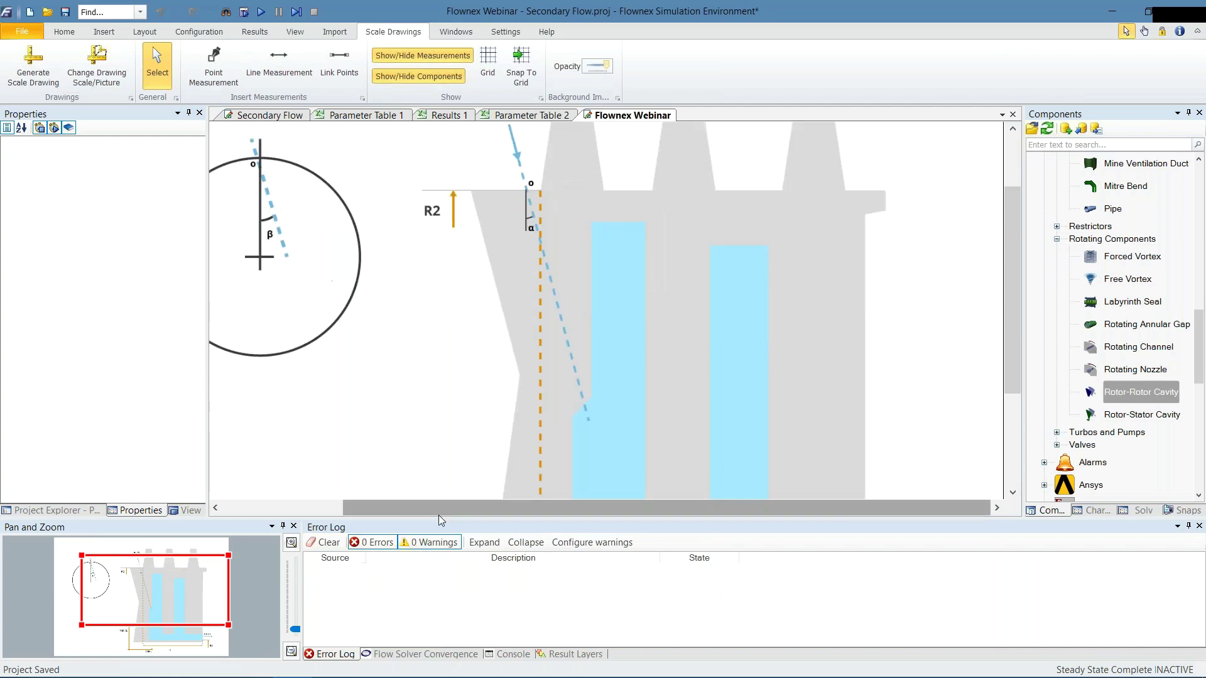
# Add a Rotor-Rotor Cavity component in the lower part of the first light-blue cavity of the new drawing
pyautogui.moveTo(438, 533); pyautogui.dragTo(440, 549)
pyautogui.click(1131, 369)
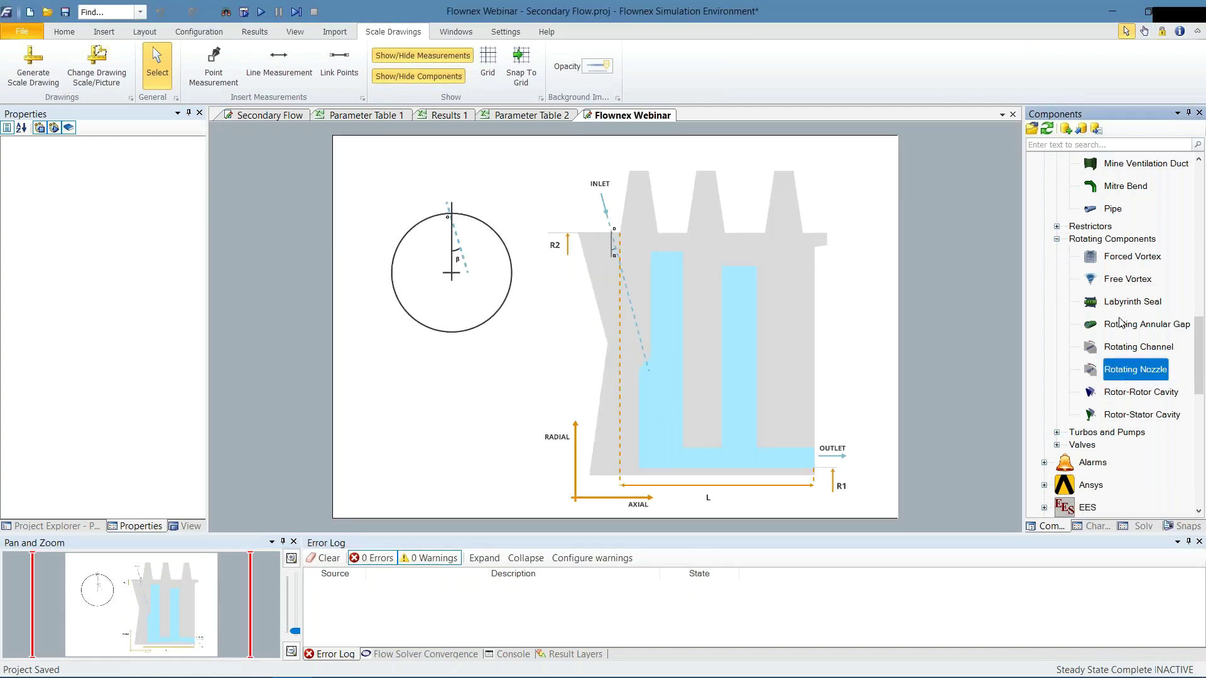
pyautogui.moveTo(1129, 396); pyautogui.dragTo(660, 393)
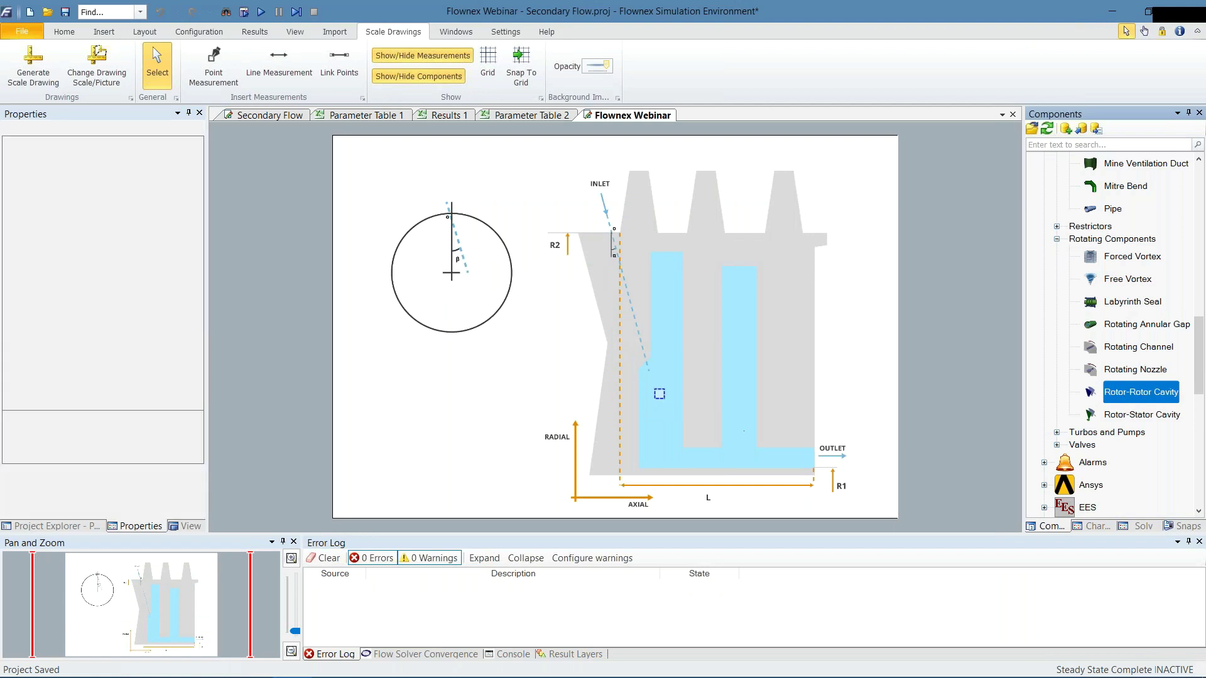
# Move the Rotor-Rotor Cavity component slightly higher within the first cavity, near the end of the dashed inlet line
pyautogui.scroll(3, 707, 412)
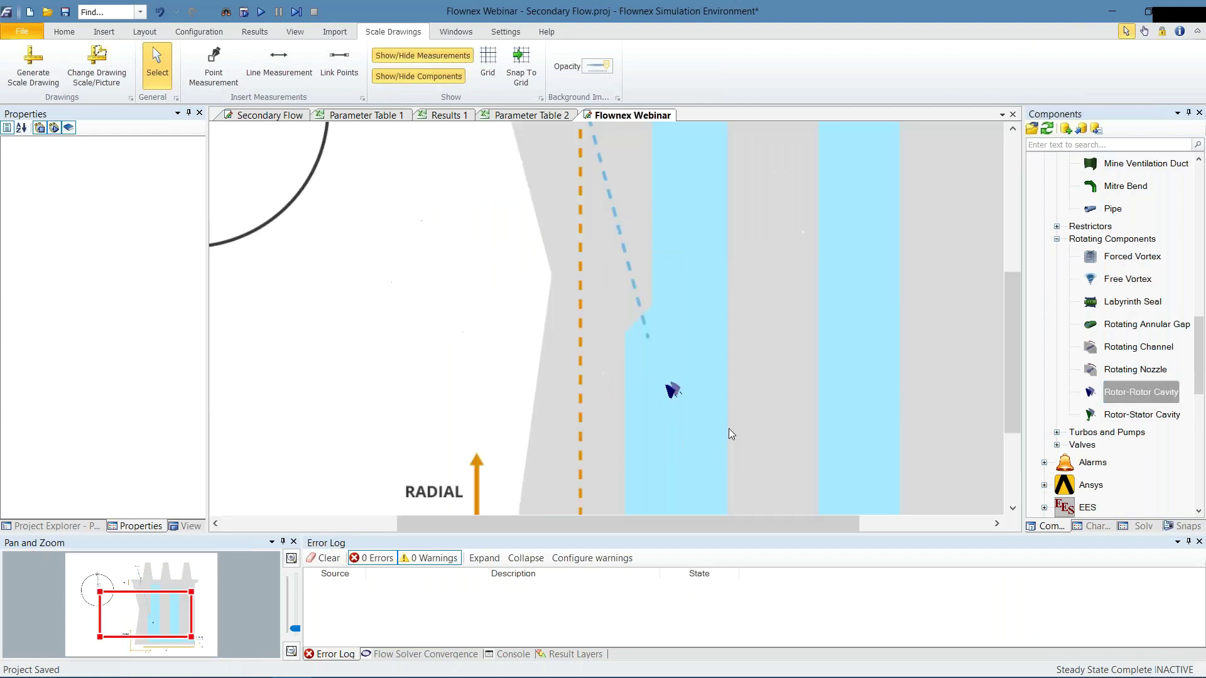
pyautogui.scroll(2, 646, 389)
pyautogui.scroll(-2, 647, 390)
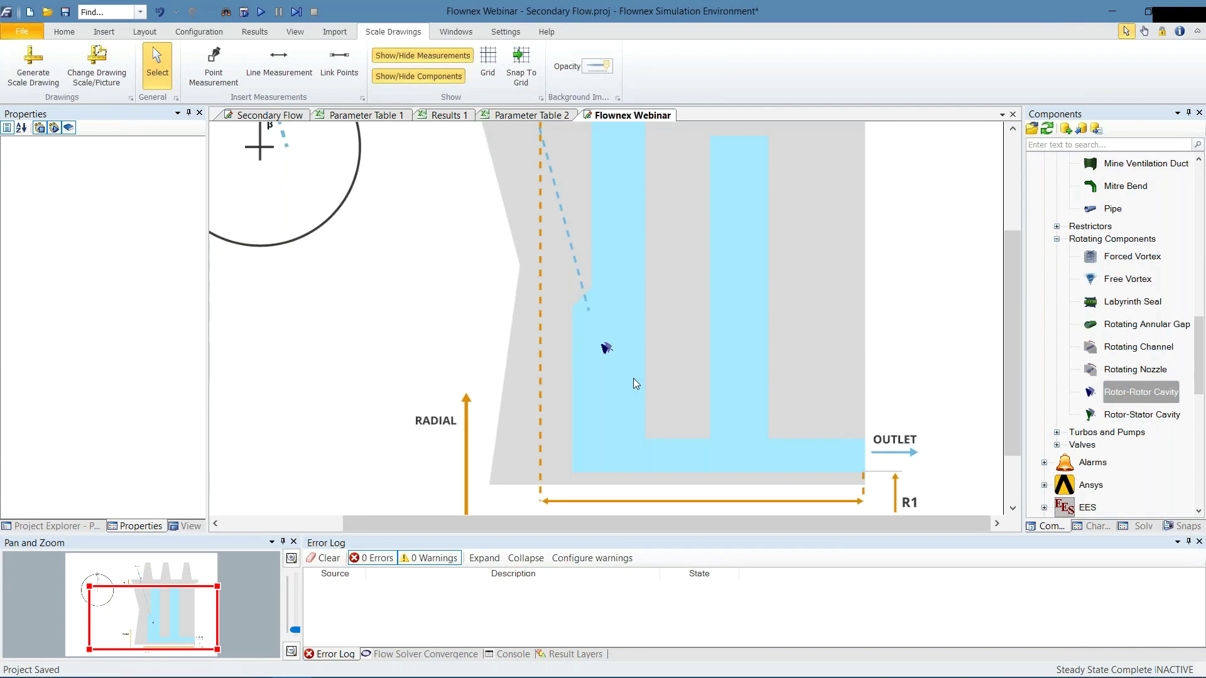
pyautogui.scroll(-1, 633, 384)
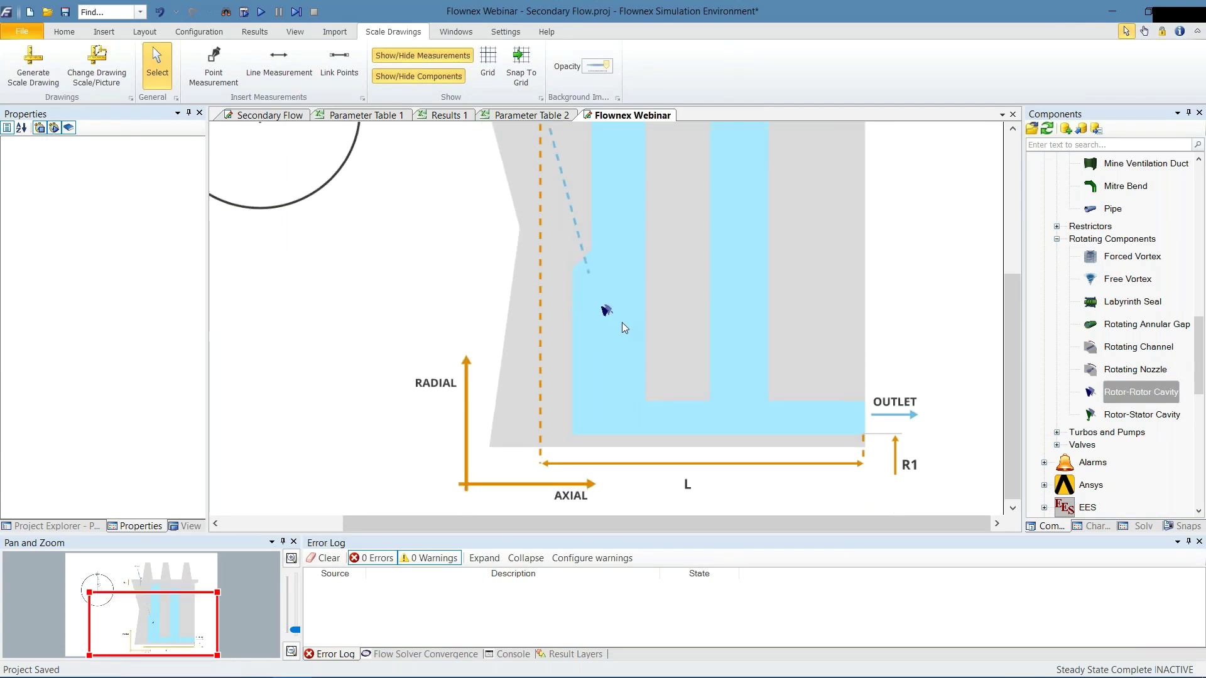
pyautogui.click(605, 310)
pyautogui.moveTo(606, 311); pyautogui.dragTo(609, 280)
pyautogui.click(654, 295)
# Review the cavity's geometry inputs: inner radius, outer radius and outer rotating shroud
pyautogui.scroll(1, 653, 301)
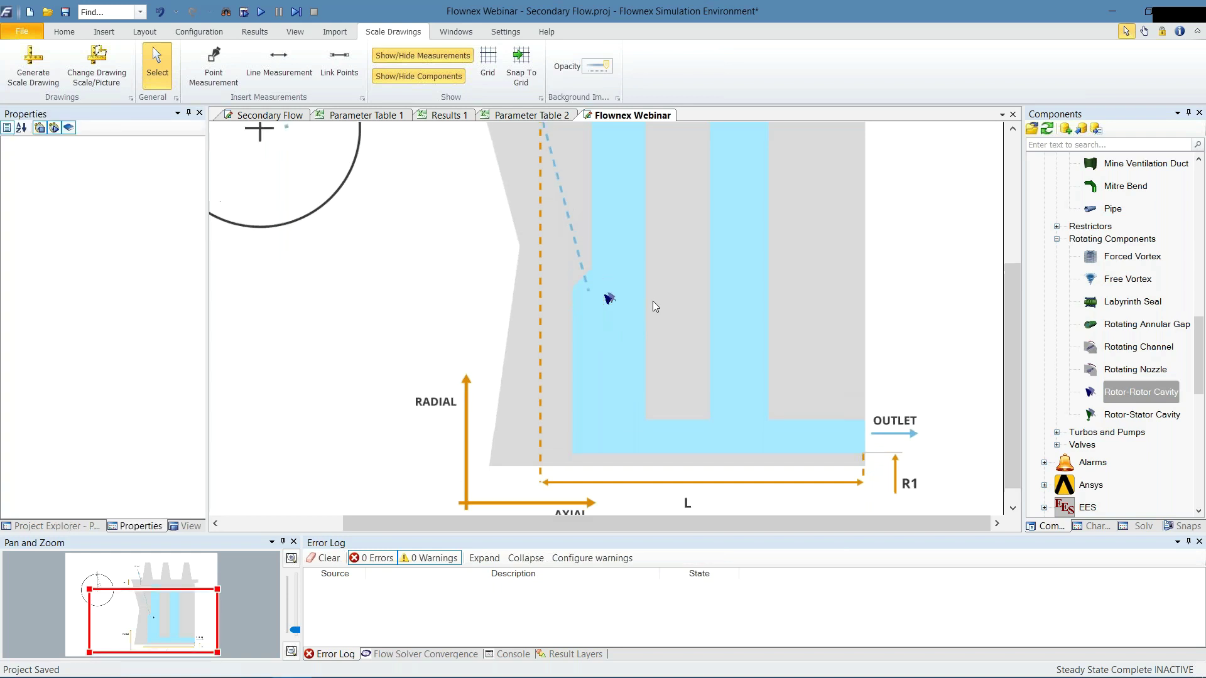
pyautogui.scroll(2, 653, 301)
pyautogui.click(610, 356)
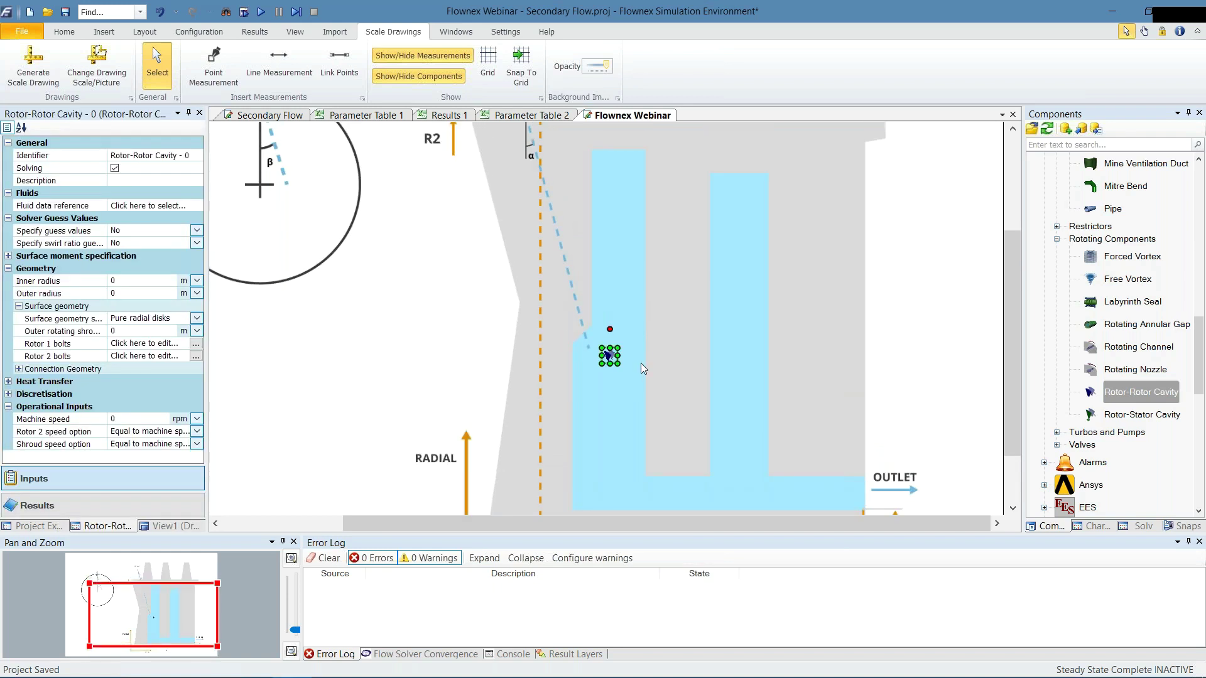
pyautogui.scroll(-2, 640, 363)
pyautogui.click(86, 282)
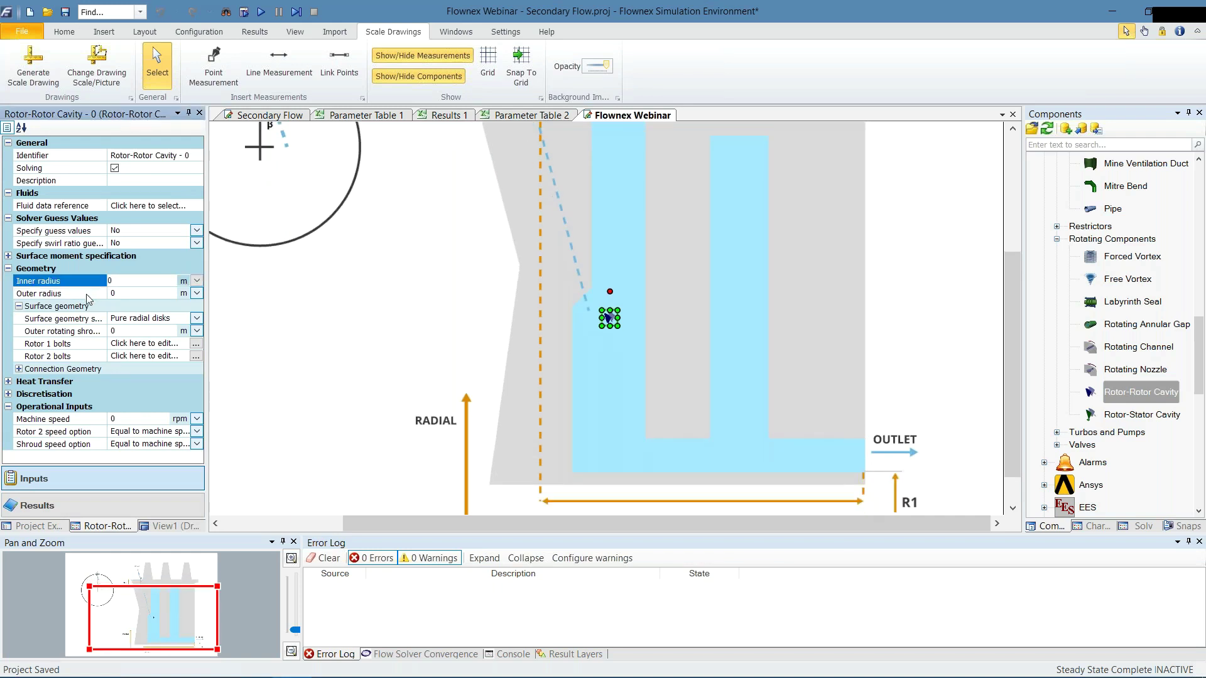
pyautogui.click(86, 293)
pyautogui.click(83, 334)
pyautogui.click(690, 321)
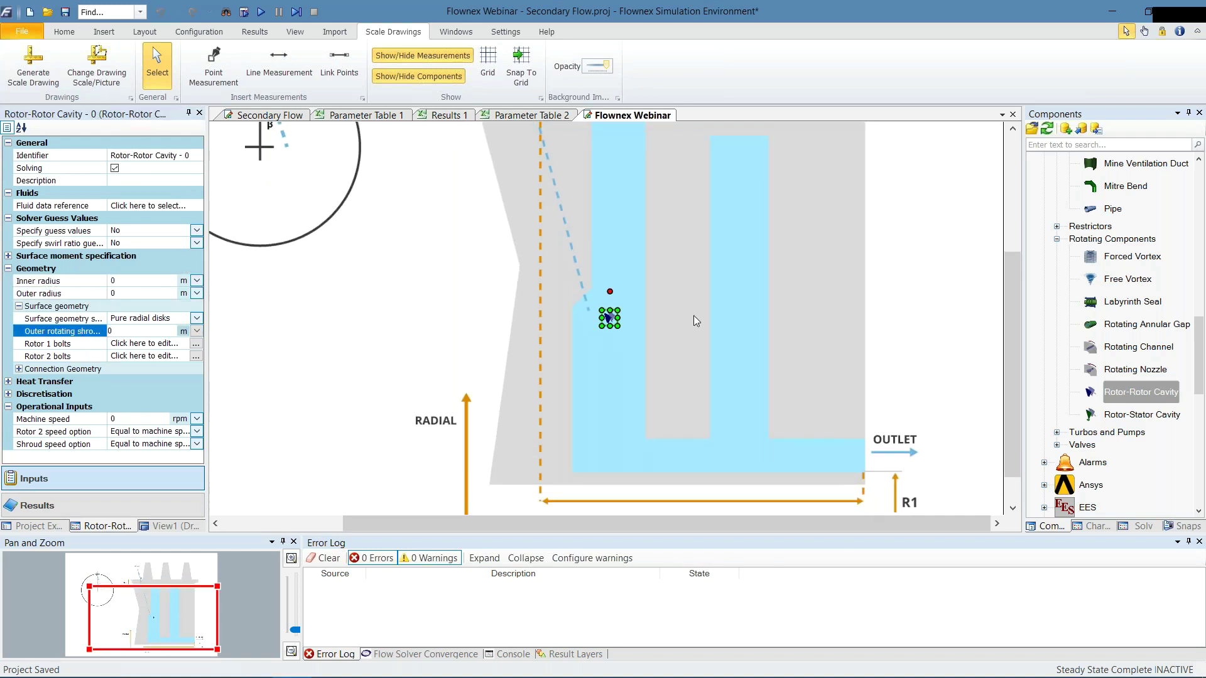
# Place a measurement point on the upper-left corner of the first cavity, at about X 0.042 m and Y 0.444 m
pyautogui.scroll(4, 688, 321)
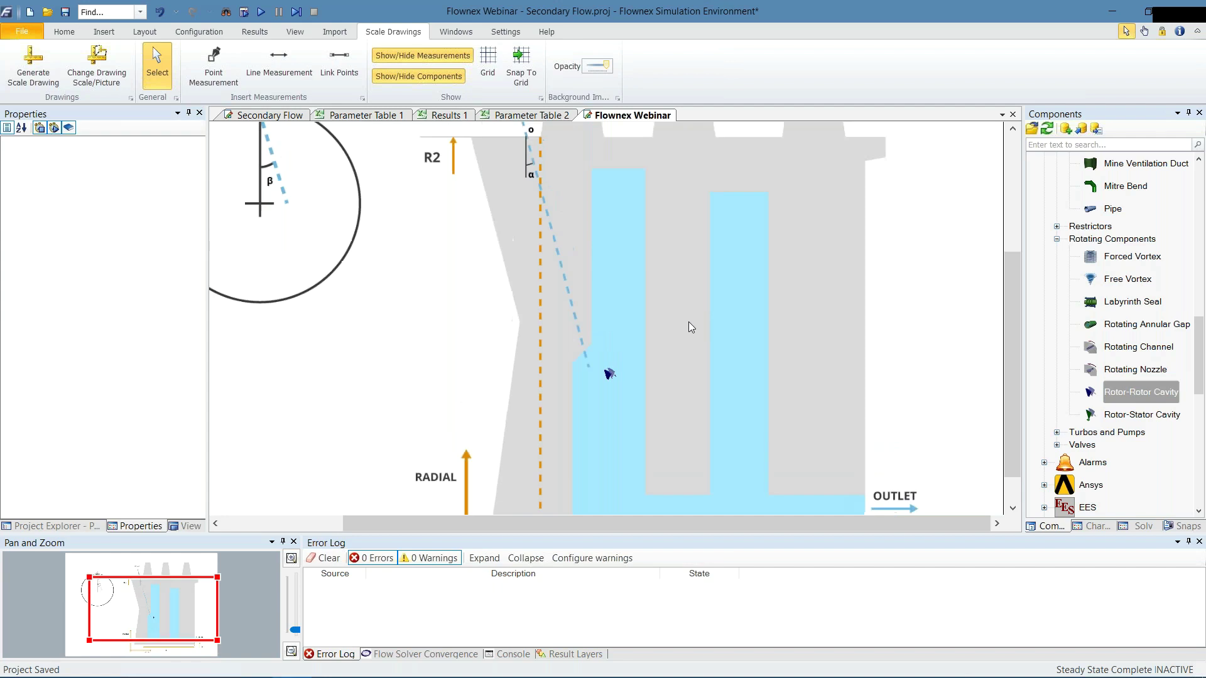
pyautogui.click(213, 63)
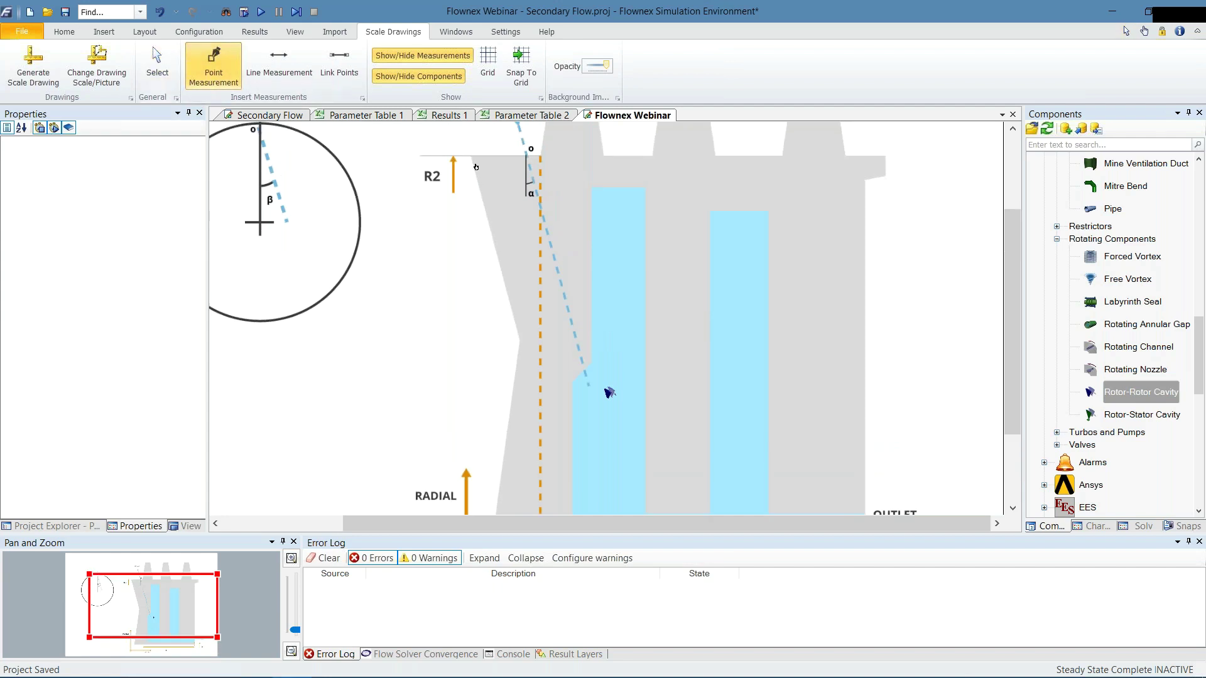
pyautogui.scroll(5, 598, 197)
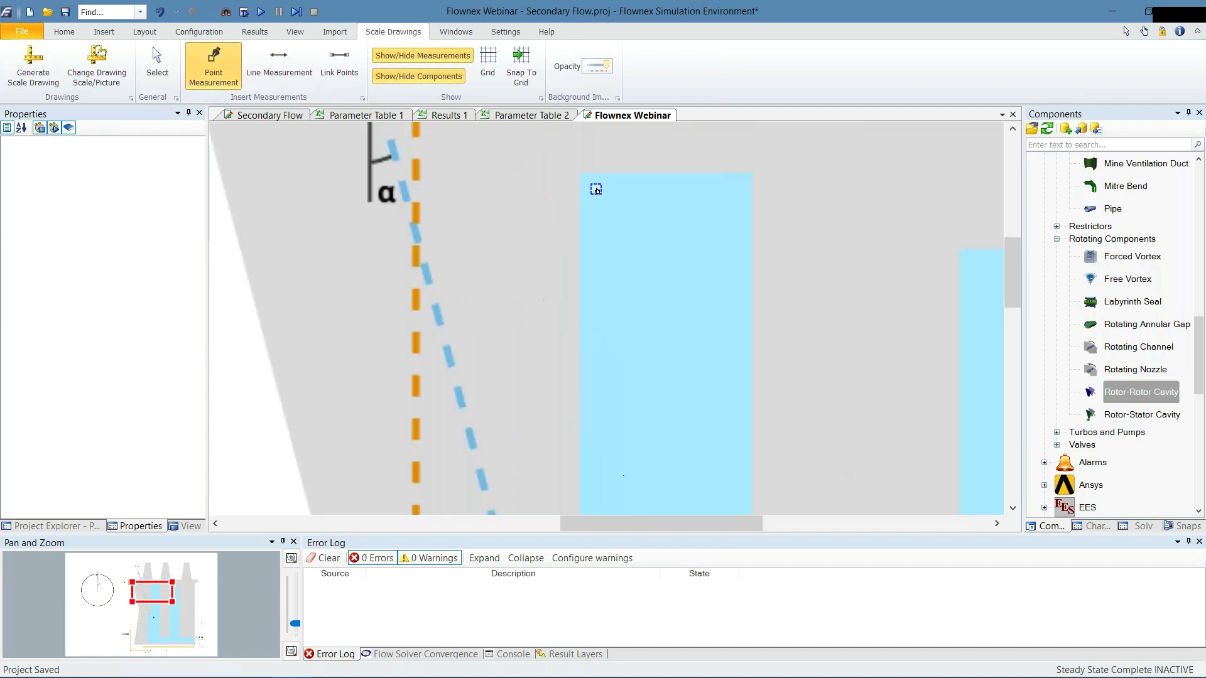
pyautogui.click(579, 175)
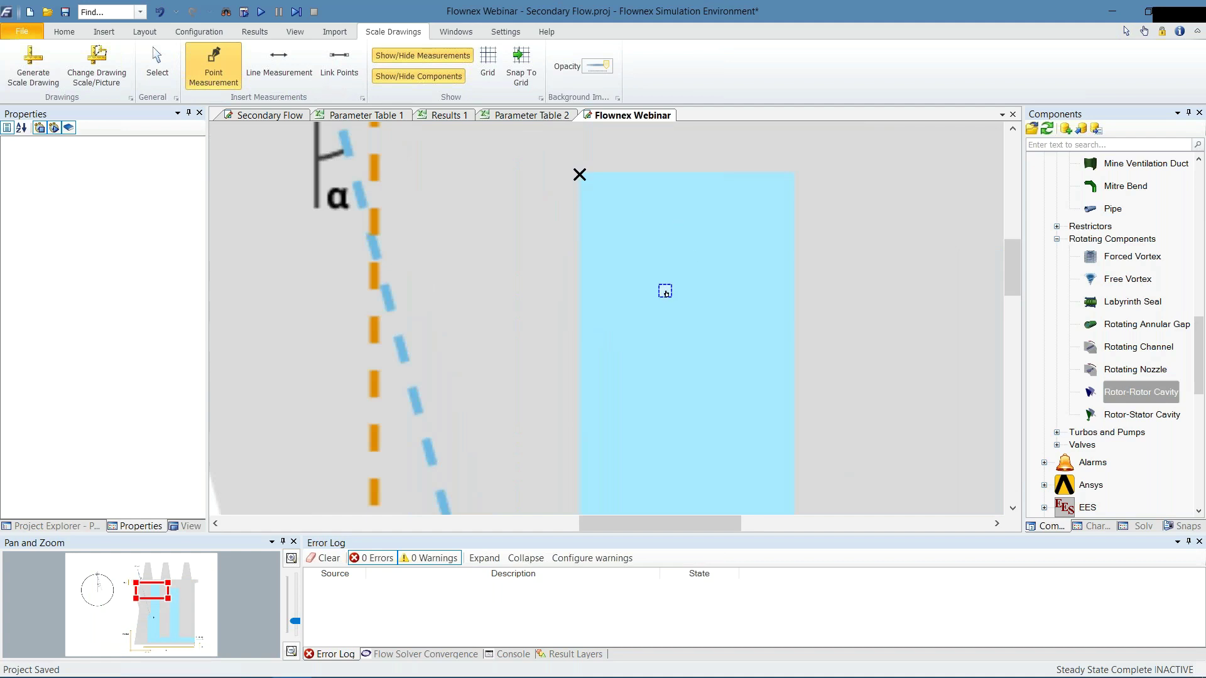
# Inspect the corner measurement point by temporarily fading the background image almost completely and restoring its opacity
pyautogui.scroll(-1, 665, 291)
pyautogui.scroll(-5, 665, 291)
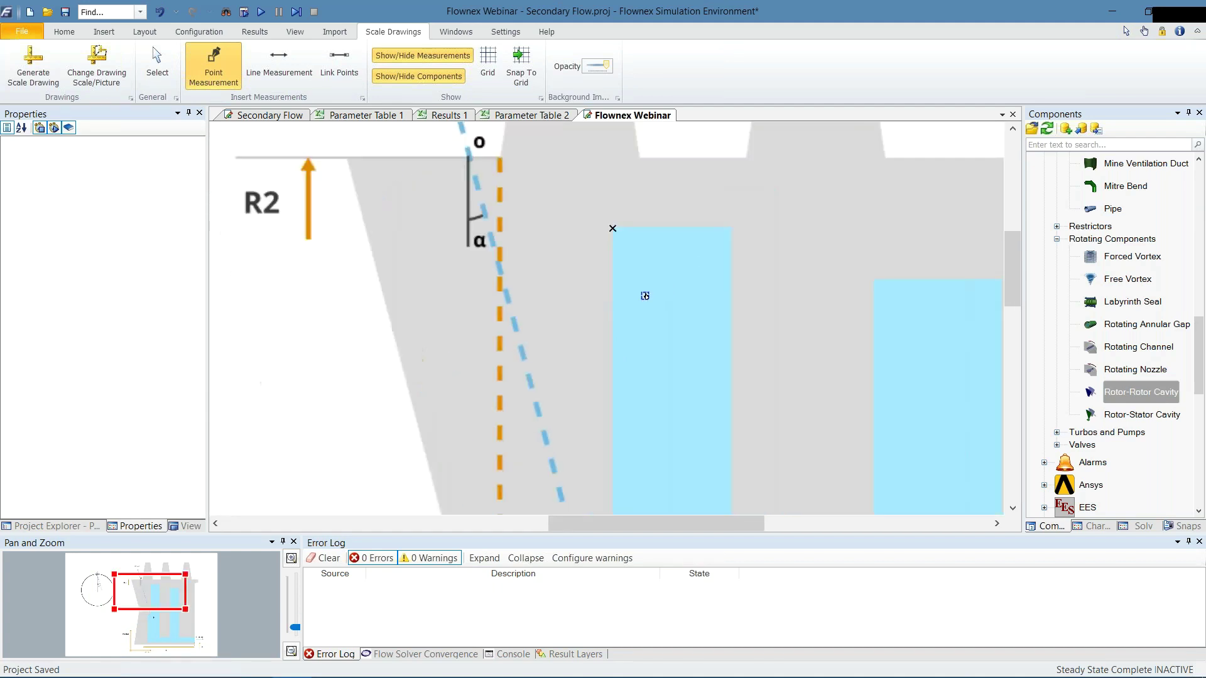
pyautogui.scroll(-2, 641, 294)
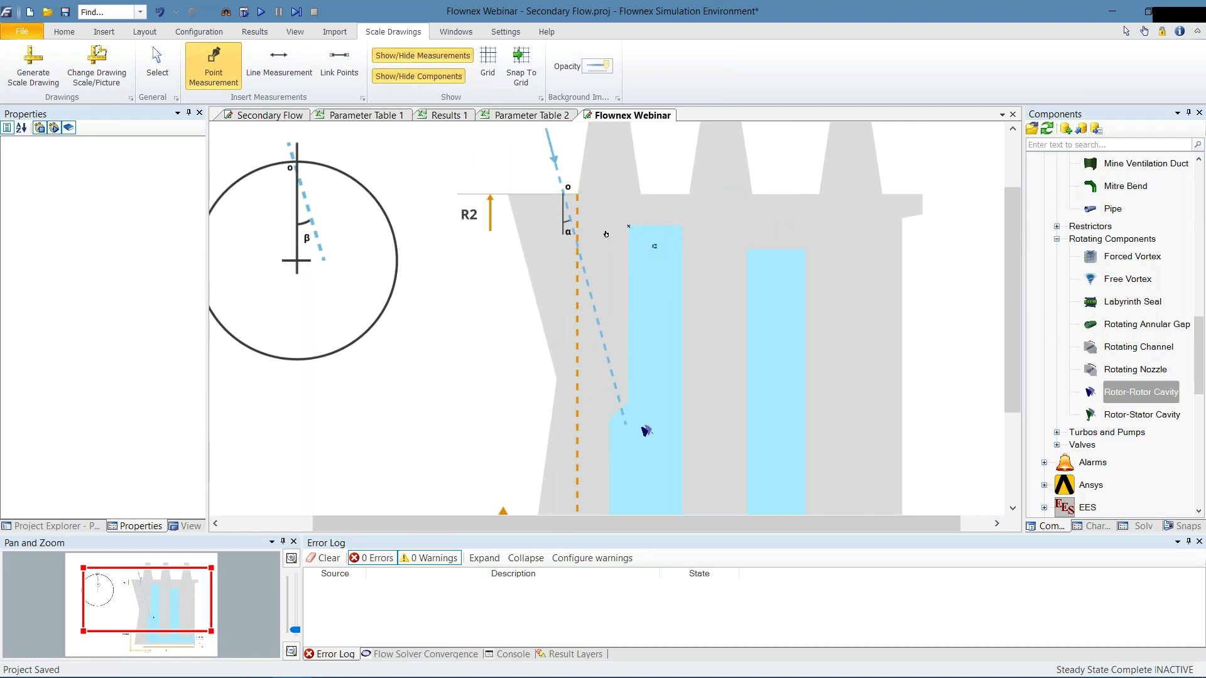
pyautogui.scroll(2, 637, 229)
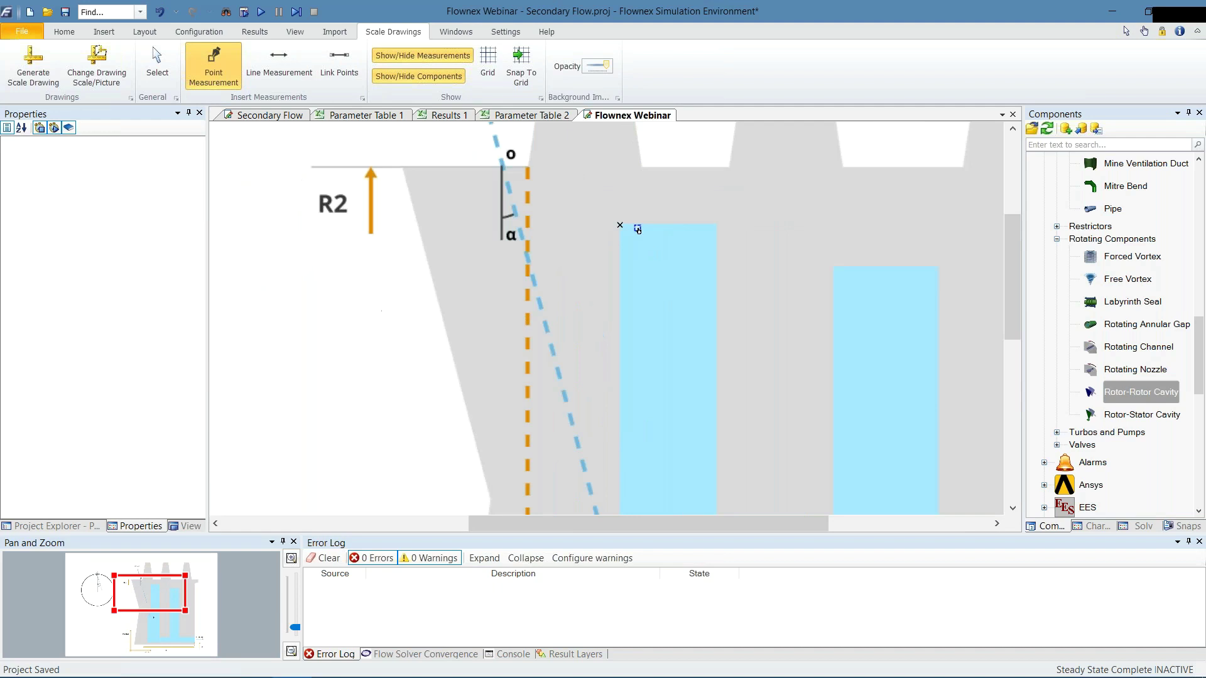
pyautogui.scroll(2, 637, 230)
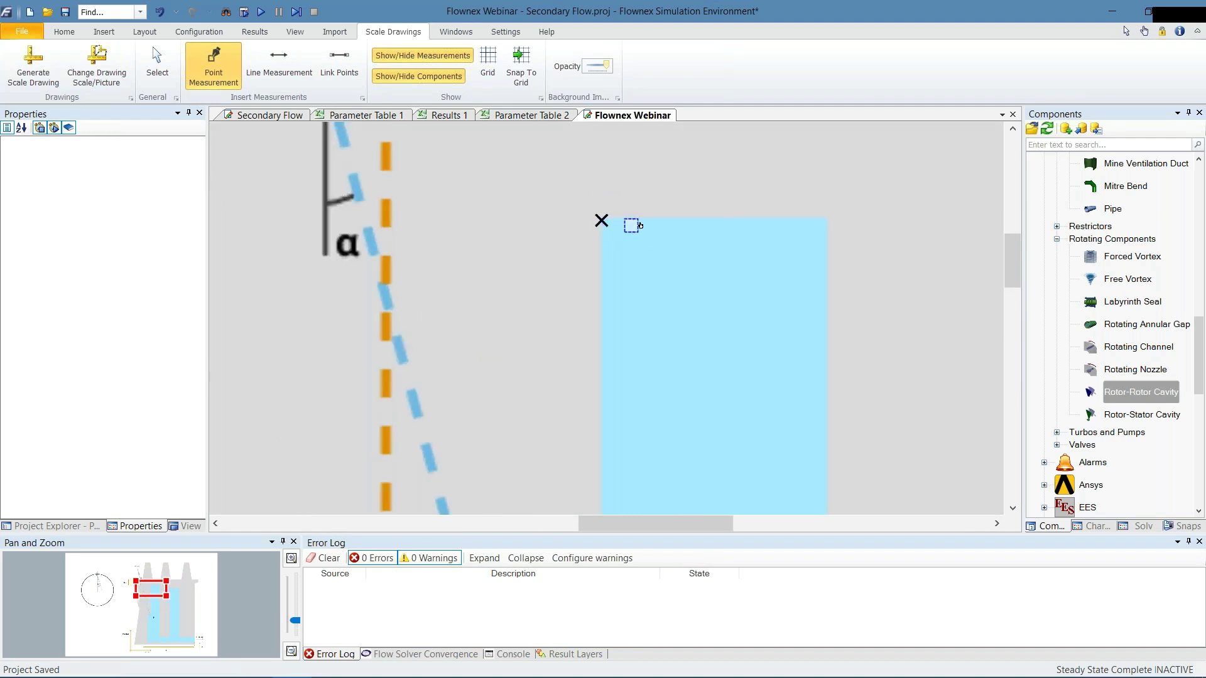
pyautogui.click(609, 69)
pyautogui.moveTo(608, 70); pyautogui.dragTo(591, 67)
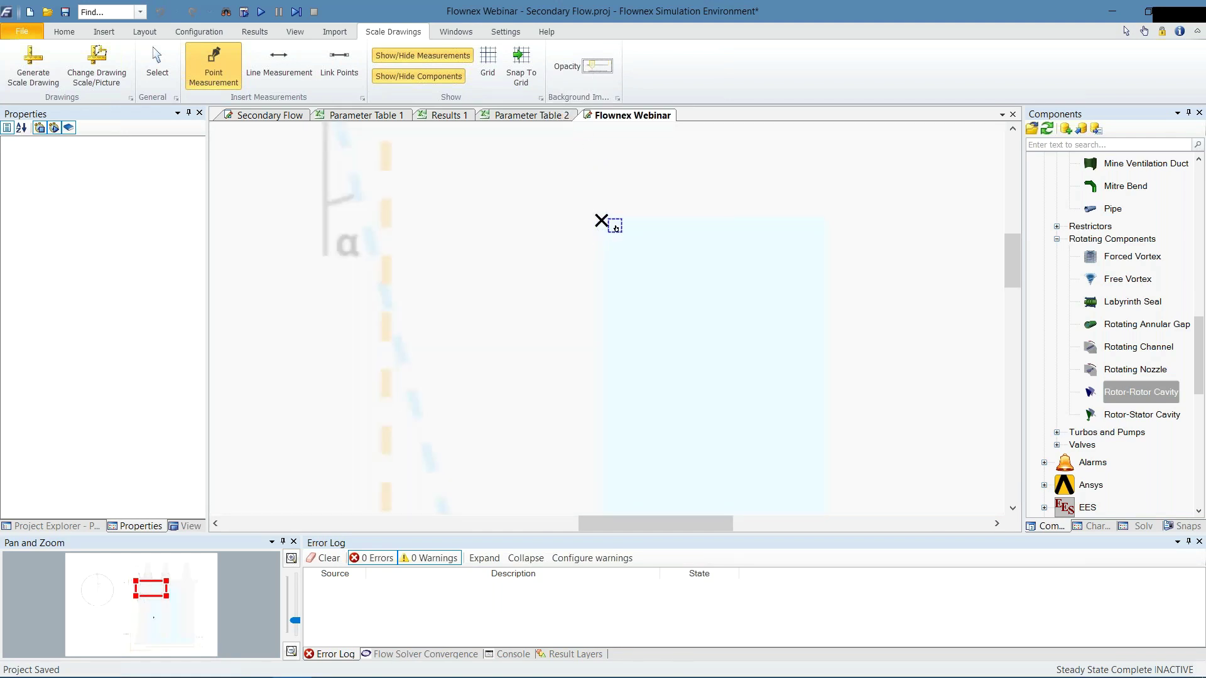
pyautogui.moveTo(594, 68); pyautogui.dragTo(604, 68)
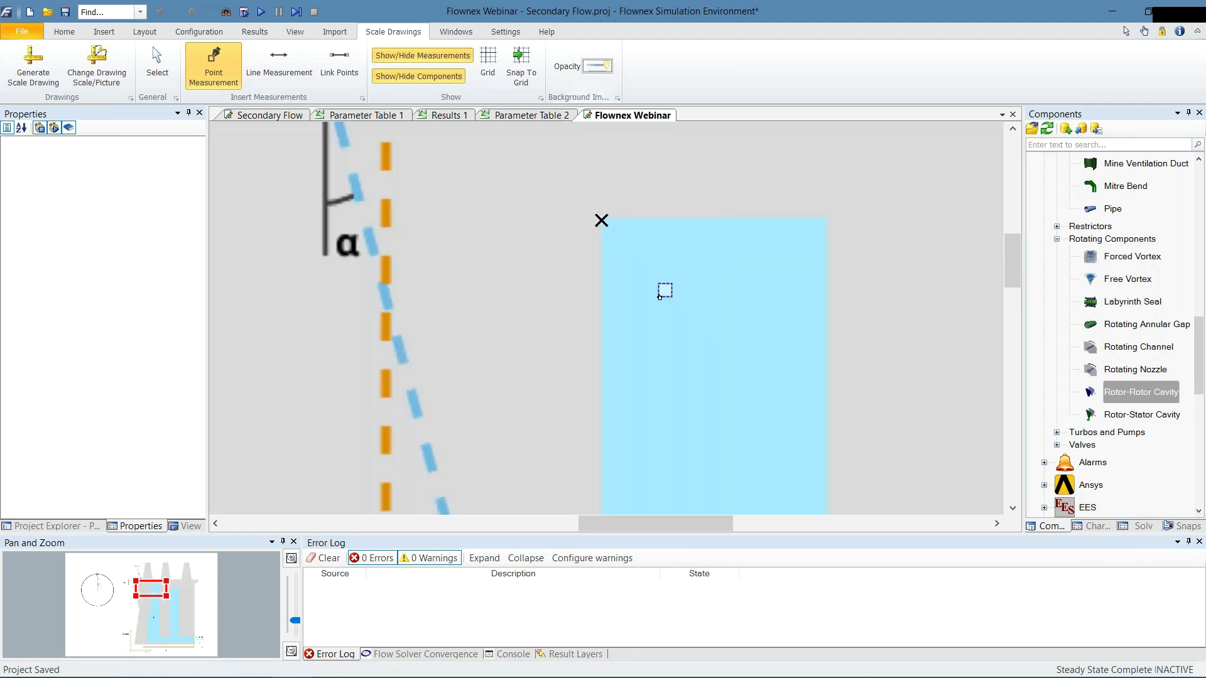
# Place a second measurement point on the lower-left corner of the first cavity
pyautogui.scroll(-2, 612, 280)
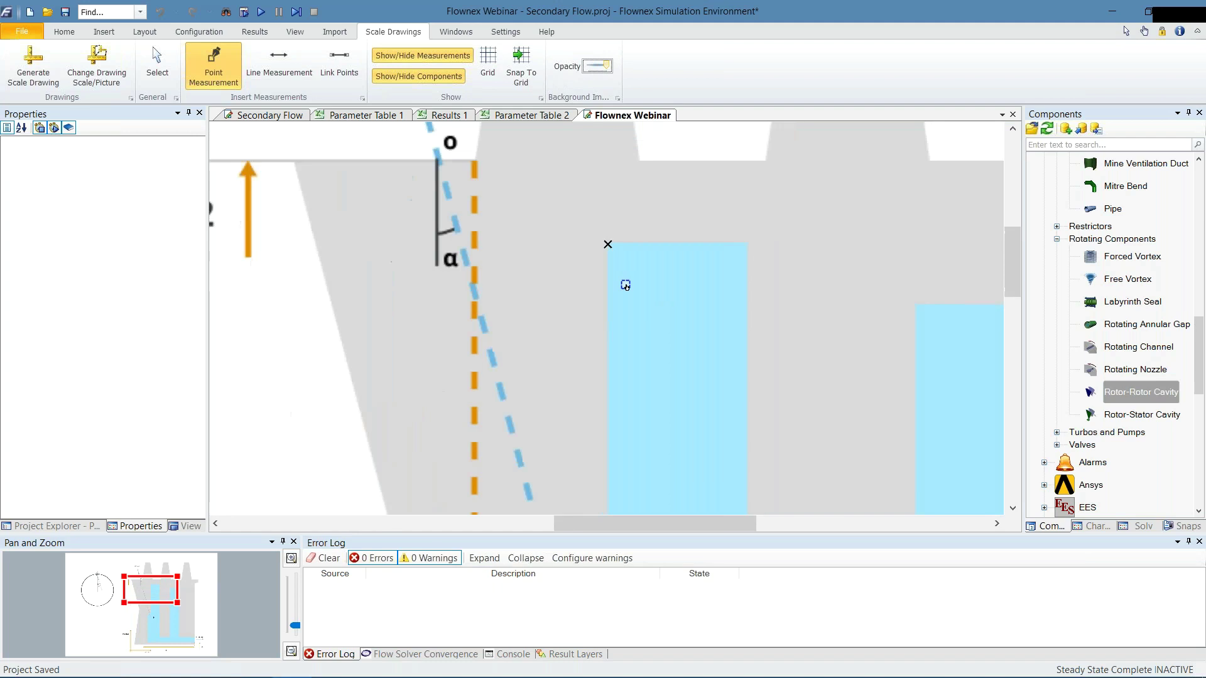
pyautogui.scroll(-3, 625, 286)
pyautogui.scroll(-6, 607, 282)
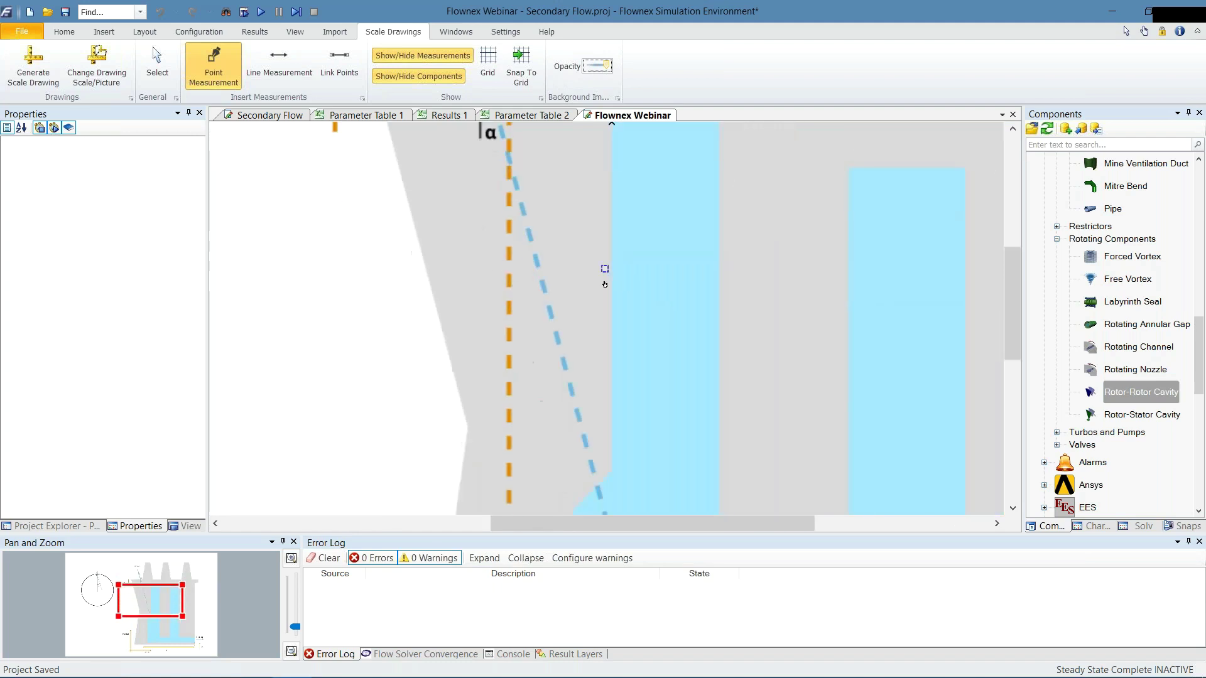
pyautogui.scroll(-1, 605, 284)
pyautogui.scroll(1, 629, 210)
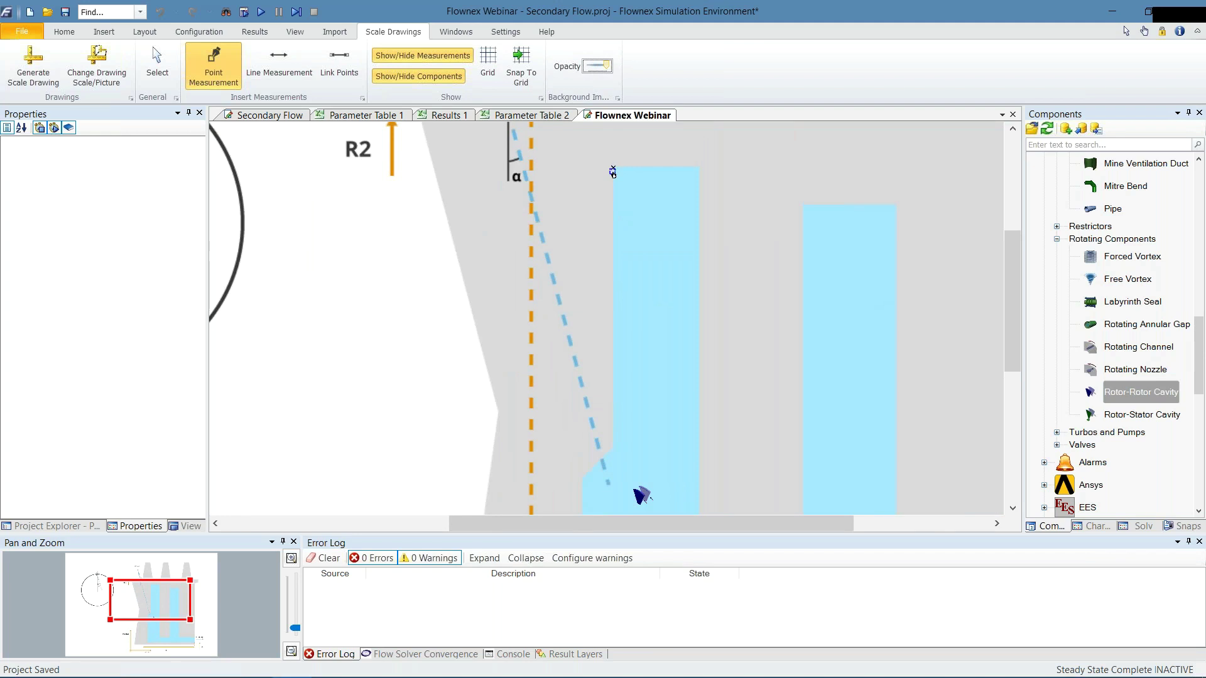
pyautogui.scroll(-3, 636, 342)
pyautogui.scroll(3, 628, 340)
pyautogui.scroll(-10, 595, 403)
pyautogui.click(583, 407)
pyautogui.scroll(1, 659, 439)
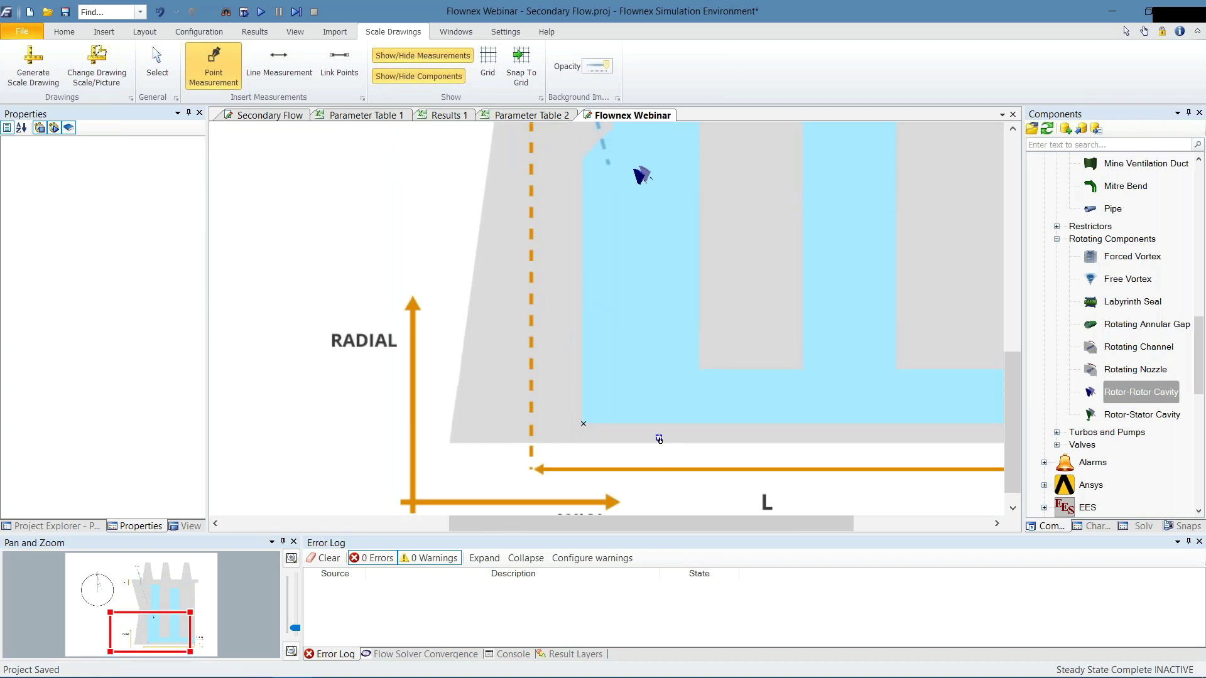
# Draw a line measurement about 44 mm long across the first cavity's top edge, starting from the upper-left measurement point
pyautogui.scroll(5, 659, 439)
pyautogui.click(277, 74)
pyautogui.scroll(7, 638, 479)
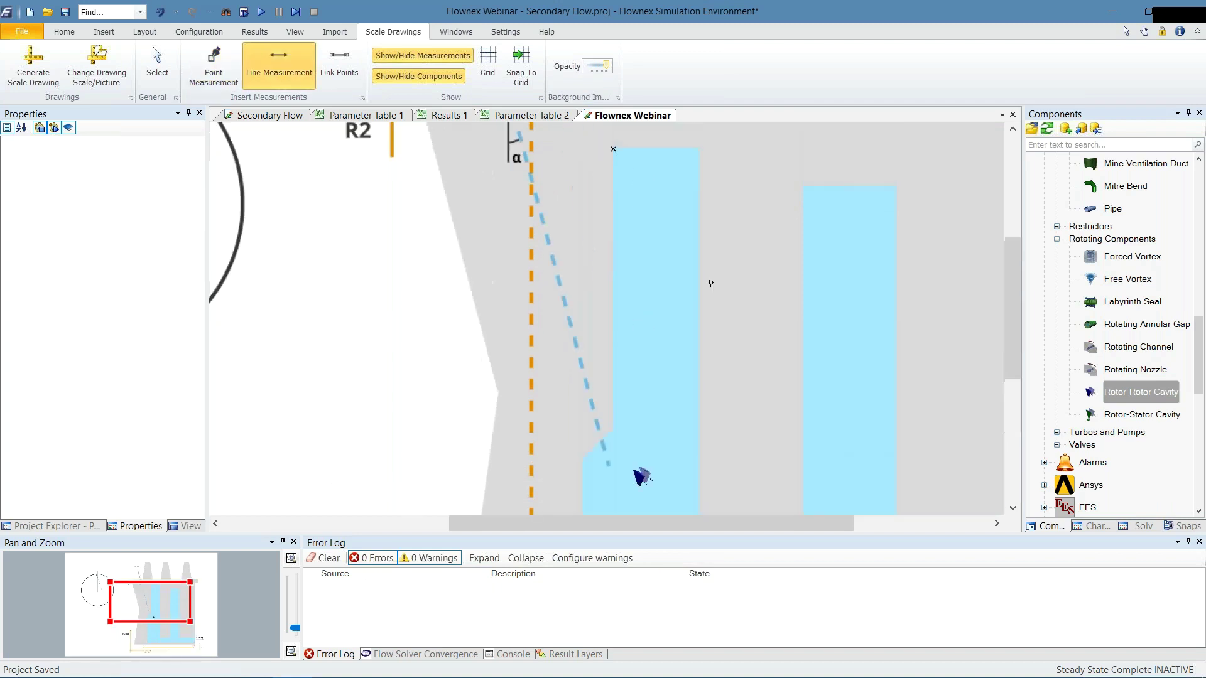
pyautogui.scroll(-1, 622, 372)
pyautogui.click(614, 206)
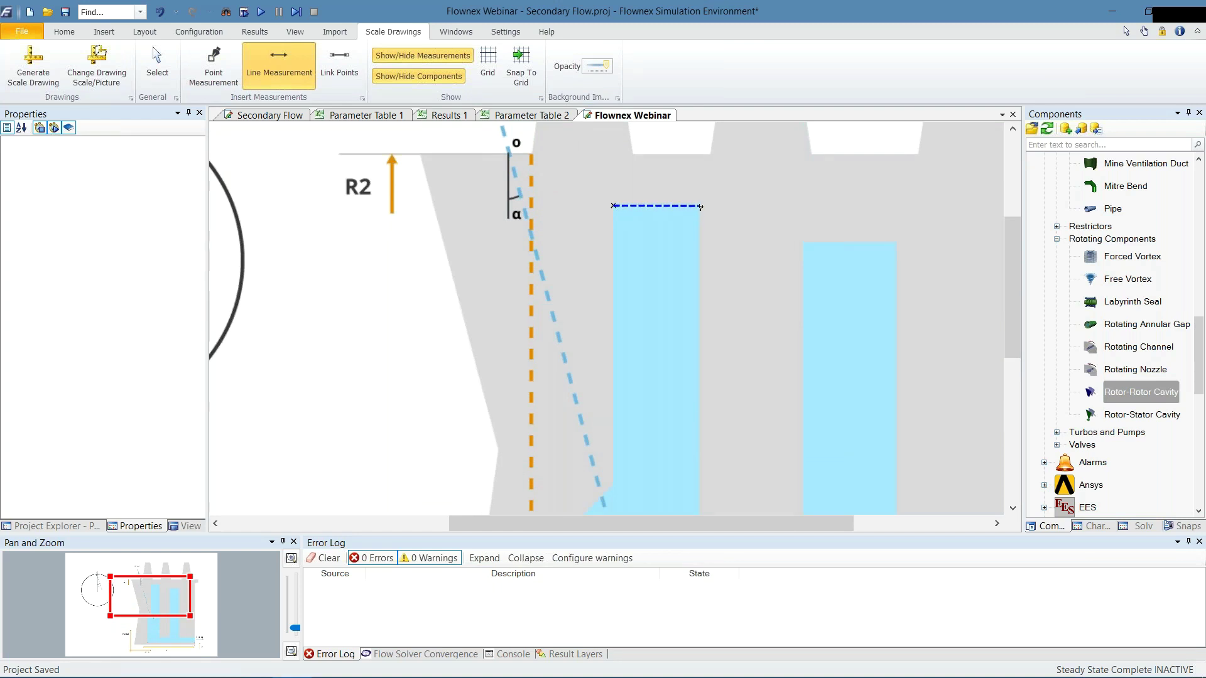
pyautogui.click(700, 206)
pyautogui.press('Escape')
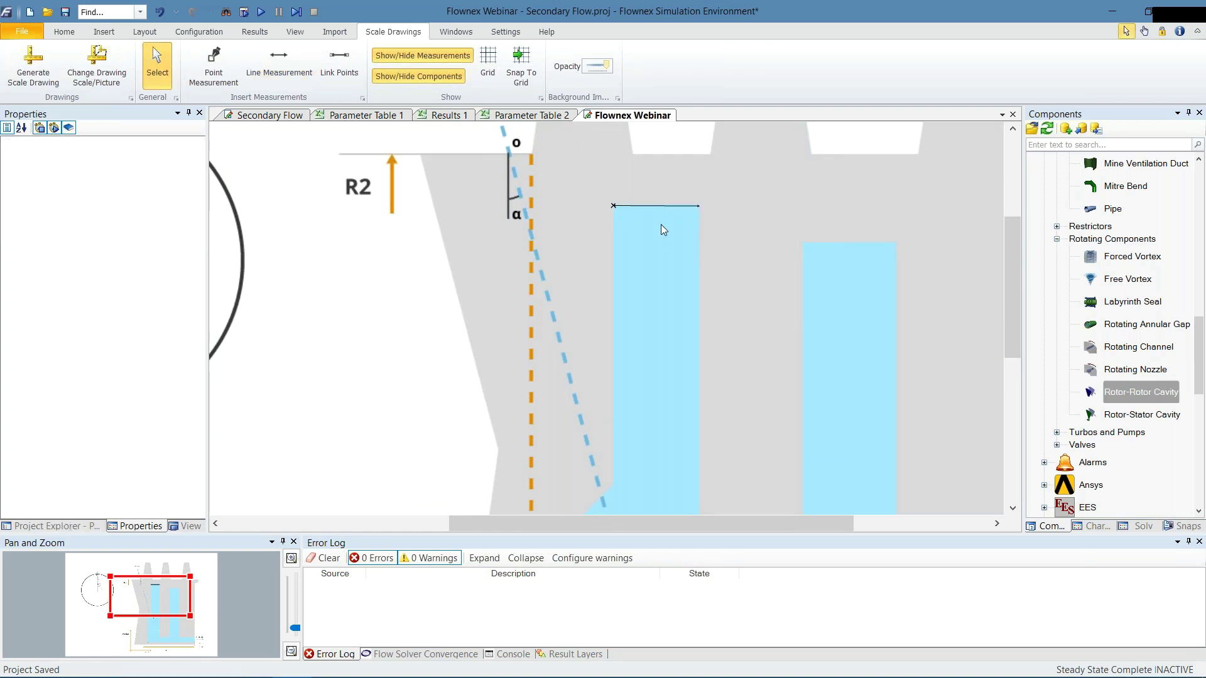
# Switch the upper-left measurement point's Y coordinate to mm and display its value on the drawing beside the point
pyautogui.scroll(3, 650, 214)
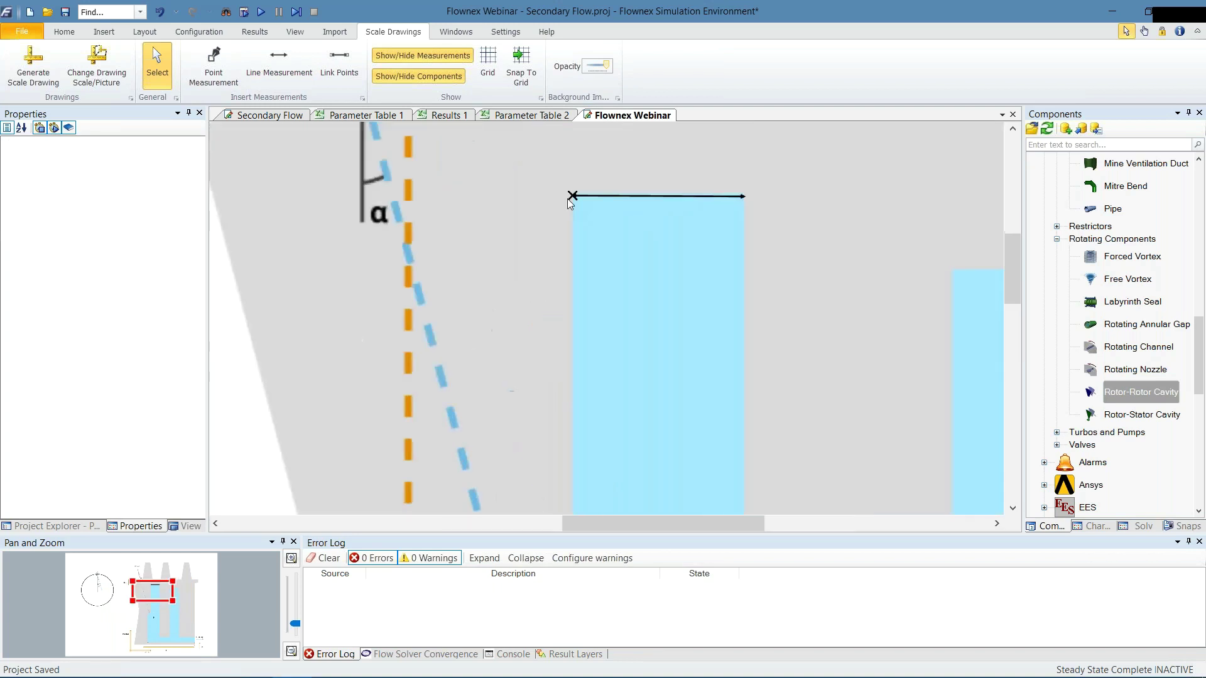
pyautogui.click(570, 199)
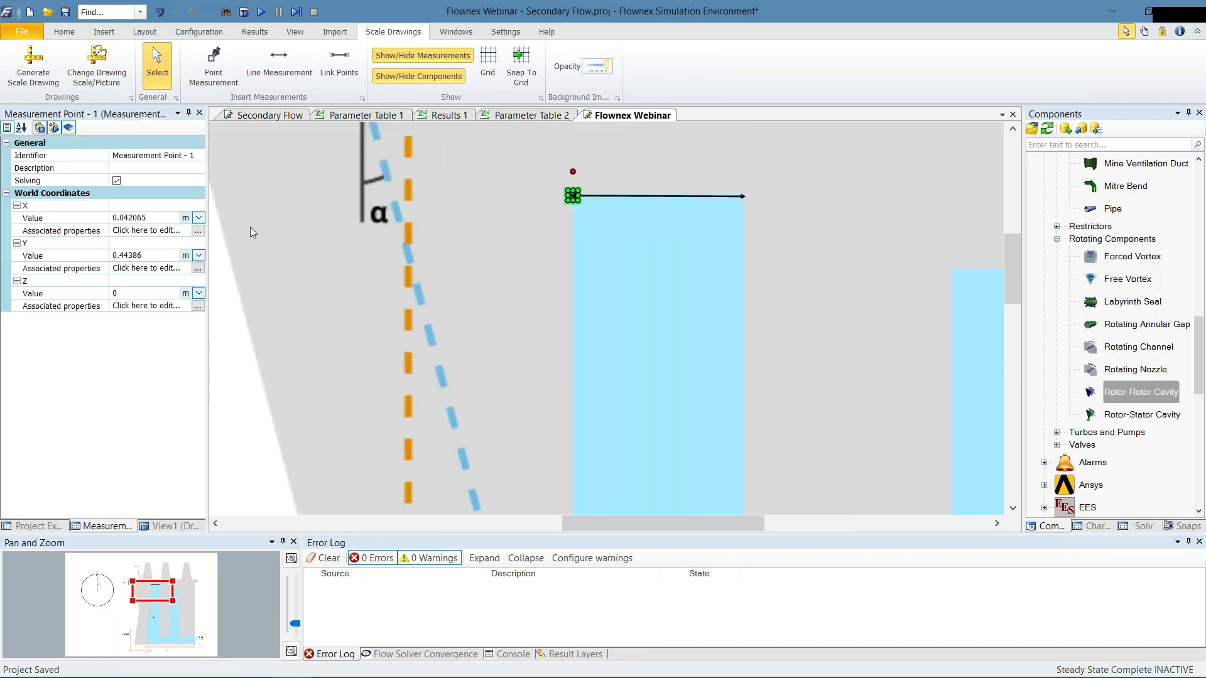
pyautogui.click(52, 256)
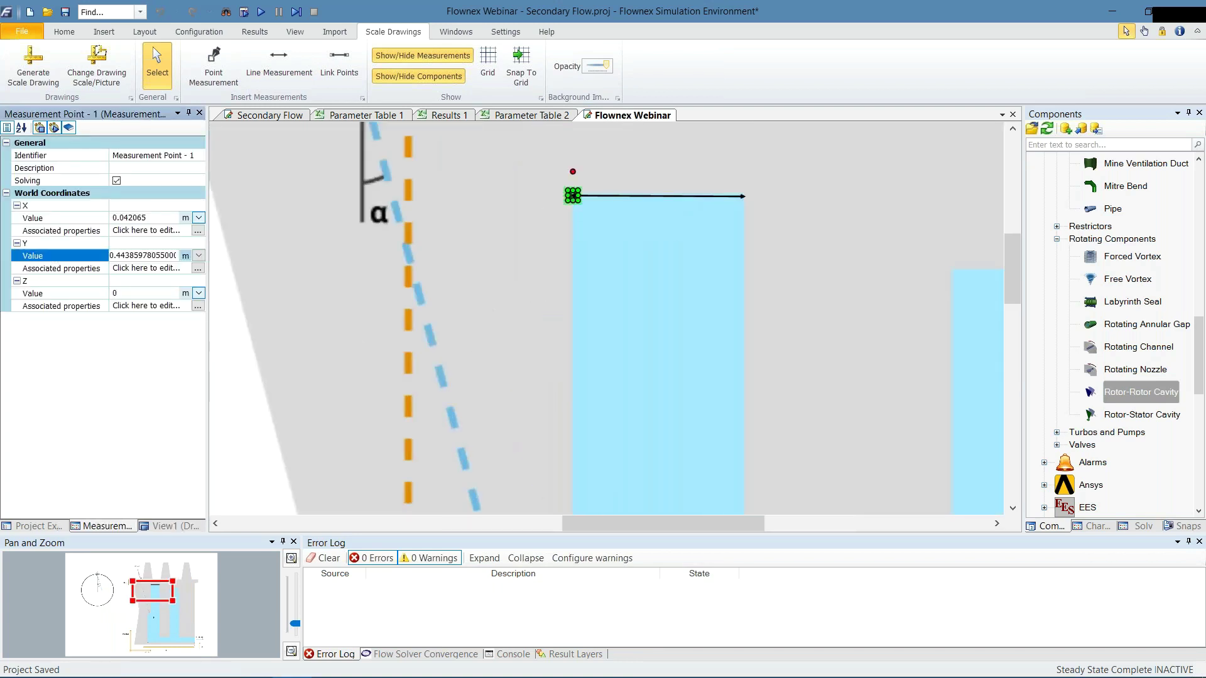
pyautogui.click(198, 255)
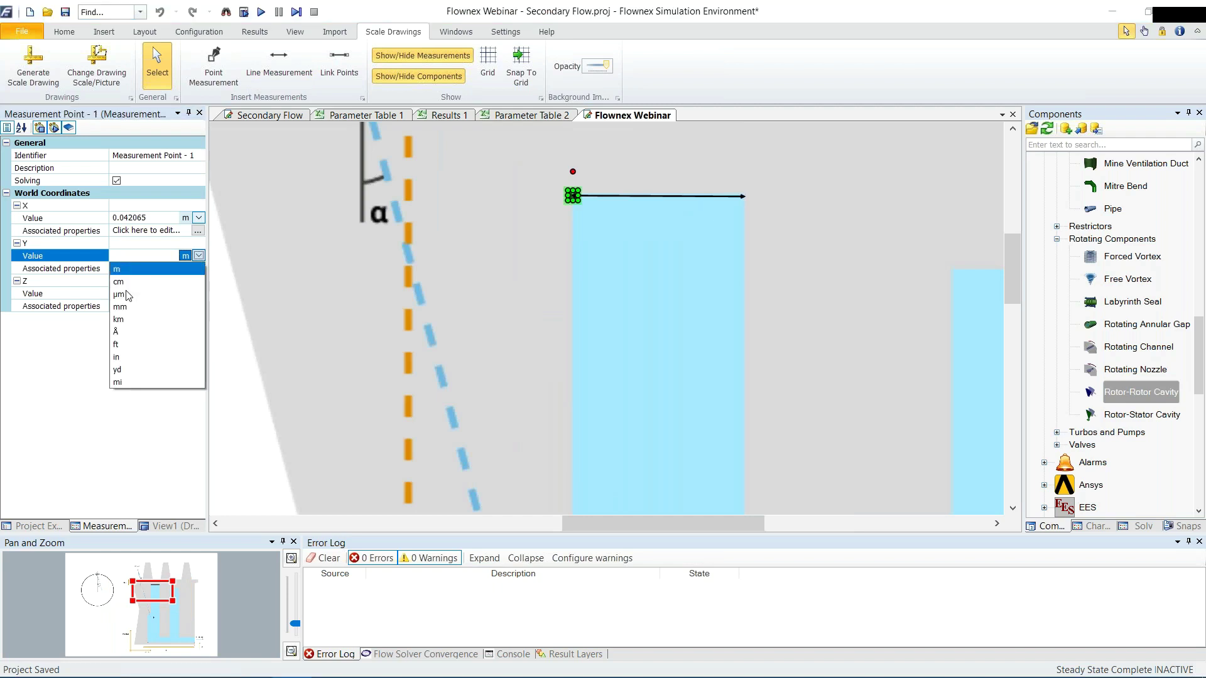
pyautogui.click(120, 306)
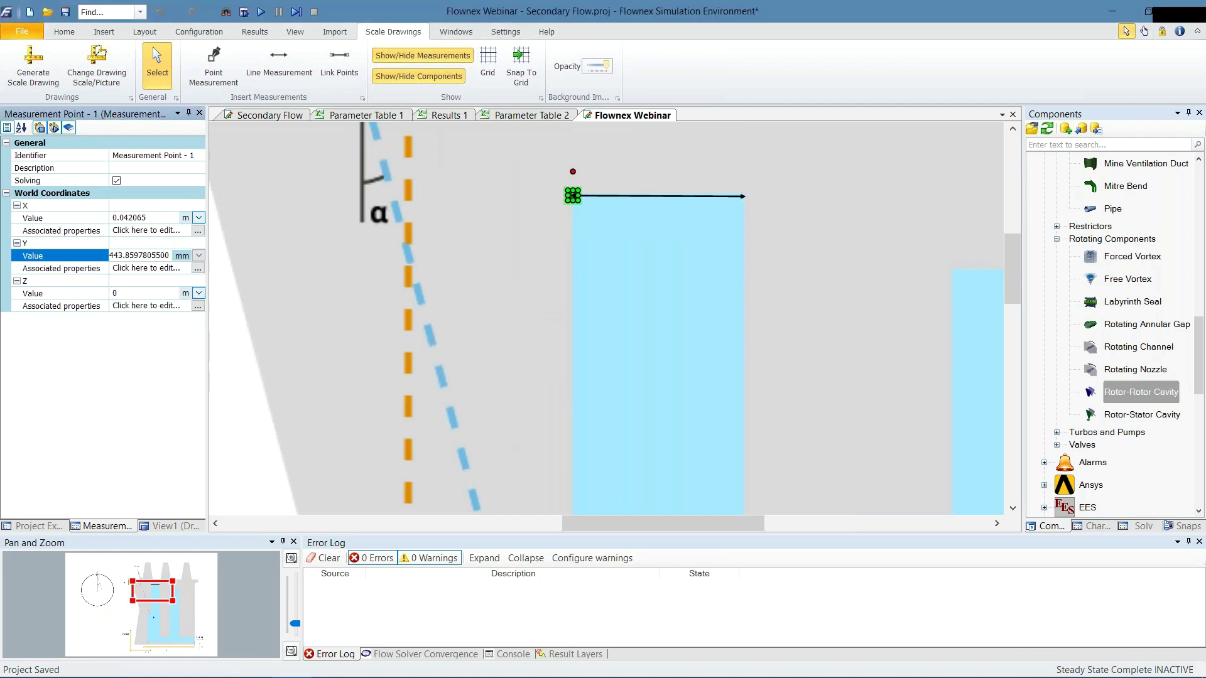
pyautogui.moveTo(60, 255); pyautogui.dragTo(618, 230)
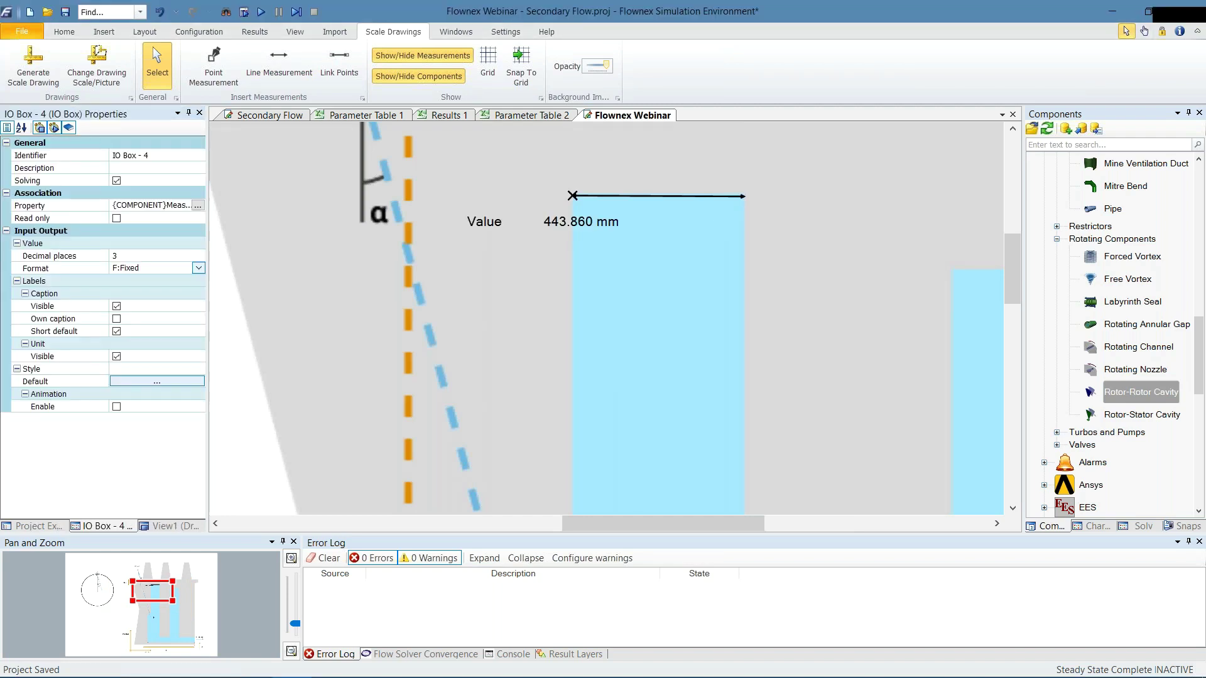
# Switch the top line measurement's length to mm and display its value on the drawing above the line
pyautogui.click(658, 196)
pyautogui.click(201, 218)
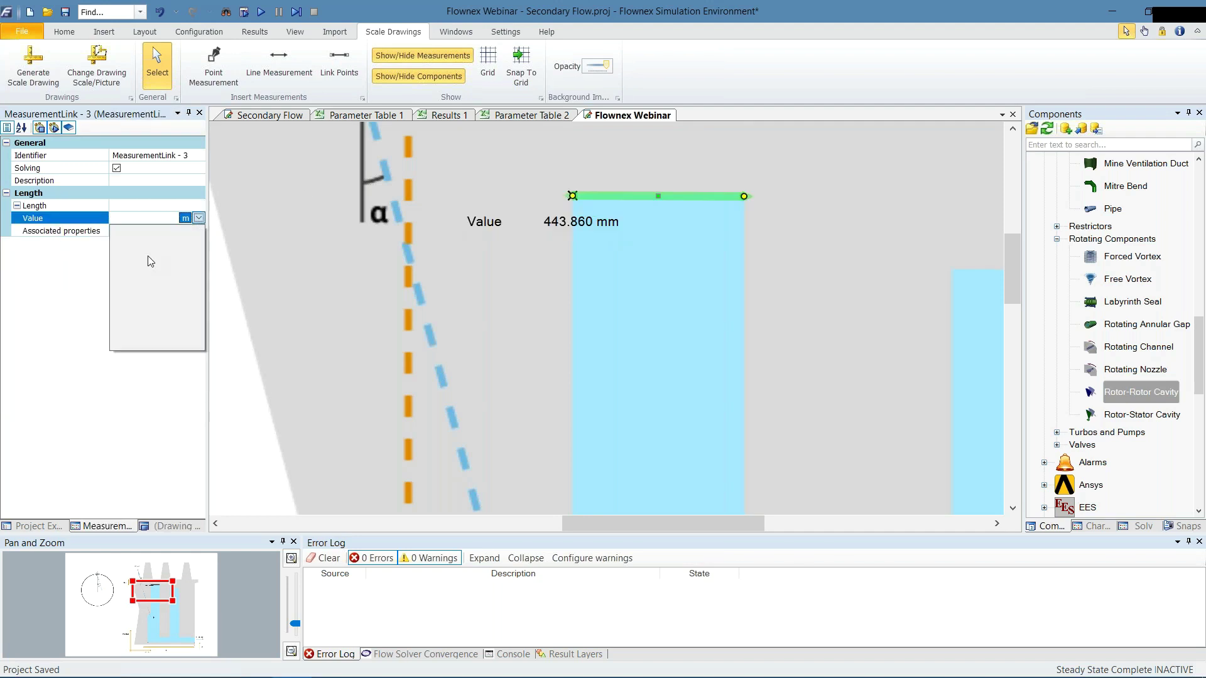
pyautogui.click(111, 230)
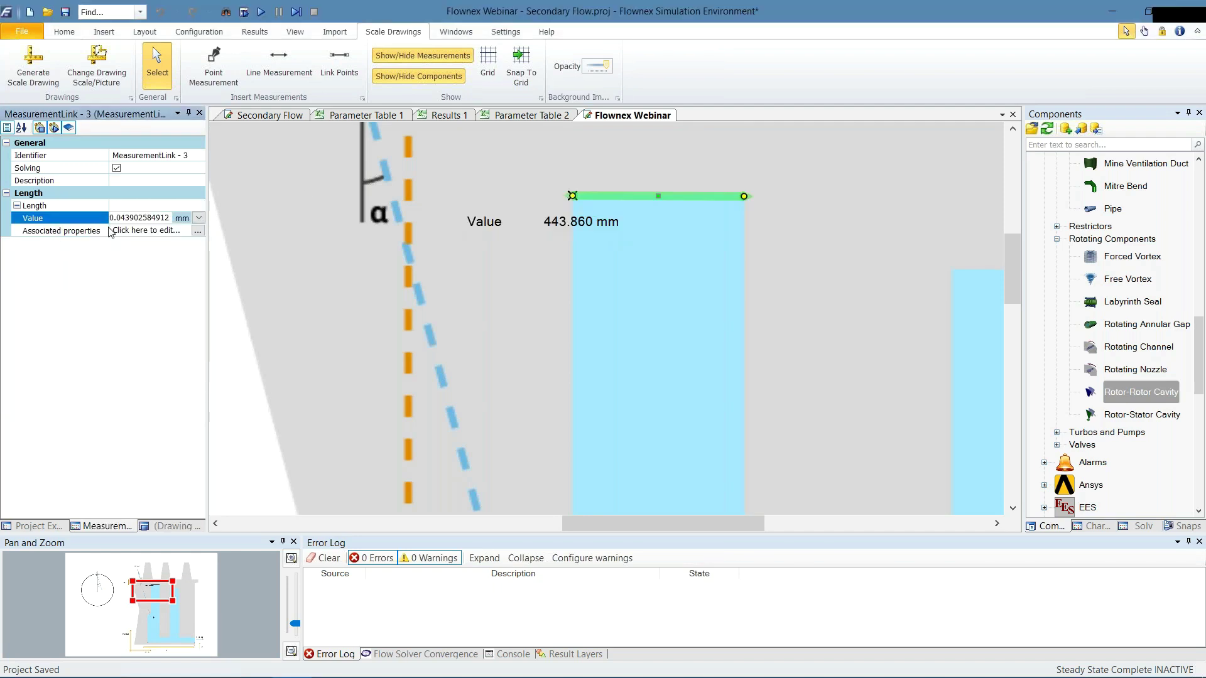
pyautogui.click(683, 323)
# Delete the Y-coordinate and line-length value displays from the top of the first cavity
pyautogui.scroll(-1, 684, 322)
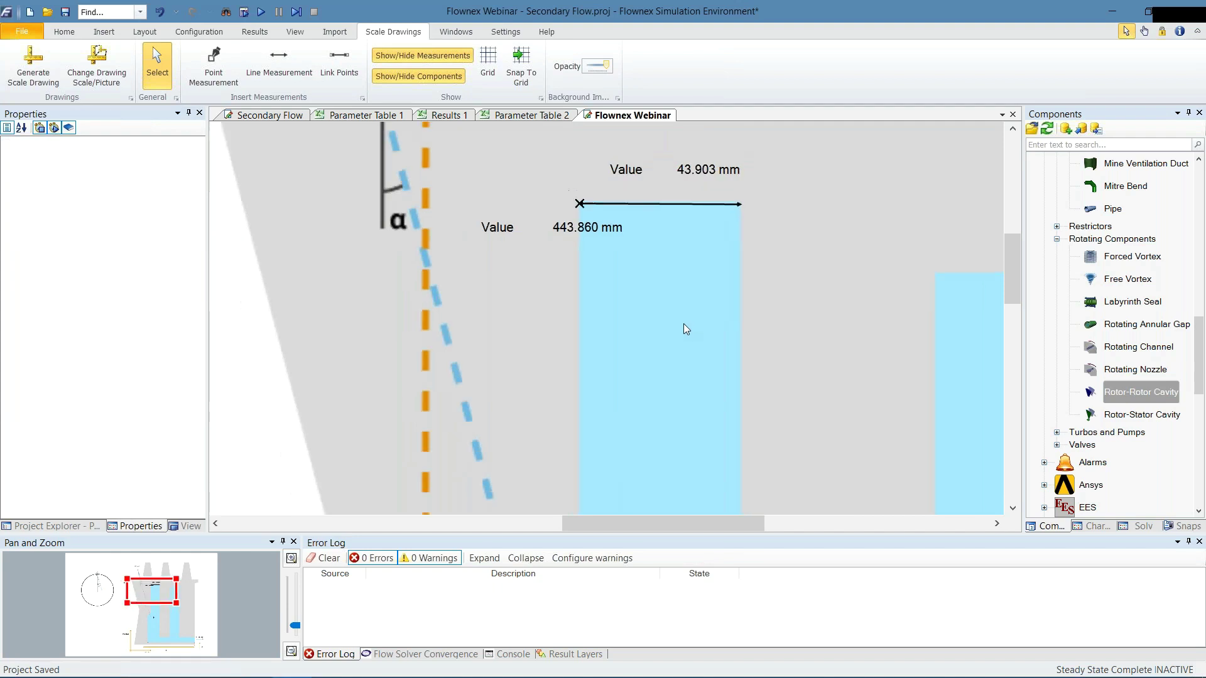
pyautogui.scroll(-2, 683, 322)
pyautogui.scroll(-5, 598, 488)
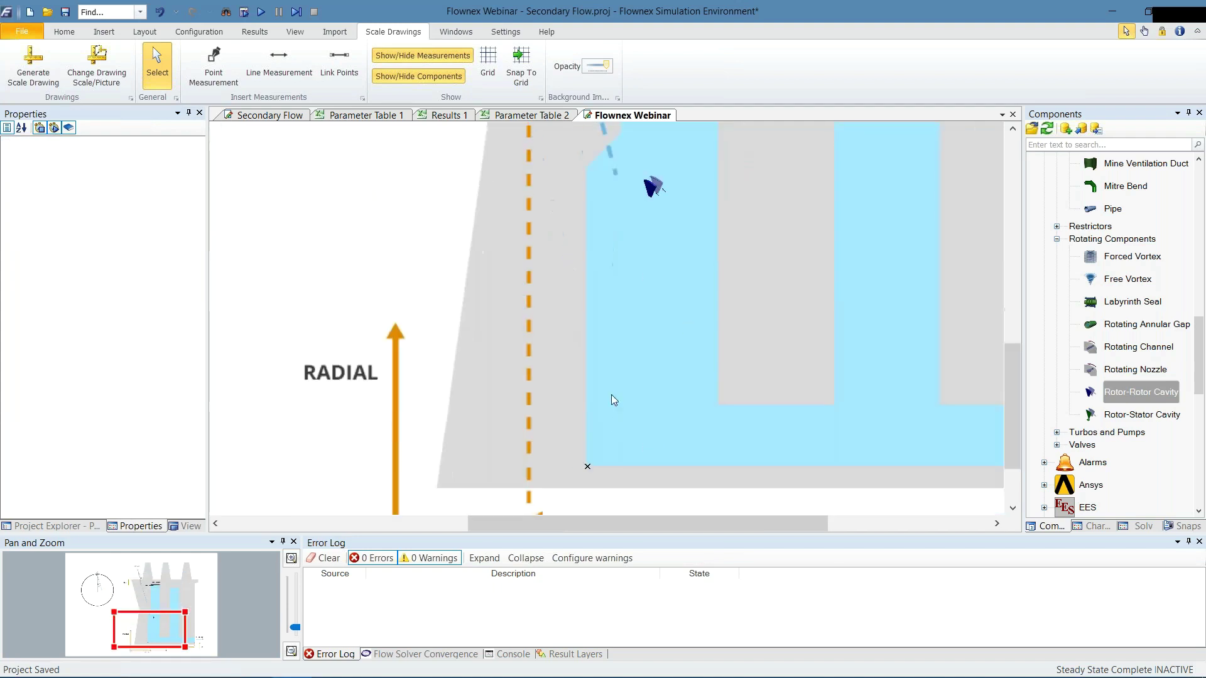
pyautogui.scroll(3, 664, 289)
pyautogui.scroll(1, 664, 289)
pyautogui.scroll(-1, 662, 307)
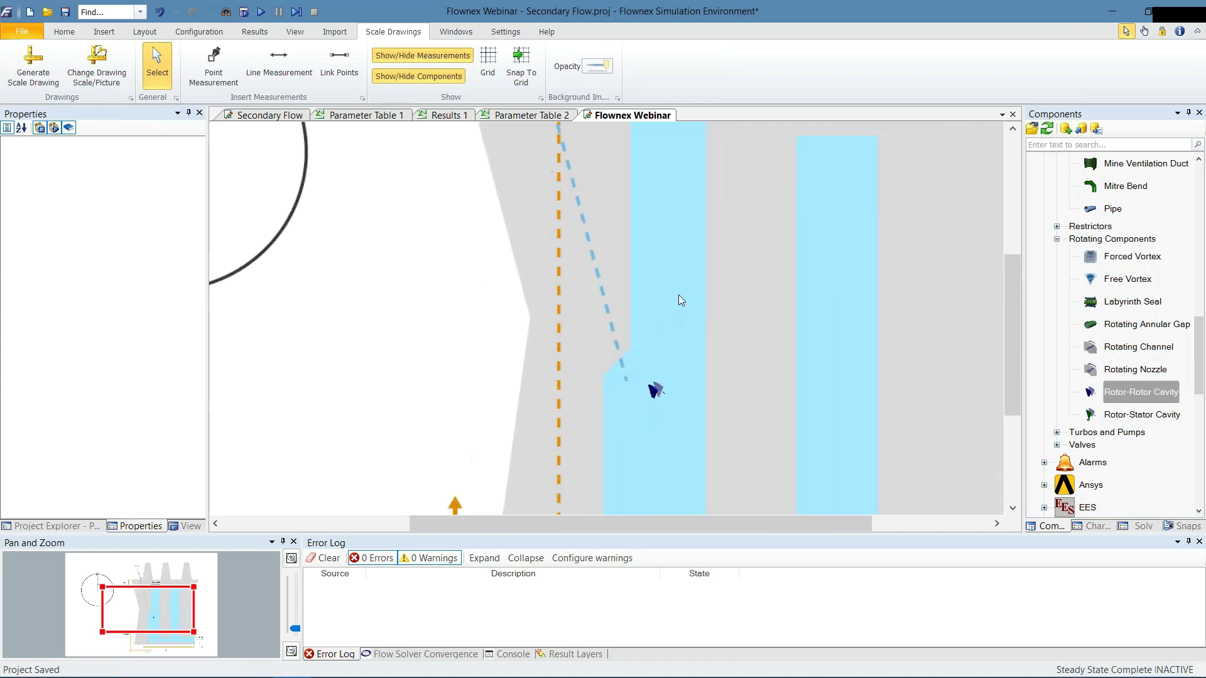
pyautogui.scroll(1, 679, 296)
pyautogui.click(656, 446)
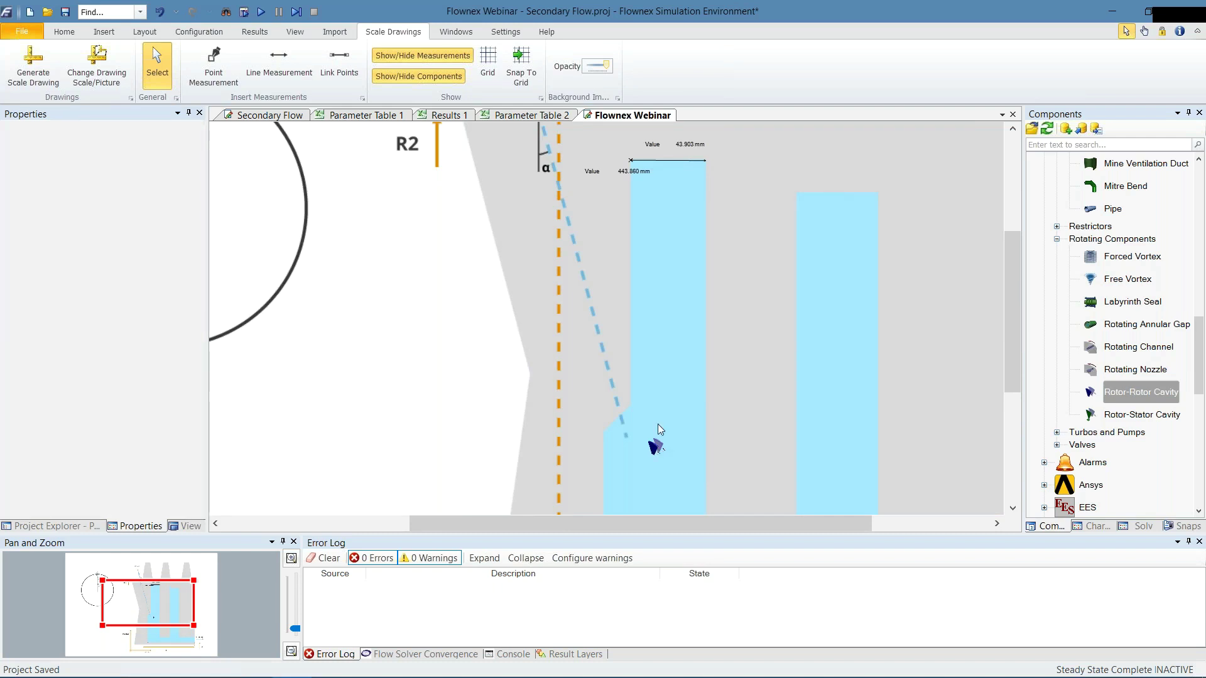
pyautogui.click(656, 442)
pyautogui.click(641, 172)
pyautogui.press('Delete')
pyautogui.click(649, 145)
# Link the Rotor-Rotor Cavity's outer radius to the upper-left measurement point, assigning it to the Y coordinate
pyautogui.click(656, 447)
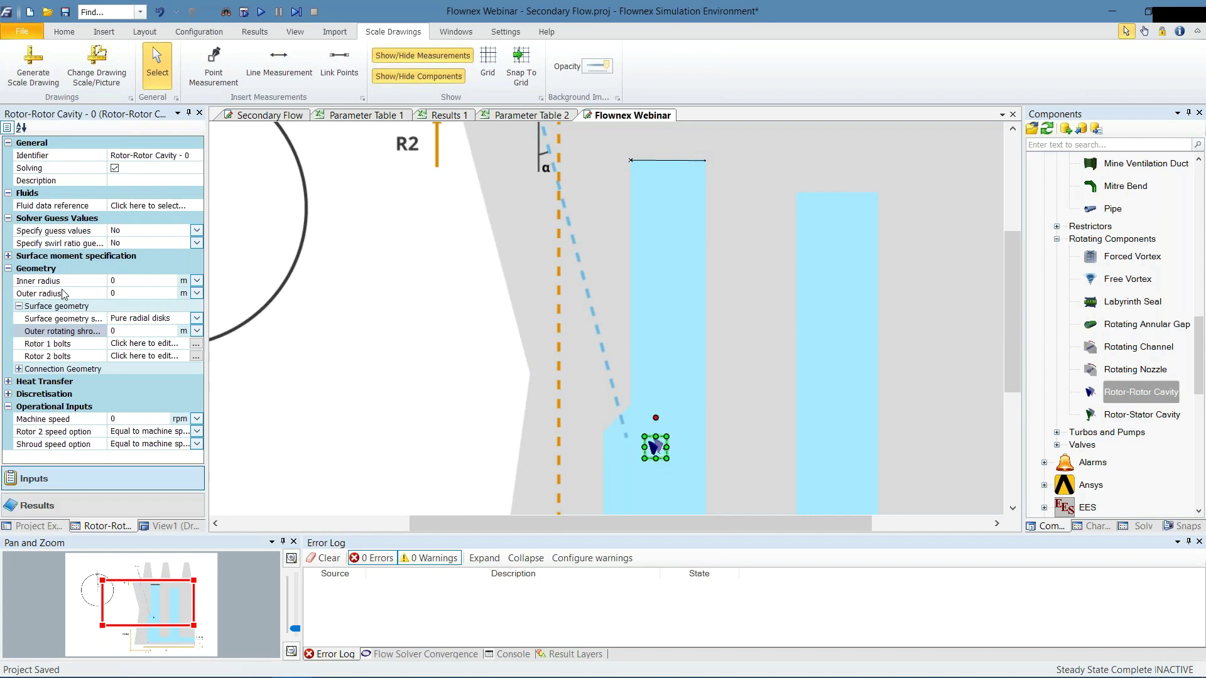
pyautogui.click(50, 293)
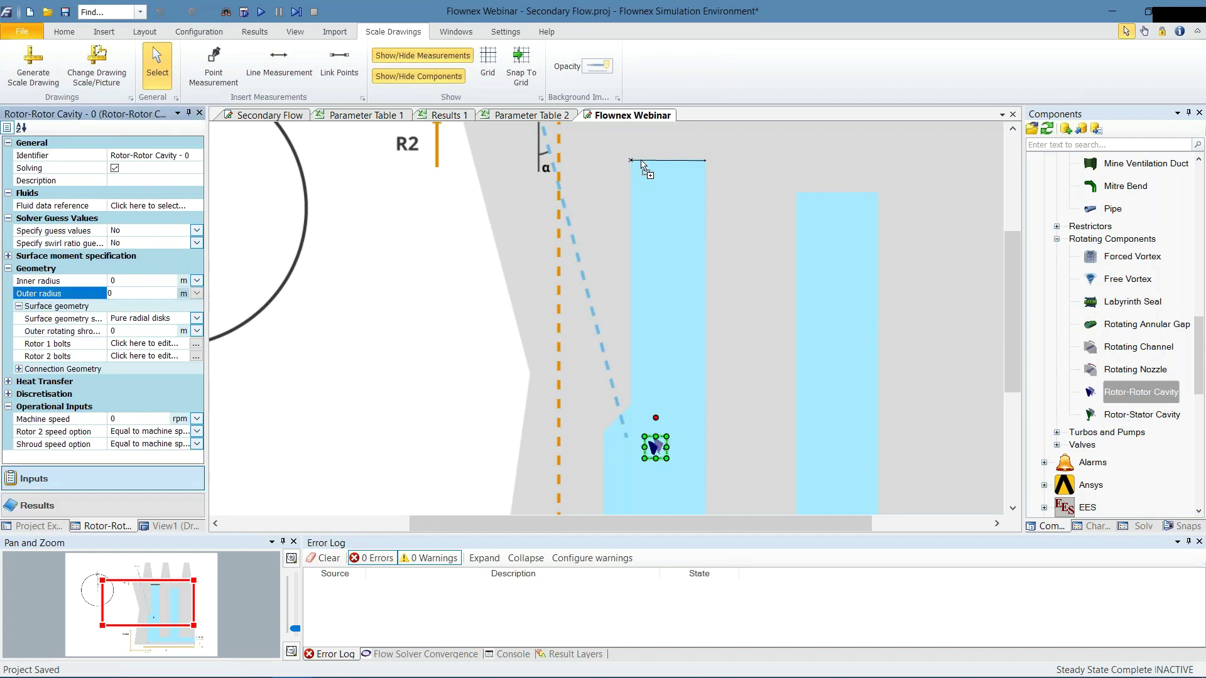
pyautogui.moveTo(631, 162); pyautogui.dragTo(631, 161)
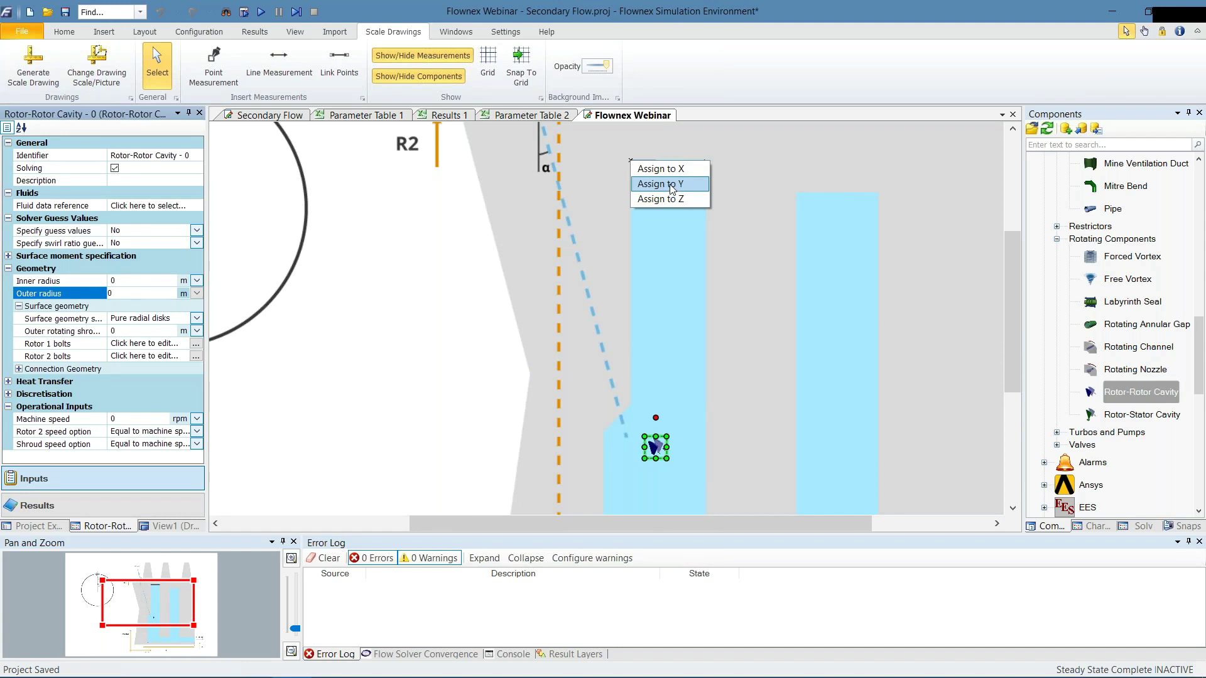
pyautogui.click(673, 187)
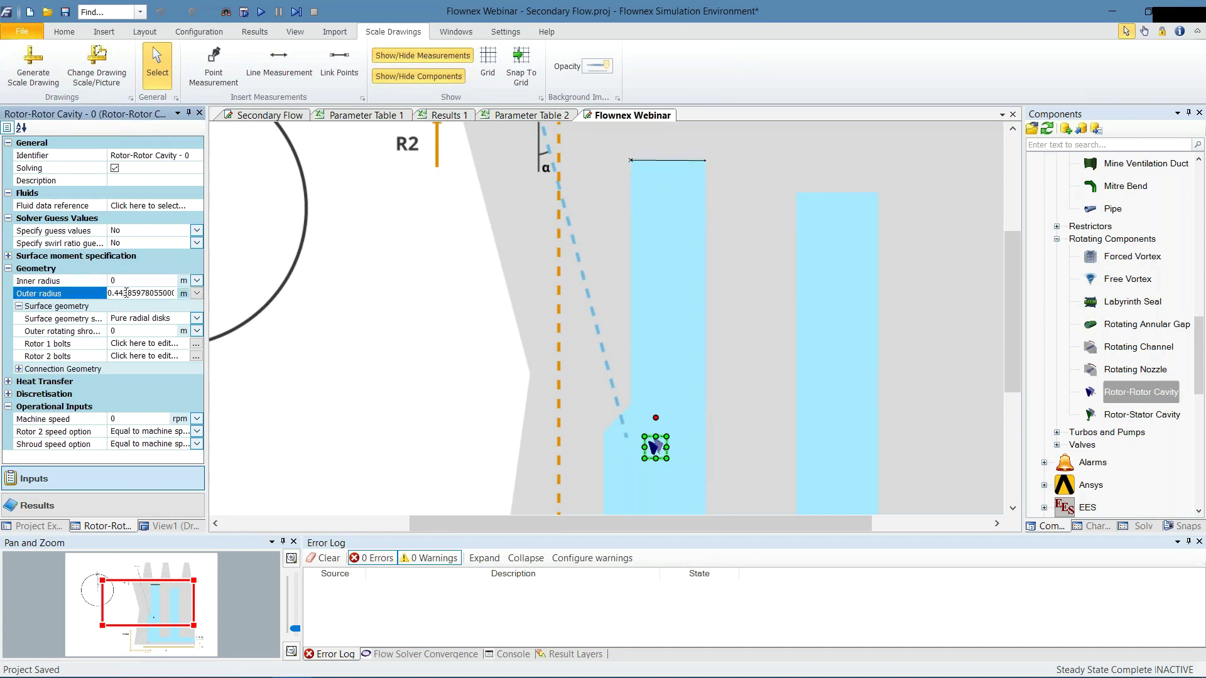
# Check whether the cavity's linked outer radius can be edited directly, and open the options for that property
pyautogui.click(150, 294)
pyautogui.click(150, 293)
pyautogui.click(771, 424)
pyautogui.click(655, 447)
pyautogui.click(105, 293)
pyautogui.click(124, 291)
pyautogui.moveTo(158, 294); pyautogui.dragTo(108, 294)
pyautogui.click(121, 294)
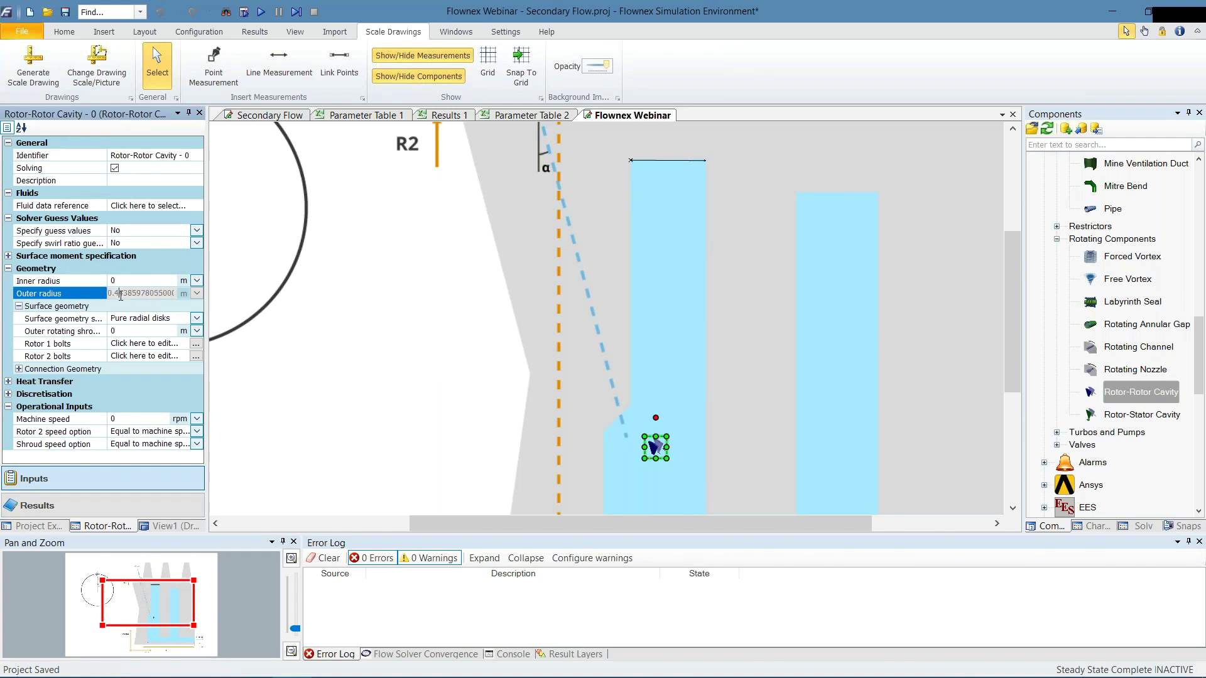
pyautogui.rightClick(76, 293)
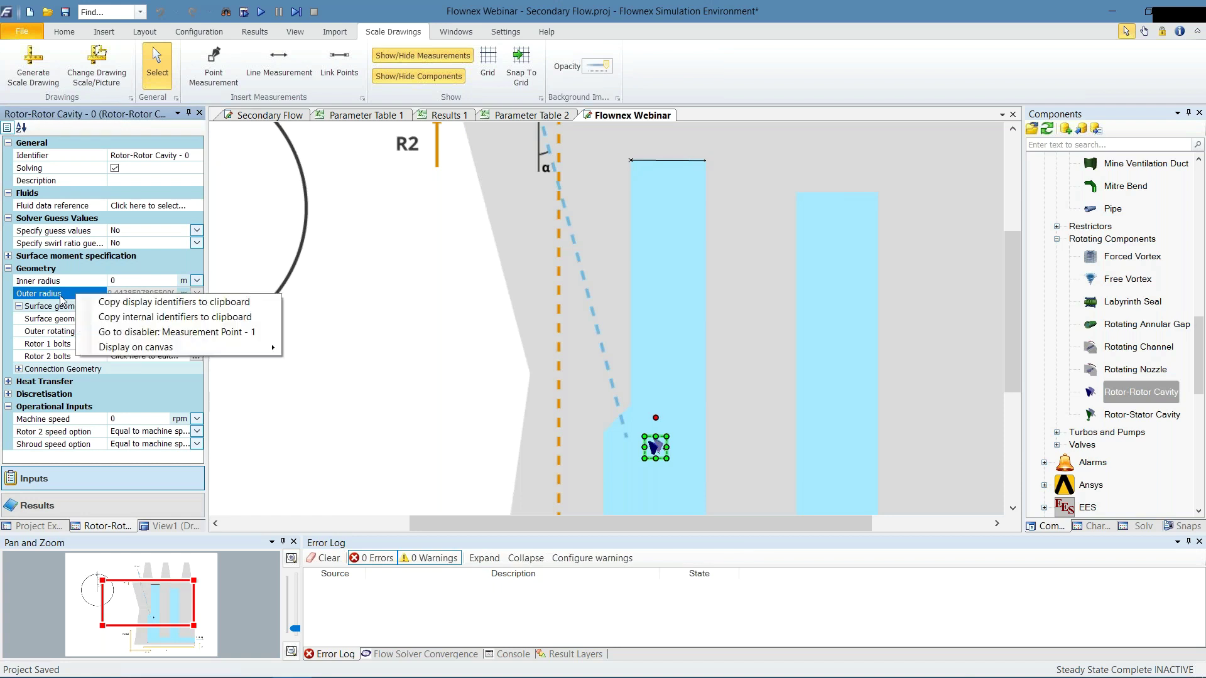
# Go to the measurement point that controls the cavity's outer radius, and return to the cavity's outer radius property
pyautogui.click(181, 333)
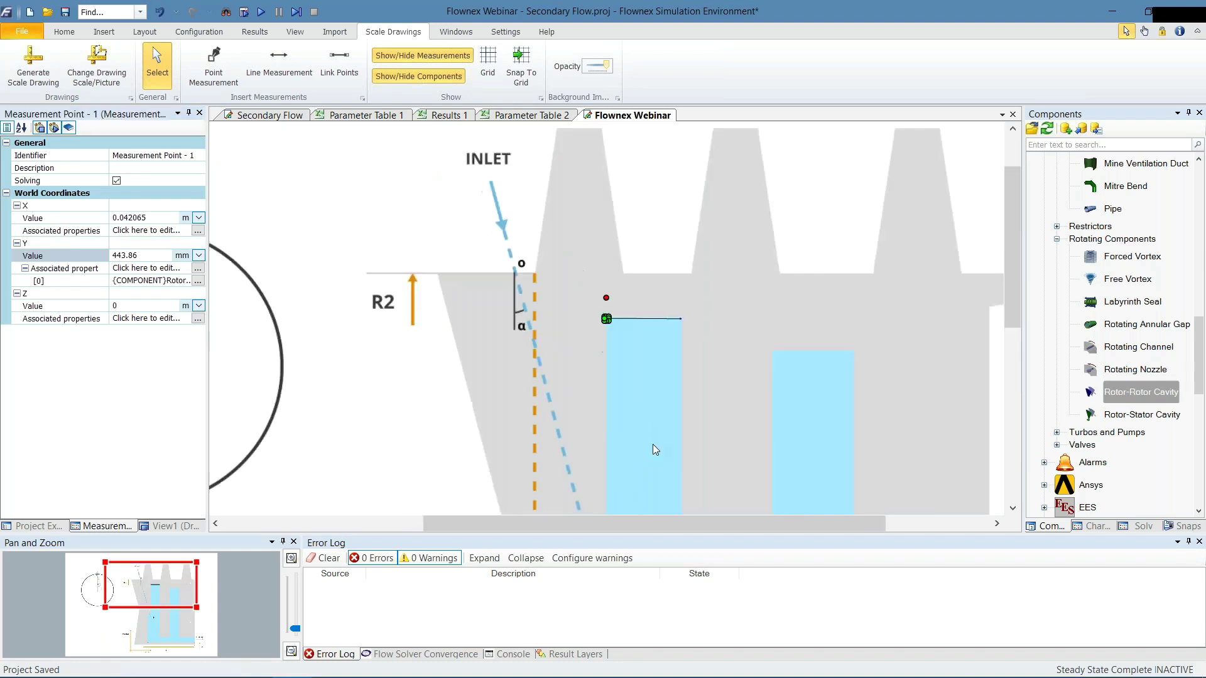
pyautogui.scroll(-4, 653, 443)
pyautogui.scroll(-5, 627, 322)
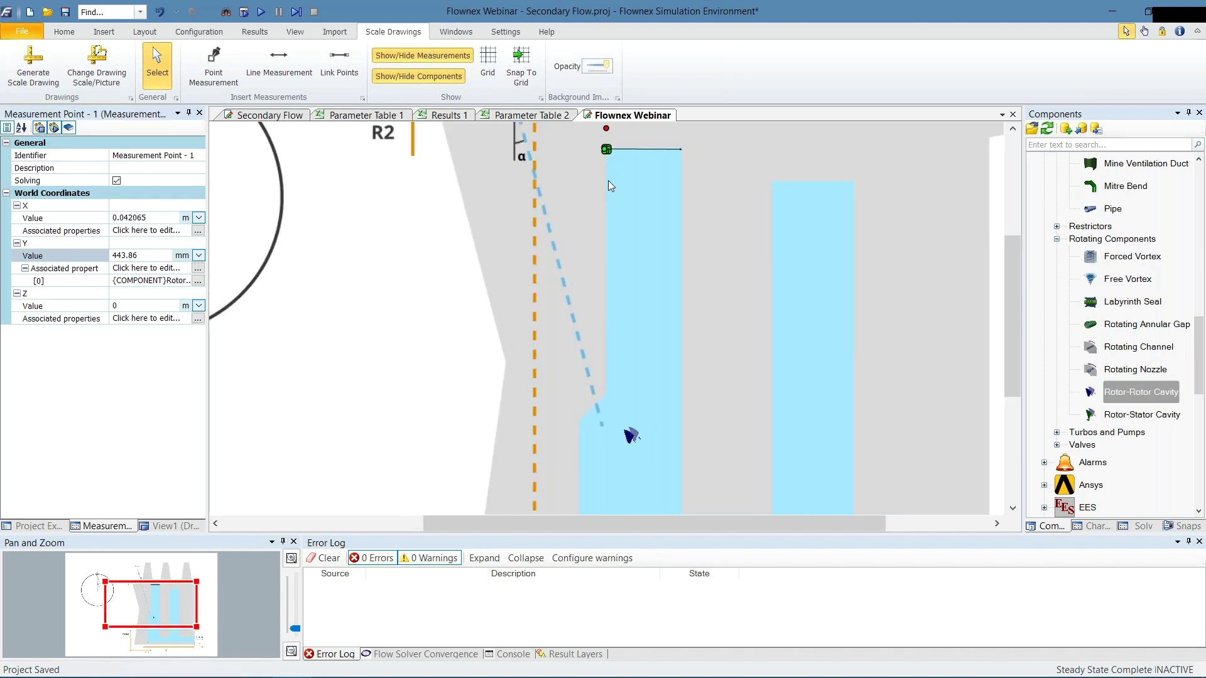
pyautogui.click(630, 438)
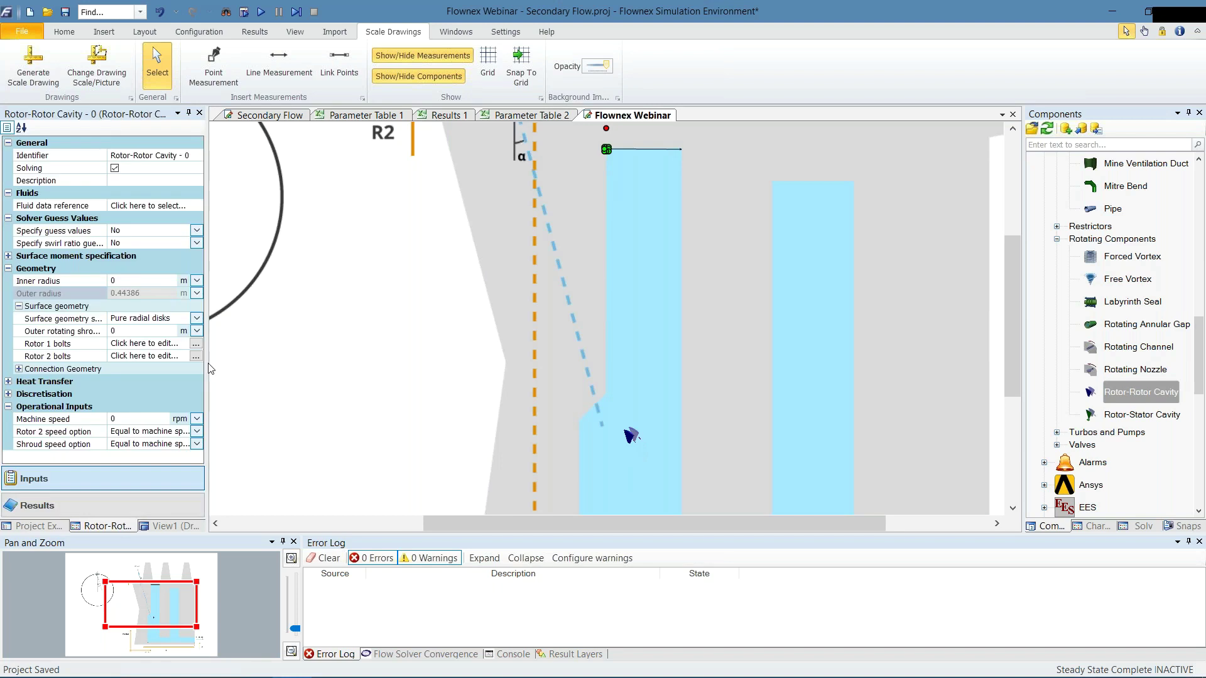
pyautogui.click(151, 293)
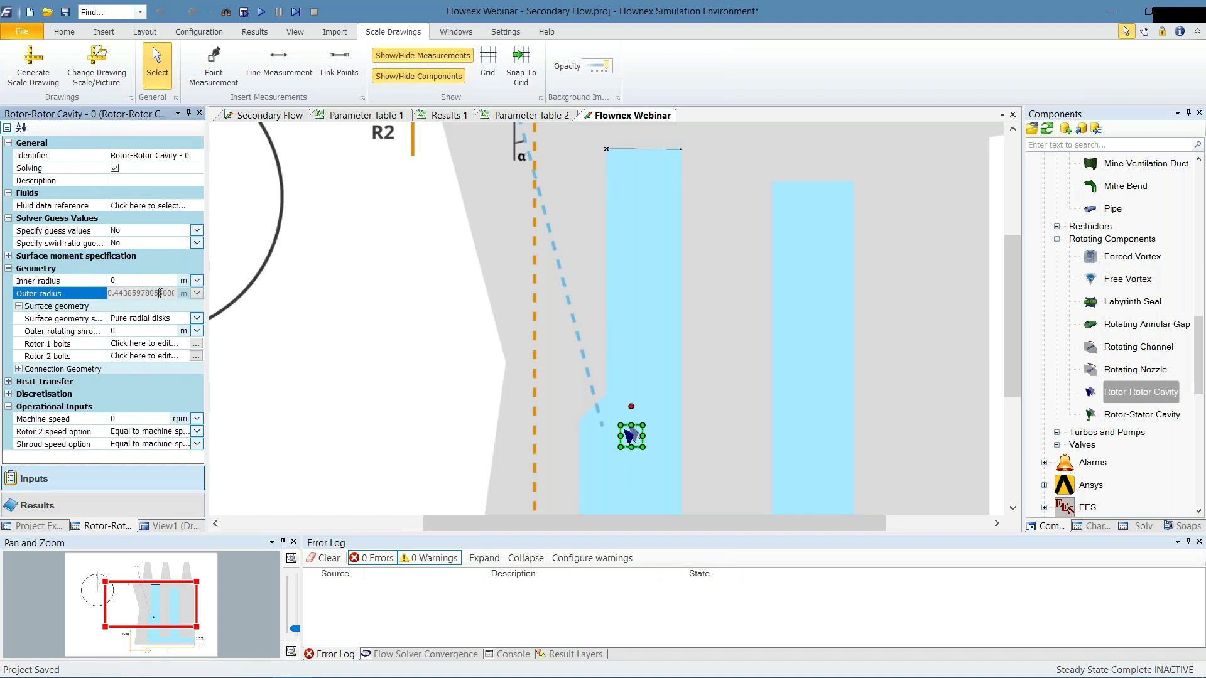
# Link the Rotor-Rotor Cavity's inner radius to the measurement point at the first cavity's lower-left corner
pyautogui.scroll(-1, 711, 329)
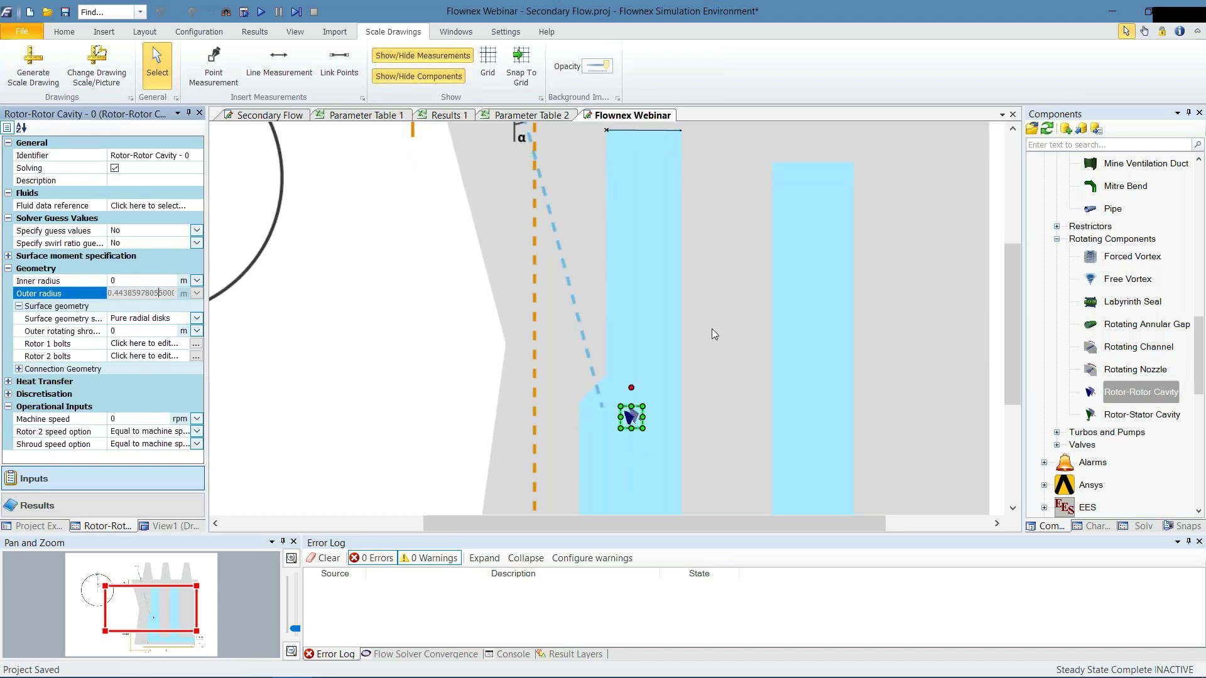
pyautogui.scroll(-10, 711, 329)
pyautogui.rightClick(580, 409)
pyautogui.click(602, 434)
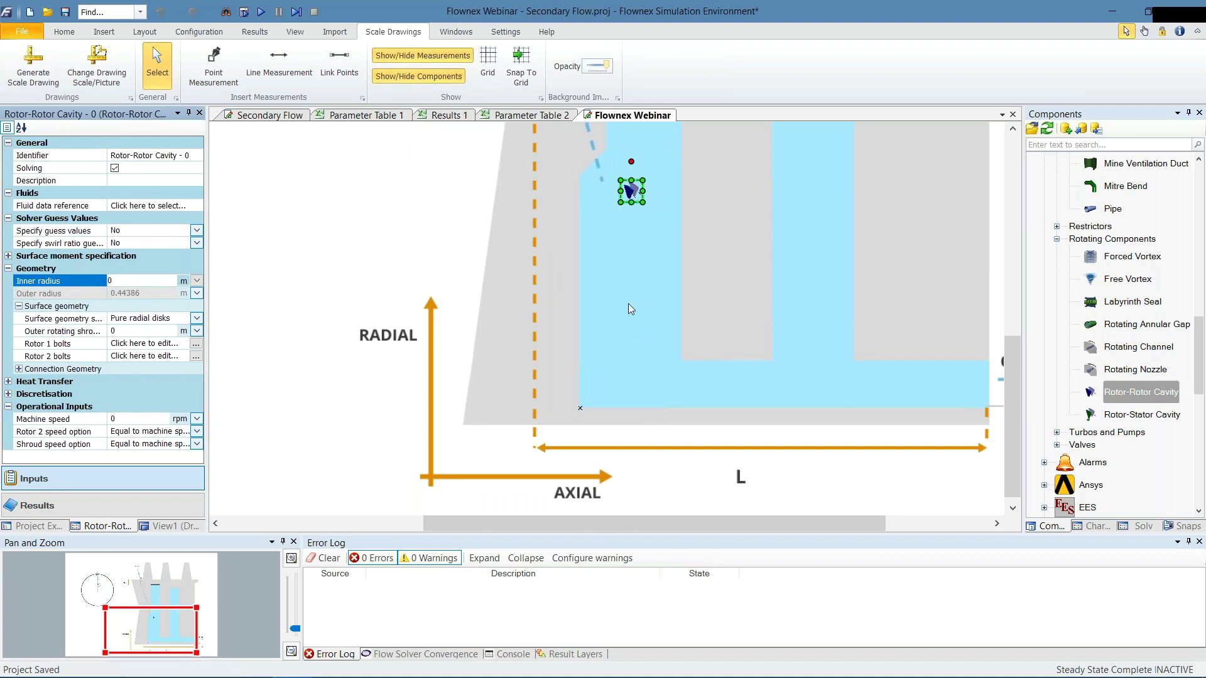
# Link the cavity's outer rotating shroud width to the line measurement across the top of the first cavity
pyautogui.scroll(1, 628, 303)
pyautogui.scroll(10, 628, 303)
pyautogui.click(71, 333)
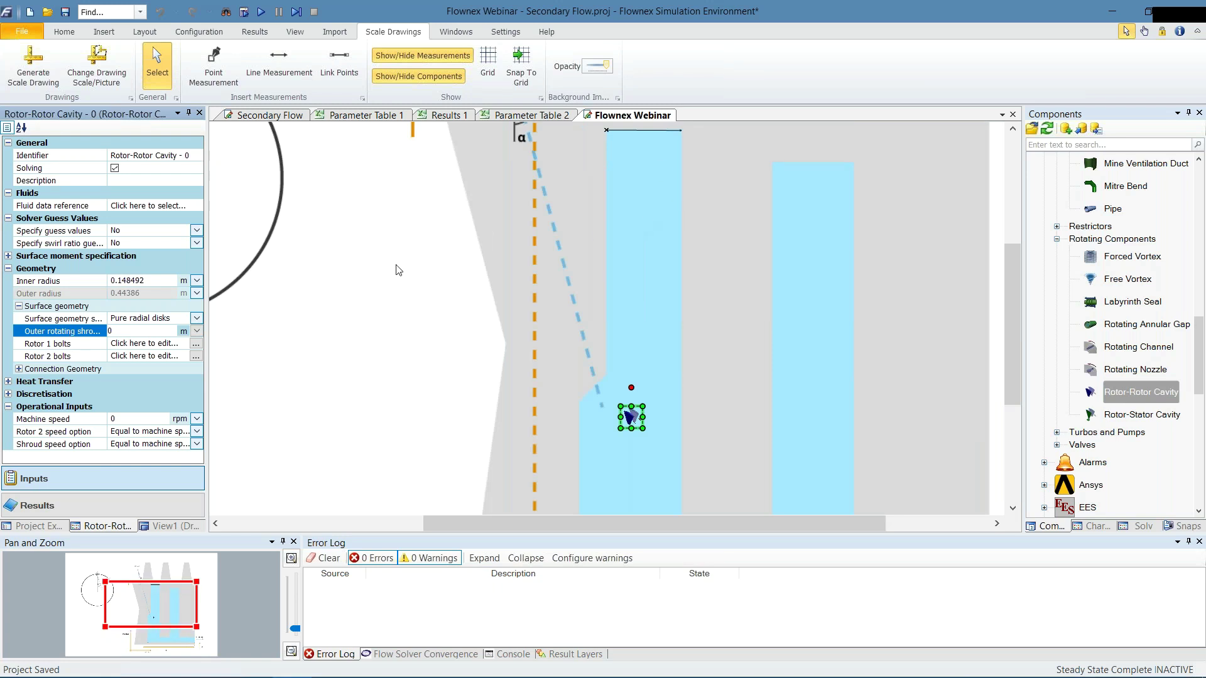
pyautogui.scroll(1, 647, 295)
pyautogui.click(698, 359)
pyautogui.click(638, 439)
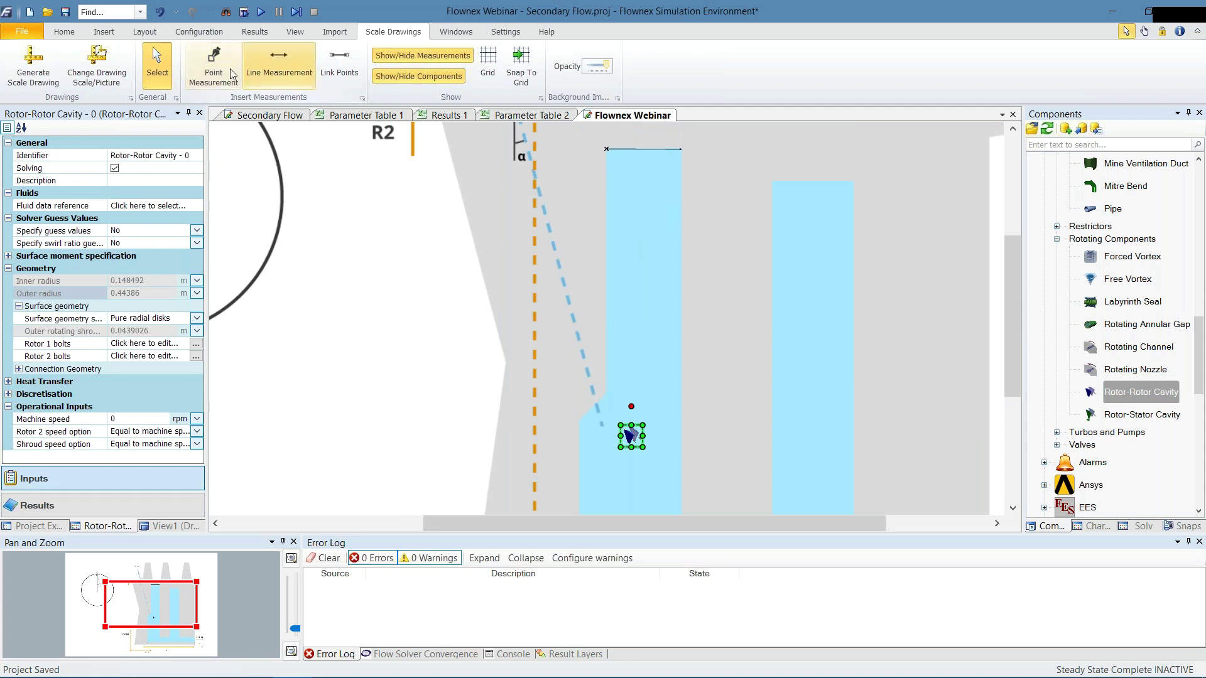
# Display the Rotor-Rotor Cavity's outer radius and outer rotating shroud width on the drawing over the first cavity
pyautogui.click(74, 318)
pyautogui.click(87, 292)
pyautogui.click(86, 281)
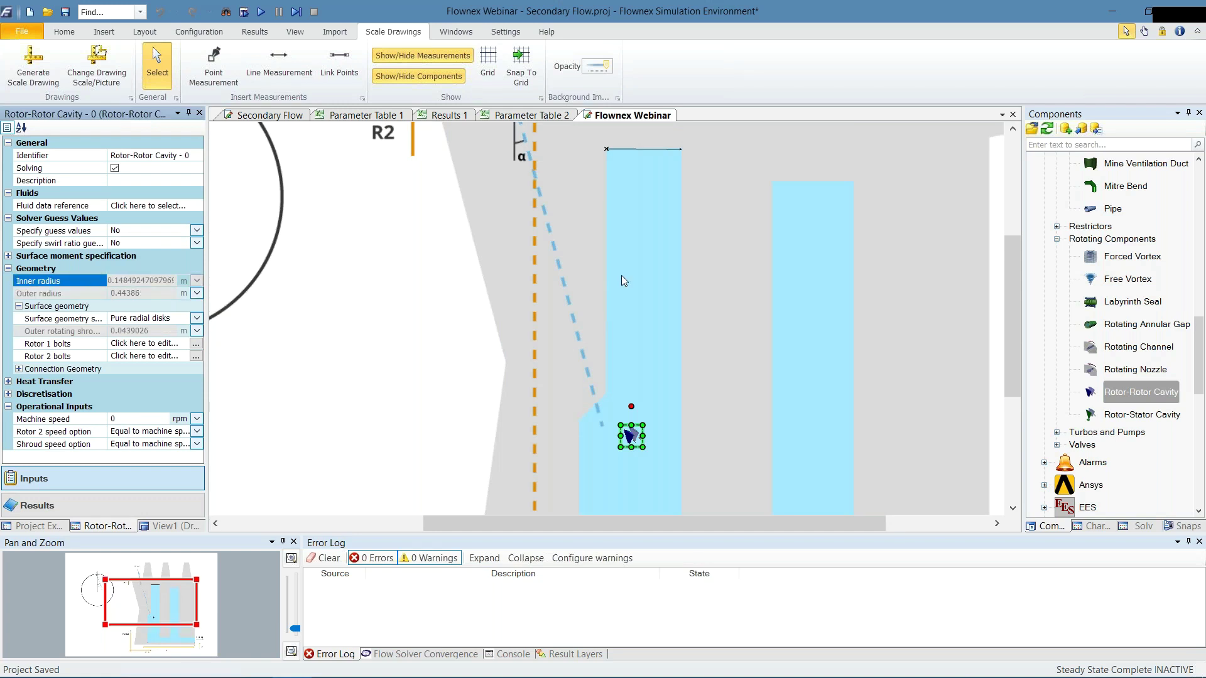
pyautogui.scroll(1, 622, 277)
pyautogui.scroll(3, 623, 280)
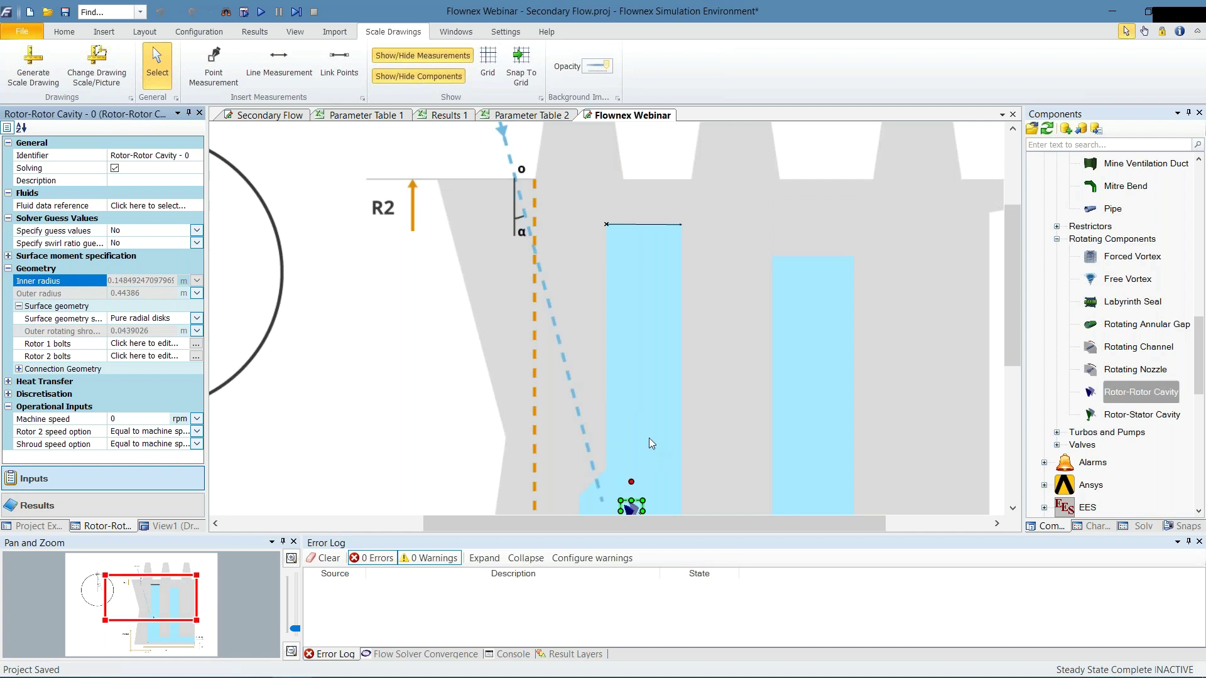
pyautogui.scroll(-1, 650, 438)
pyautogui.scroll(-2, 649, 438)
pyautogui.moveTo(75, 282); pyautogui.dragTo(665, 437)
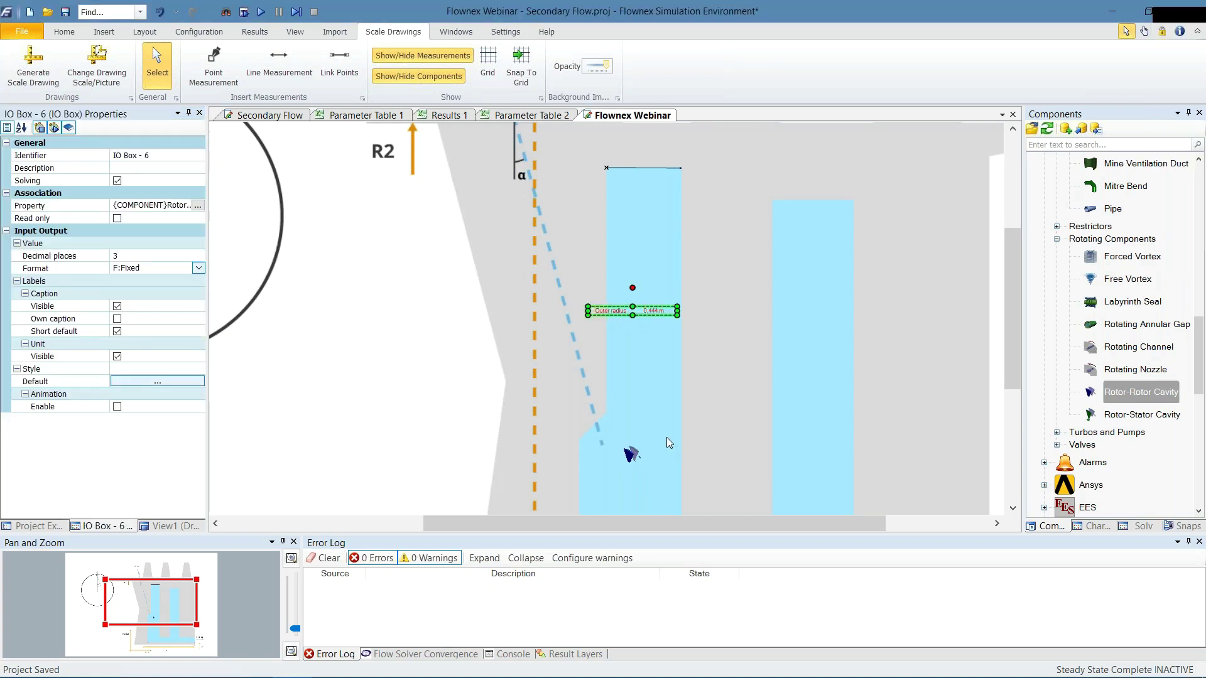
pyautogui.moveTo(99, 339); pyautogui.dragTo(683, 375)
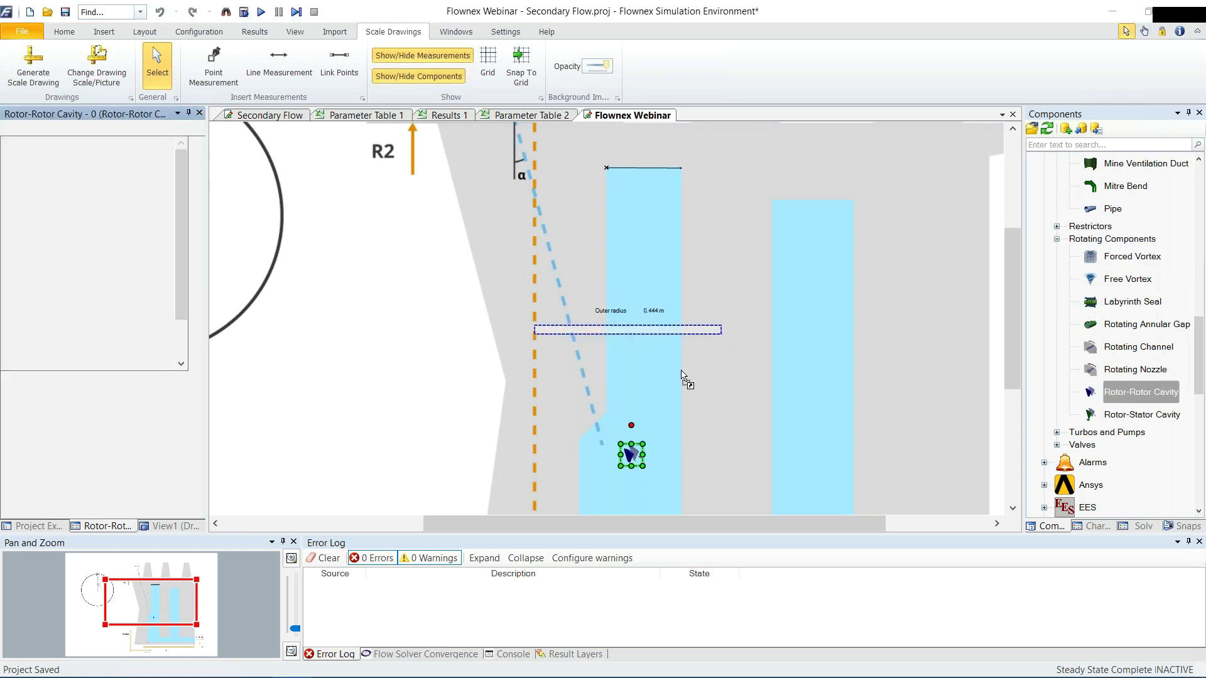
pyautogui.click(688, 300)
# Shorten the line measurement across the top of the first cavity to about 29 mm
pyautogui.scroll(3, 688, 300)
pyautogui.scroll(2, 688, 300)
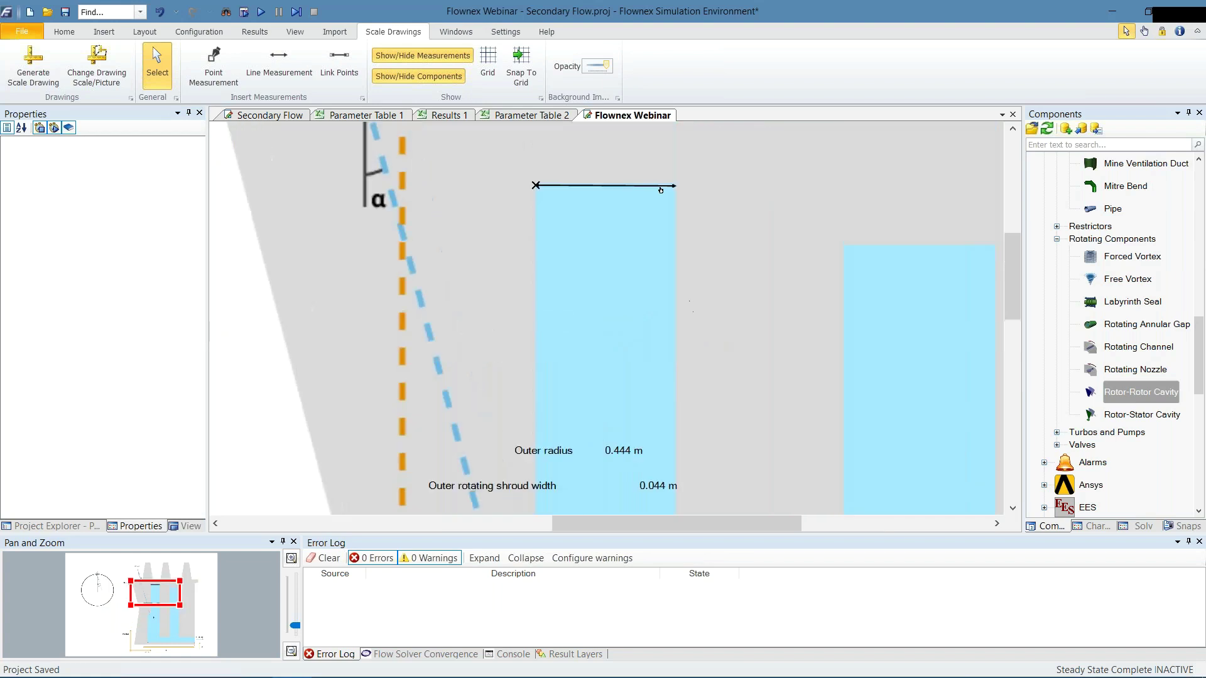
pyautogui.click(671, 187)
pyautogui.moveTo(674, 187); pyautogui.dragTo(627, 187)
pyautogui.click(633, 311)
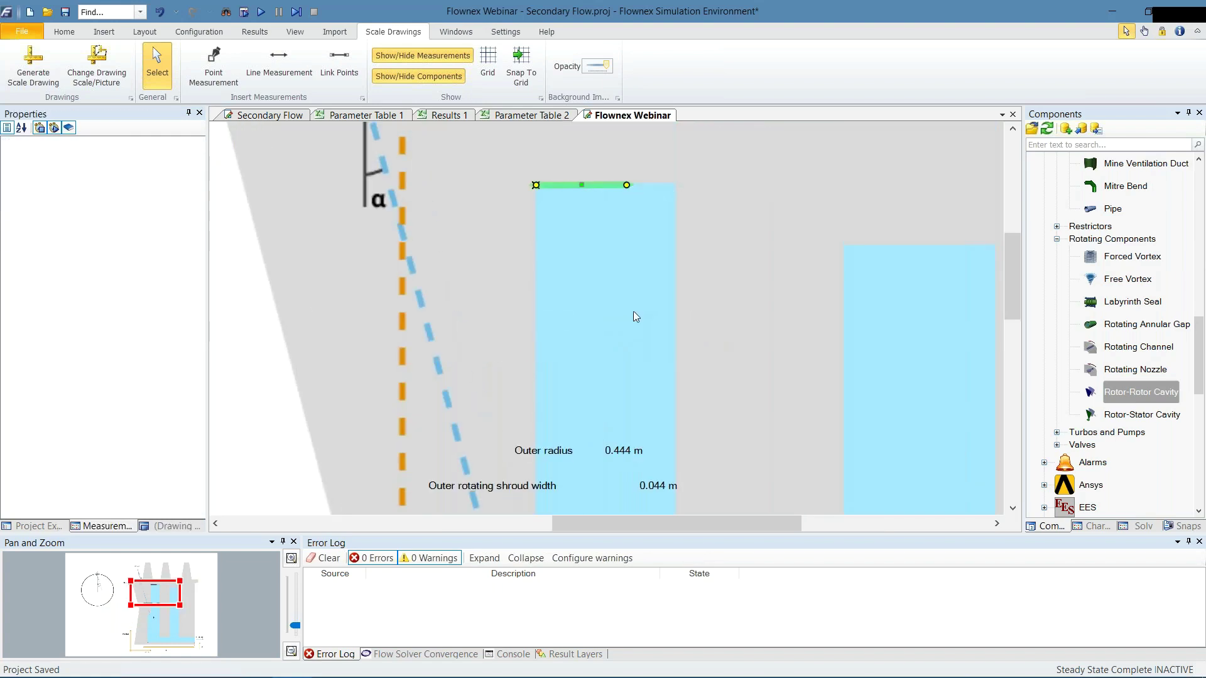
# Move the outer rotating shroud width display just below the top line measurement and lengthen the line to about 40.8 mm
pyautogui.moveTo(609, 492); pyautogui.dragTo(651, 241)
pyautogui.click(653, 211)
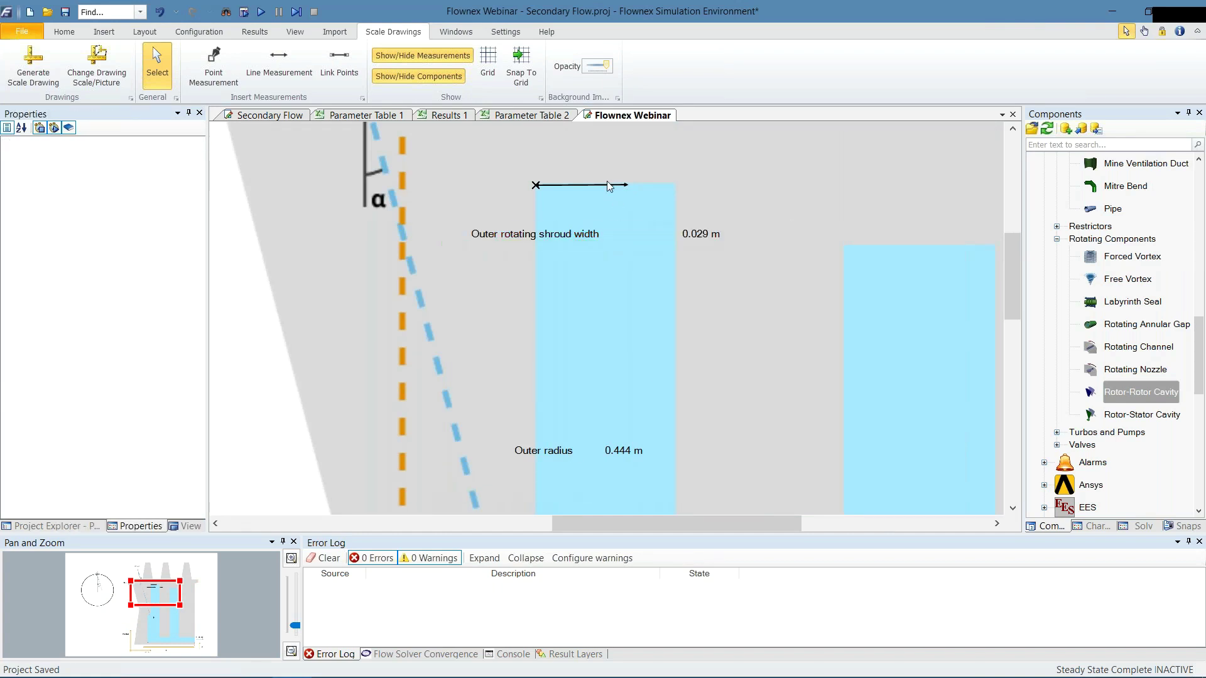
pyautogui.moveTo(626, 185); pyautogui.dragTo(666, 184)
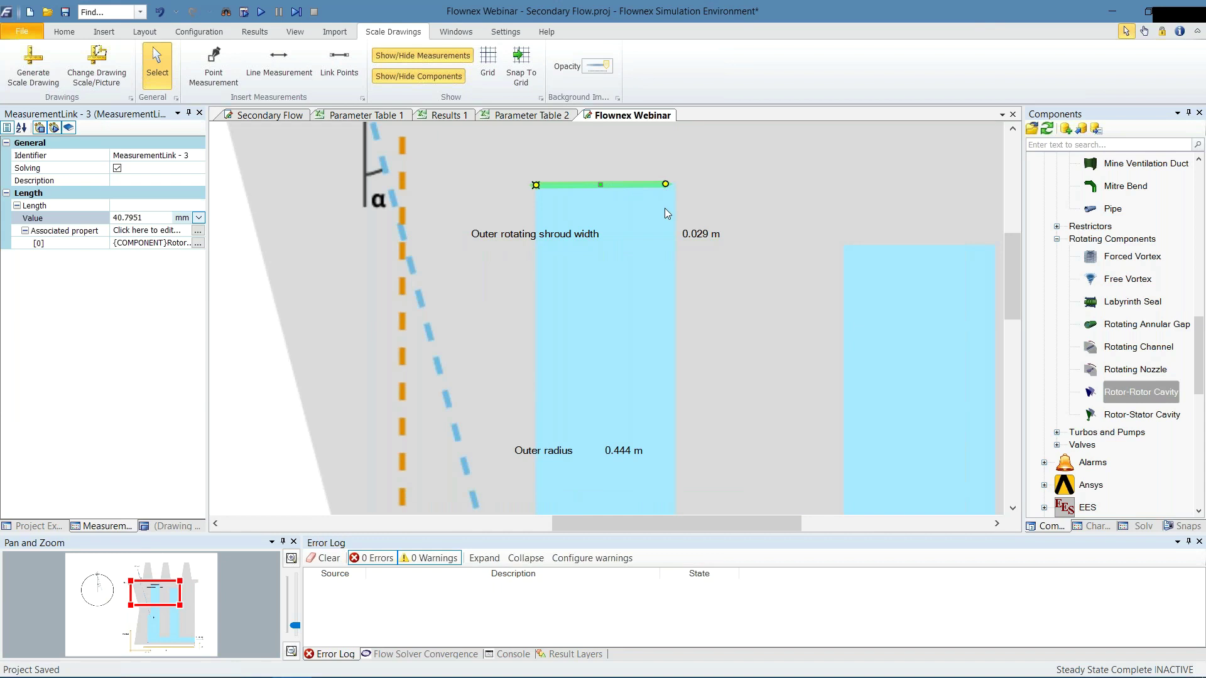
pyautogui.click(665, 209)
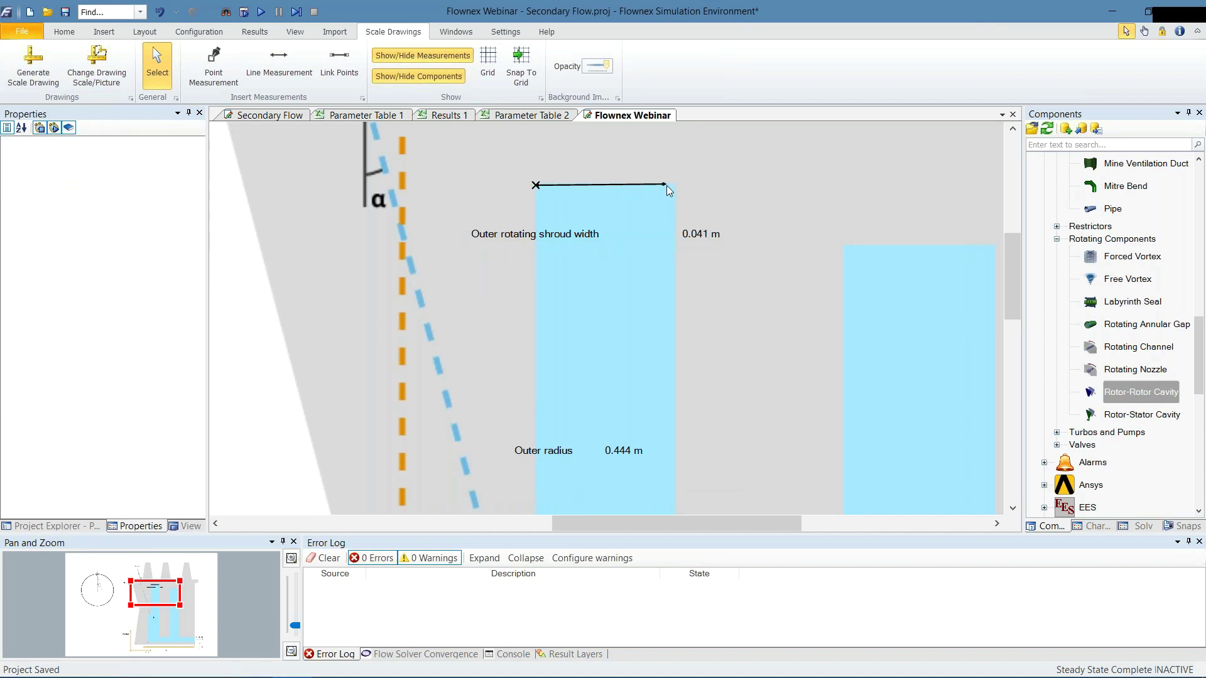
# Nudge the upper-left measurement point down the cavity wall, reducing the linked outer radius to about 0.434 m
pyautogui.click(536, 186)
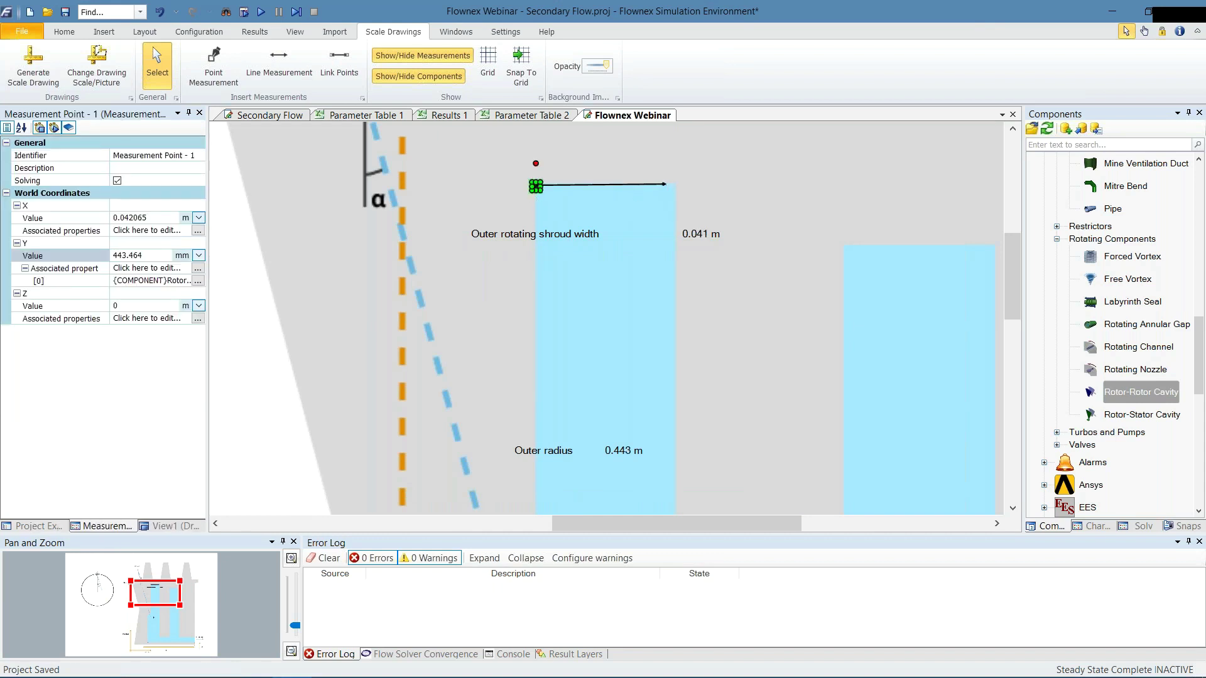
pyautogui.press('Down')
pyautogui.press('Down')
pyautogui.press('Down')
pyautogui.press('Down')
pyautogui.press('Down')
pyautogui.press('Down')
pyautogui.press('Down')
pyautogui.press('Down')
pyautogui.press('Down')
pyautogui.press('Down')
pyautogui.press('Down')
pyautogui.press('Down')
pyautogui.press('Down')
pyautogui.press('Down')
pyautogui.click(586, 364)
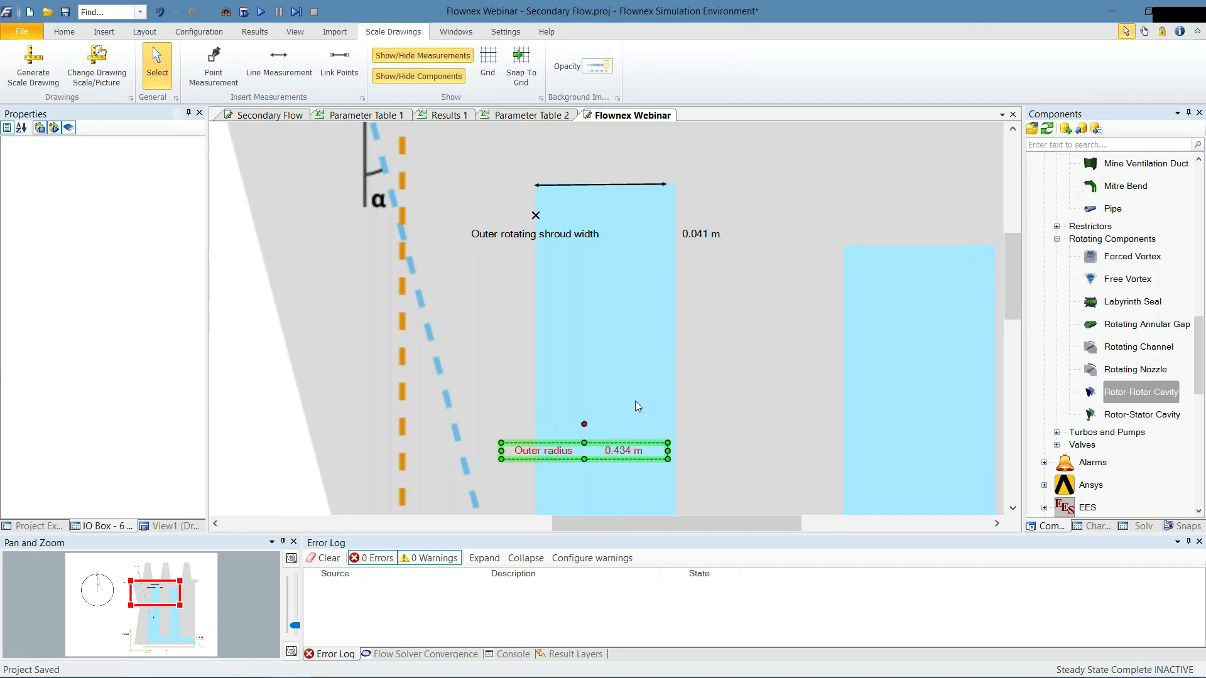
# Move the measurement point back up to the first cavity's upper-left corner, at an outer radius of about 0.444 m
pyautogui.click(529, 220)
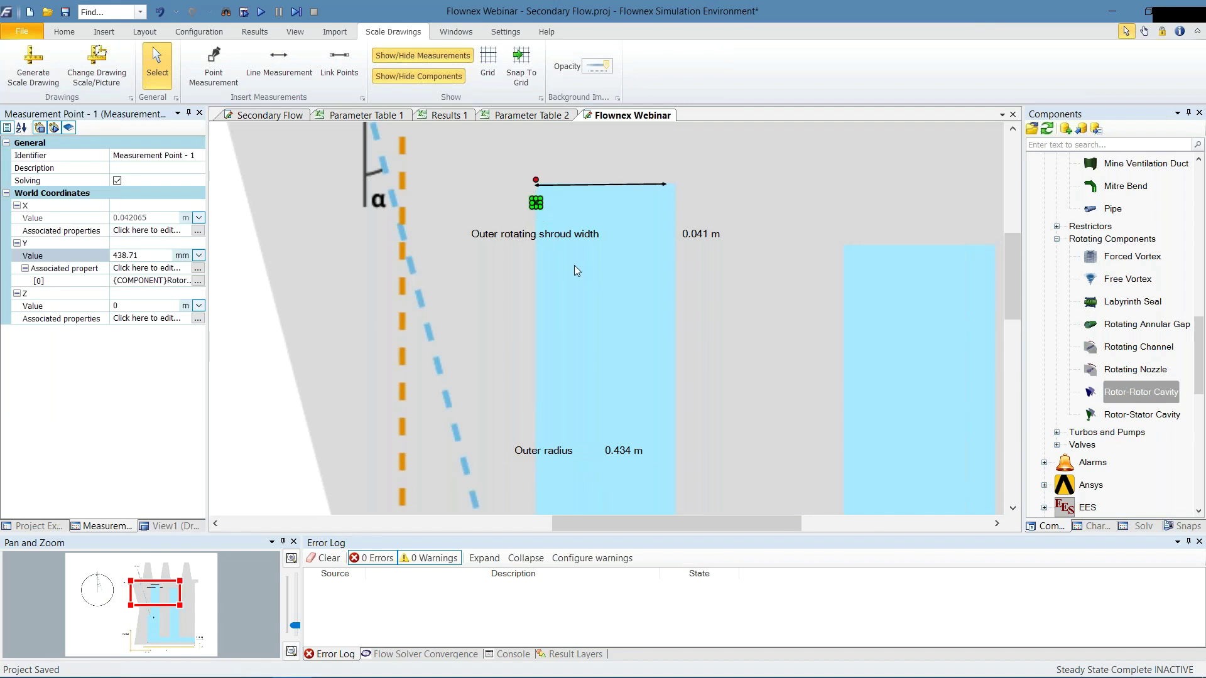
pyautogui.click(573, 285)
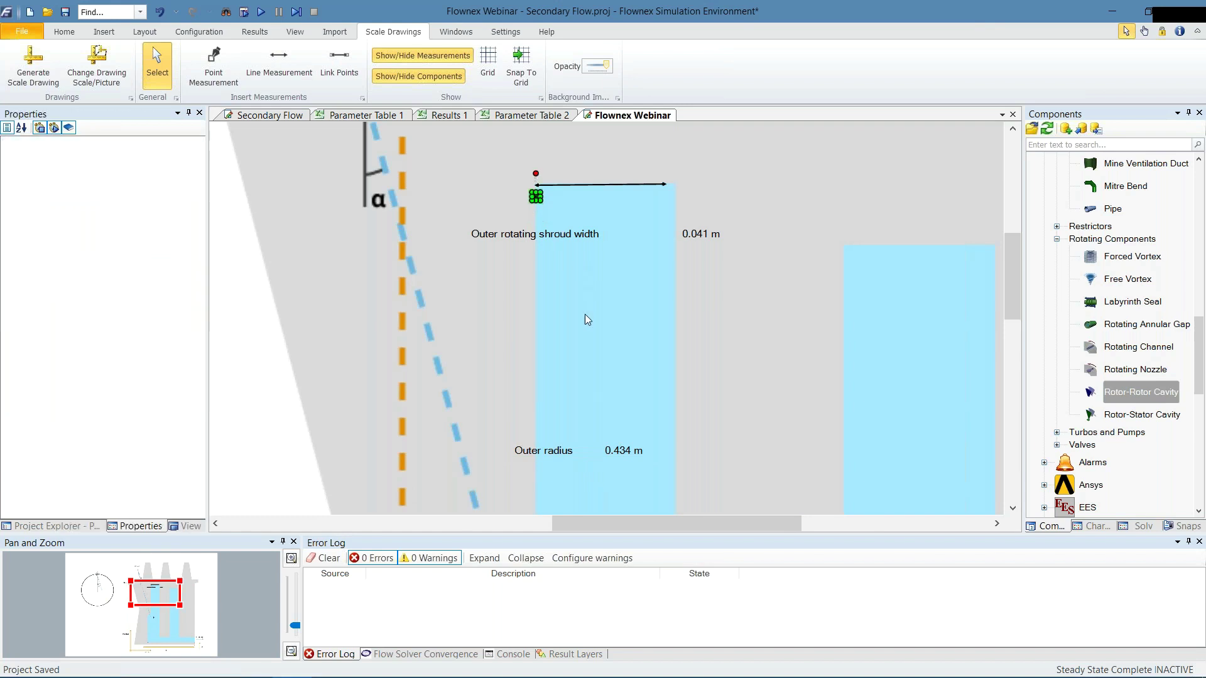
pyautogui.click(536, 199)
pyautogui.press('Up')
pyautogui.press('Up')
pyautogui.press('Up')
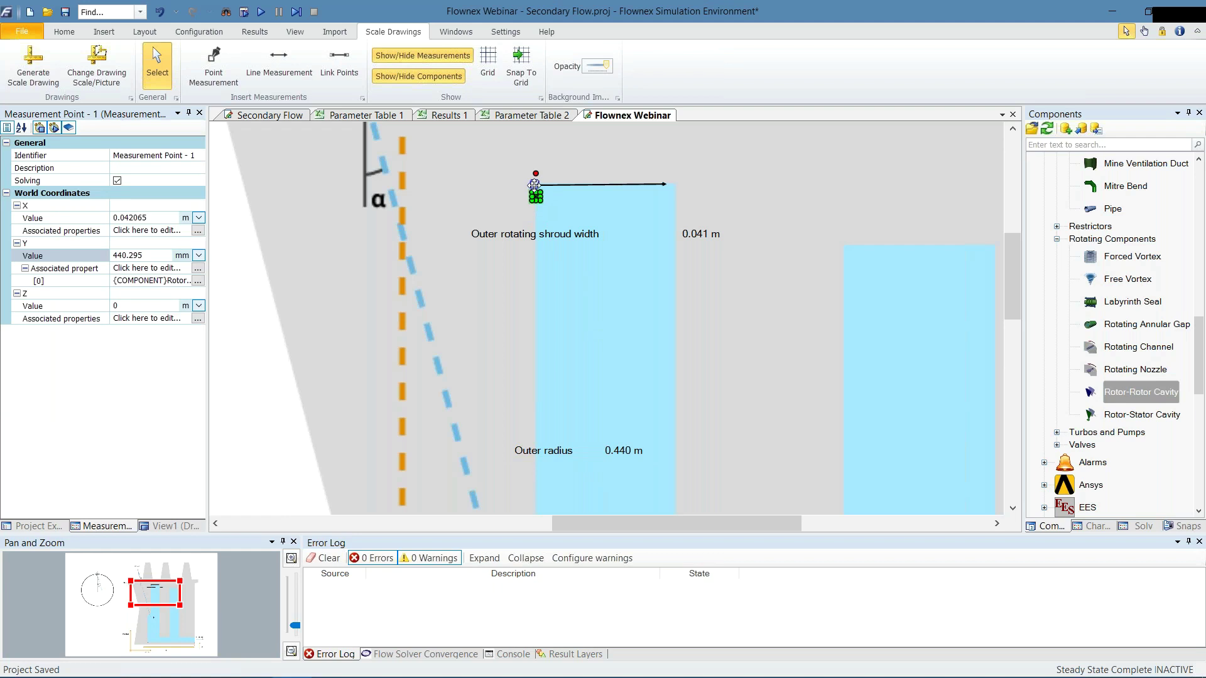
pyautogui.click(578, 204)
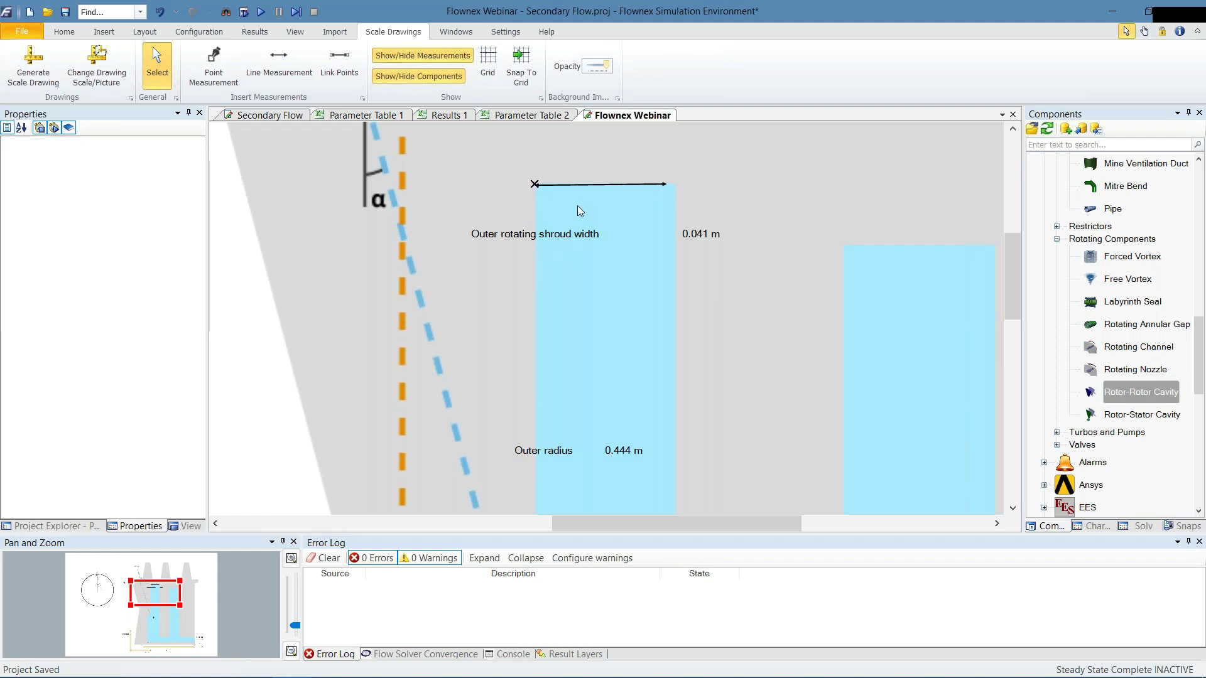
pyautogui.click(534, 185)
pyautogui.moveTo(534, 185)
pyautogui.mouseDown()
pyautogui.moveTo(482, 178)
pyautogui.moveTo(536, 186)
pyautogui.mouseUp()
pyautogui.click(595, 301)
# Deactivate the Flownex Webinar drawing among the project's 2D/3D geometries
pyautogui.scroll(-3, 694, 233)
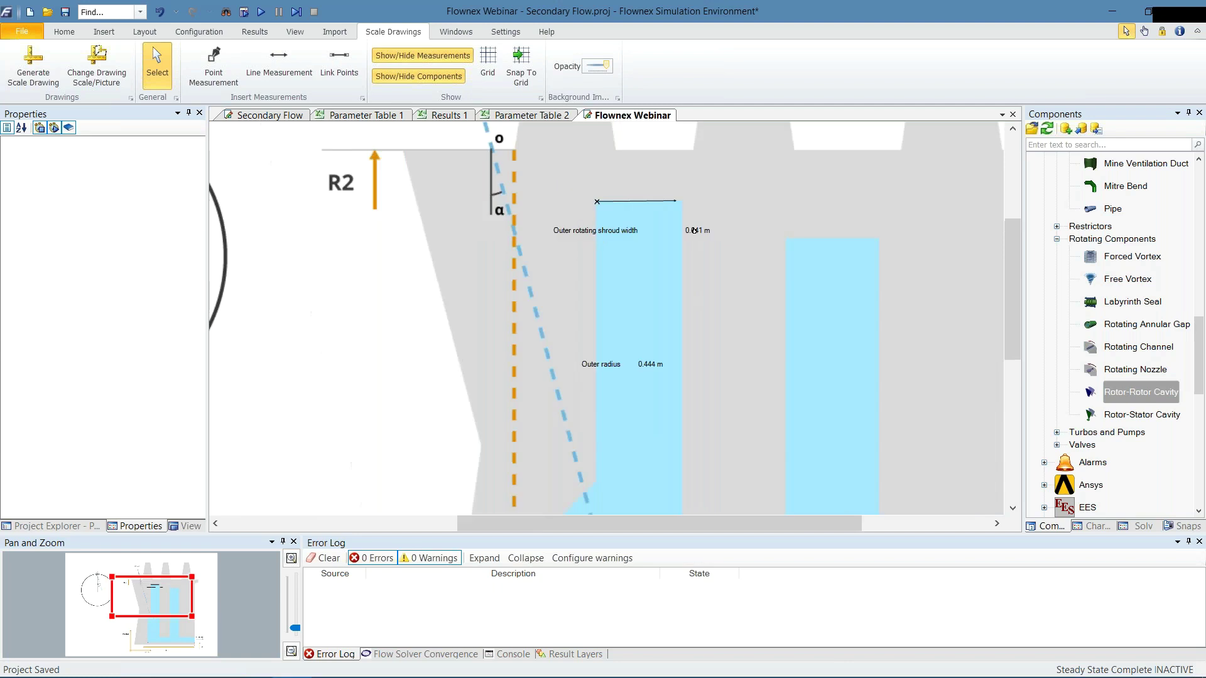
pyautogui.scroll(-2, 684, 265)
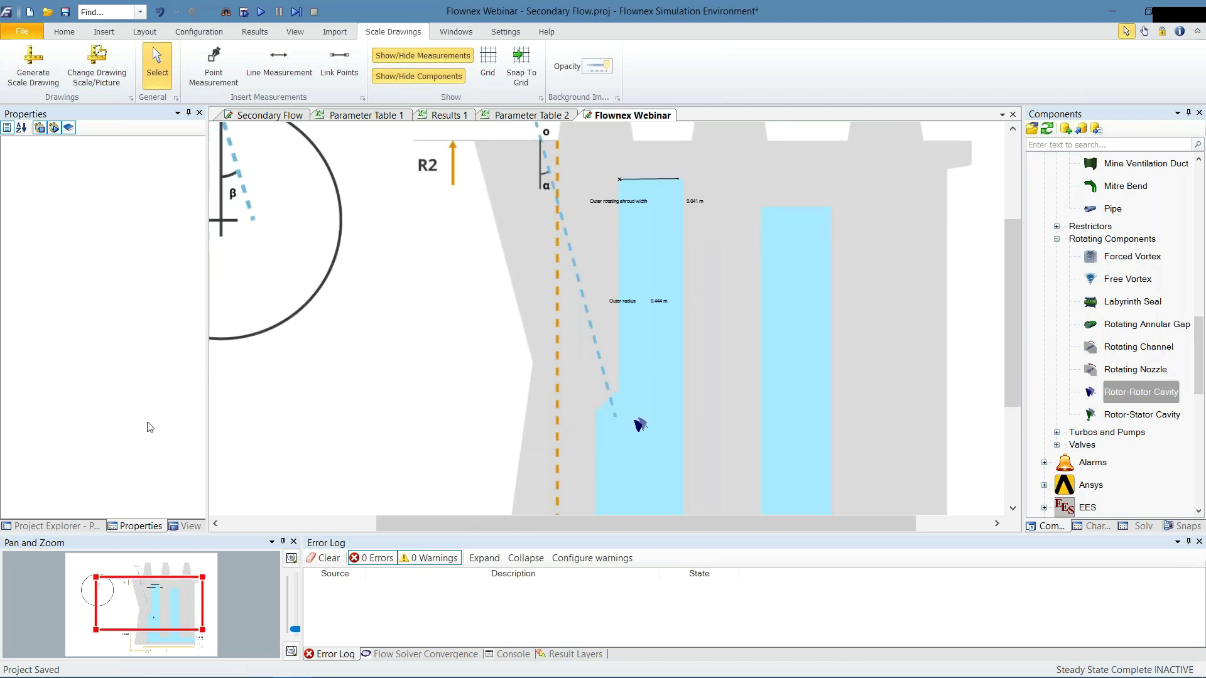
pyautogui.click(54, 527)
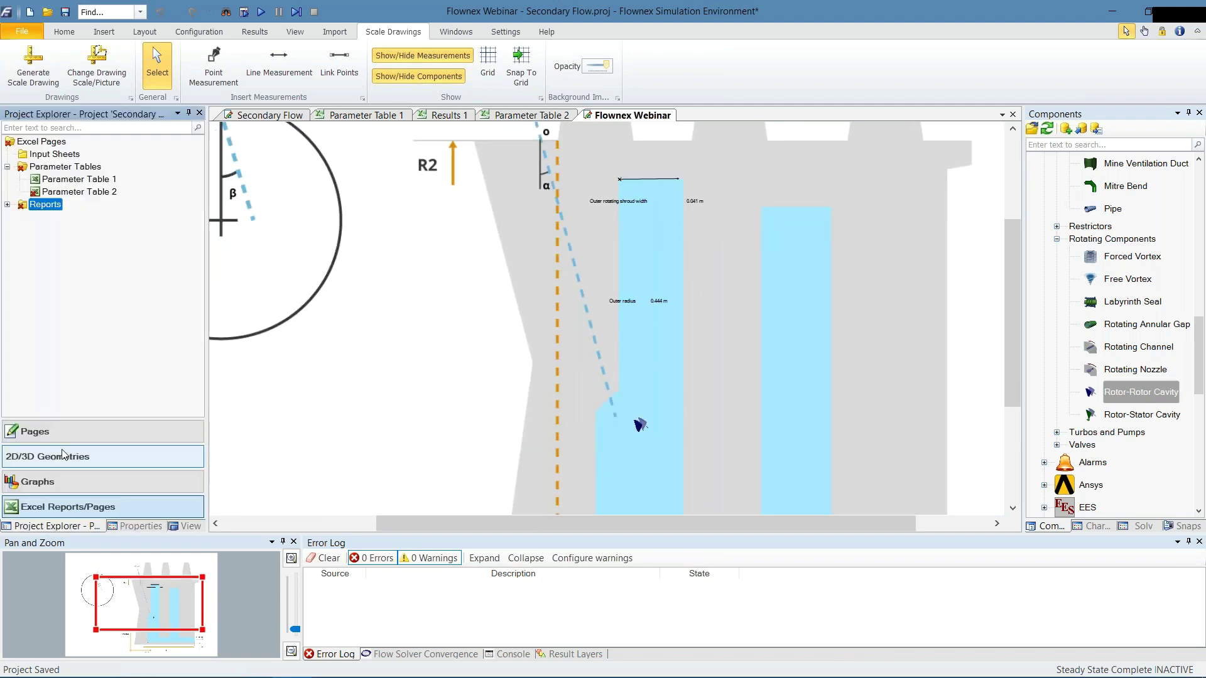
pyautogui.click(71, 461)
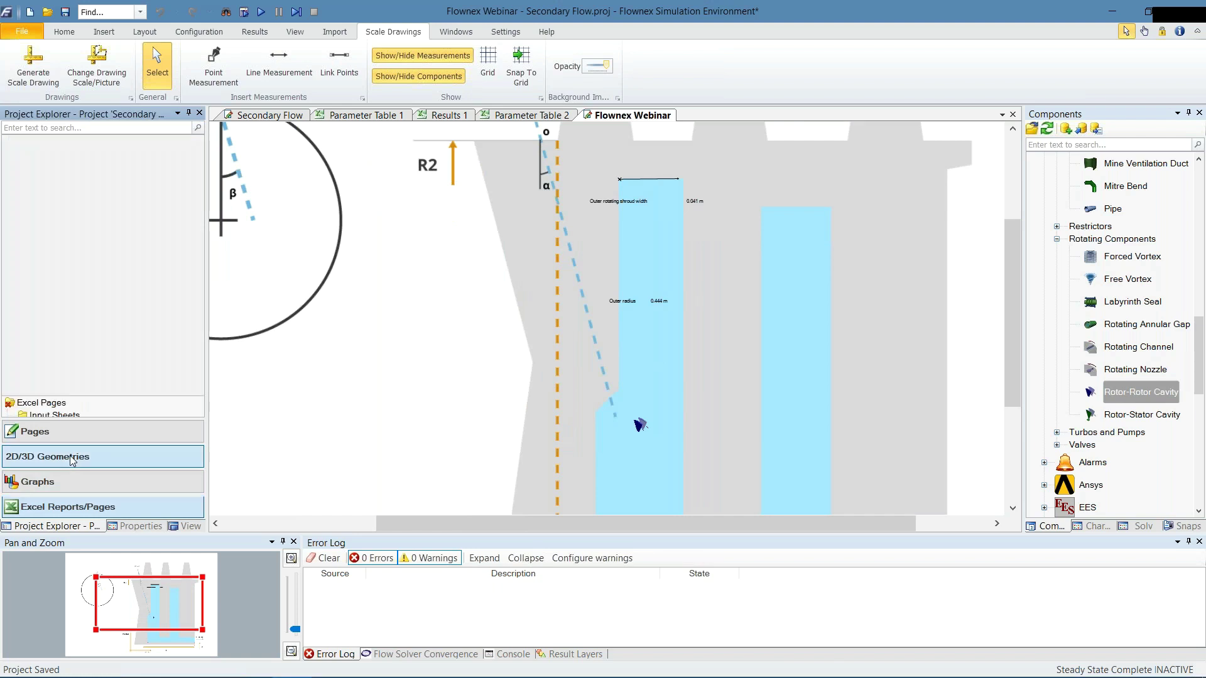
pyautogui.rightClick(48, 183)
pyautogui.click(111, 237)
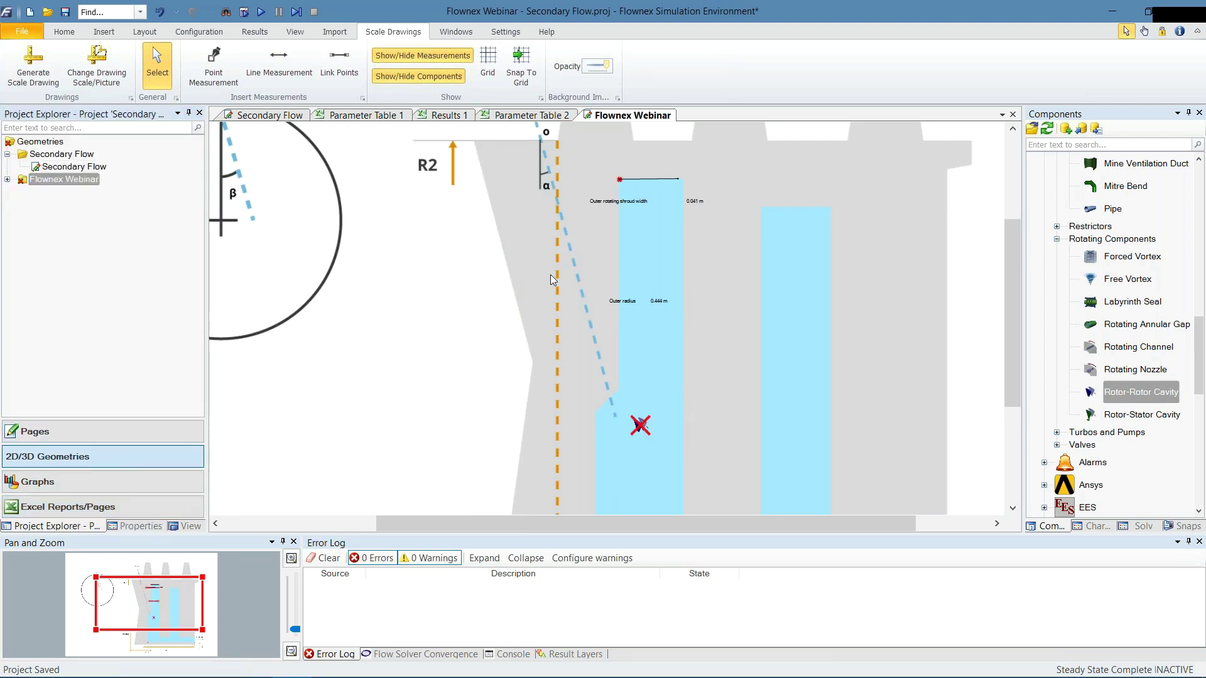
# Open the Secondary Flow drawing and examine its flow network from the inlet channel through both cavities to the outlet
pyautogui.click(276, 117)
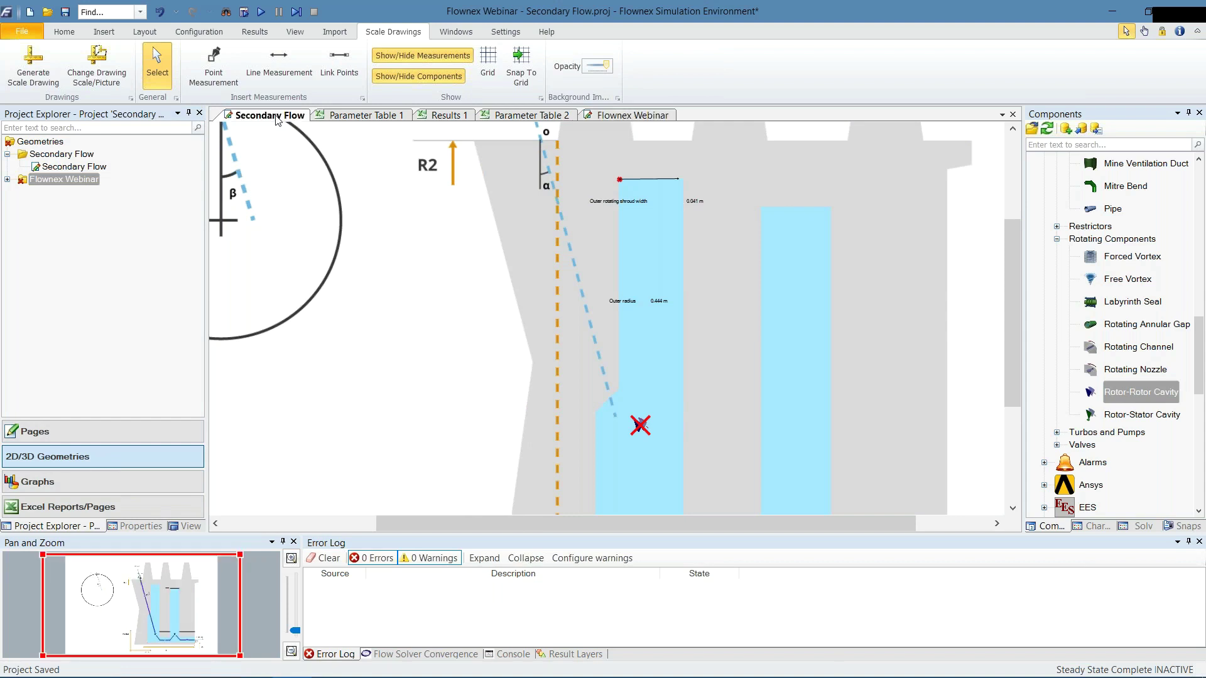
pyautogui.scroll(5, 684, 474)
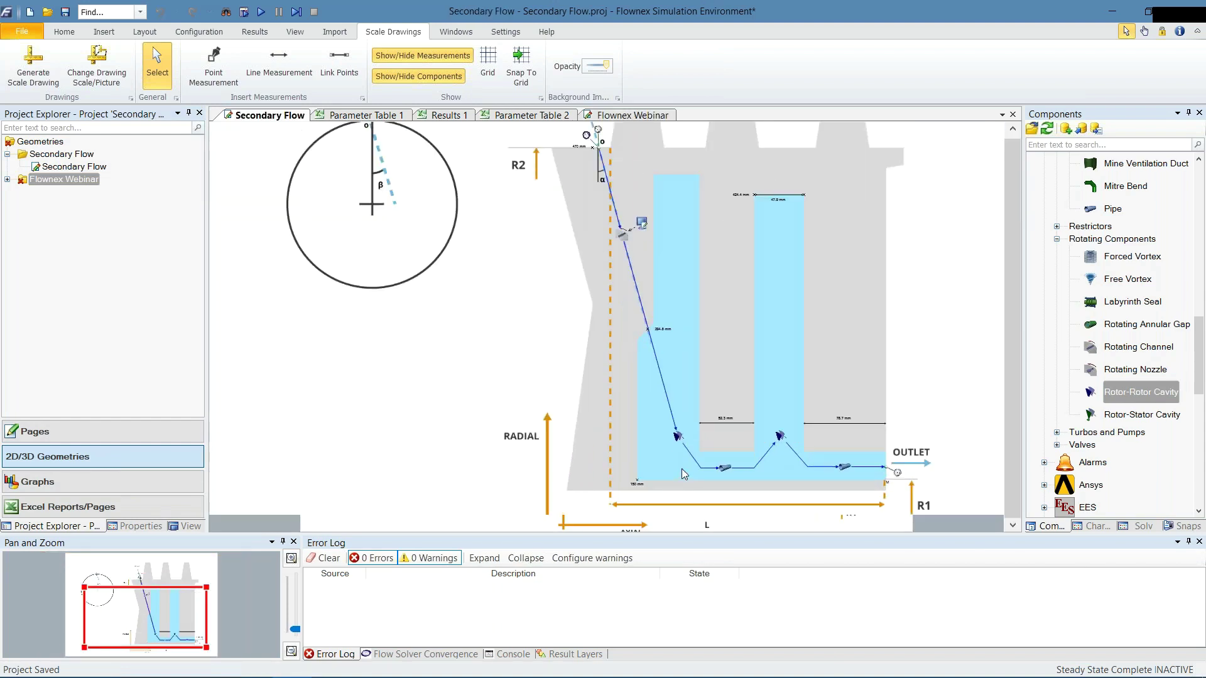
pyautogui.scroll(3, 604, 220)
pyautogui.scroll(-1, 601, 296)
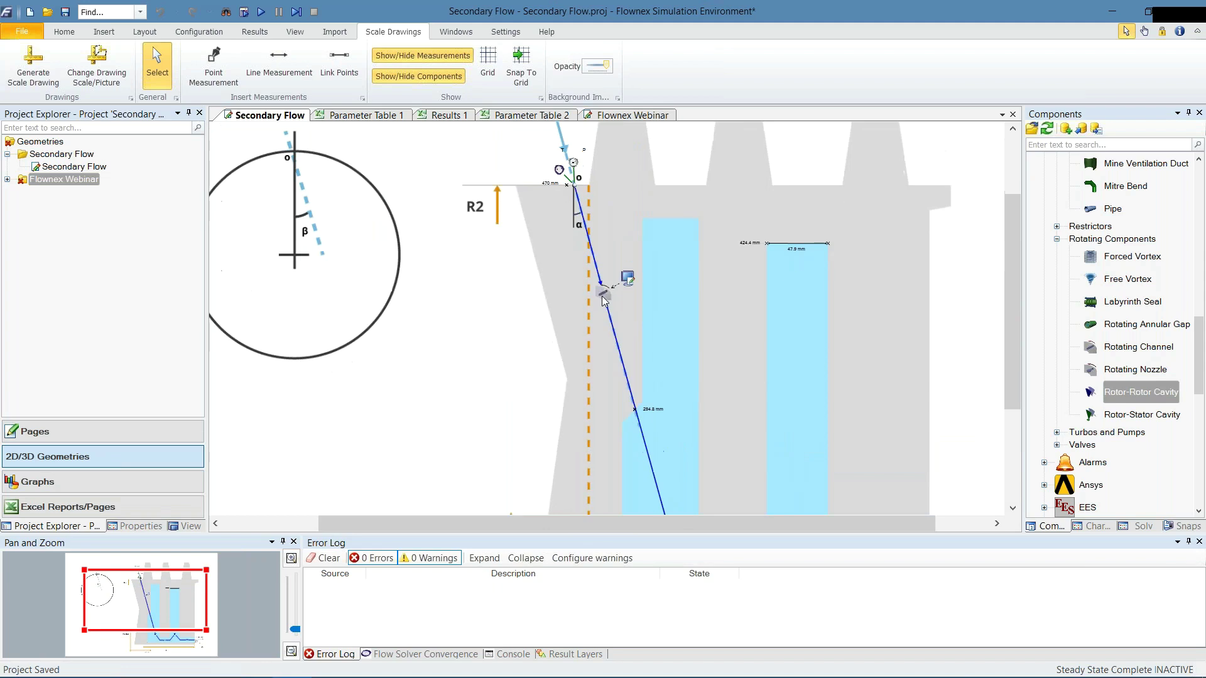
pyautogui.scroll(-1, 602, 300)
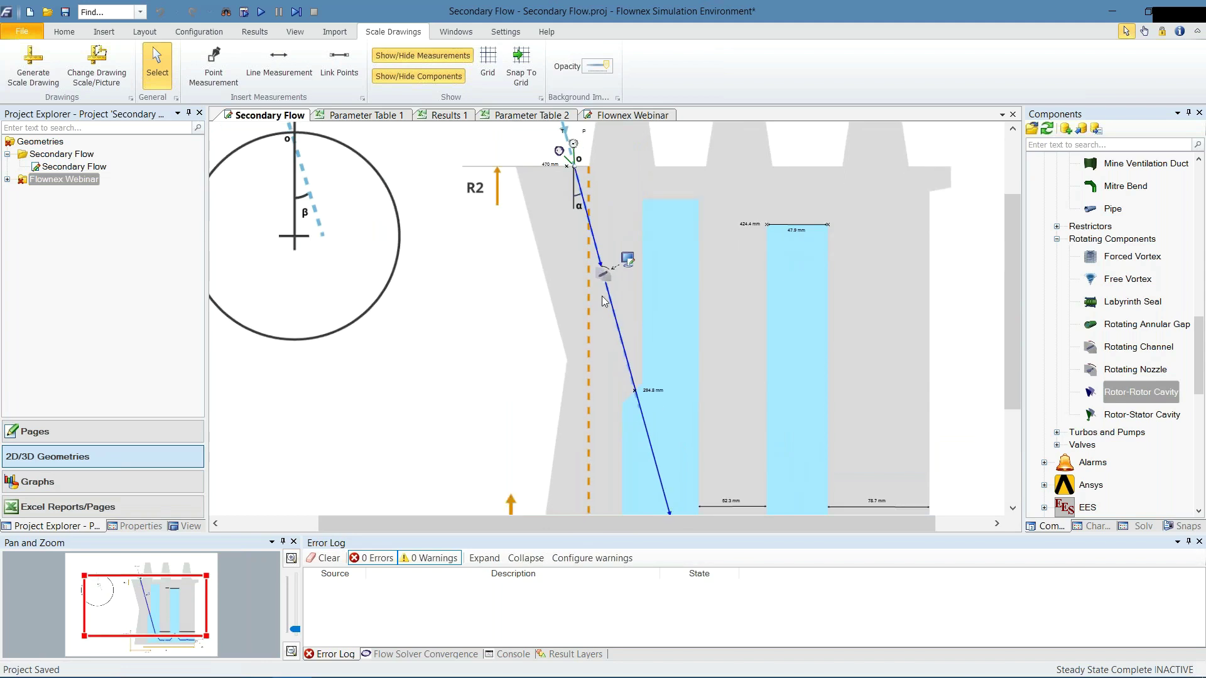
pyautogui.scroll(-5, 602, 299)
pyautogui.hscroll(4, 601, 299)
pyautogui.scroll(-3, 602, 299)
# Review the outer radius and outer rotating shroud width inputs of the first Rotor-Rotor Cavity in the Secondary Flow network
pyautogui.click(601, 373)
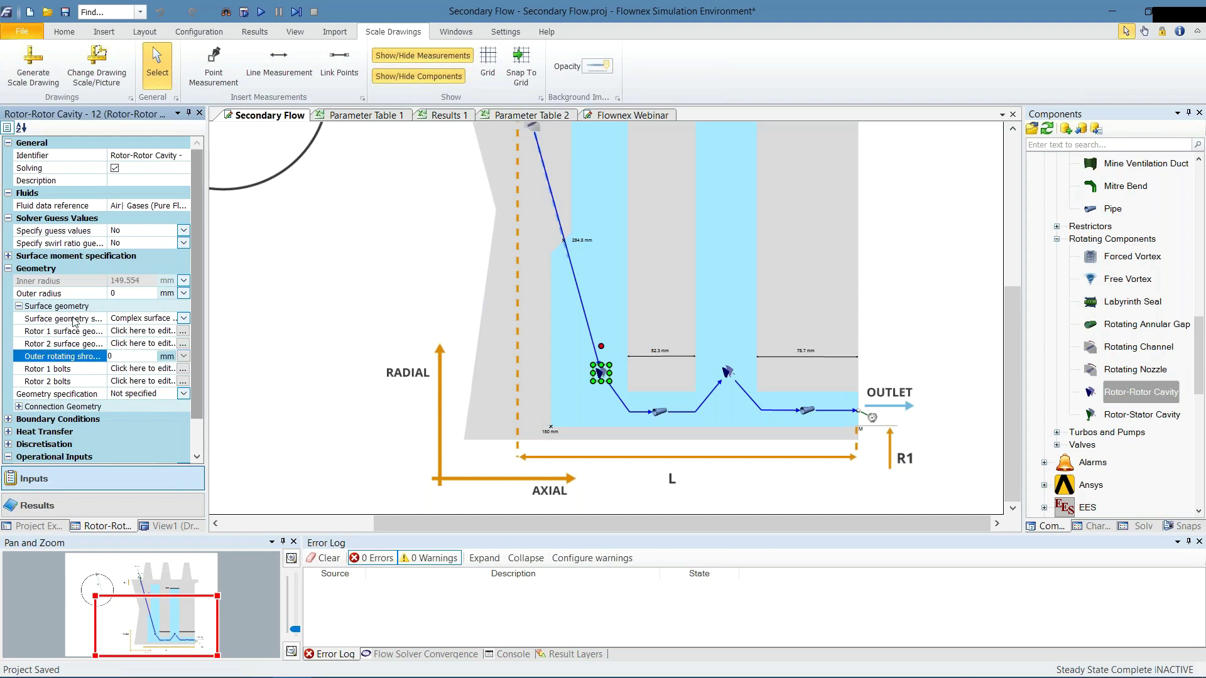
pyautogui.click(82, 295)
pyautogui.click(641, 272)
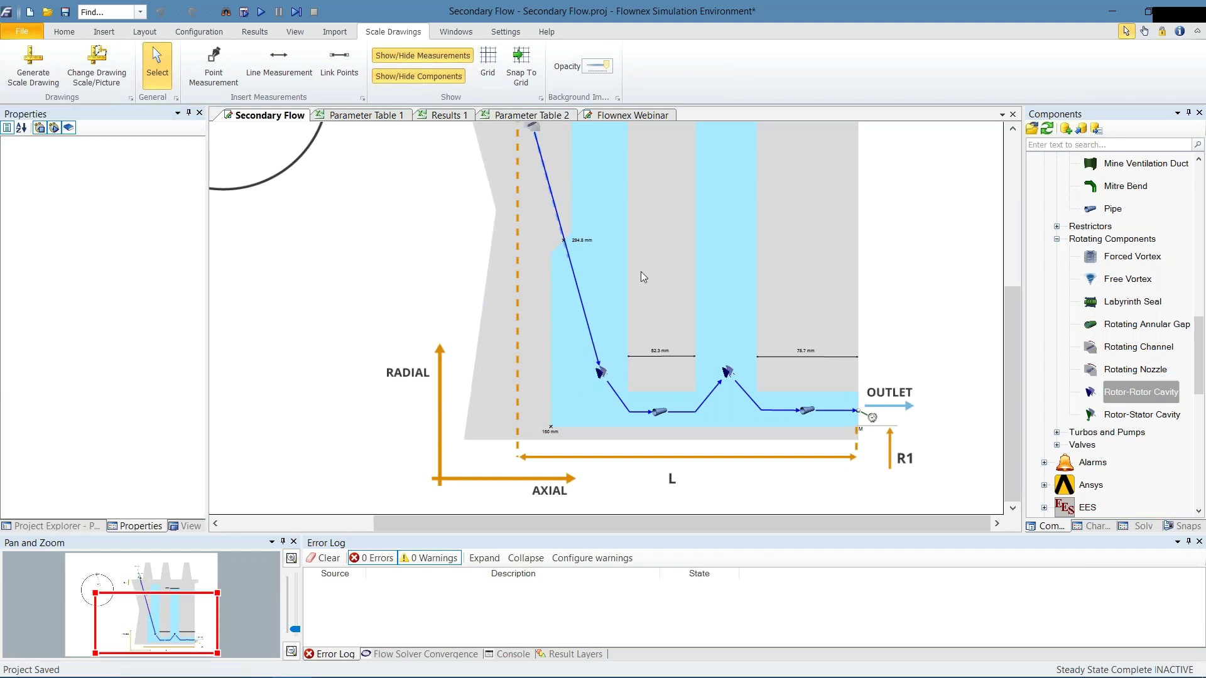
pyautogui.scroll(5, 641, 273)
pyautogui.scroll(2, 613, 252)
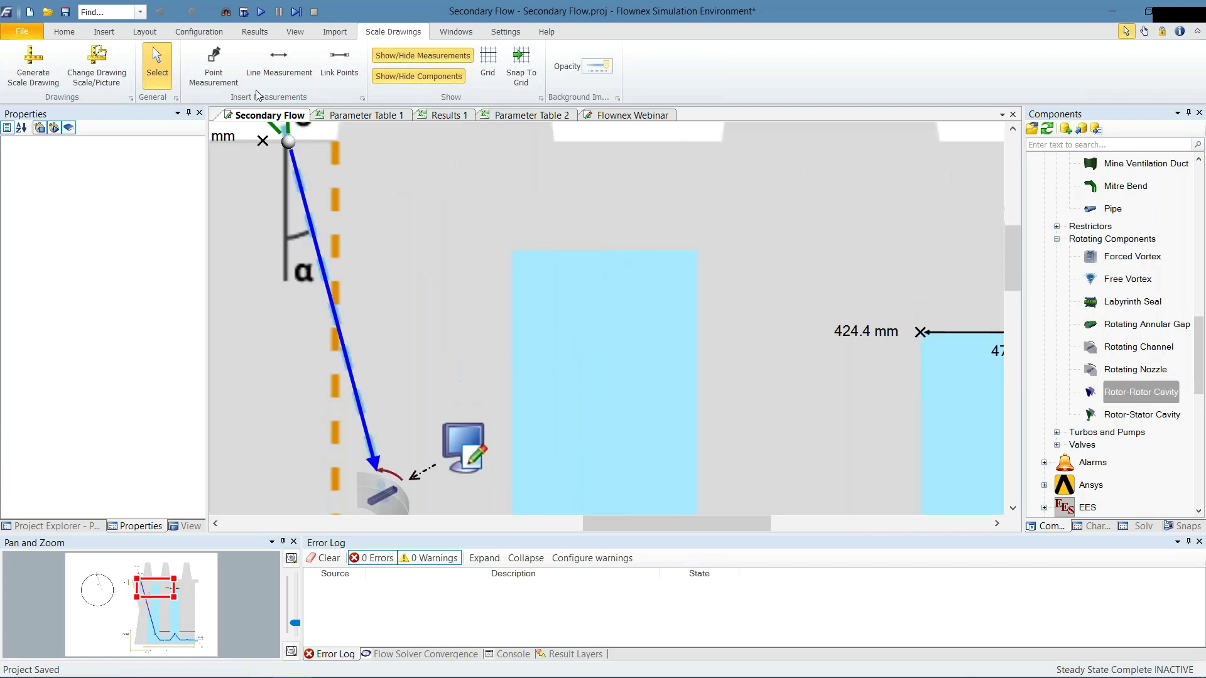
# Place point measurements at the first cavity's upper-left and upper-right corners in the Secondary Flow drawing, at a radius of about 444 mm
pyautogui.click(214, 66)
pyautogui.scroll(1, 541, 278)
pyautogui.click(507, 248)
pyautogui.click(723, 249)
pyautogui.press('Escape')
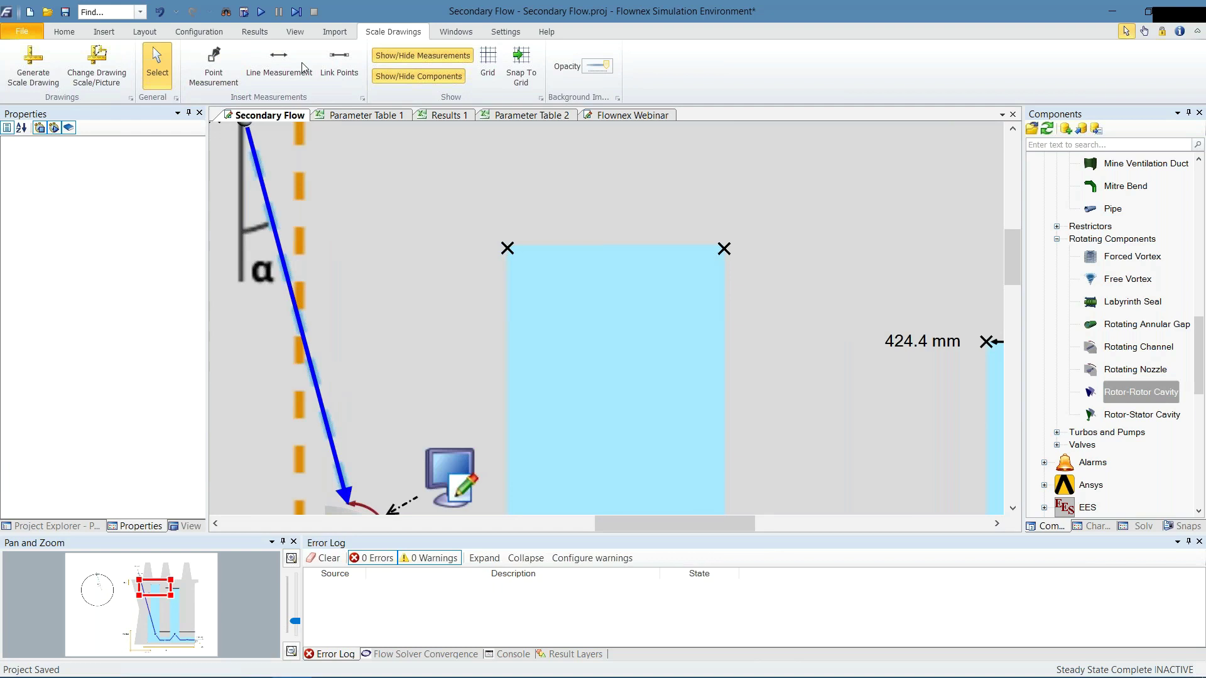
# Link the first cavity's two corner points with a measurement about 43.8 mm long and adjust the points along the cavity's top edge
pyautogui.click(339, 63)
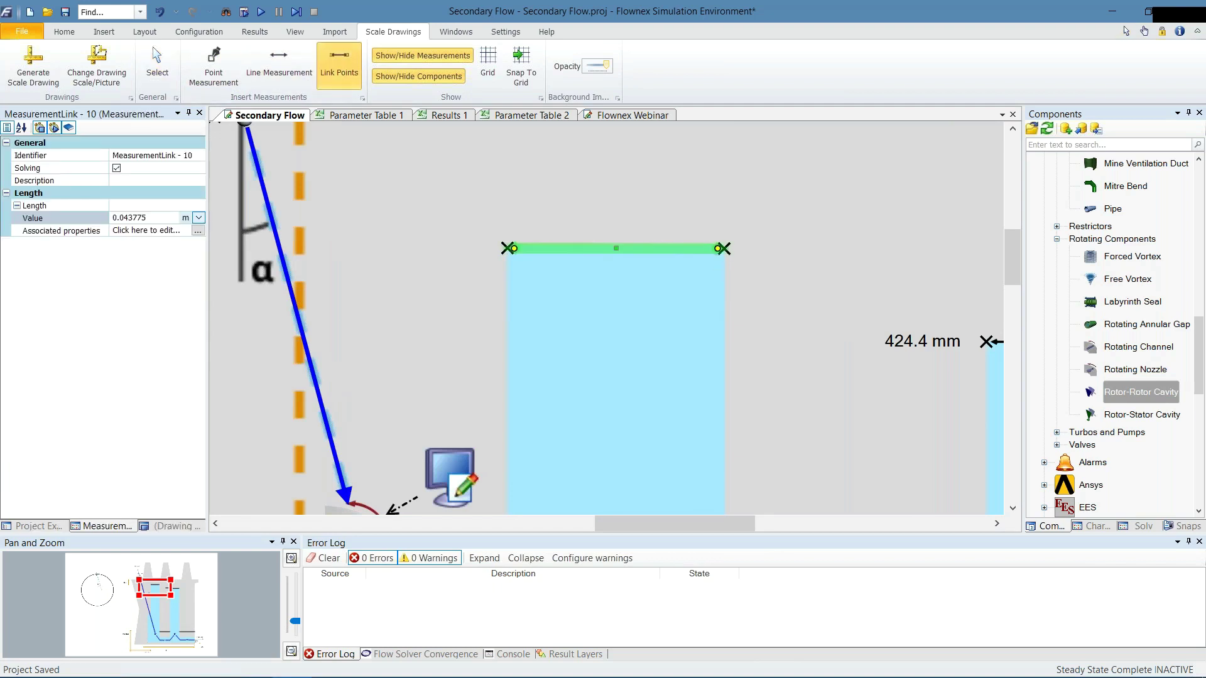
pyautogui.press('Escape')
pyautogui.moveTo(751, 225); pyautogui.dragTo(721, 268)
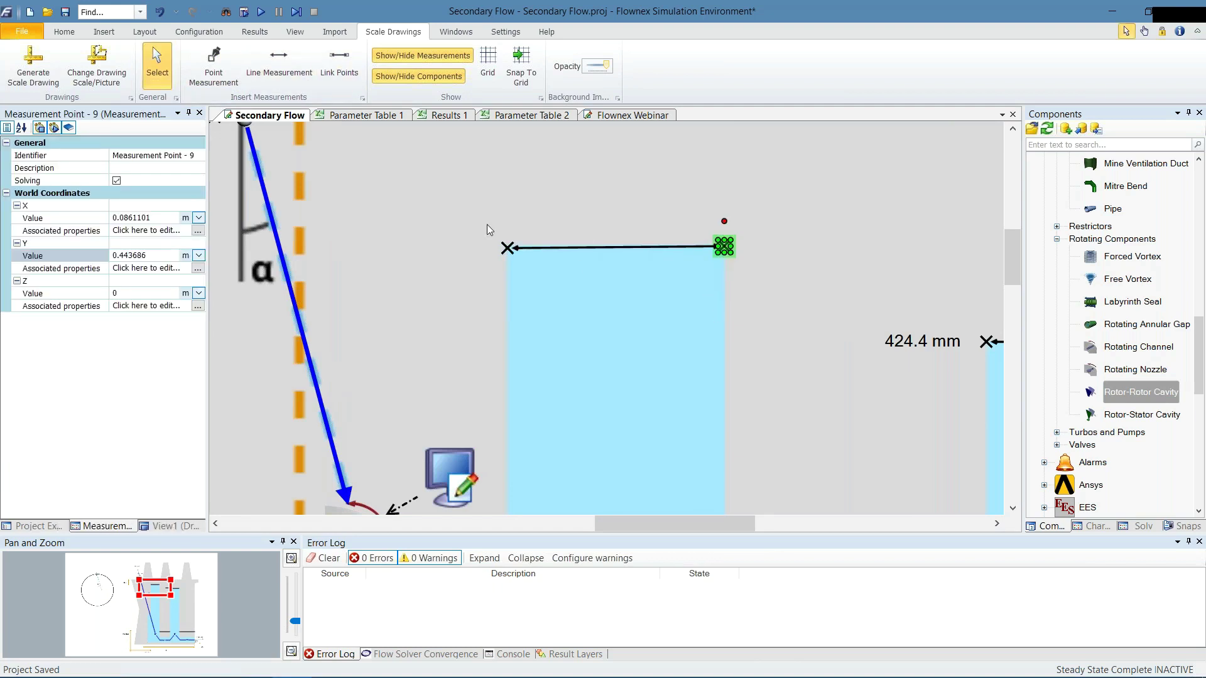
pyautogui.click(493, 264)
pyautogui.moveTo(733, 231); pyautogui.dragTo(736, 289)
pyautogui.click(736, 289)
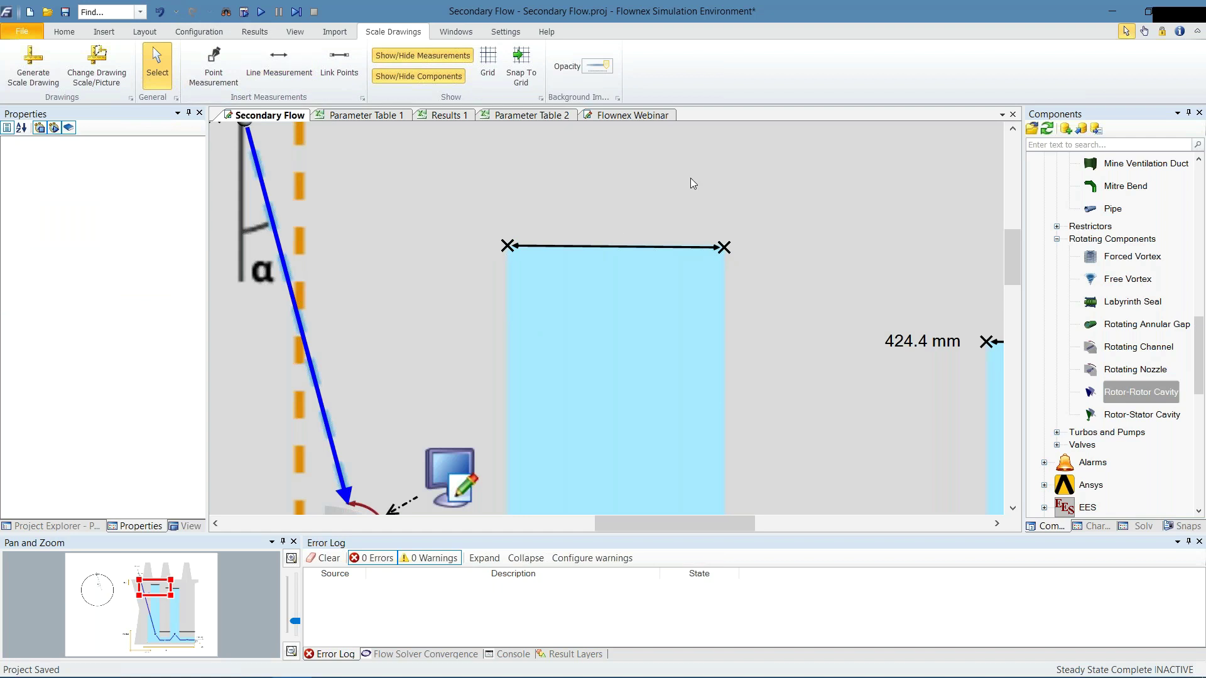
# Link the first Rotor-Rotor Cavity's outer radius to the measurement point at the cavity's upper-left corner
pyautogui.scroll(-1, 646, 205)
pyautogui.scroll(-3, 643, 250)
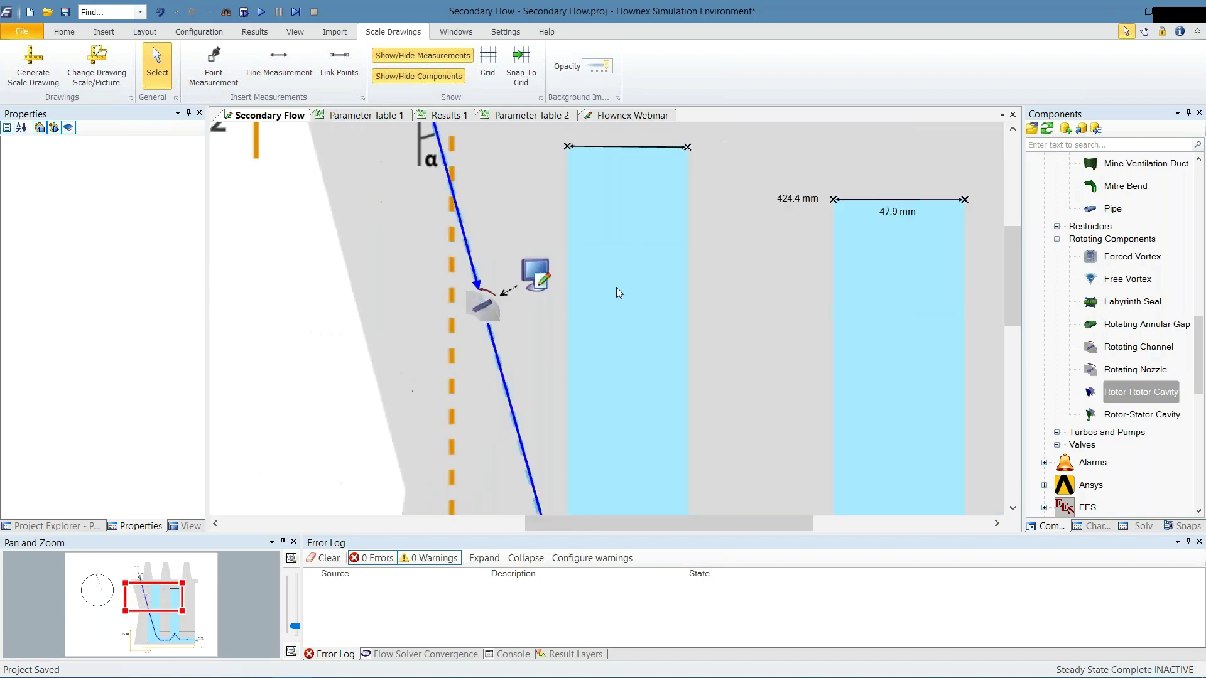
pyautogui.scroll(-2, 616, 288)
pyautogui.scroll(-3, 603, 314)
pyautogui.click(625, 484)
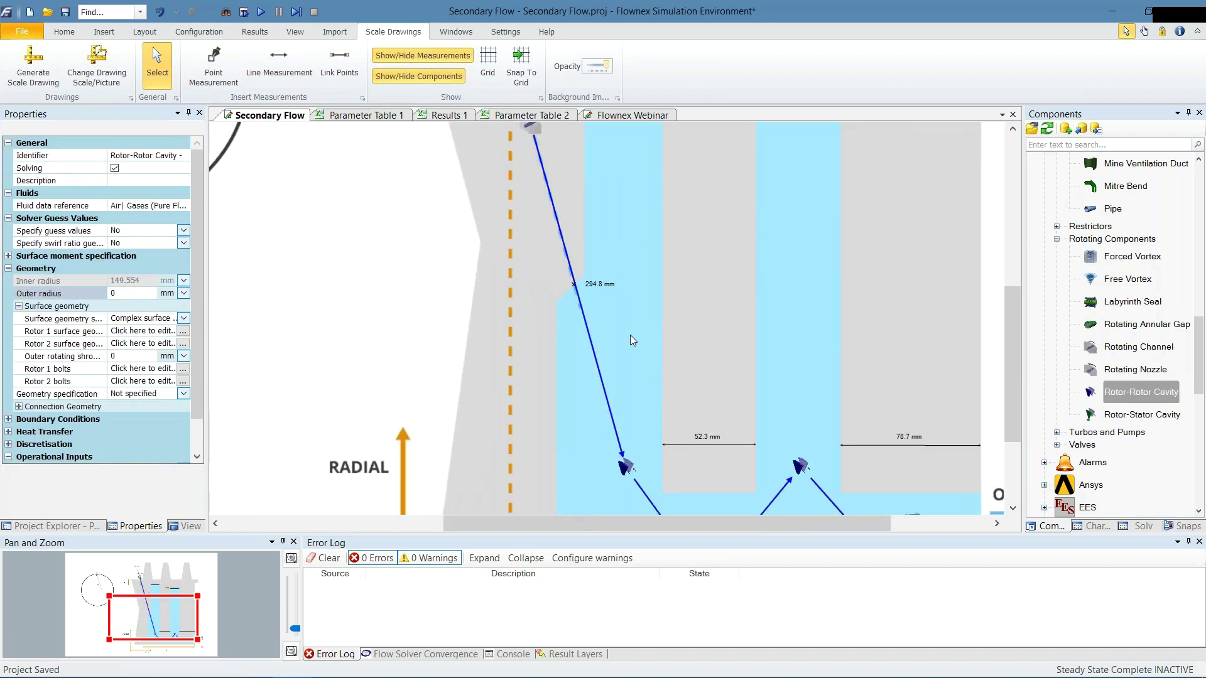
pyautogui.scroll(5, 628, 320)
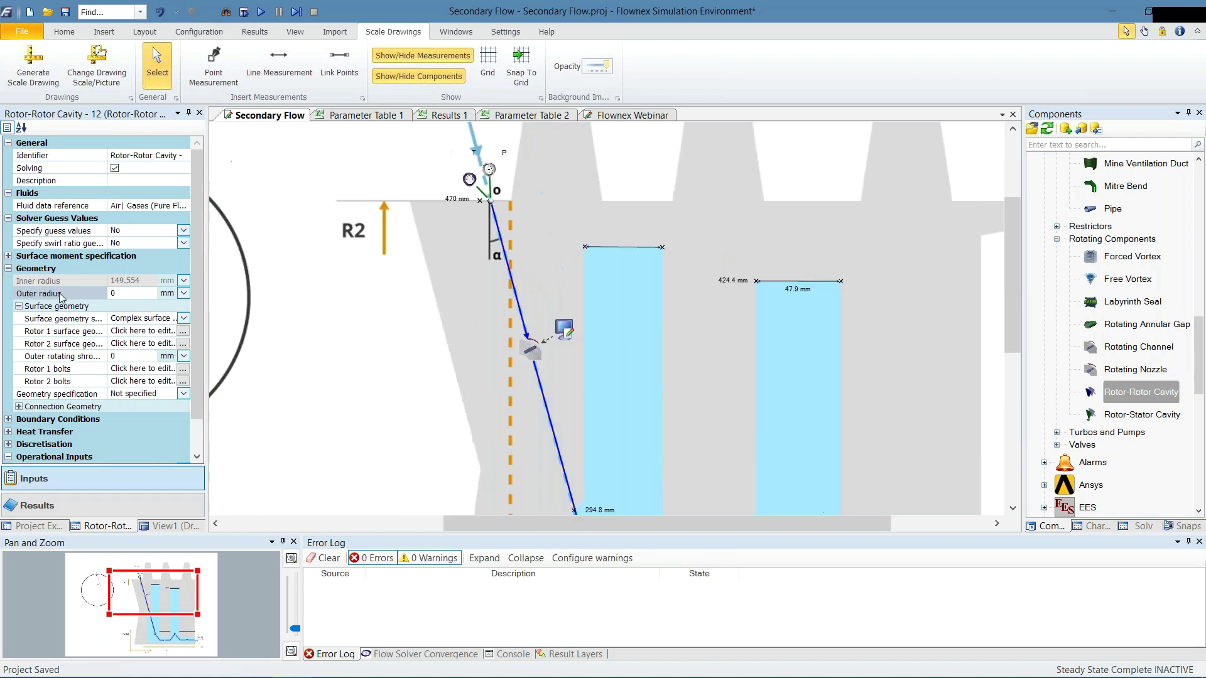
pyautogui.click(61, 295)
pyautogui.click(588, 249)
pyautogui.click(602, 270)
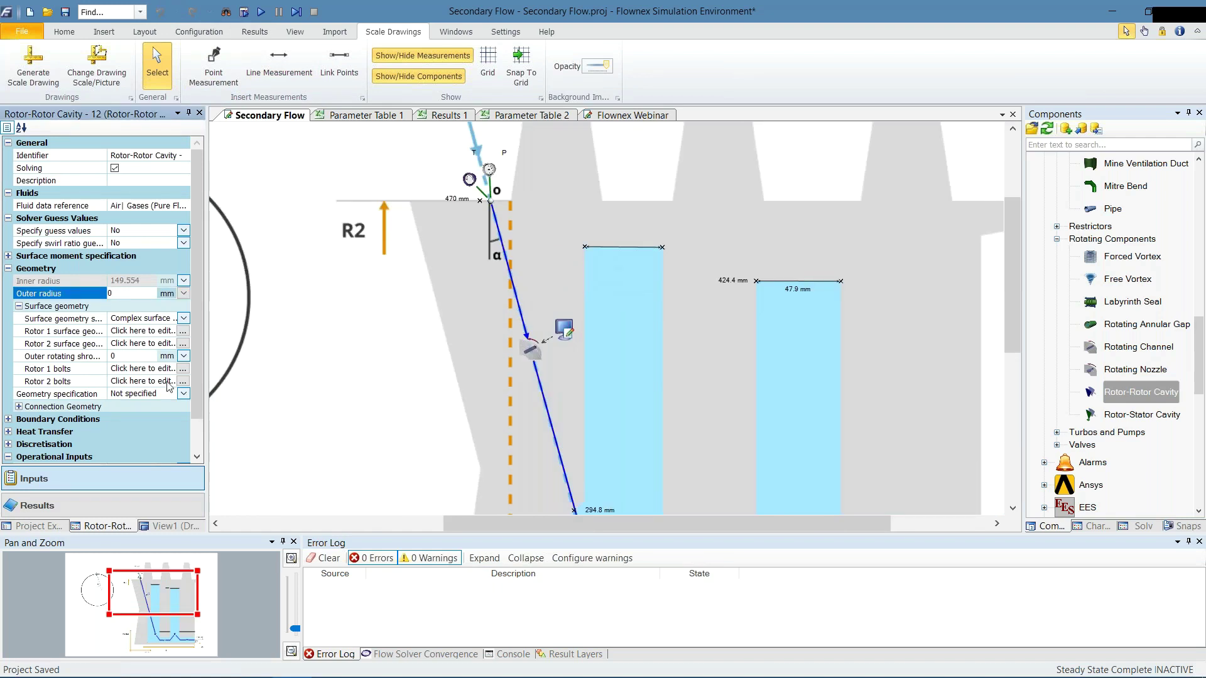
# Link the first cavity's outer rotating shroud width to the measurement across the cavity's top edge
pyautogui.click(52, 359)
pyautogui.click(628, 248)
pyautogui.click(641, 276)
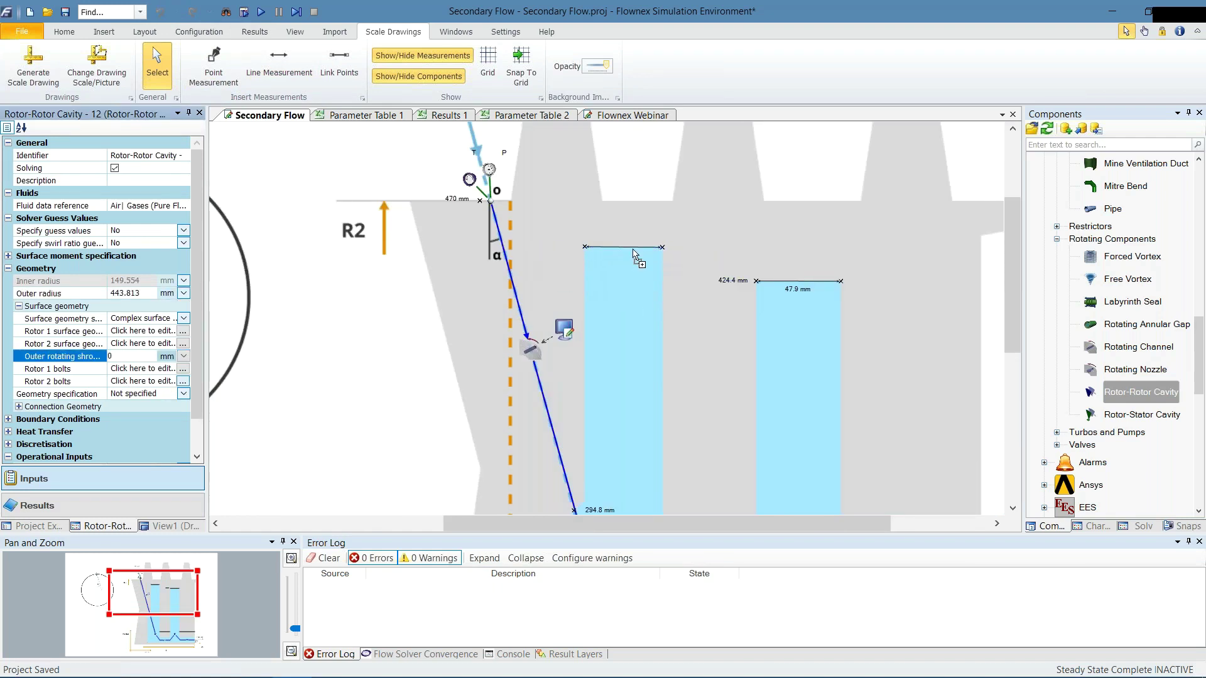
pyautogui.click(51, 343)
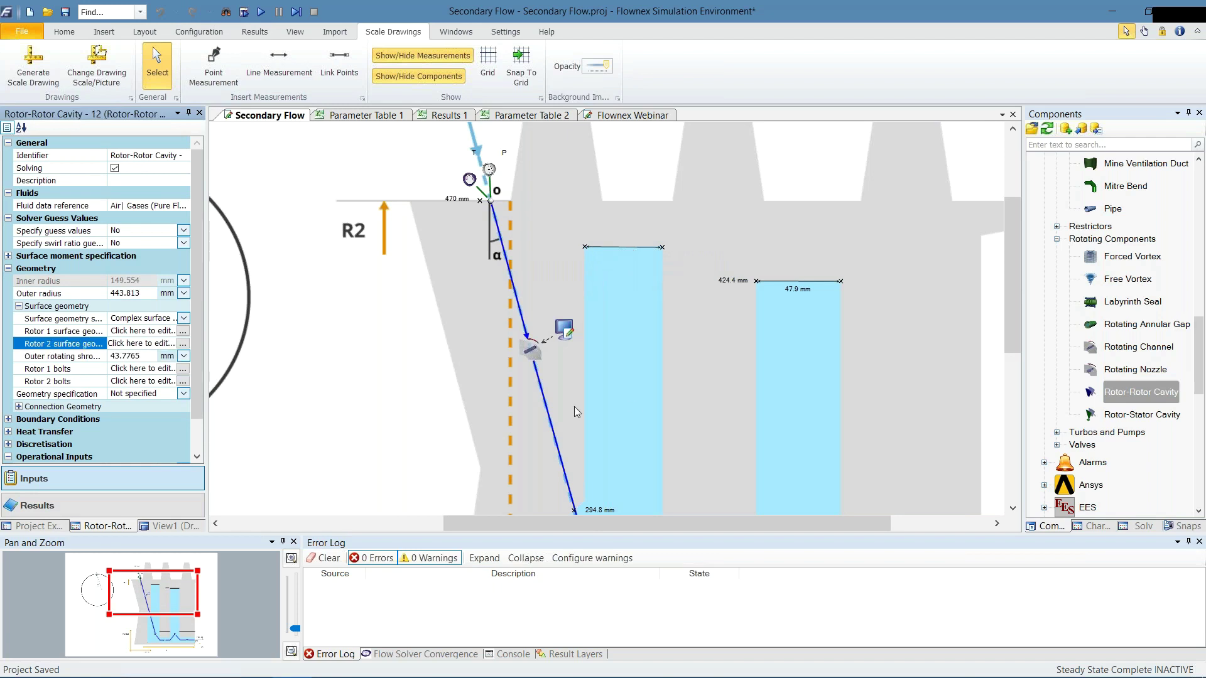
# Review the machine speed among the first Rotor-Rotor Cavity's operational inputs
pyautogui.moveTo(196, 283); pyautogui.dragTo(196, 314)
pyautogui.click(133, 432)
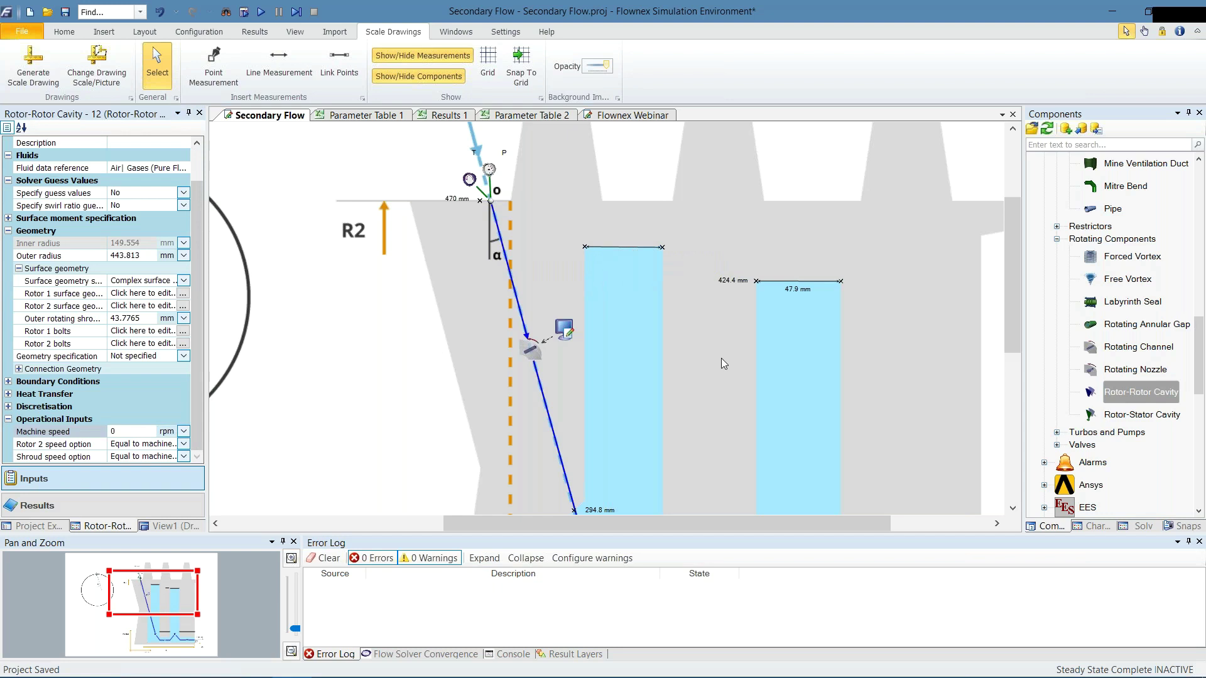
pyautogui.click(721, 360)
pyautogui.scroll(-5, 668, 357)
pyautogui.scroll(-1, 668, 362)
pyautogui.click(626, 372)
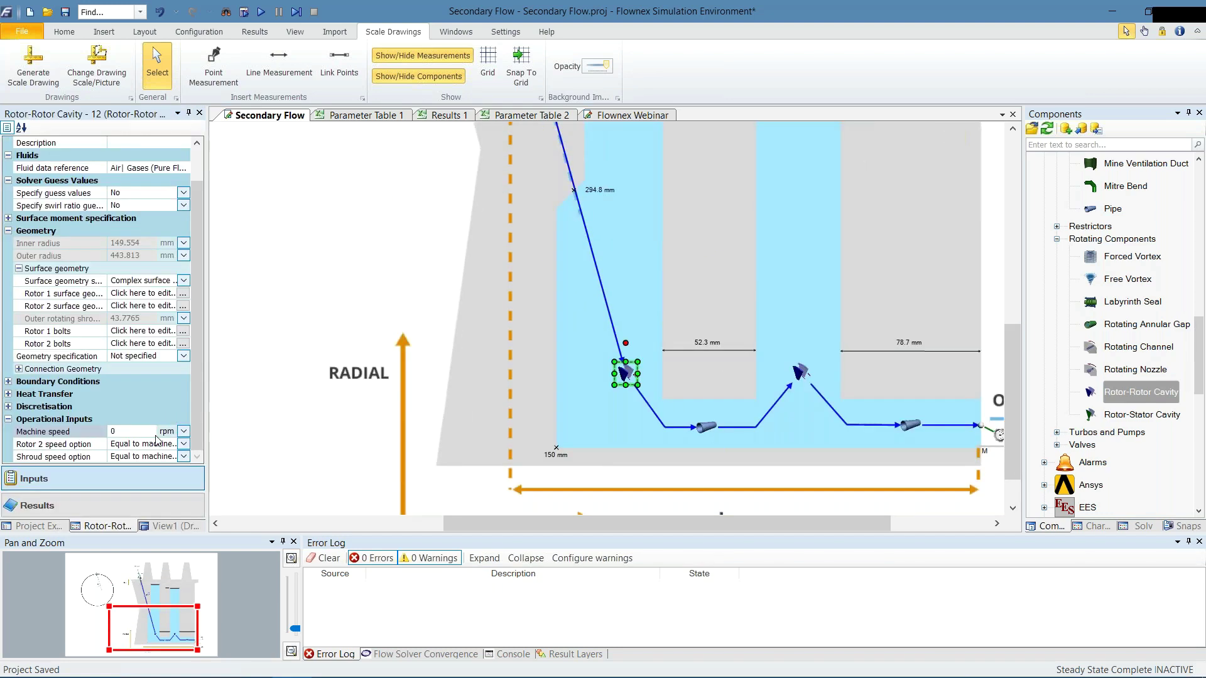
pyautogui.click(104, 432)
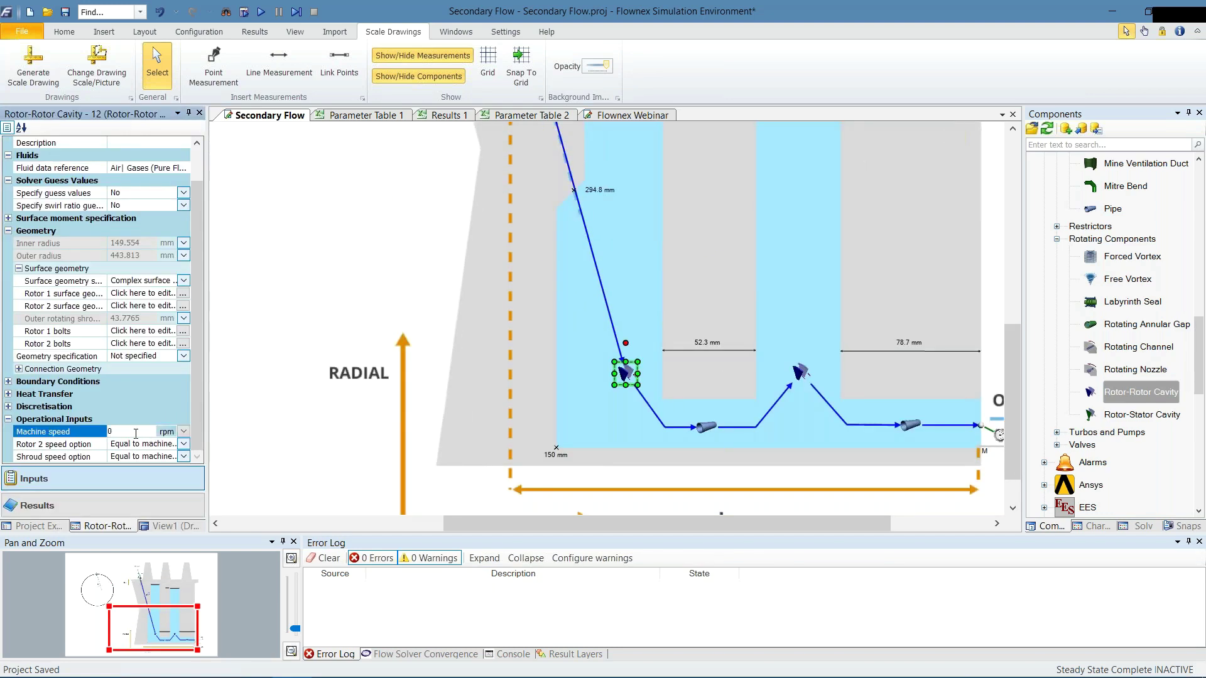
# Trace the second Rotor-Rotor Cavity's machine speed to the global parameter speed and inspect that parameter's linked properties
pyautogui.click(800, 371)
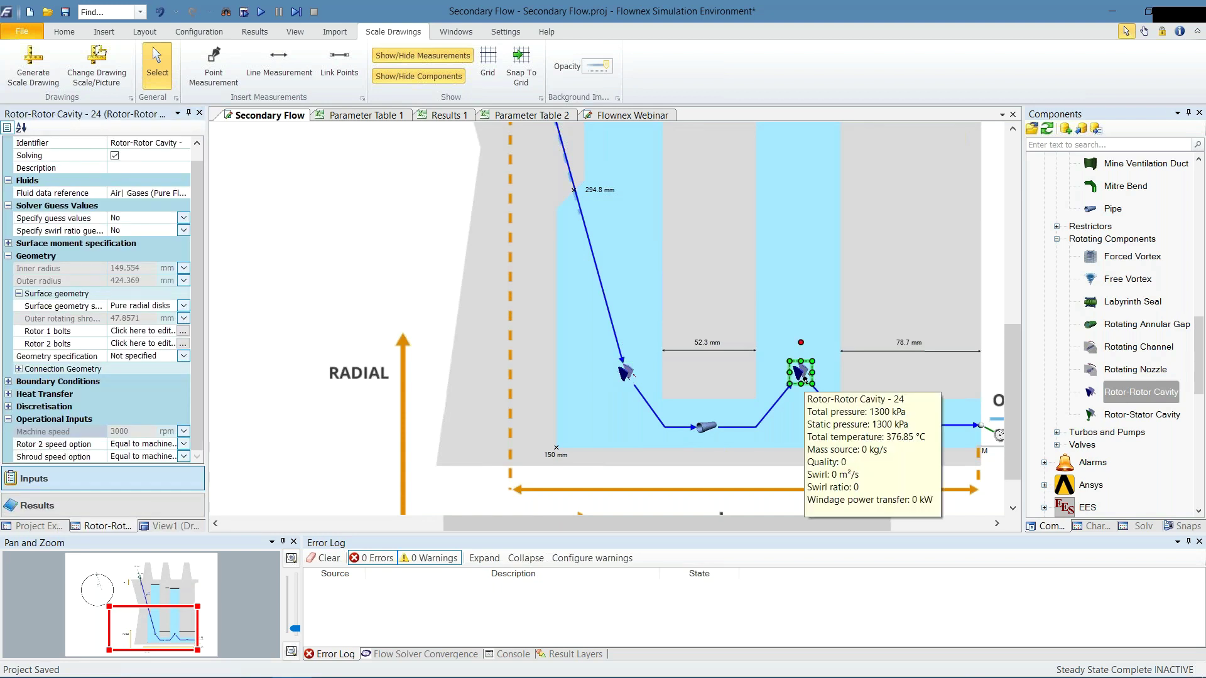
pyautogui.click(65, 433)
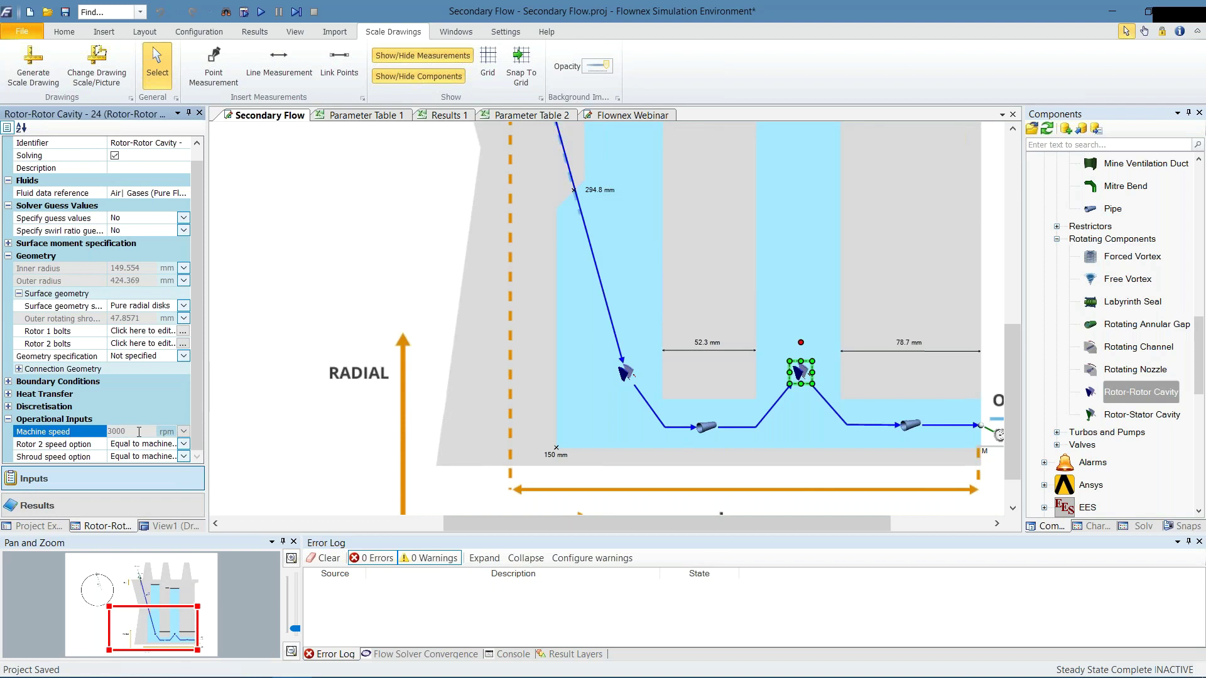
pyautogui.rightClick(83, 432)
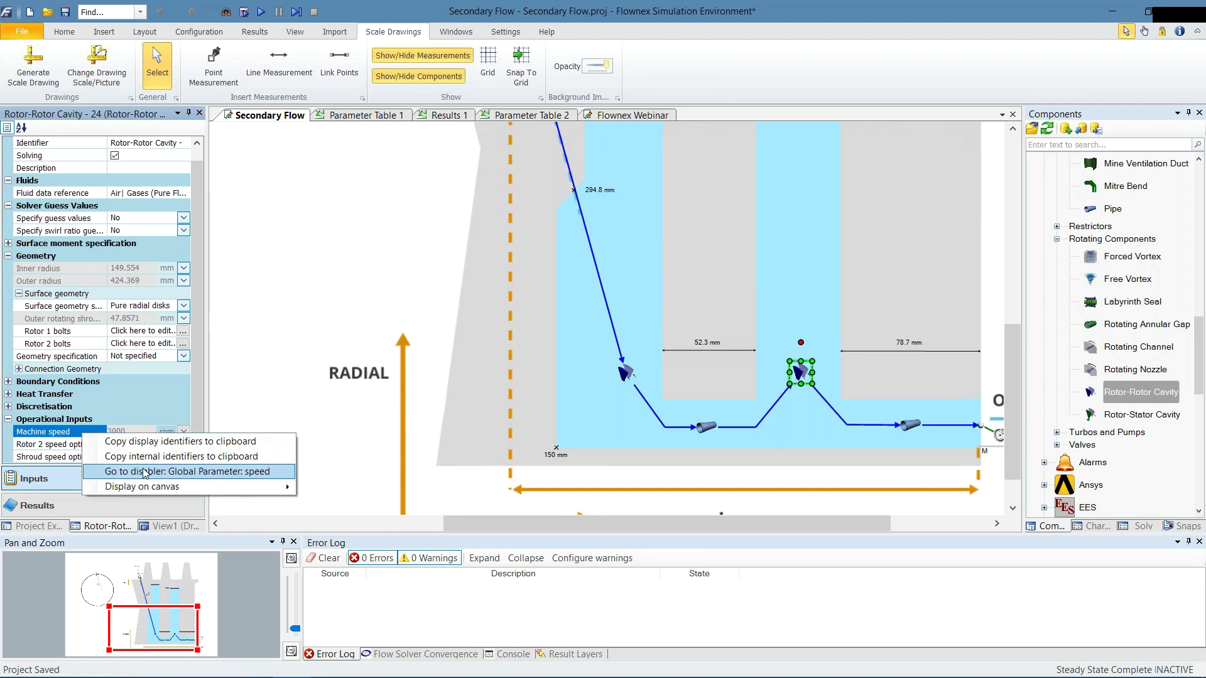
pyautogui.click(145, 472)
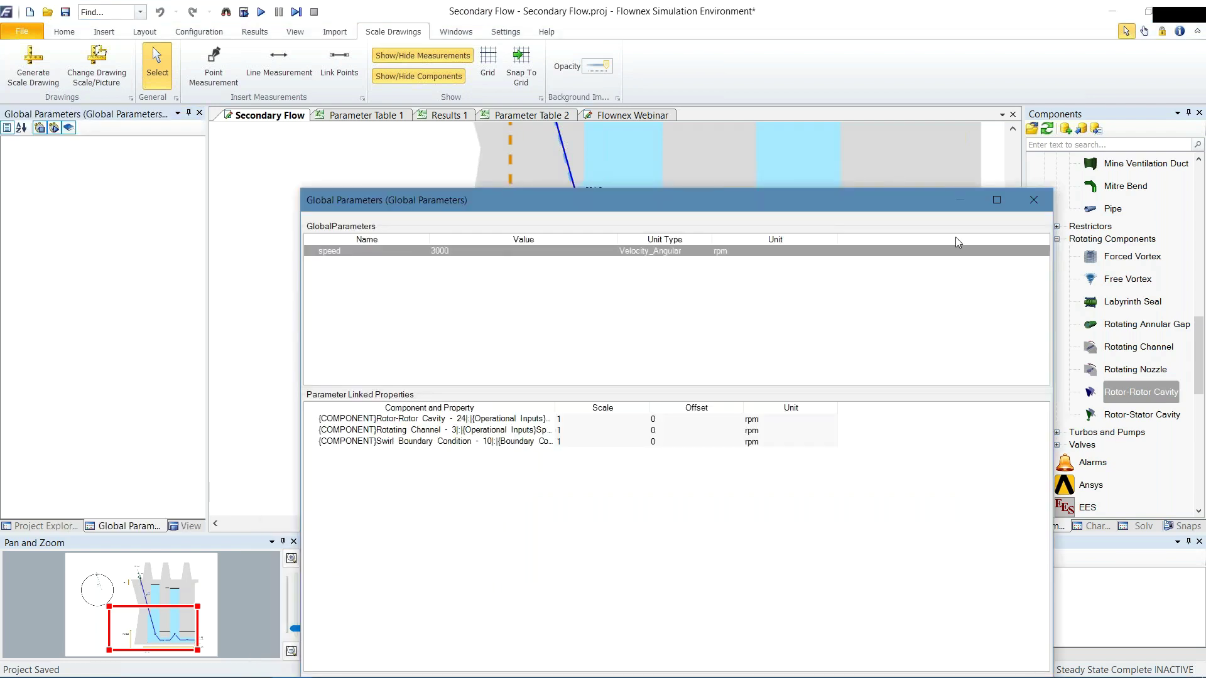
pyautogui.click(1035, 201)
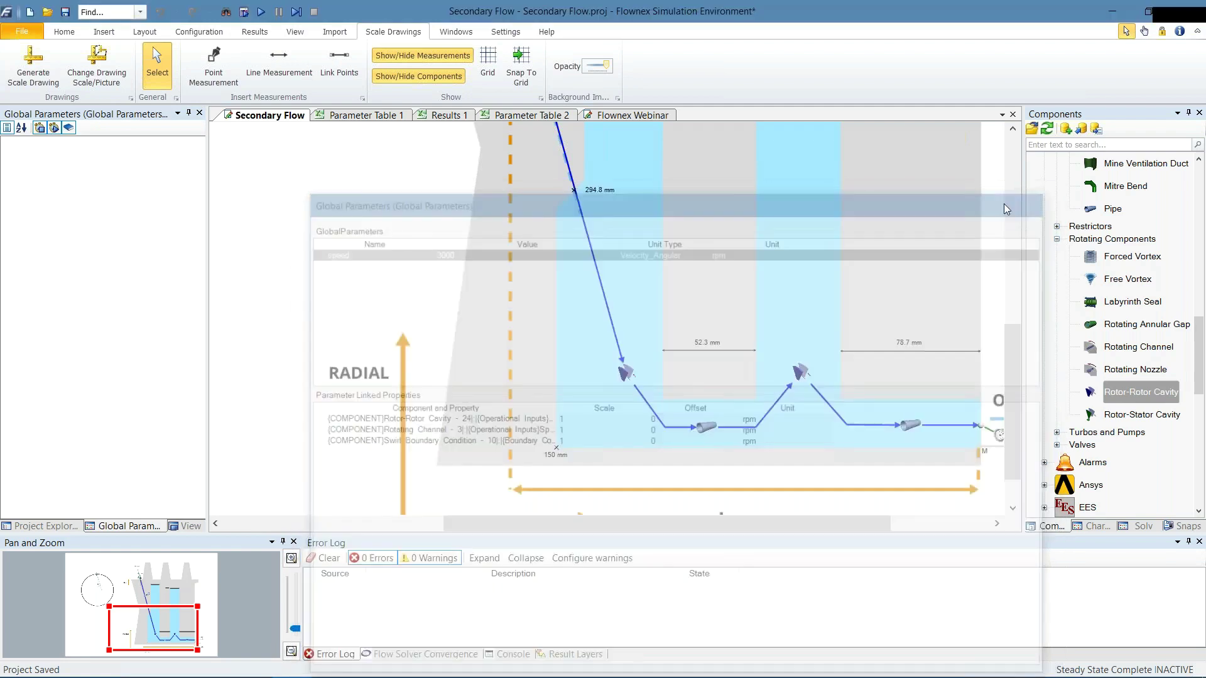
# Assign the global parameter $speed to the first Rotor-Rotor Cavity's machine speed
pyautogui.click(625, 373)
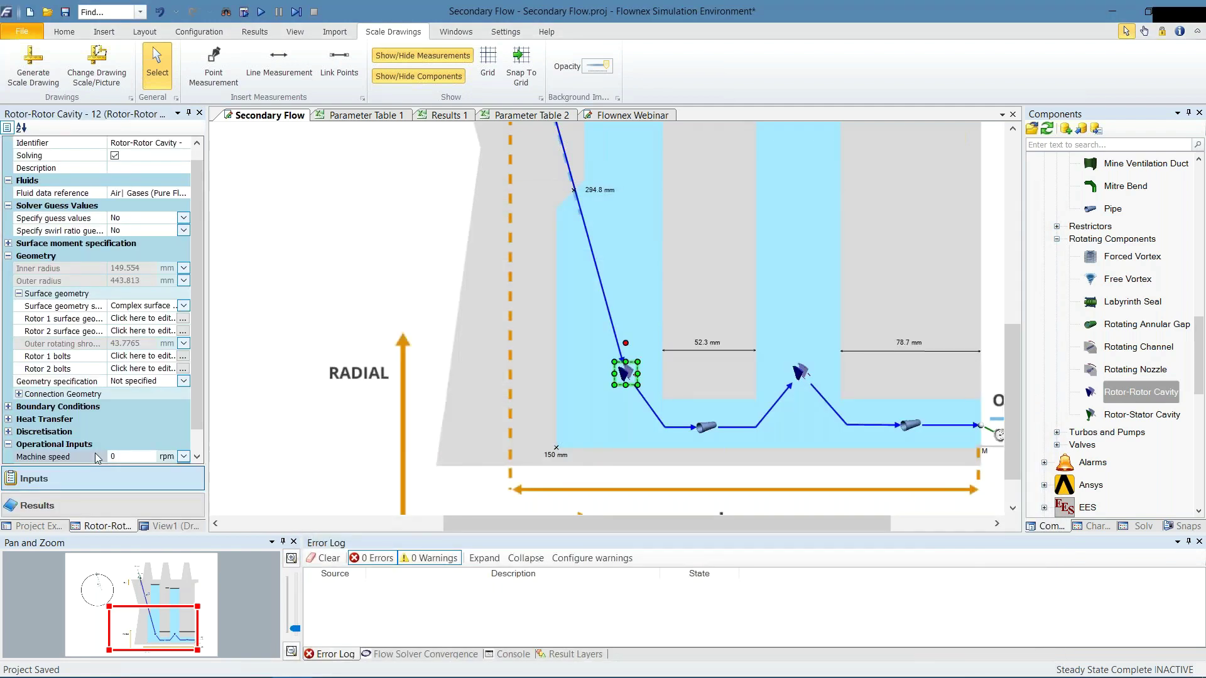
pyautogui.click(95, 454)
pyautogui.write('$')
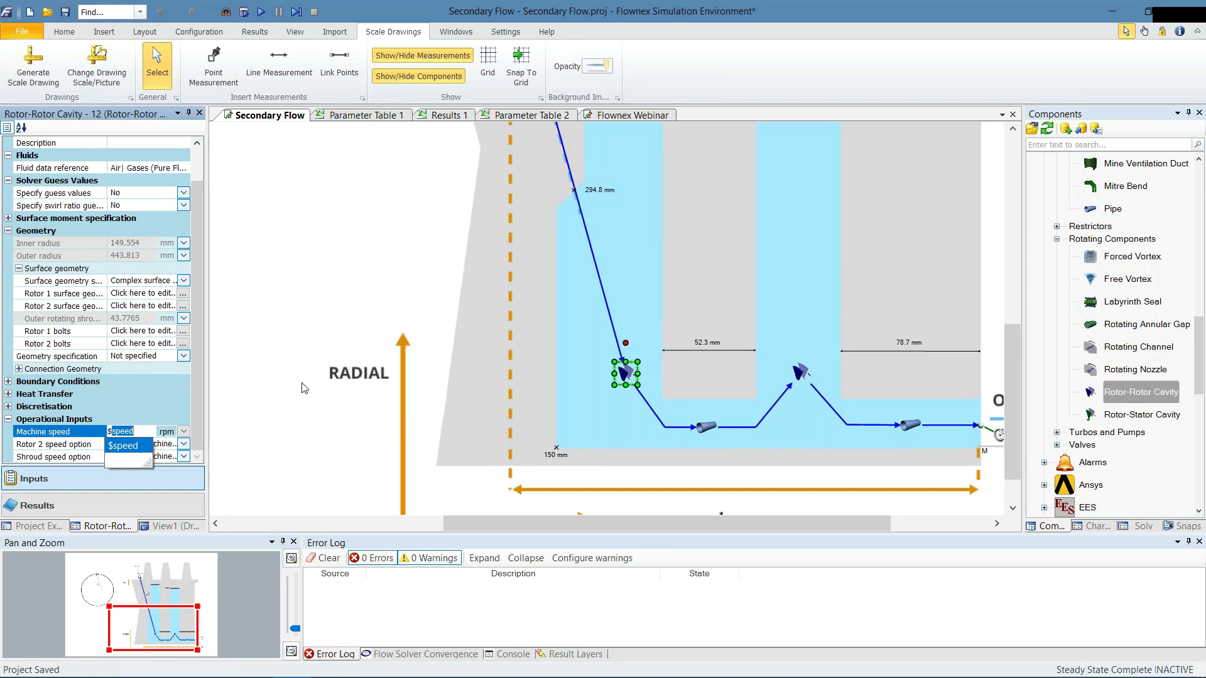
pyautogui.write('var1')
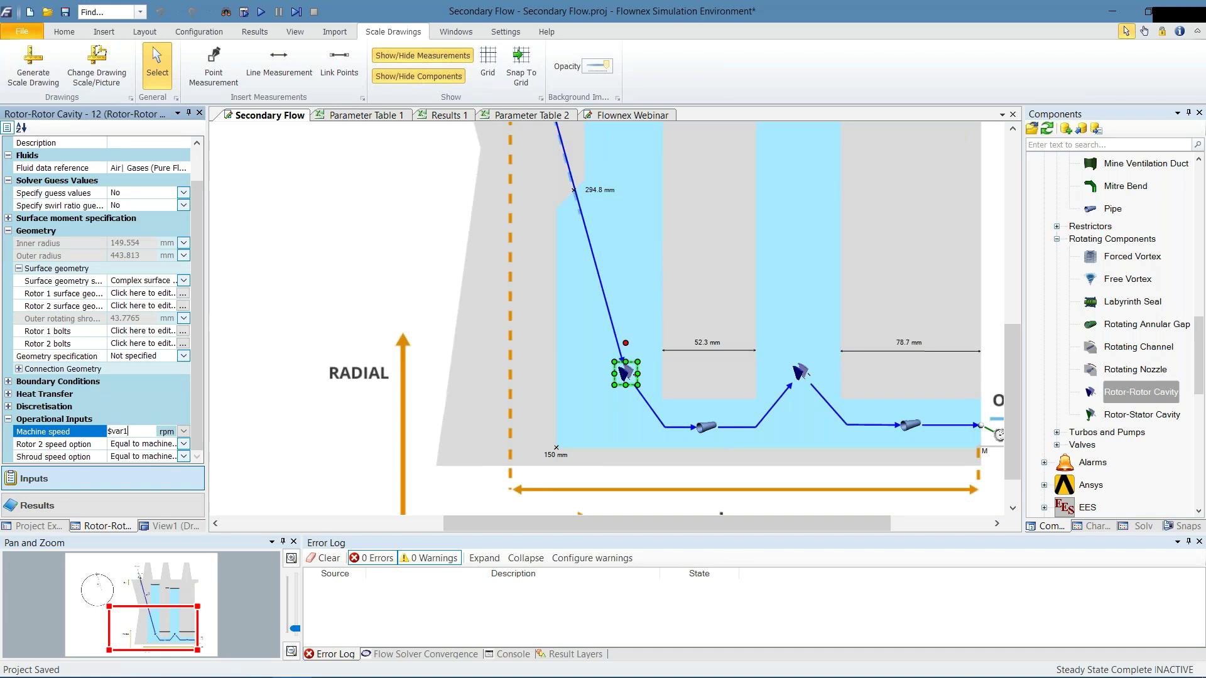
pyautogui.press('BackSpace')
pyautogui.press('BackSpace')
pyautogui.press('BackSpace')
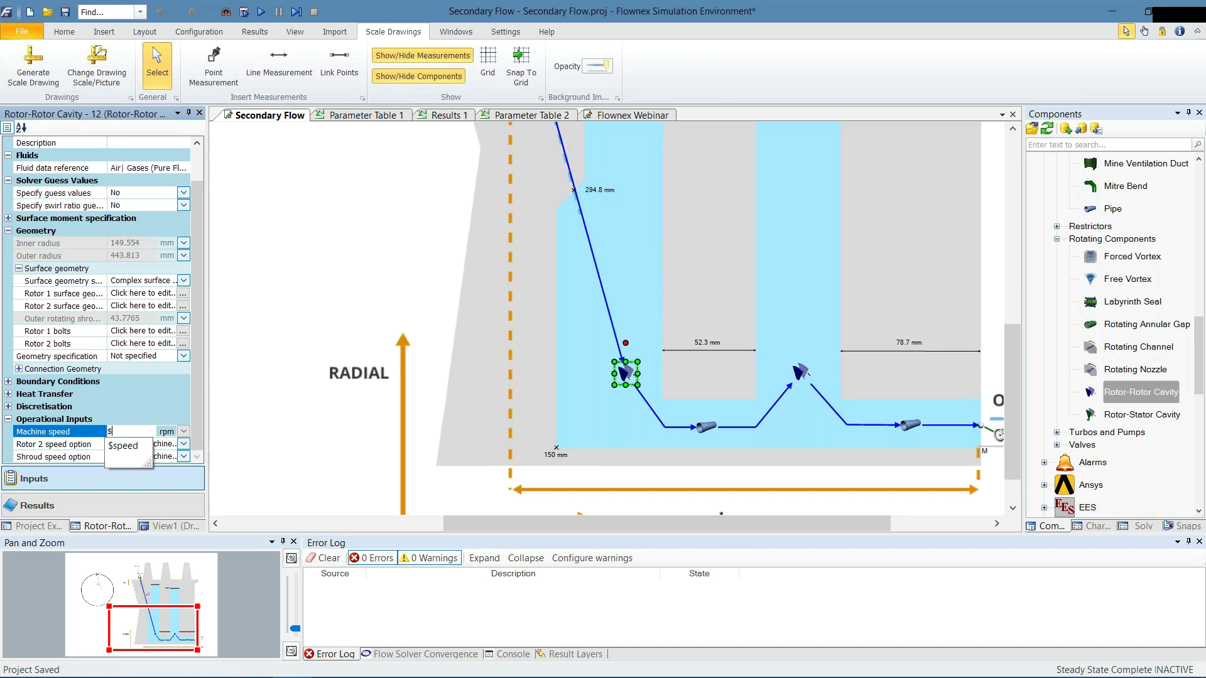
pyautogui.click(128, 448)
pyautogui.click(90, 444)
pyautogui.click(133, 432)
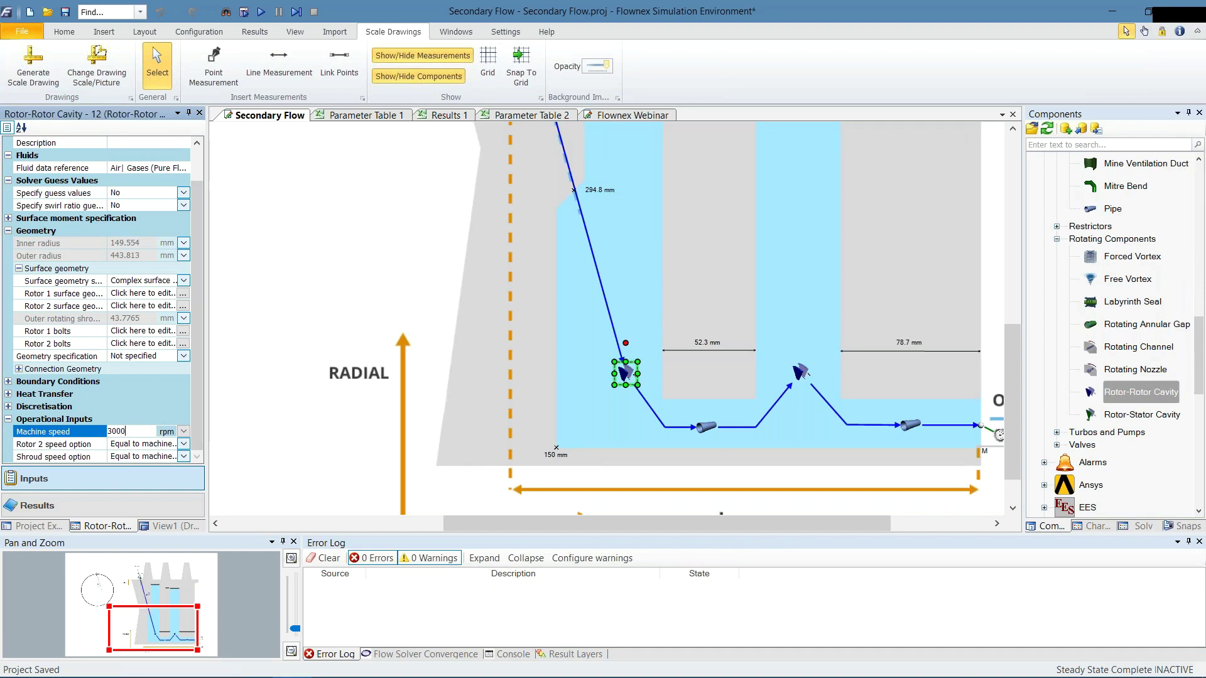
pyautogui.press('Return')
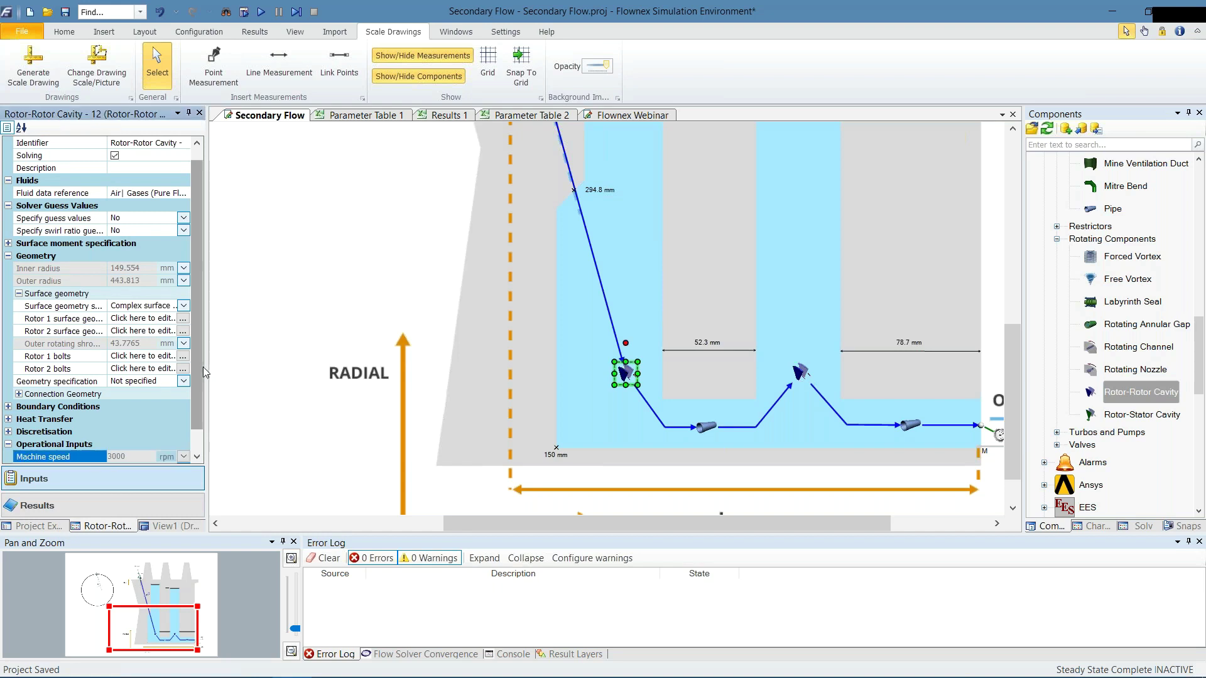
# Check the first Rotor-Rotor Cavity's linked geometry and machine speed inputs
pyautogui.scroll(-5, 199, 390)
pyautogui.click(640, 378)
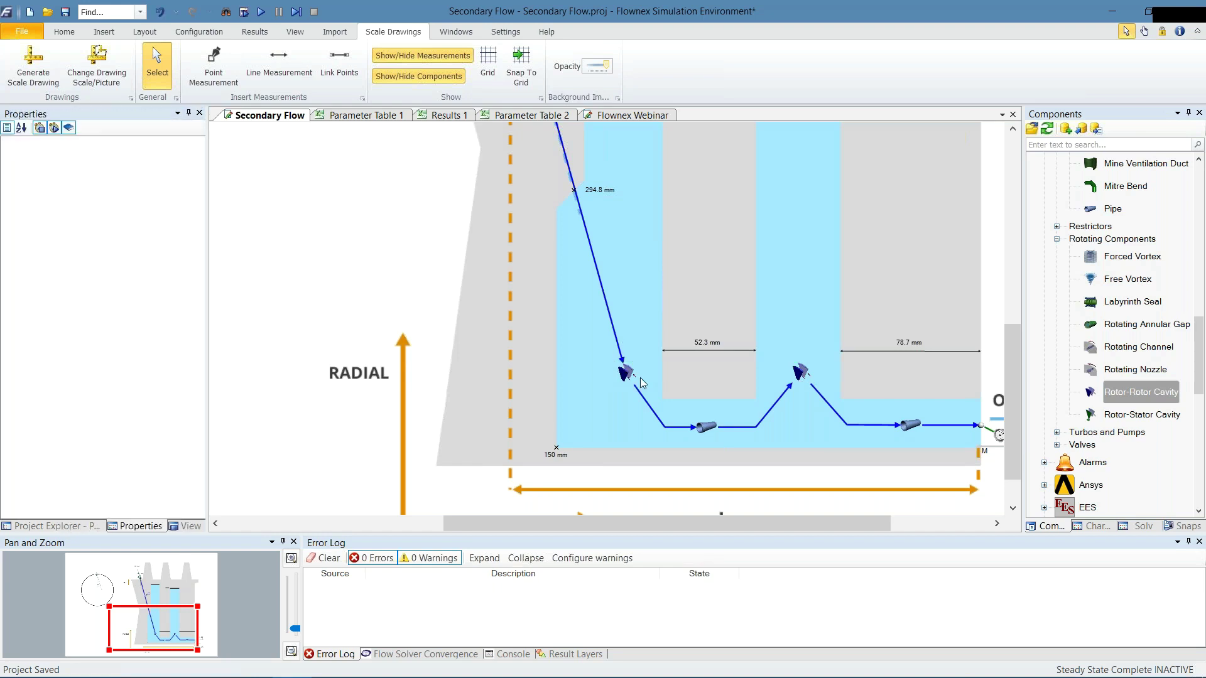
pyautogui.scroll(2, 639, 378)
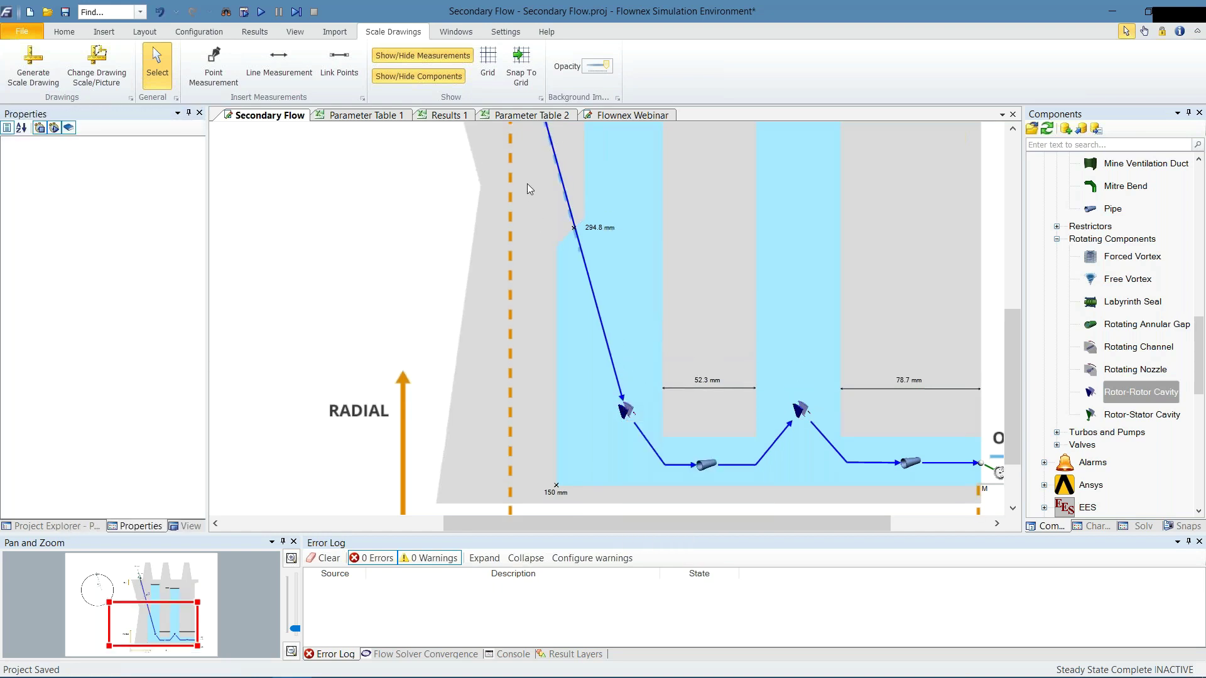
pyautogui.click(626, 415)
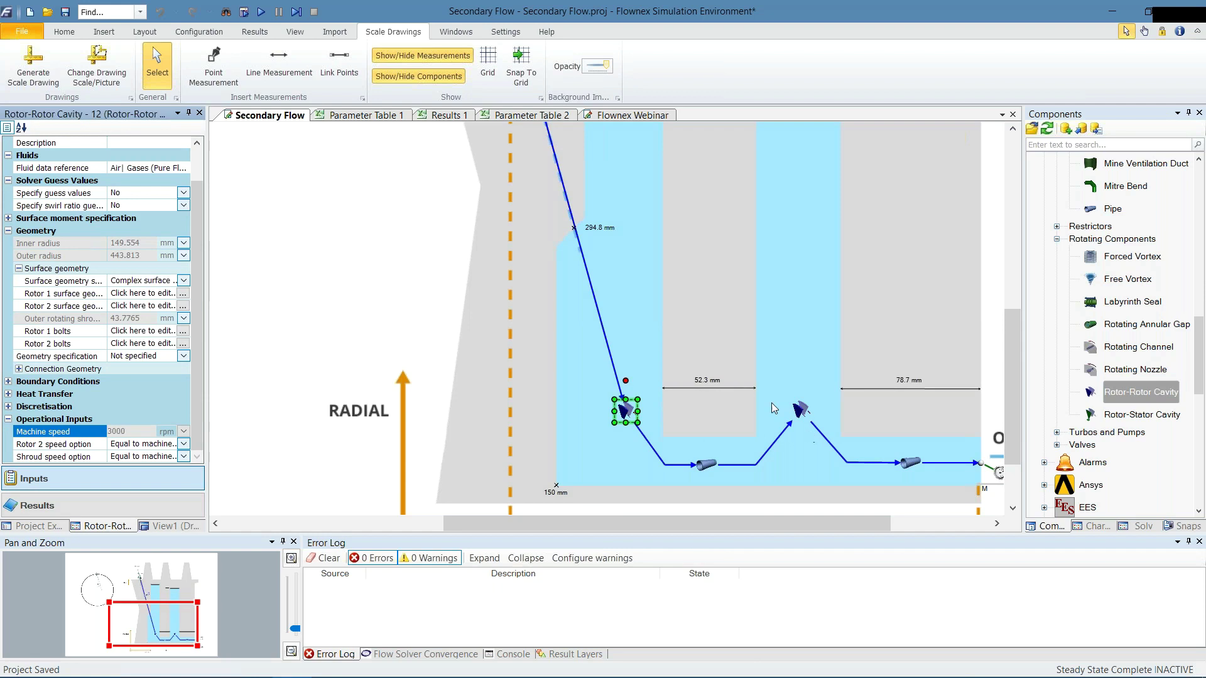
pyautogui.click(764, 350)
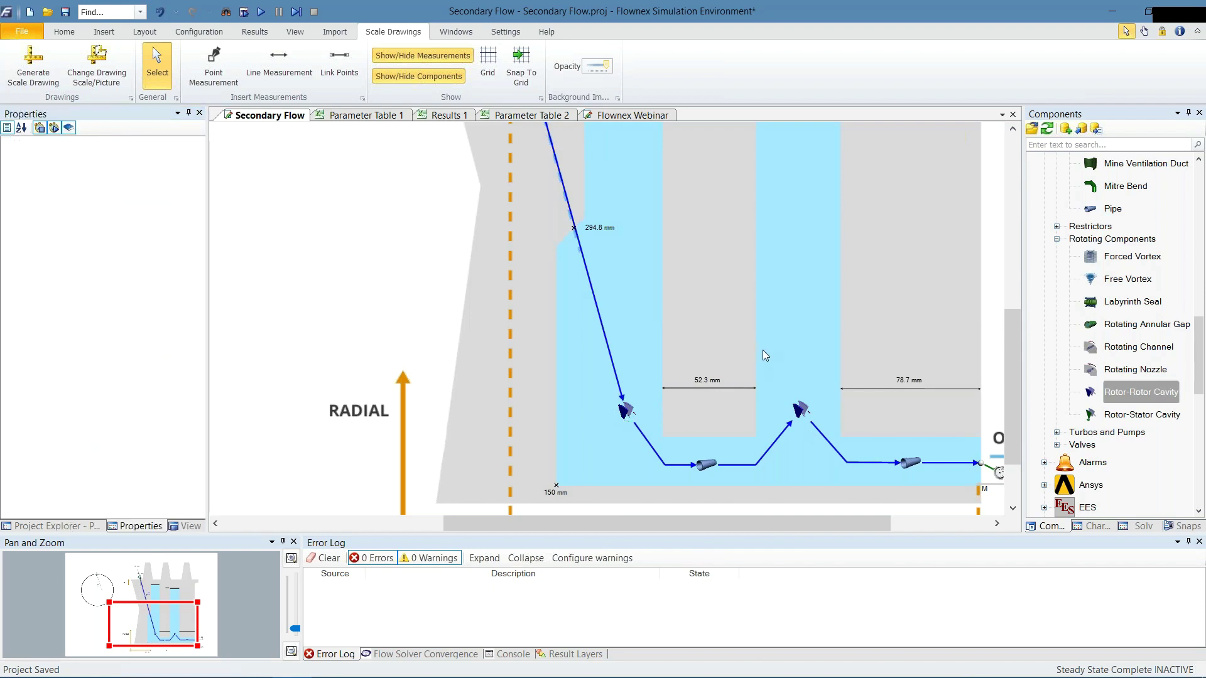
# Save the project and solve the Secondary Flow network for steady state
pyautogui.hotkey('ctrl', 's')
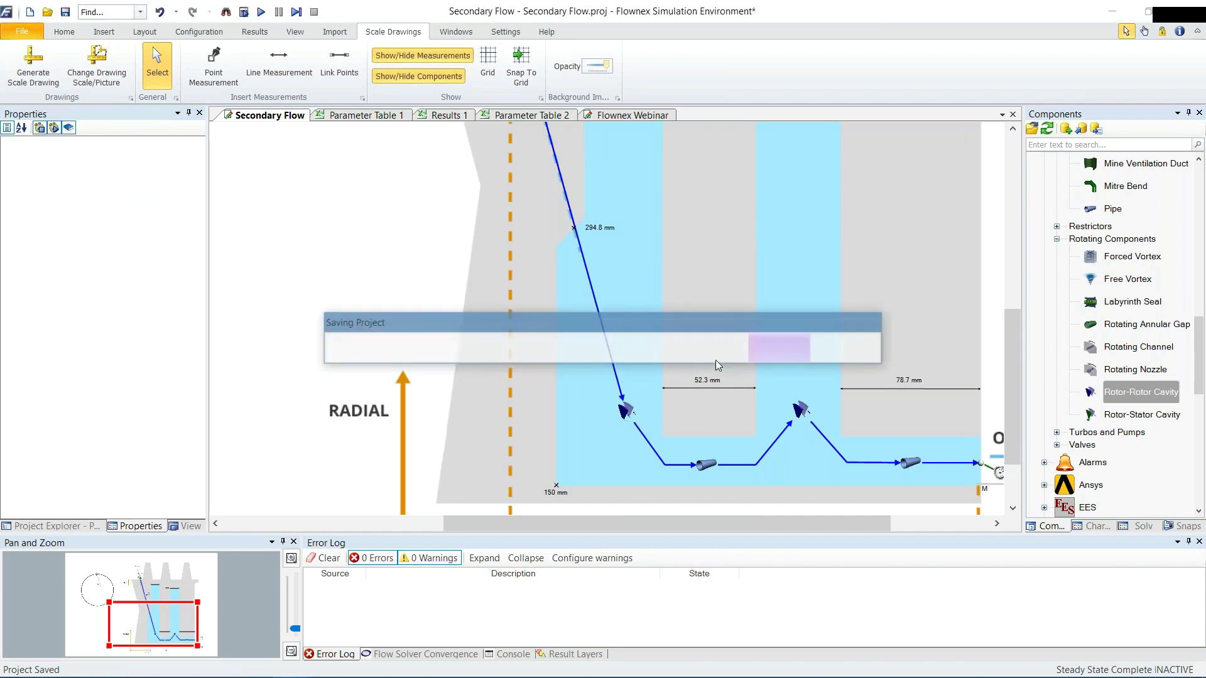
pyautogui.scroll(1, 714, 360)
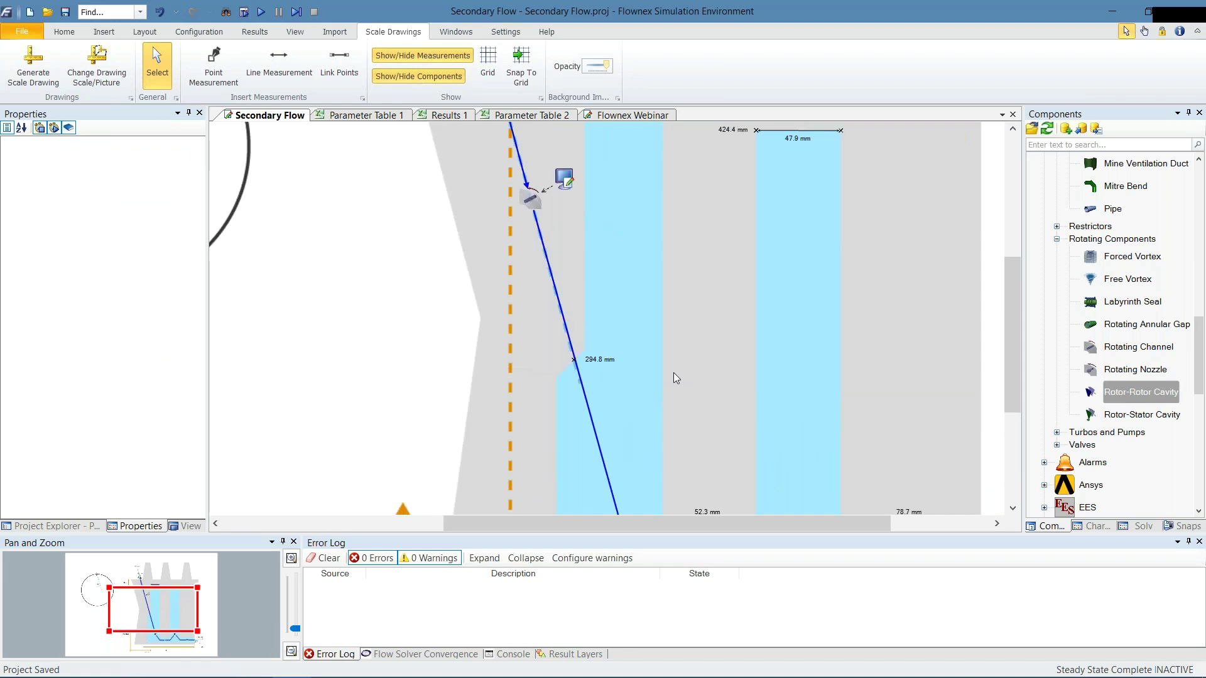
pyautogui.click(64, 31)
pyautogui.click(176, 60)
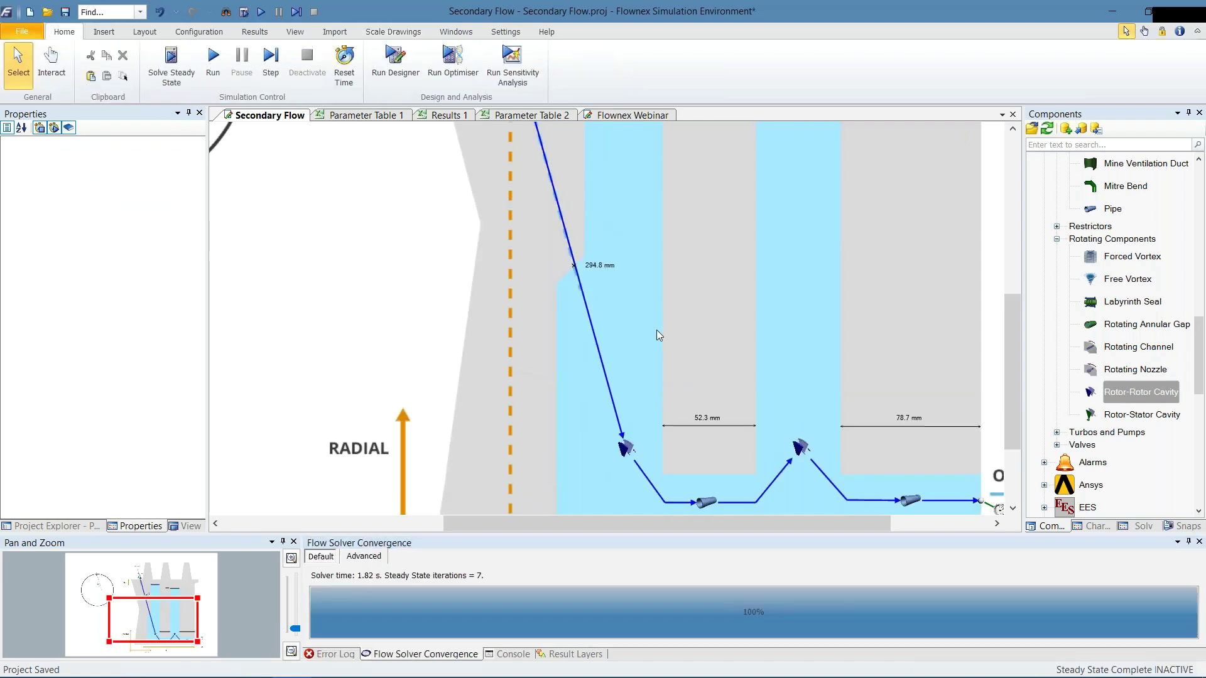
# Review the channel angle geometry on the drawing and the inputs and results of the Quick Script beside the rotating channel
pyautogui.scroll(7, 657, 329)
pyautogui.scroll(-1, 562, 292)
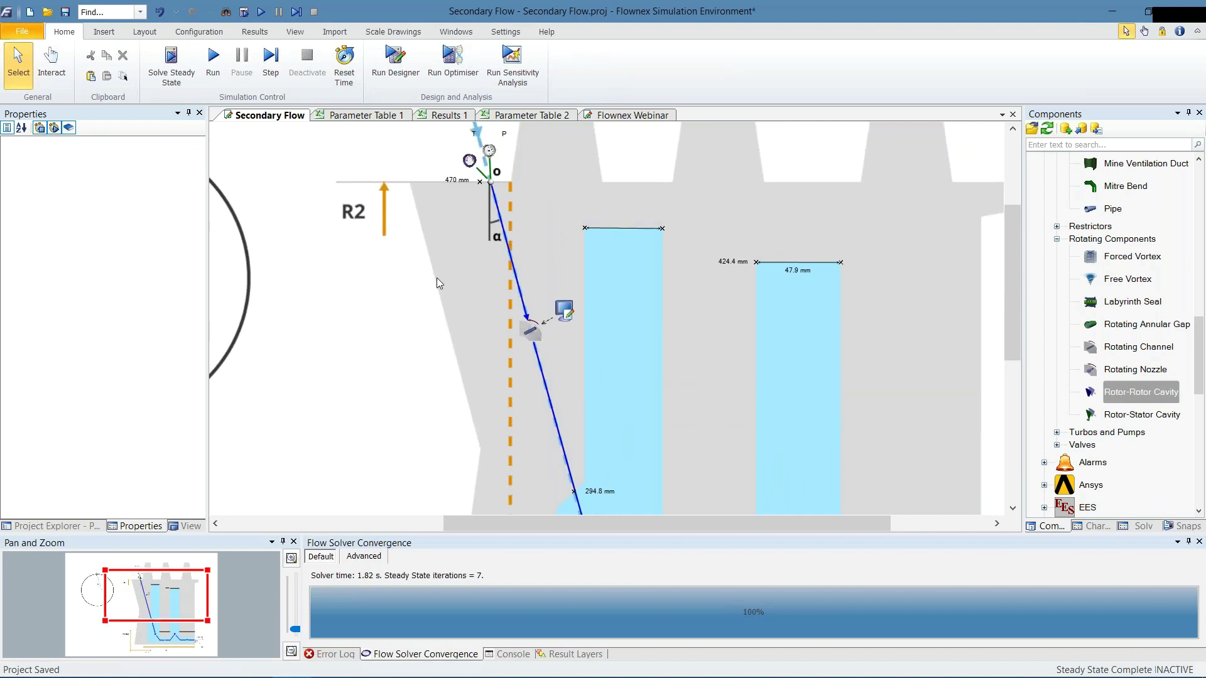
pyautogui.scroll(-3, 436, 278)
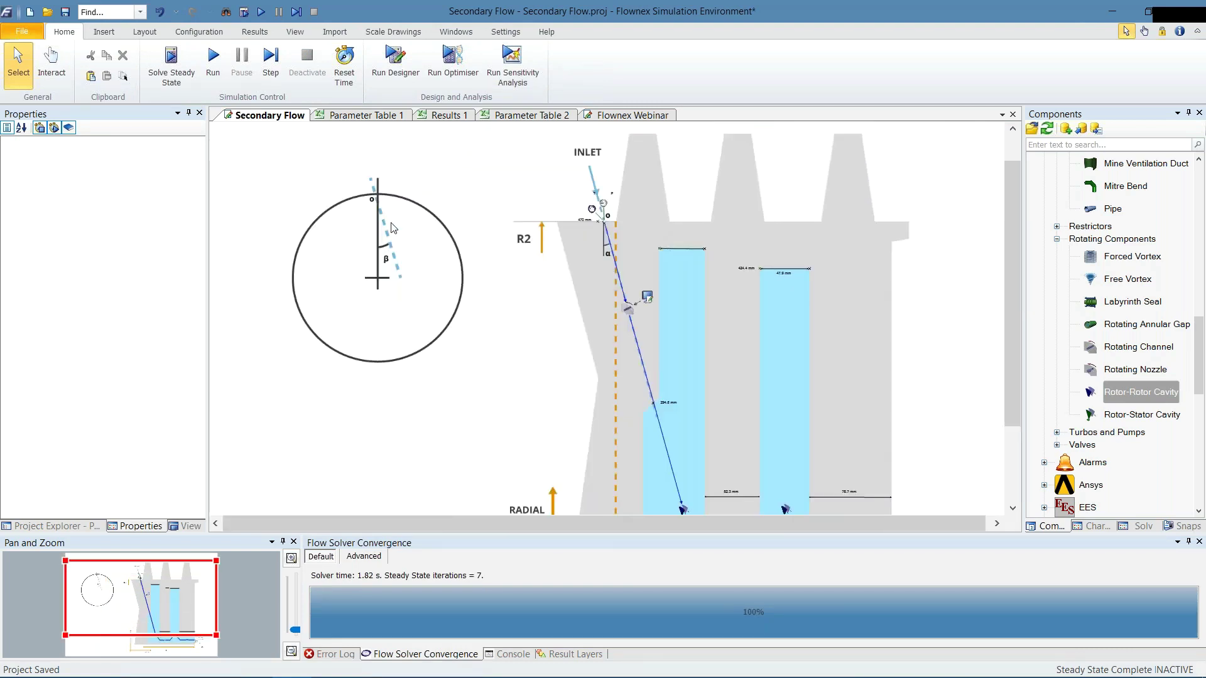
pyautogui.scroll(1, 715, 310)
pyautogui.scroll(2, 715, 311)
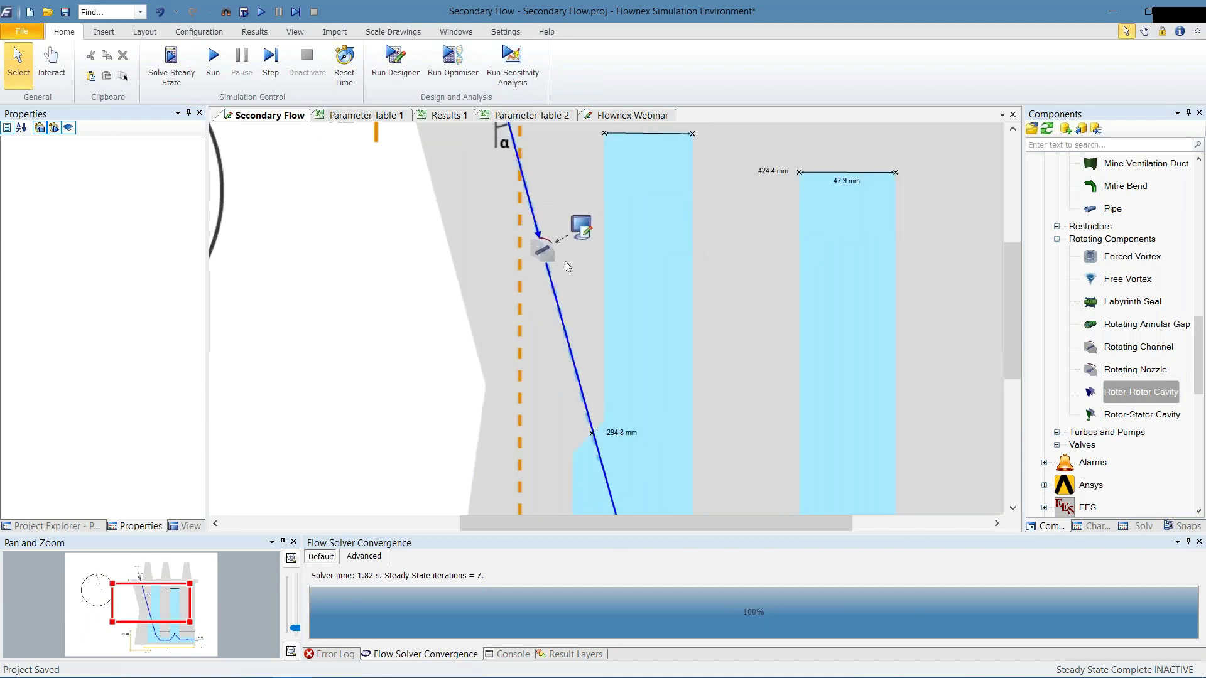
pyautogui.click(581, 227)
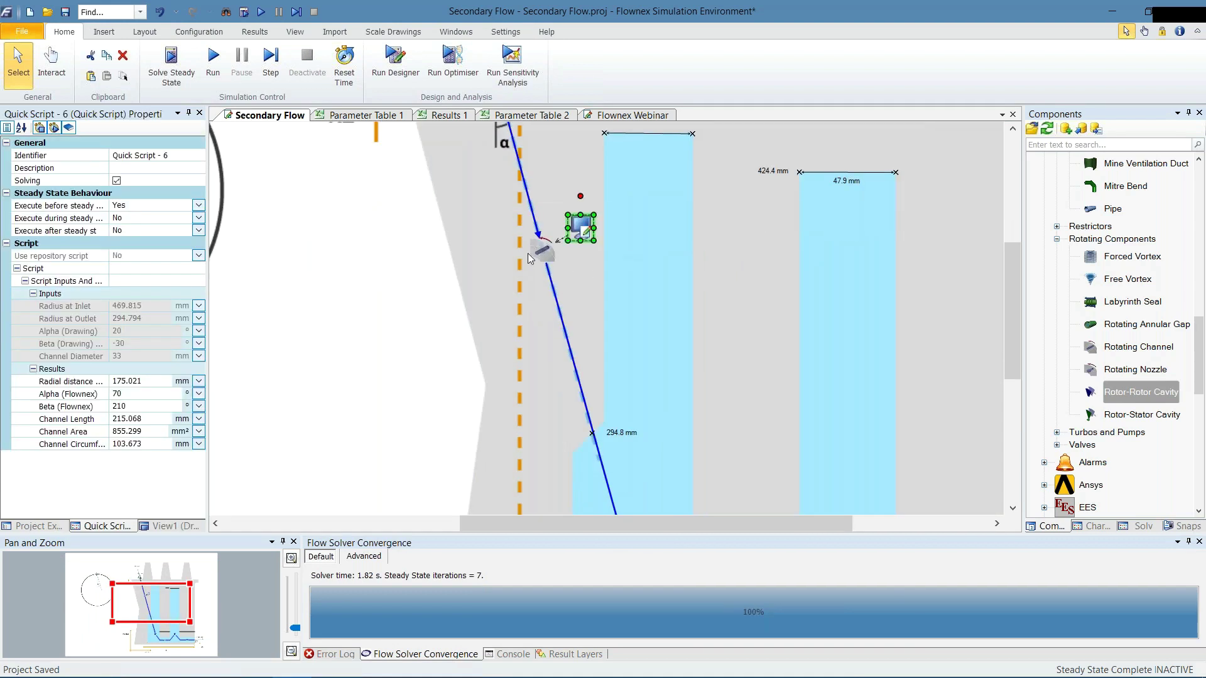
# Inspect the code of the Quick Script beside the rotating channel and the channel's linked geometry inputs
pyautogui.doubleClick(582, 230)
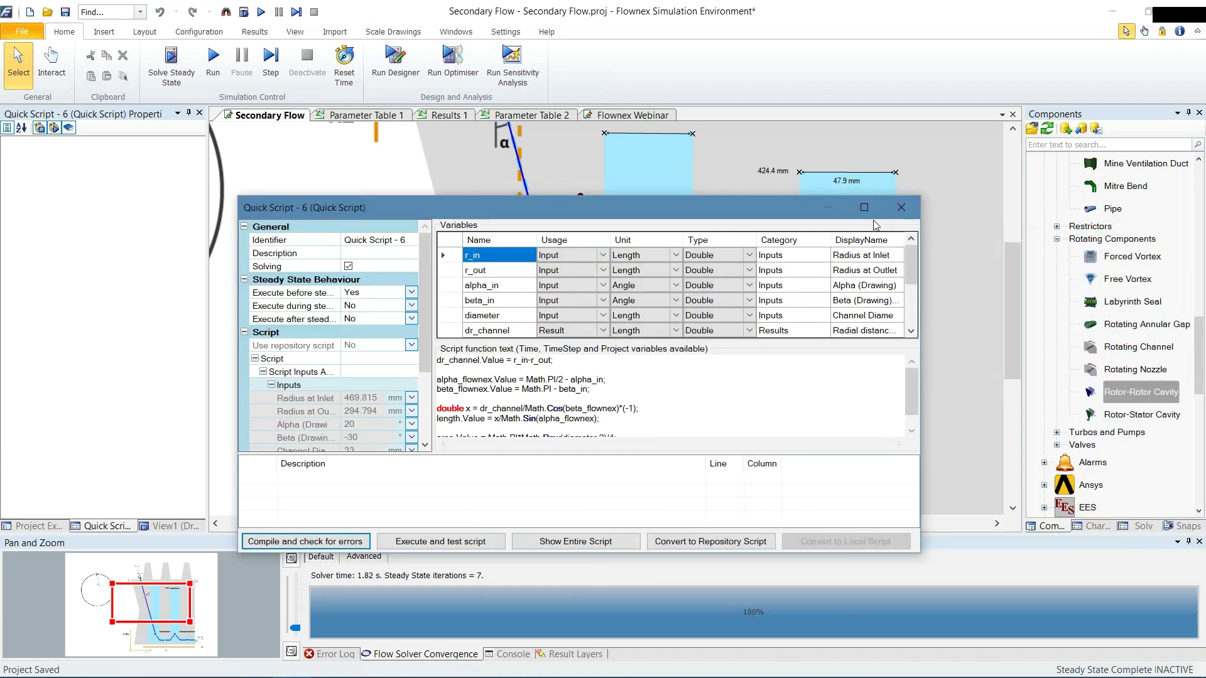
pyautogui.click(901, 207)
pyautogui.scroll(1, 545, 281)
pyautogui.click(542, 287)
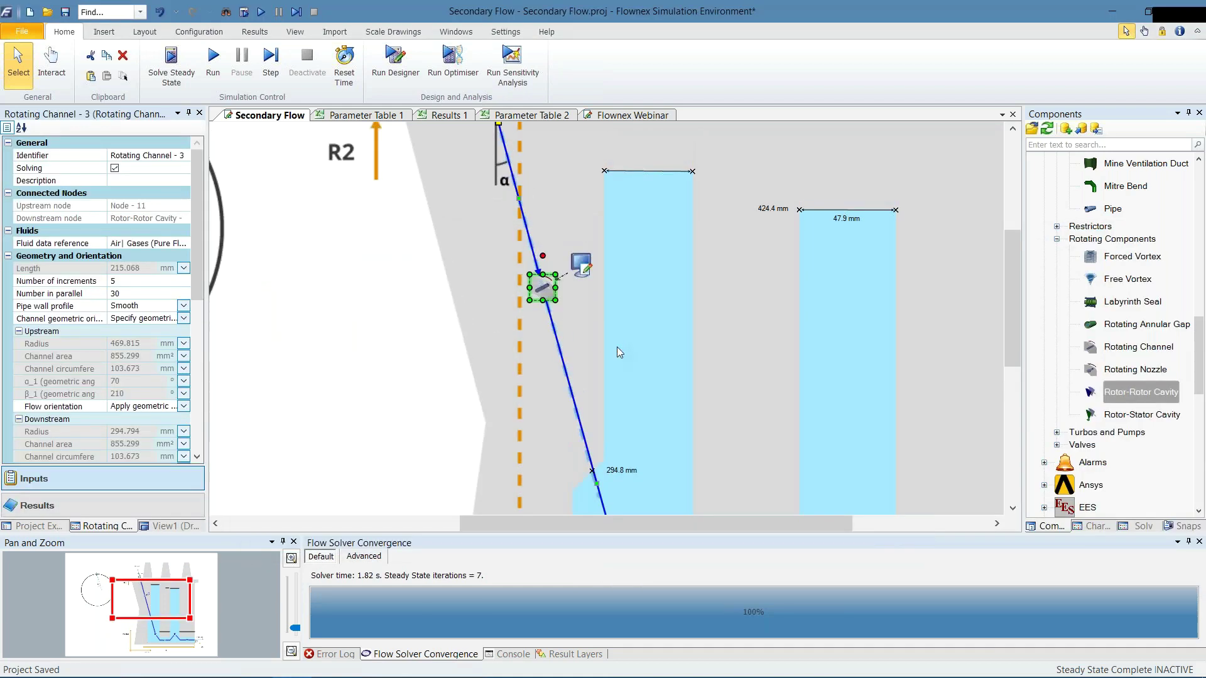
pyautogui.scroll(1, 625, 303)
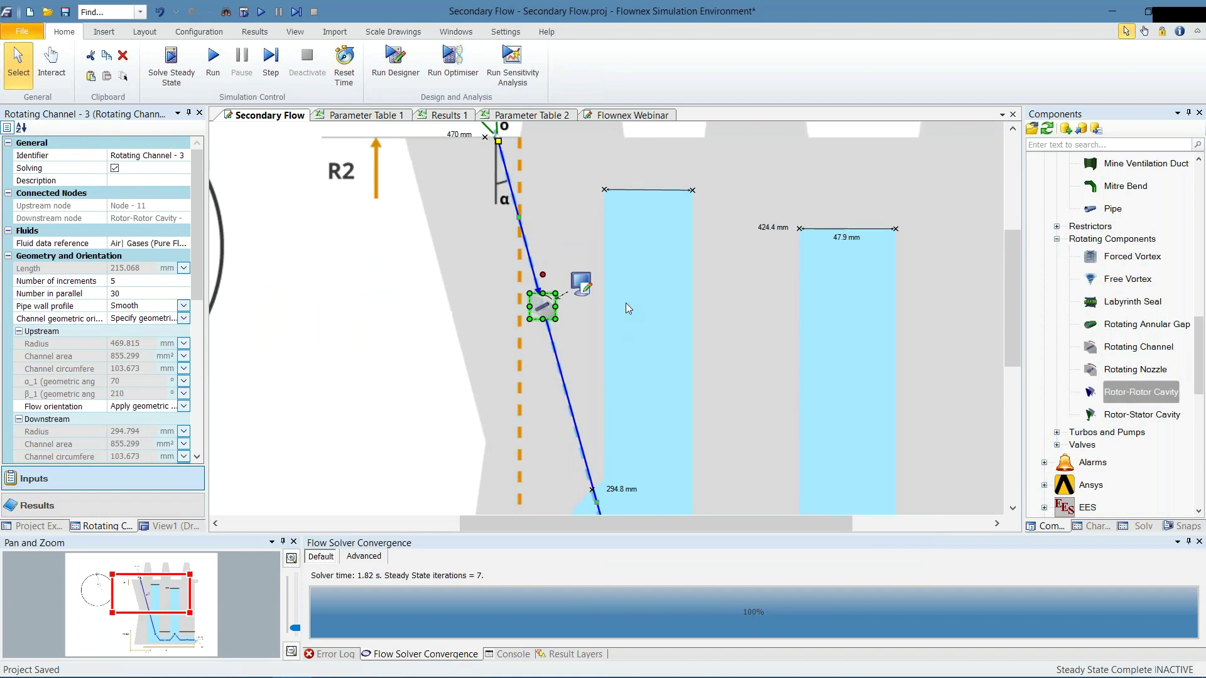
pyautogui.scroll(-1, 626, 303)
pyautogui.click(626, 303)
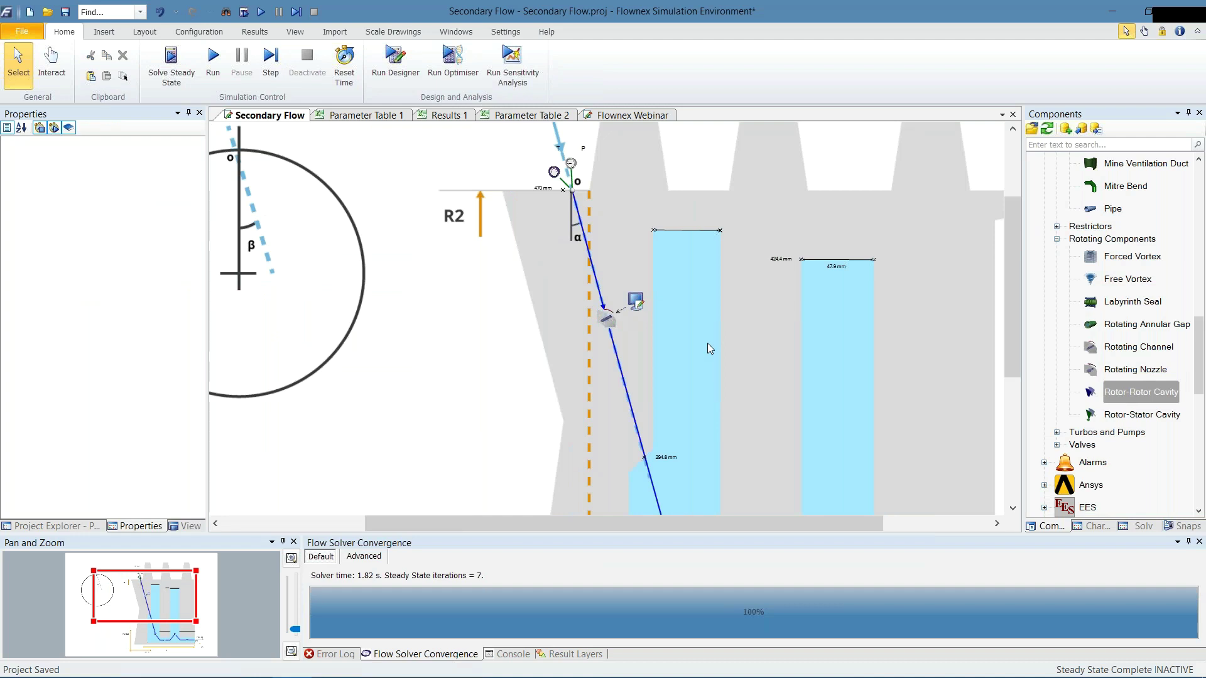
# Compare the Quick Script's calculated channel geometry with the rotating channel's inputs and the angles on the drawing
pyautogui.scroll(-1, 657, 317)
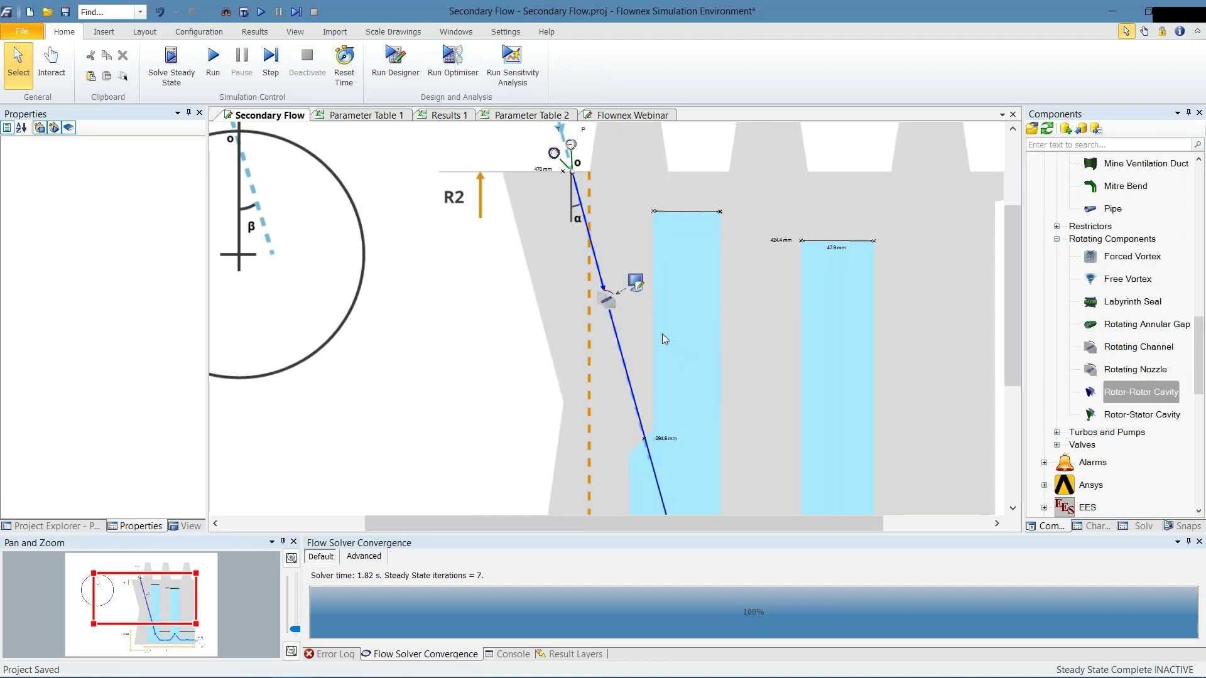
pyautogui.moveTo(618, 305)
pyautogui.click(635, 284)
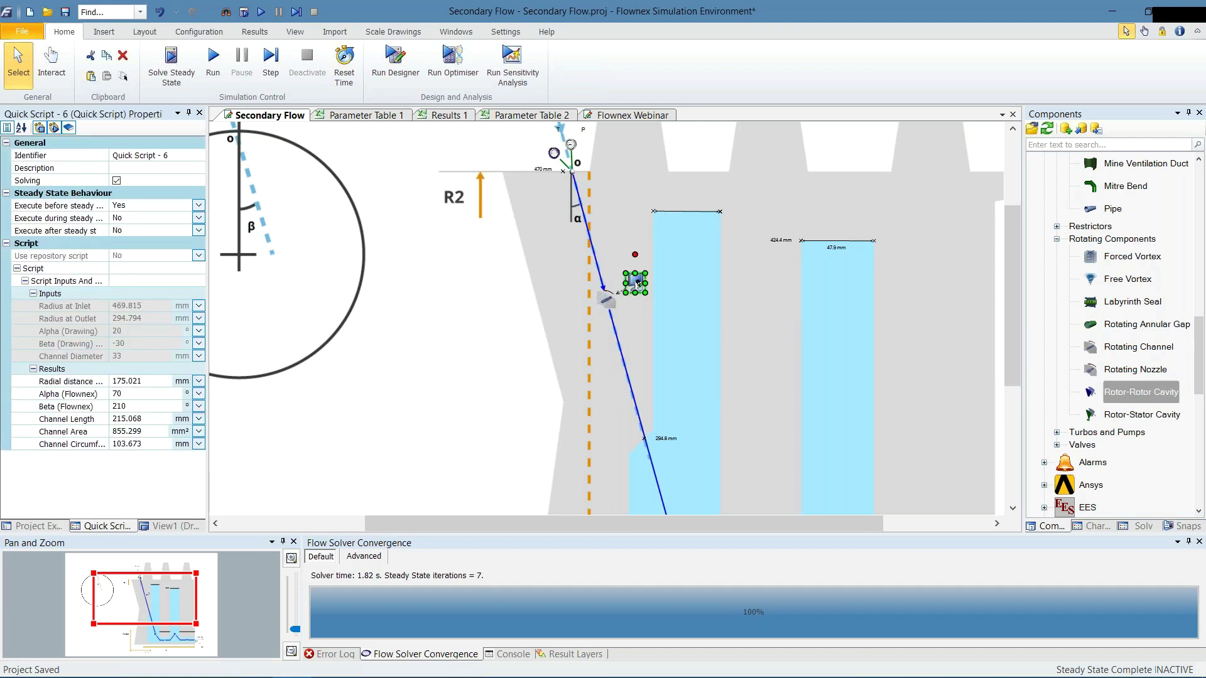
pyautogui.moveTo(639, 287)
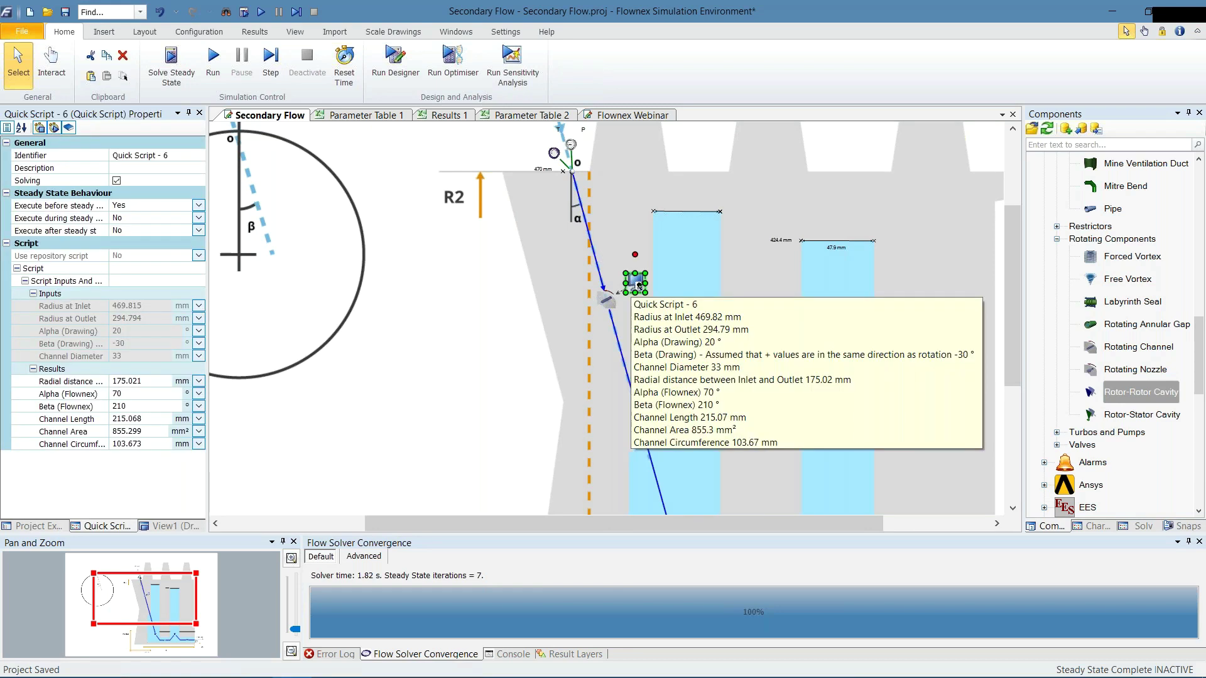
pyautogui.click(606, 299)
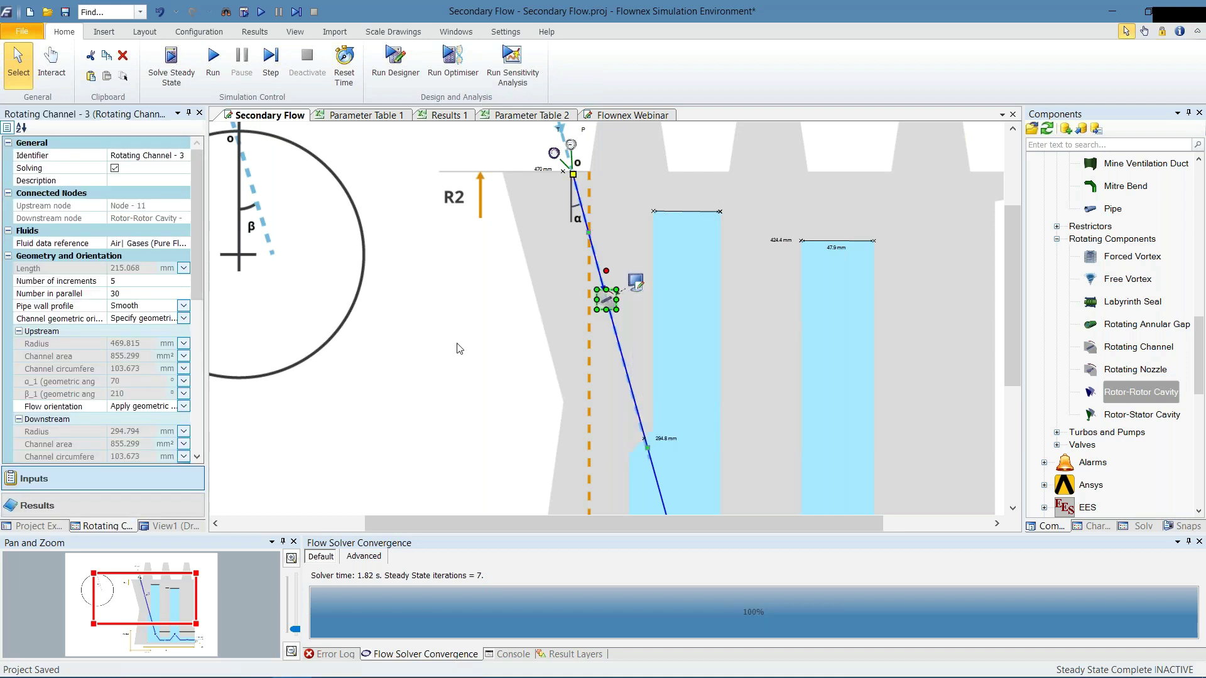
pyautogui.click(494, 346)
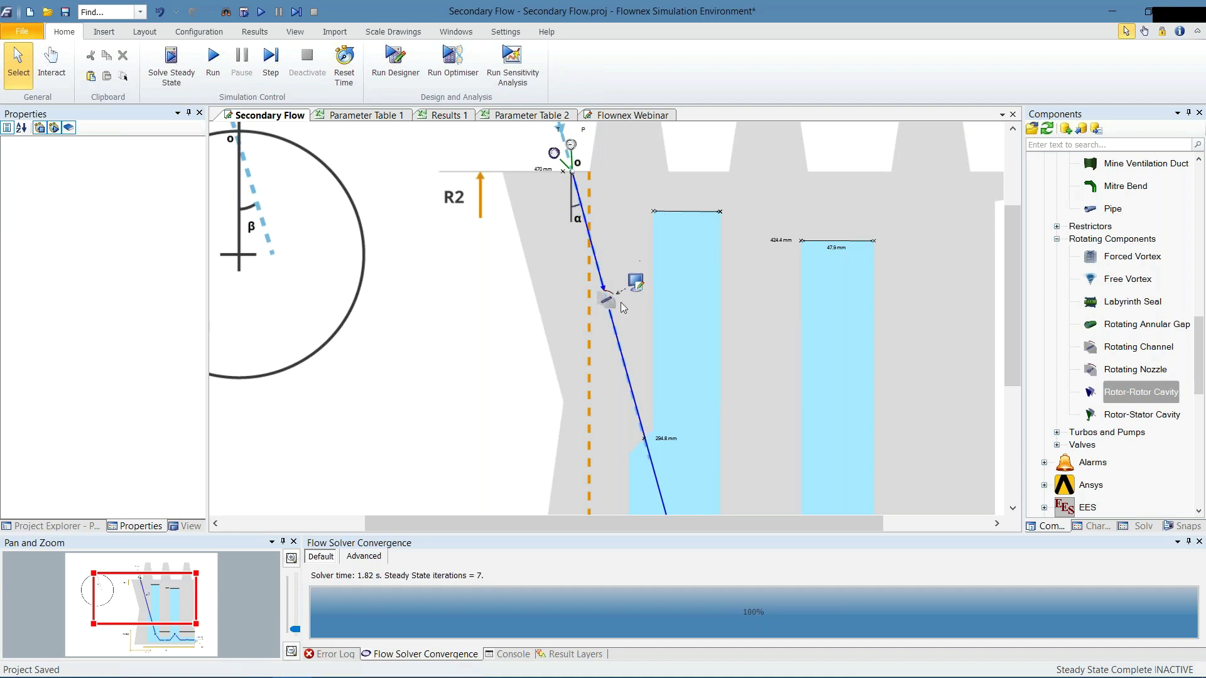
pyautogui.scroll(-3, 624, 308)
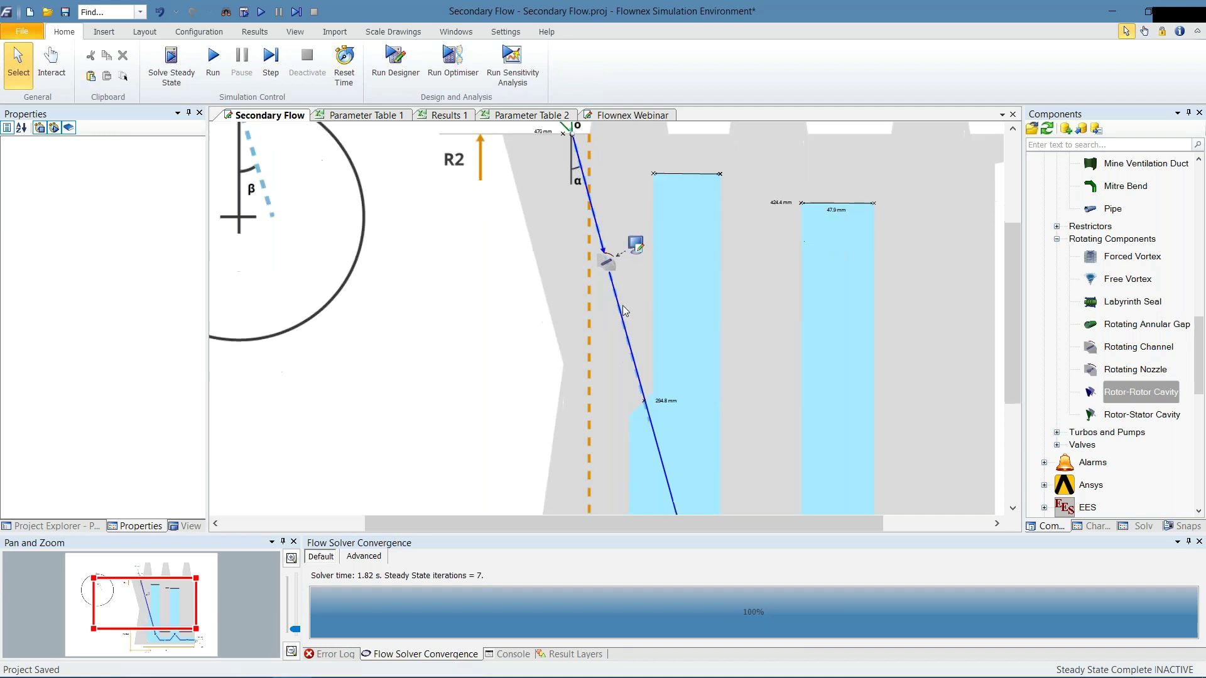
pyautogui.scroll(3, 621, 301)
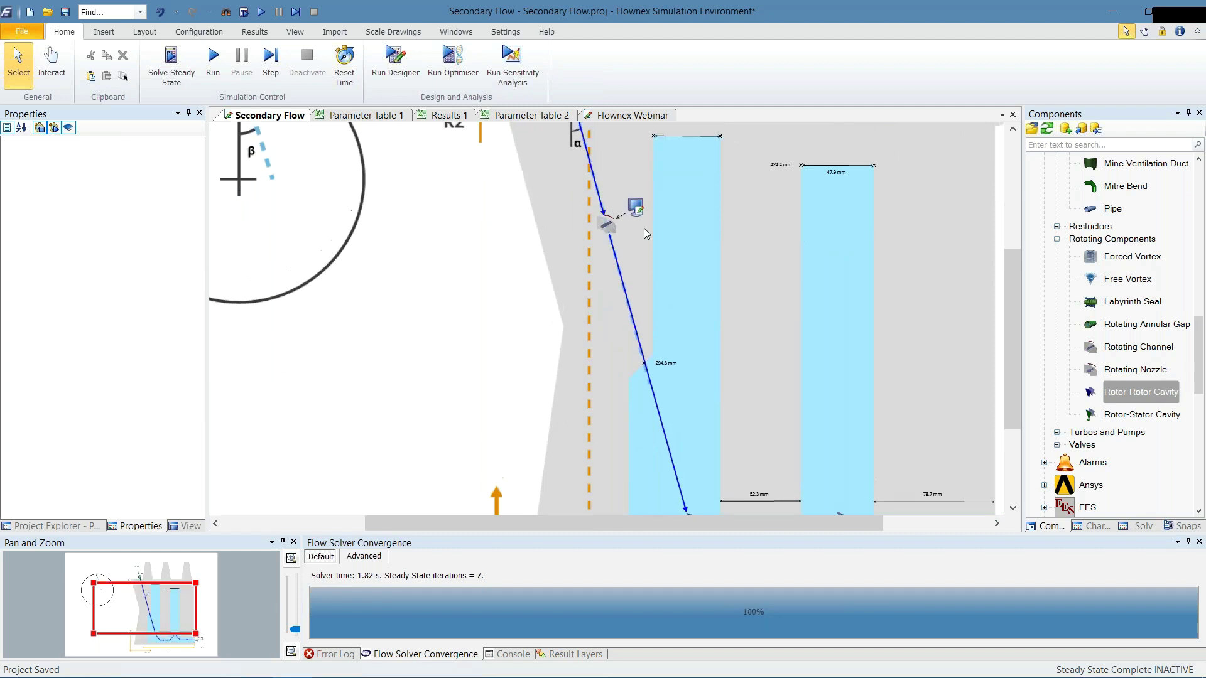
# Review the Alpha, Beta and Diameter columns in Parameter Table 1
pyautogui.click(392, 117)
pyautogui.moveTo(296, 175); pyautogui.dragTo(313, 506)
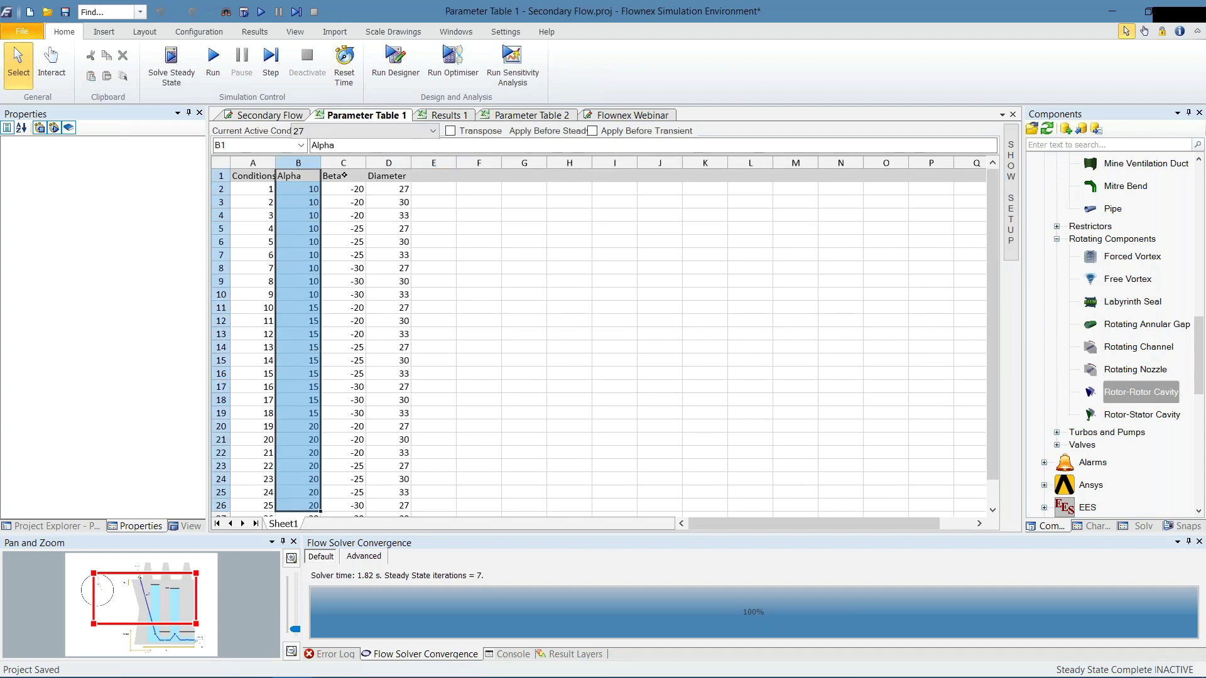
pyautogui.click(344, 175)
pyautogui.hotkey('ctrl', 'shift', 'Down')
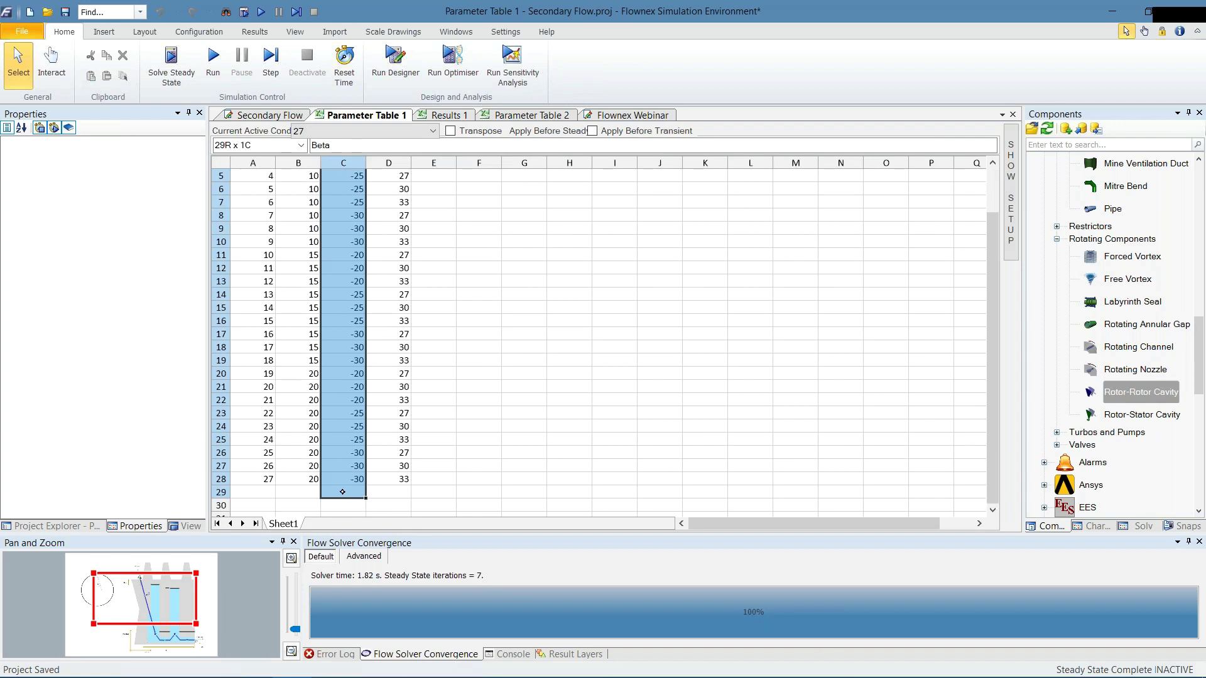
pyautogui.moveTo(300, 175); pyautogui.dragTo(314, 440)
pyautogui.moveTo(338, 174); pyautogui.dragTo(342, 365)
pyautogui.moveTo(389, 175); pyautogui.dragTo(390, 402)
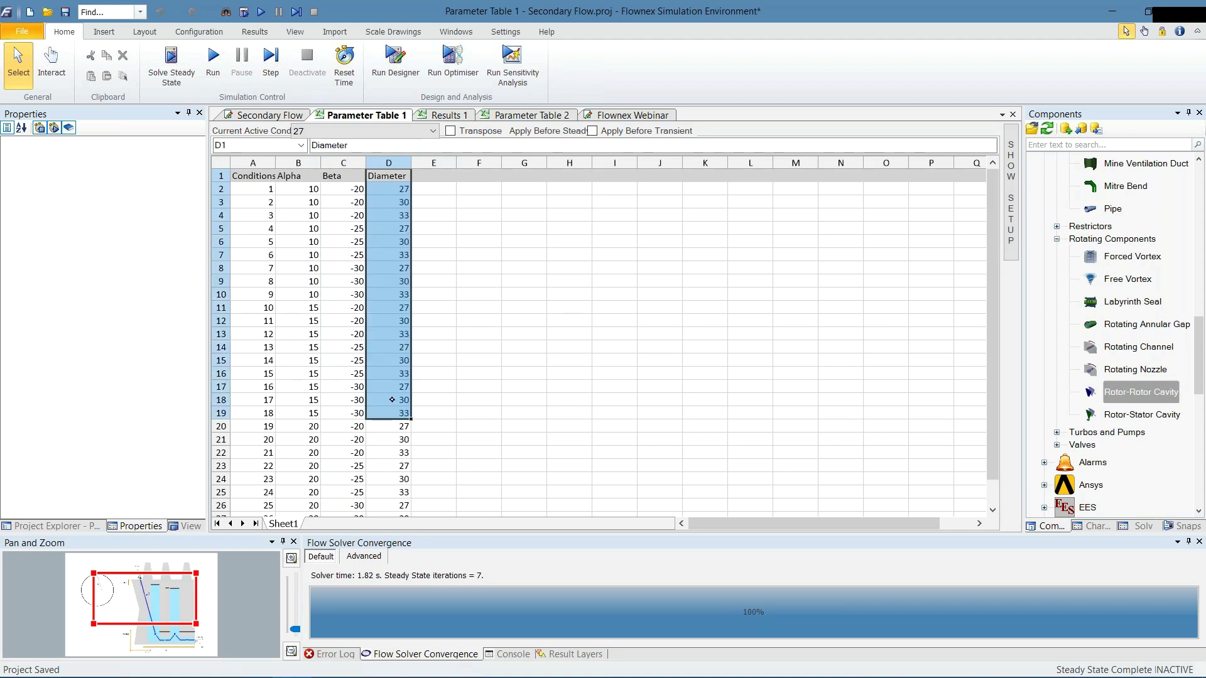
# Examine individual condition rows in Parameter Table 1, from the first conditions through condition 27
pyautogui.click(478, 294)
pyautogui.moveTo(247, 189); pyautogui.dragTo(375, 205)
pyautogui.moveTo(256, 215); pyautogui.dragTo(385, 217)
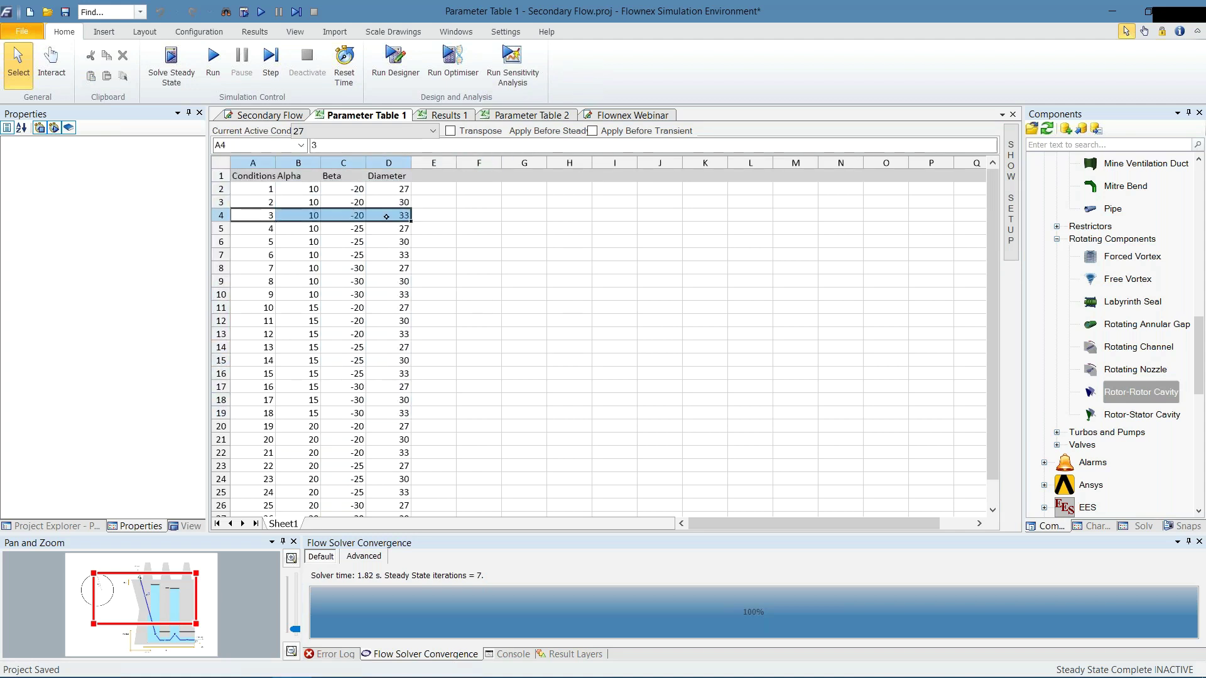
pyautogui.scroll(-2, 314, 314)
pyautogui.moveTo(245, 452); pyautogui.dragTo(418, 452)
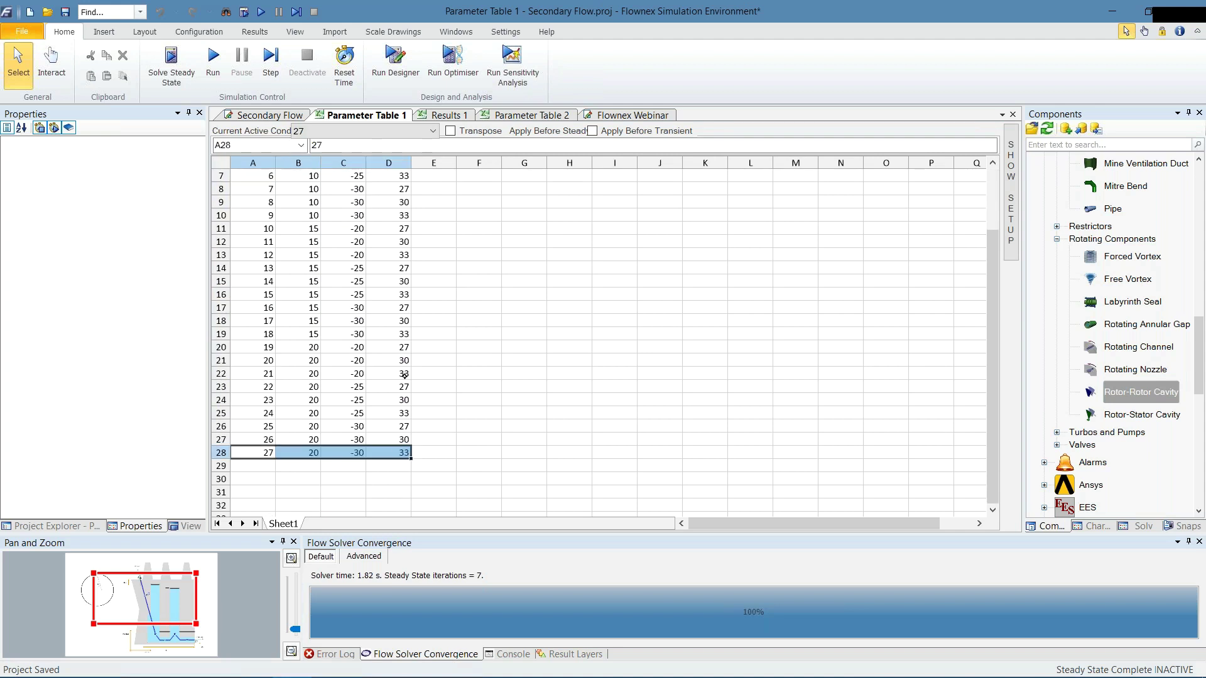
pyautogui.scroll(2, 402, 373)
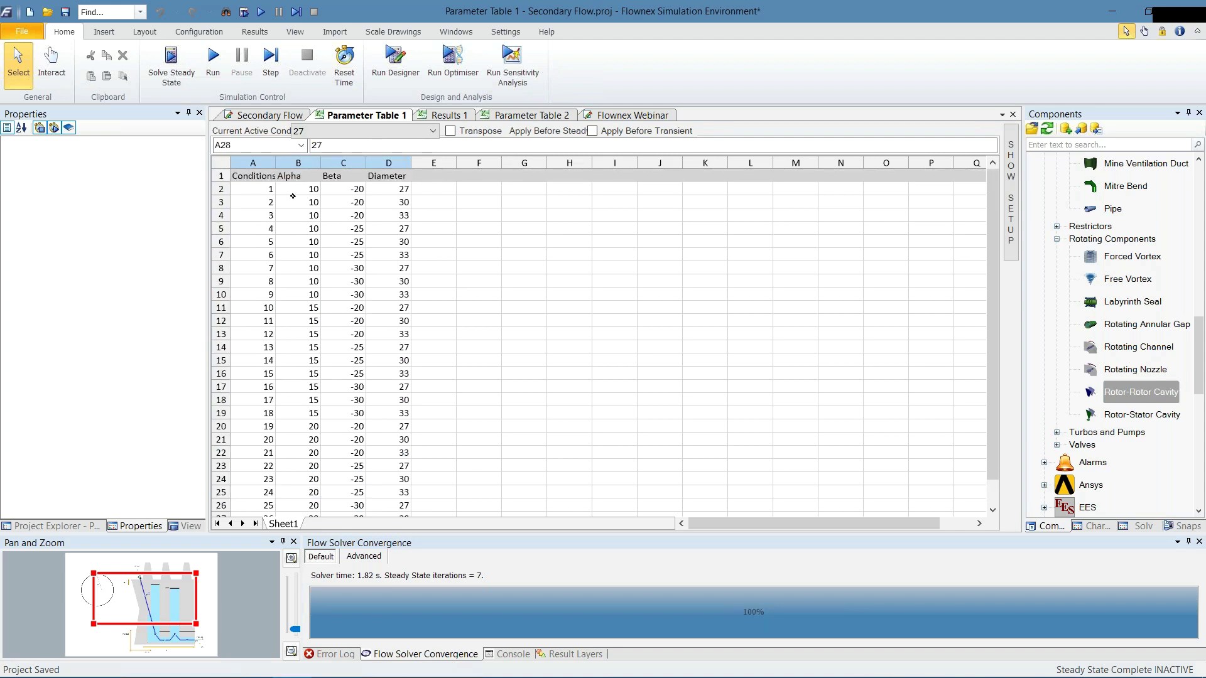
pyautogui.click(258, 189)
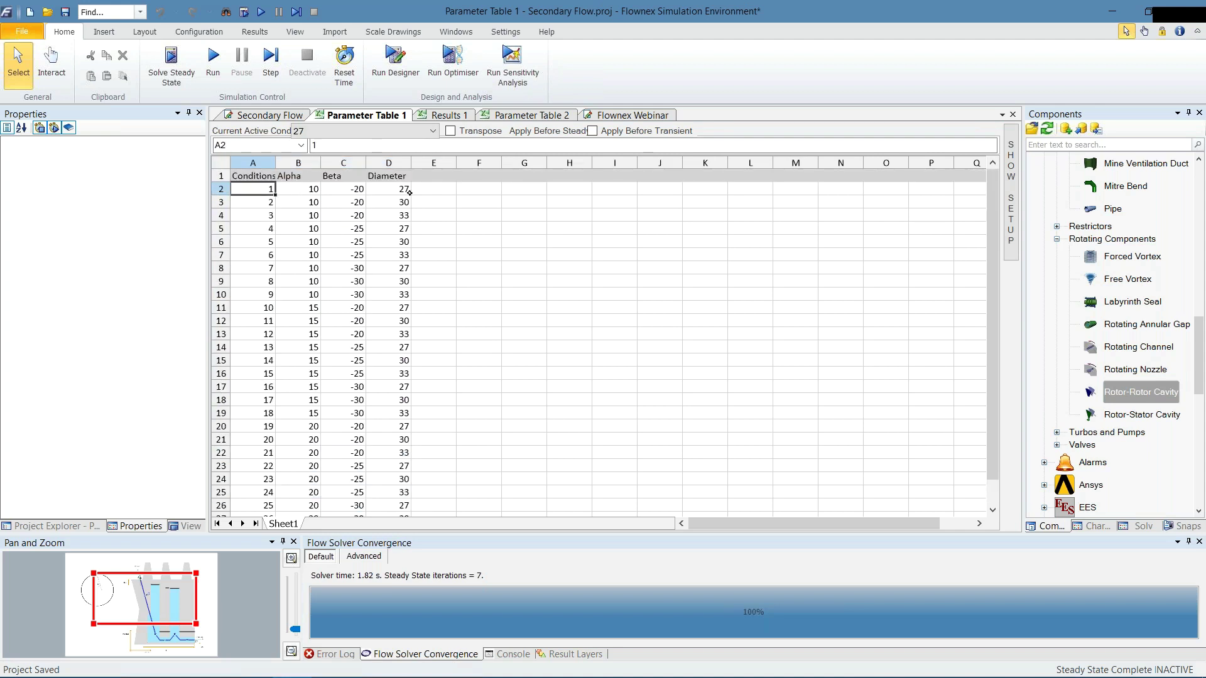
# Check how the Alpha, Beta and Diameter values vary across the conditions in Parameter Table 1
pyautogui.click(305, 191)
pyautogui.moveTo(305, 197); pyautogui.dragTo(297, 267)
pyautogui.click(297, 267)
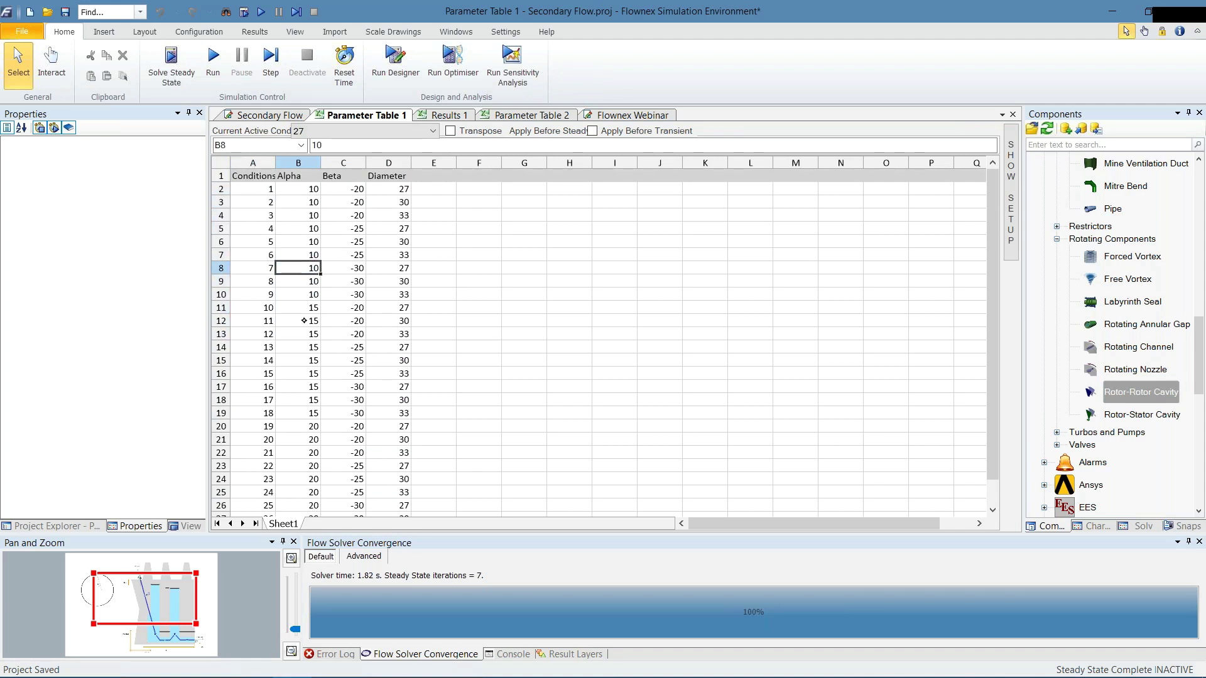
pyautogui.scroll(-3, 304, 321)
pyautogui.scroll(3, 306, 398)
pyautogui.click(353, 187)
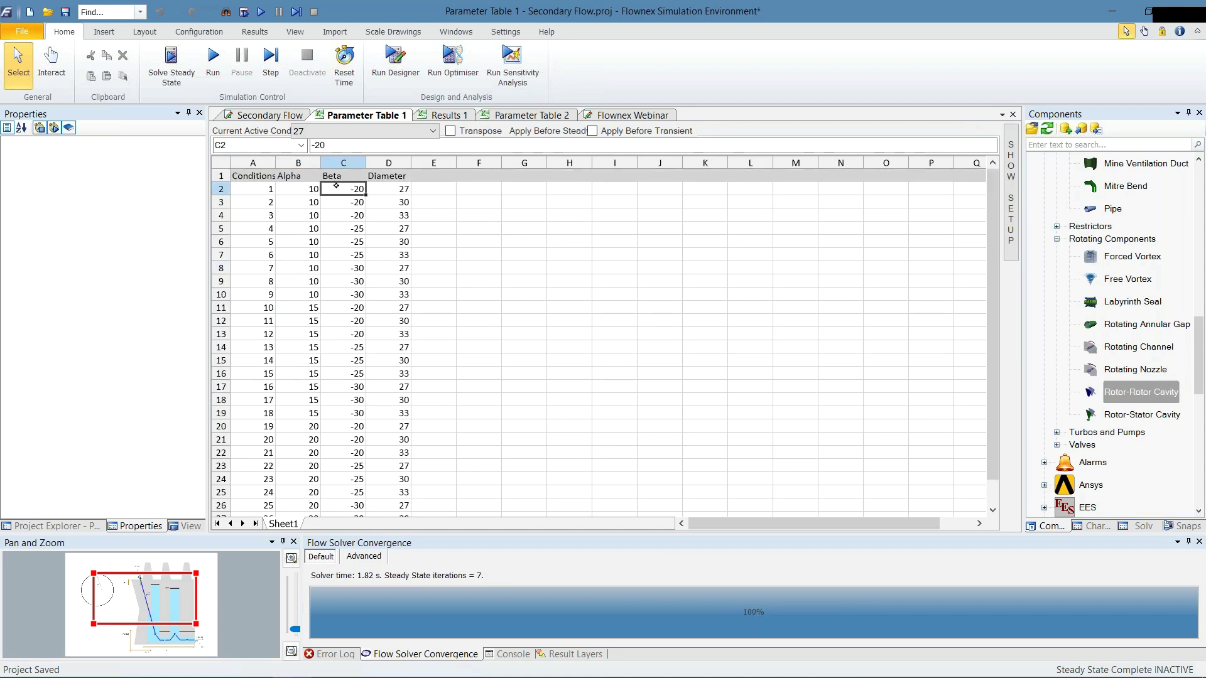
pyautogui.click(346, 285)
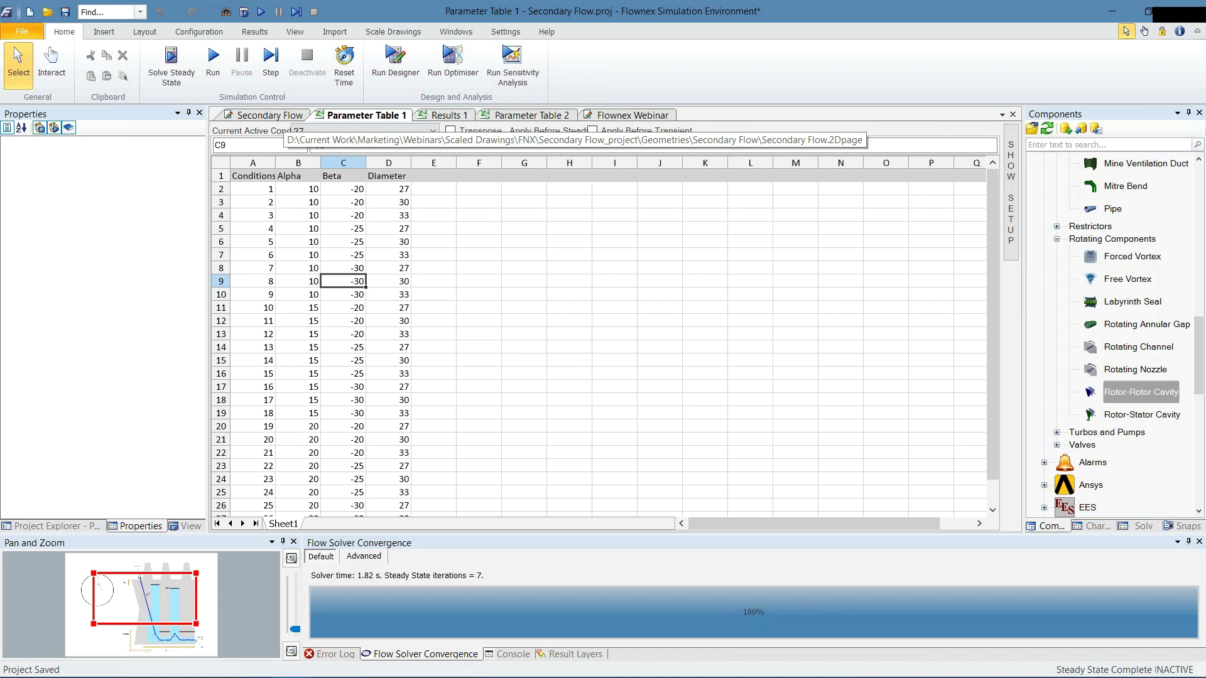
pyautogui.moveTo(389, 188); pyautogui.dragTo(402, 215)
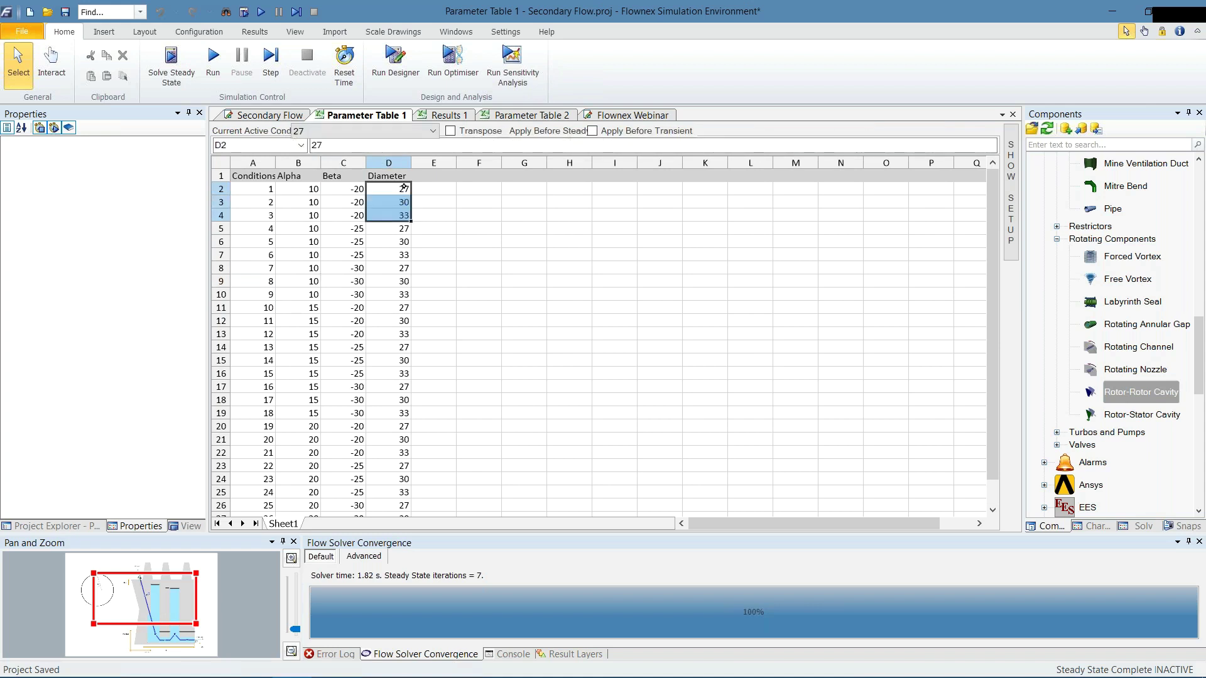
pyautogui.click(404, 188)
pyautogui.click(386, 212)
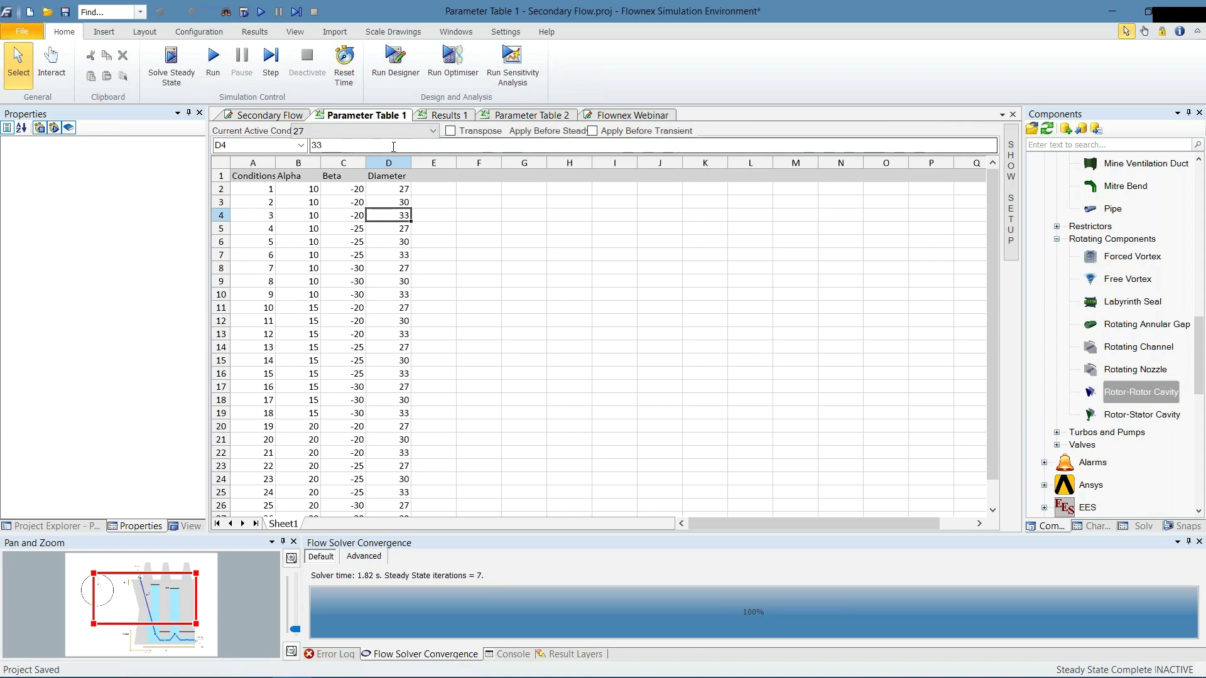
pyautogui.click(429, 223)
pyautogui.click(388, 215)
# Set Parameter Table 1 as the active sensitivity analysis configuration
pyautogui.click(200, 31)
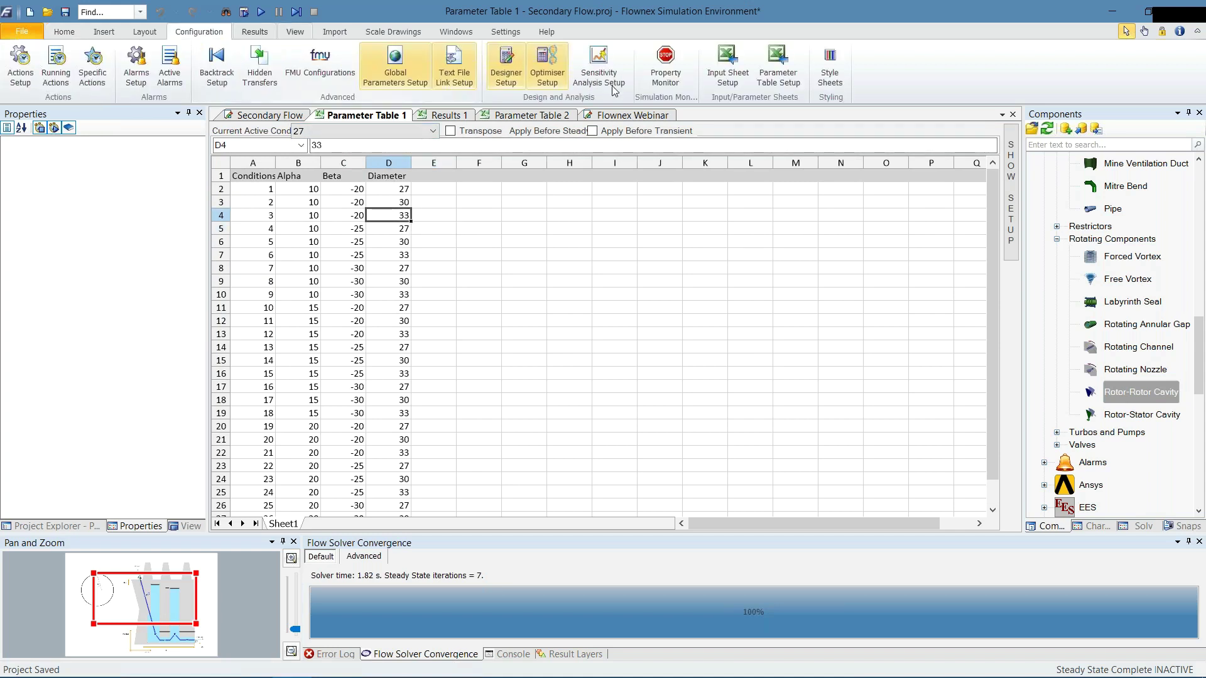
pyautogui.click(594, 76)
pyautogui.rightClick(138, 116)
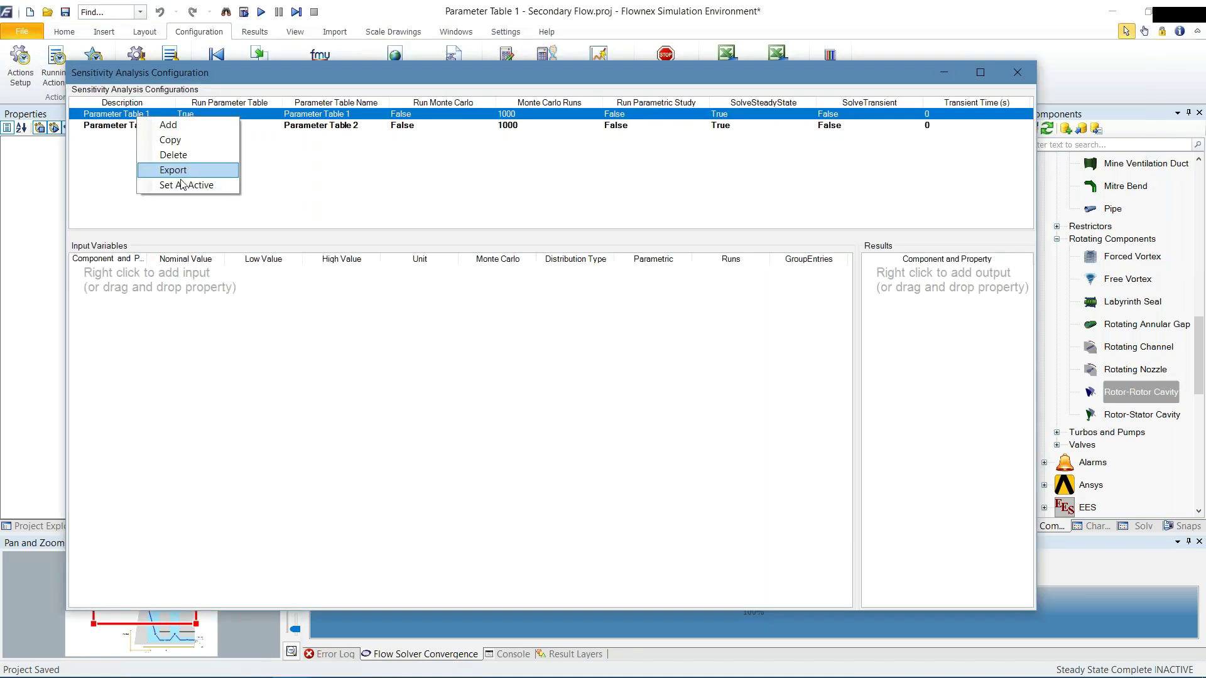
pyautogui.click(181, 184)
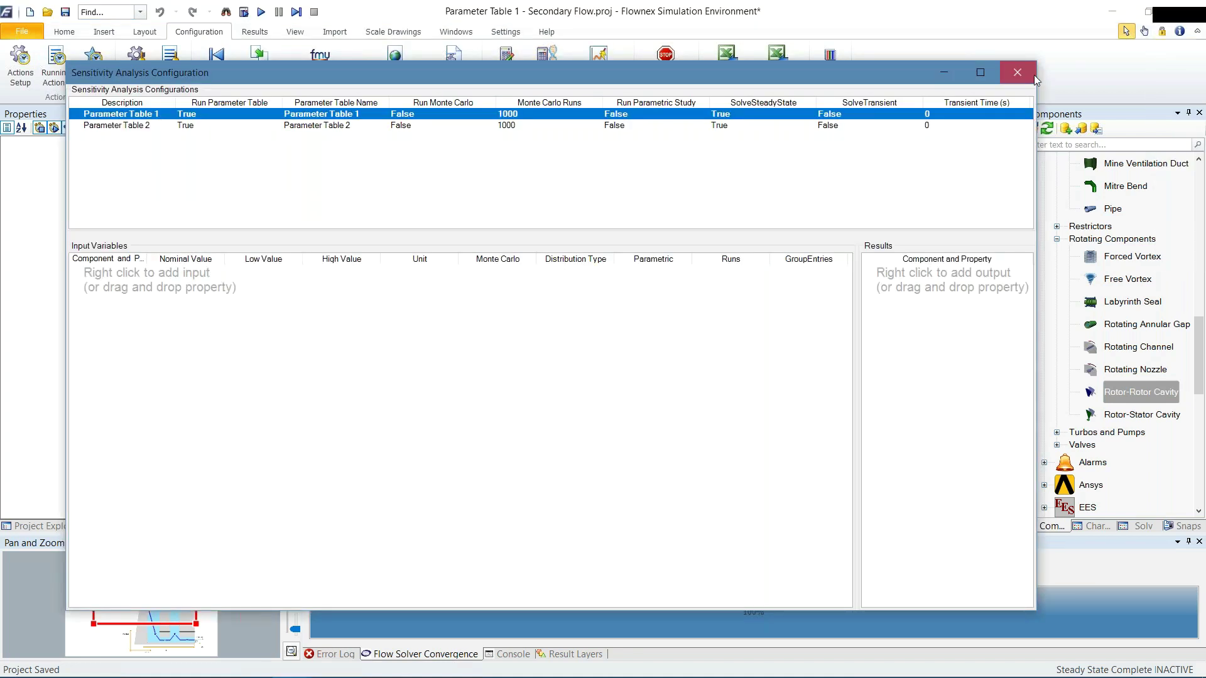
pyautogui.click(1033, 74)
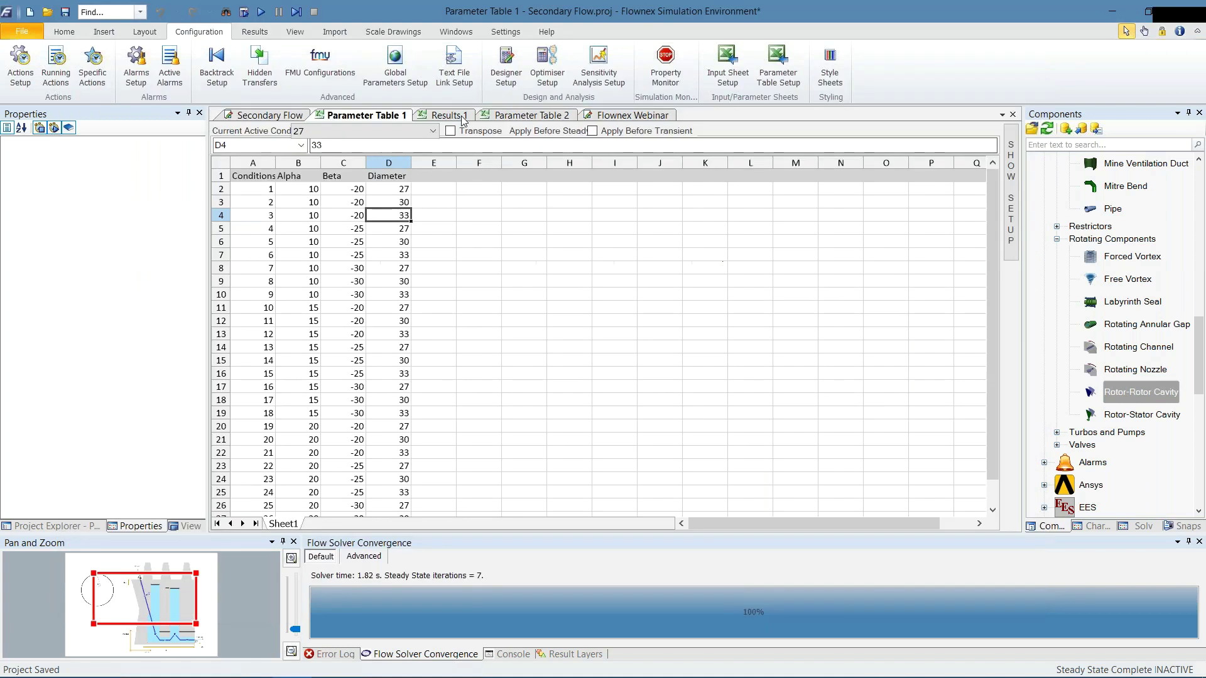
# Show the Results 1 sheet and run the sensitivity analysis
pyautogui.moveTo(244, 369); pyautogui.dragTo(606, 477)
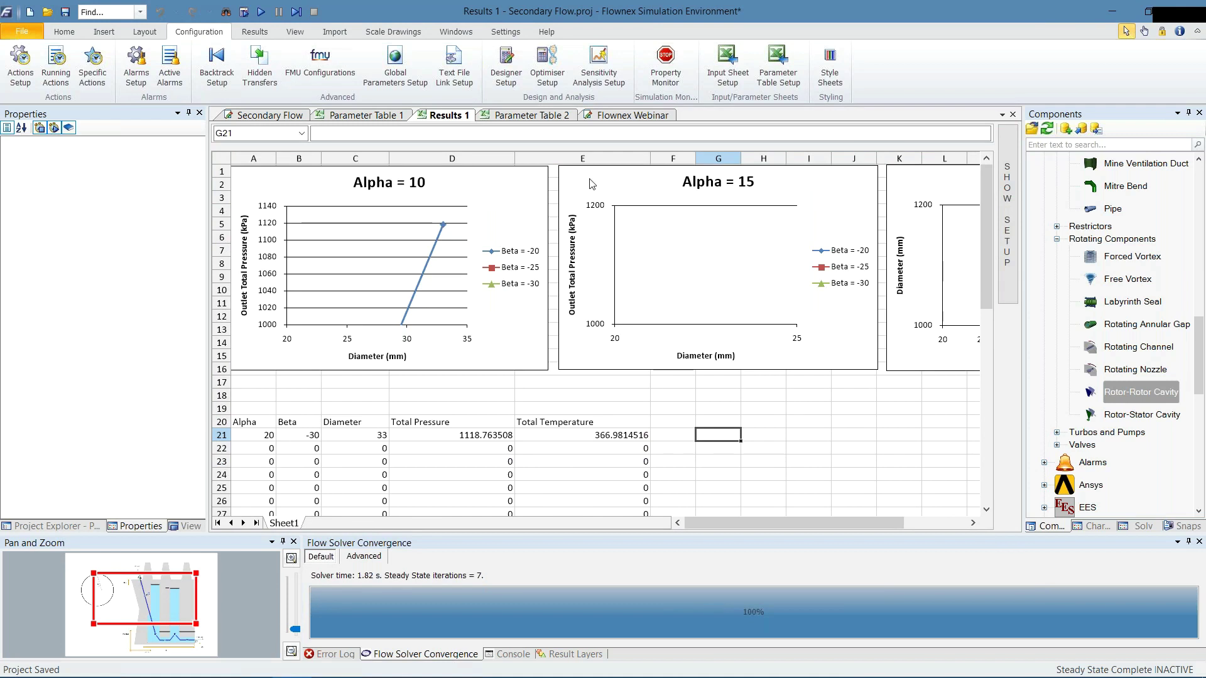
pyautogui.click(64, 31)
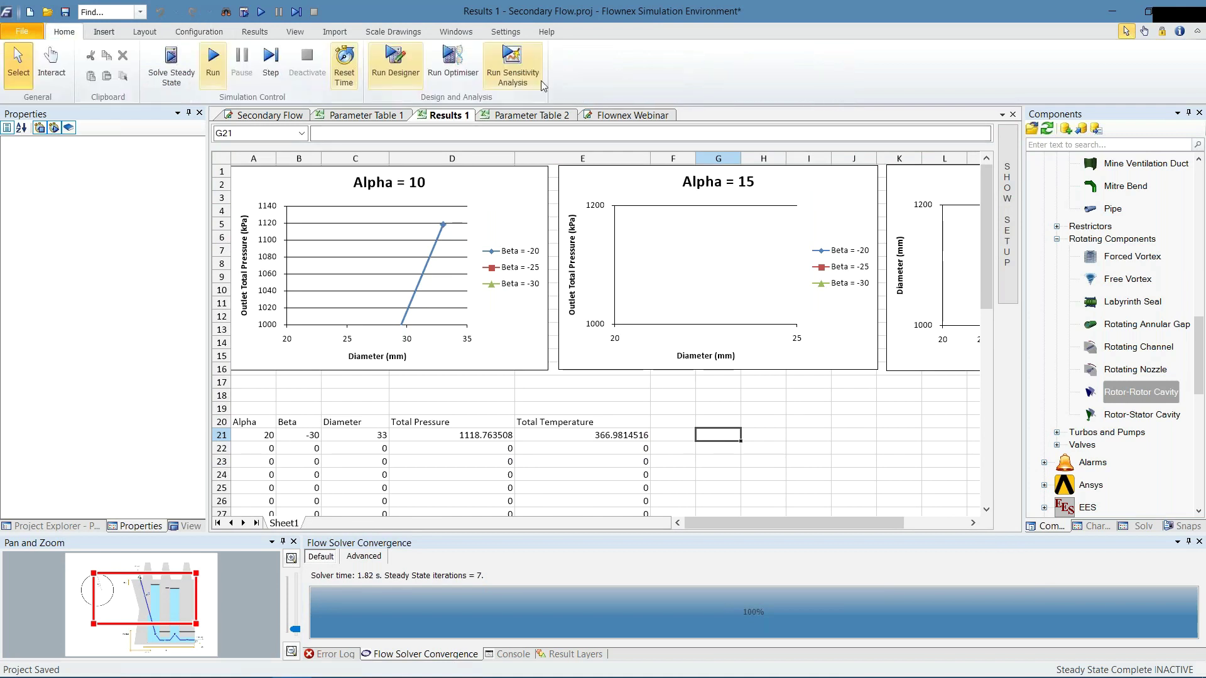
pyautogui.click(512, 74)
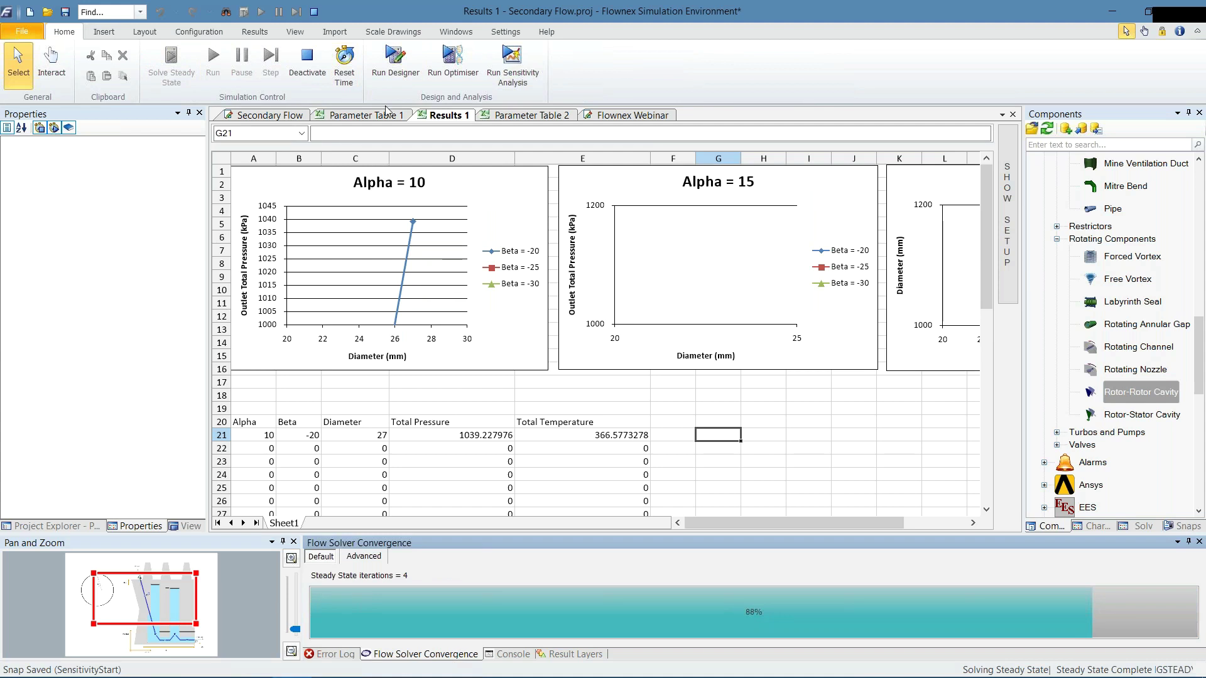
# Monitor the pressure charts and the pressure and temperature table on the Results 1 sheet during the sensitivity run
pyautogui.click(365, 115)
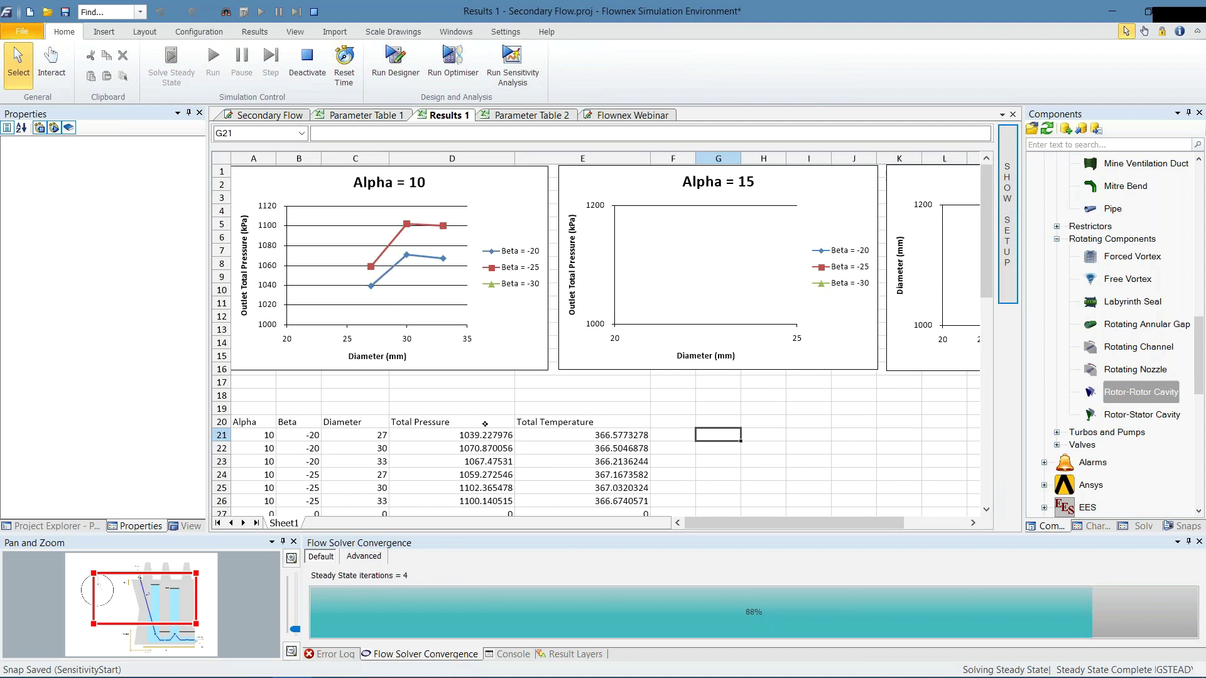
pyautogui.scroll(-6, 405, 422)
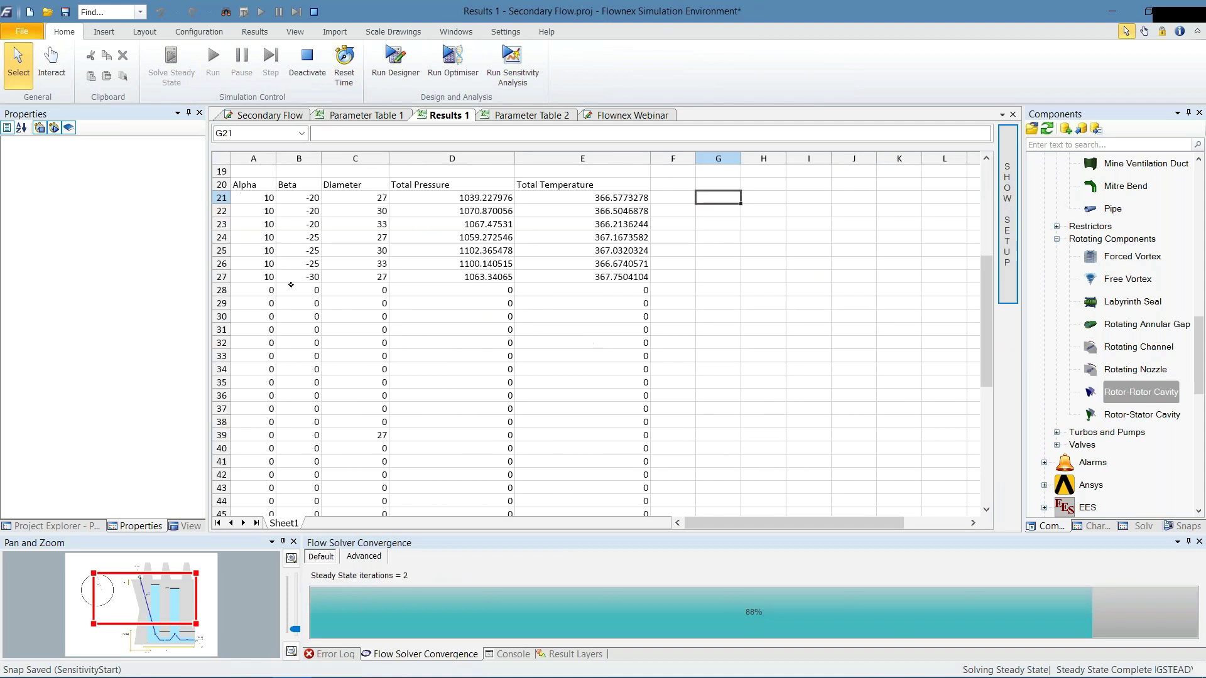
pyautogui.scroll(6, 710, 332)
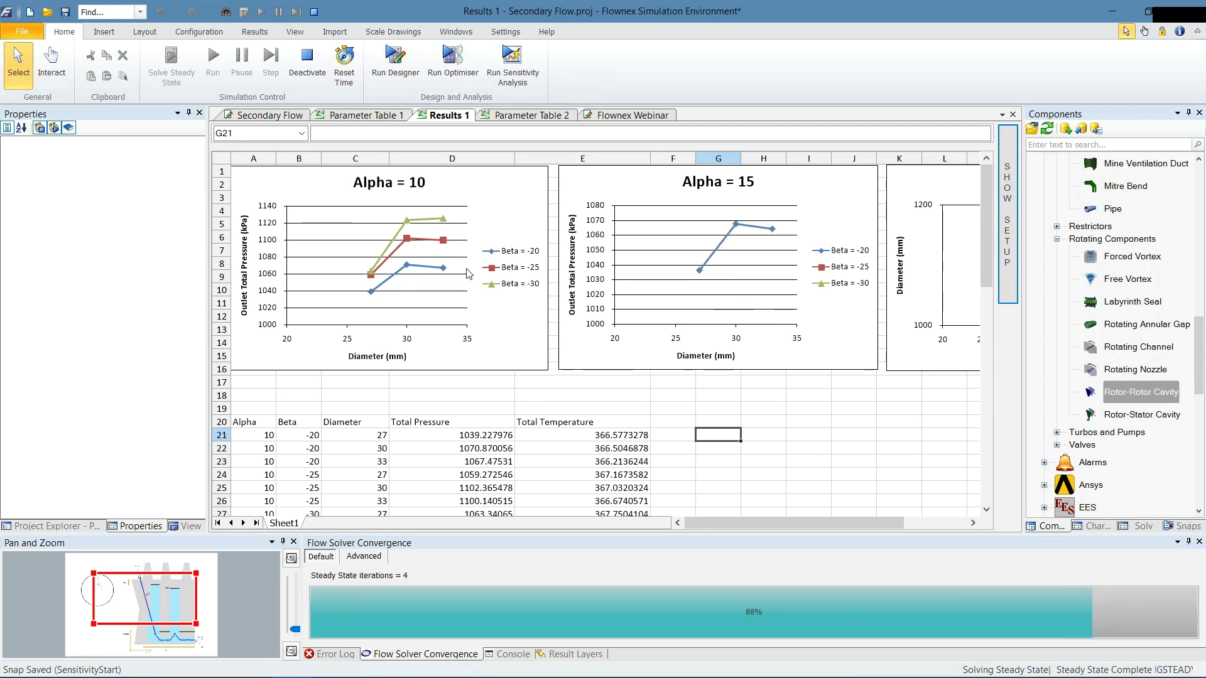
pyautogui.scroll(-1, 504, 414)
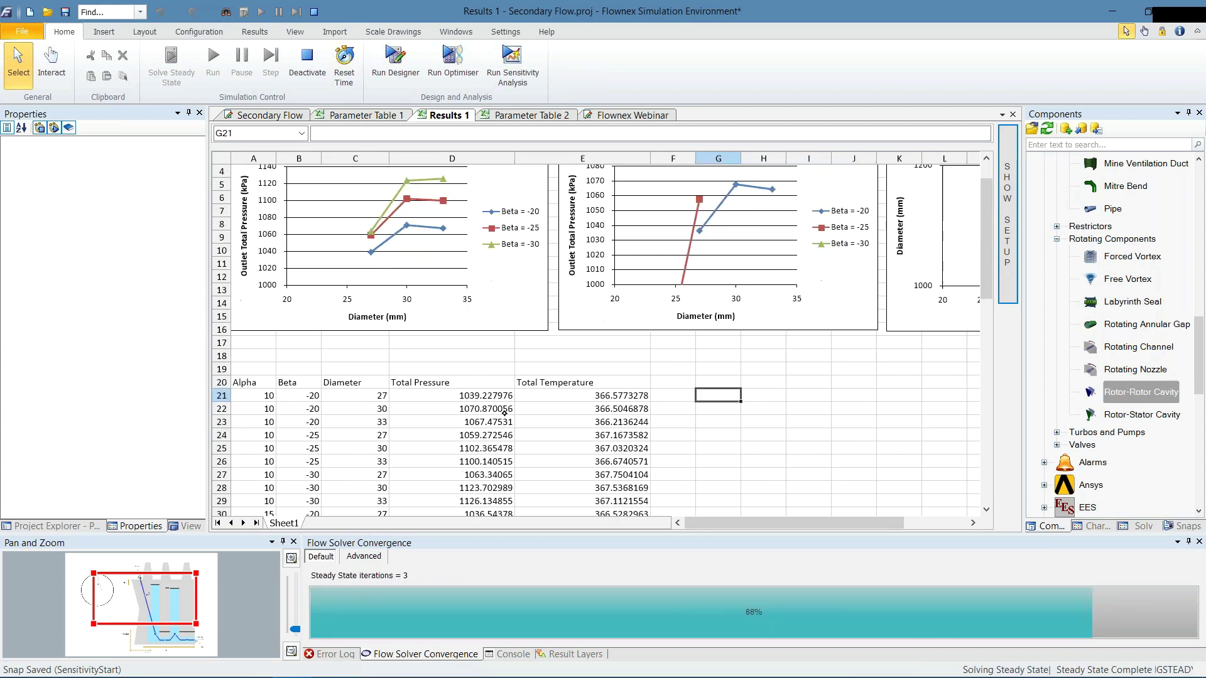
pyautogui.scroll(-5, 505, 413)
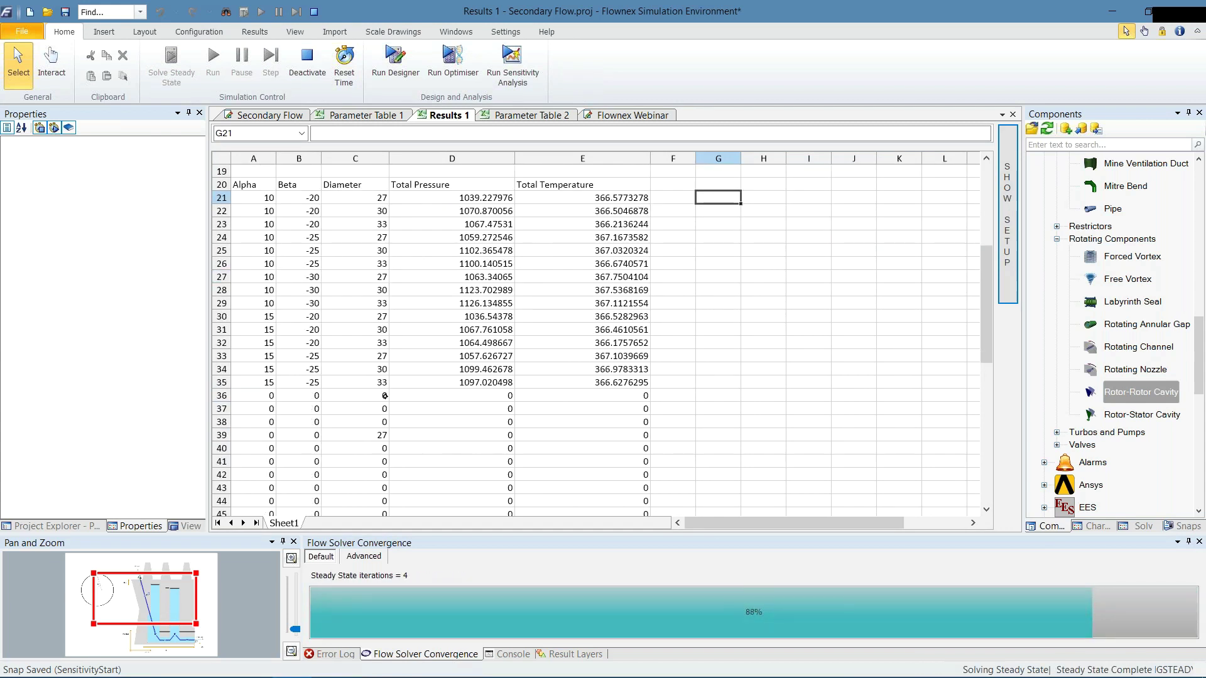
# Review the completed sensitivity table and the outlet total pressure charts for Alpha = 10 and Alpha = 15 on the Results 1 sheet
pyautogui.click(379, 409)
pyautogui.scroll(1, 449, 410)
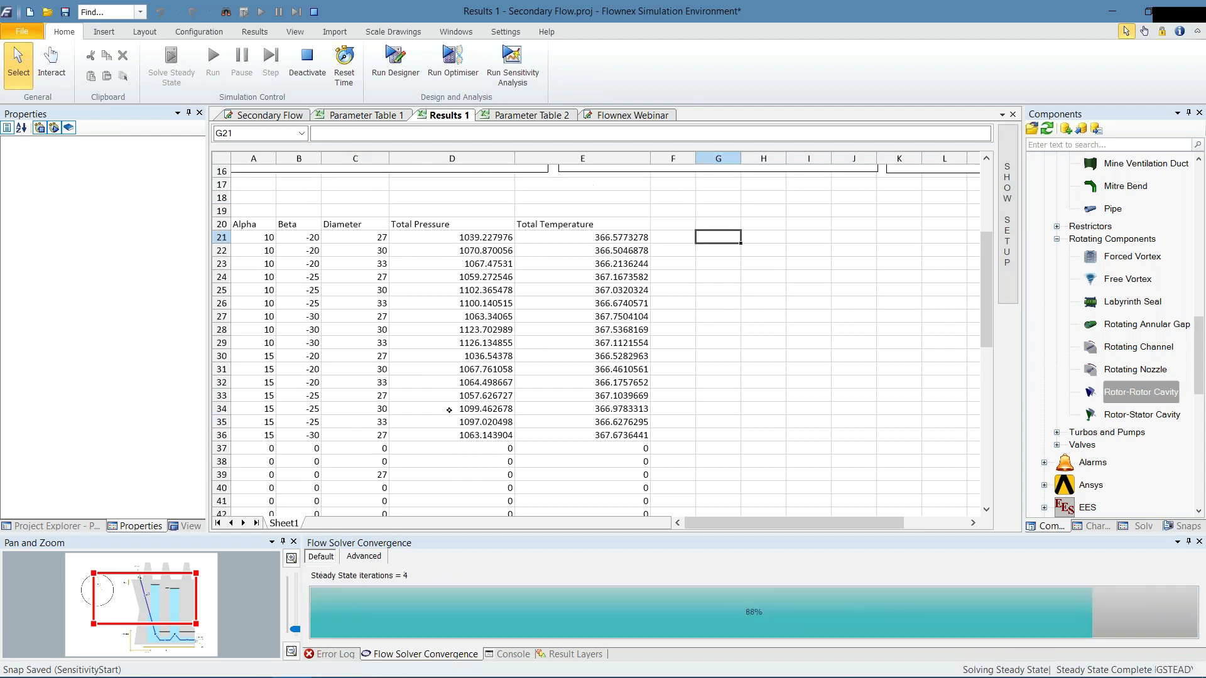
pyautogui.scroll(5, 449, 410)
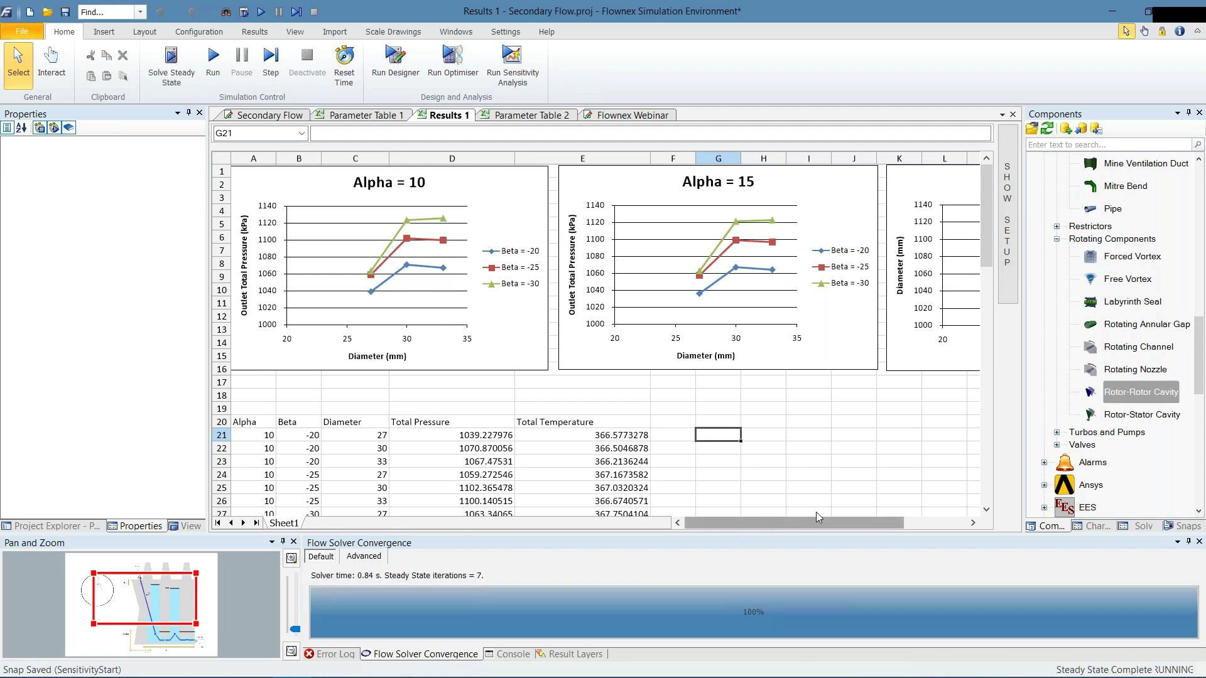
pyautogui.moveTo(817, 519)
pyautogui.mouseDown()
pyautogui.moveTo(879, 519)
pyautogui.moveTo(810, 518)
pyautogui.mouseUp()
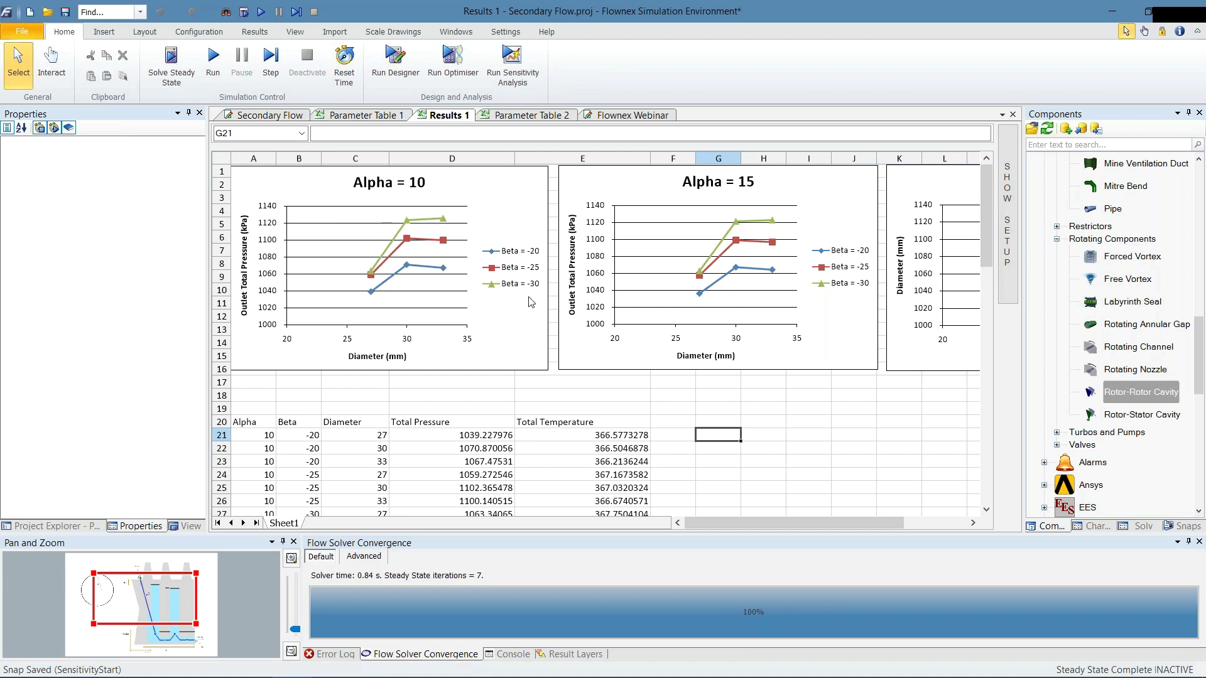
pyautogui.moveTo(768, 522)
pyautogui.mouseDown()
pyautogui.moveTo(852, 520)
pyautogui.moveTo(771, 522)
pyautogui.mouseUp()
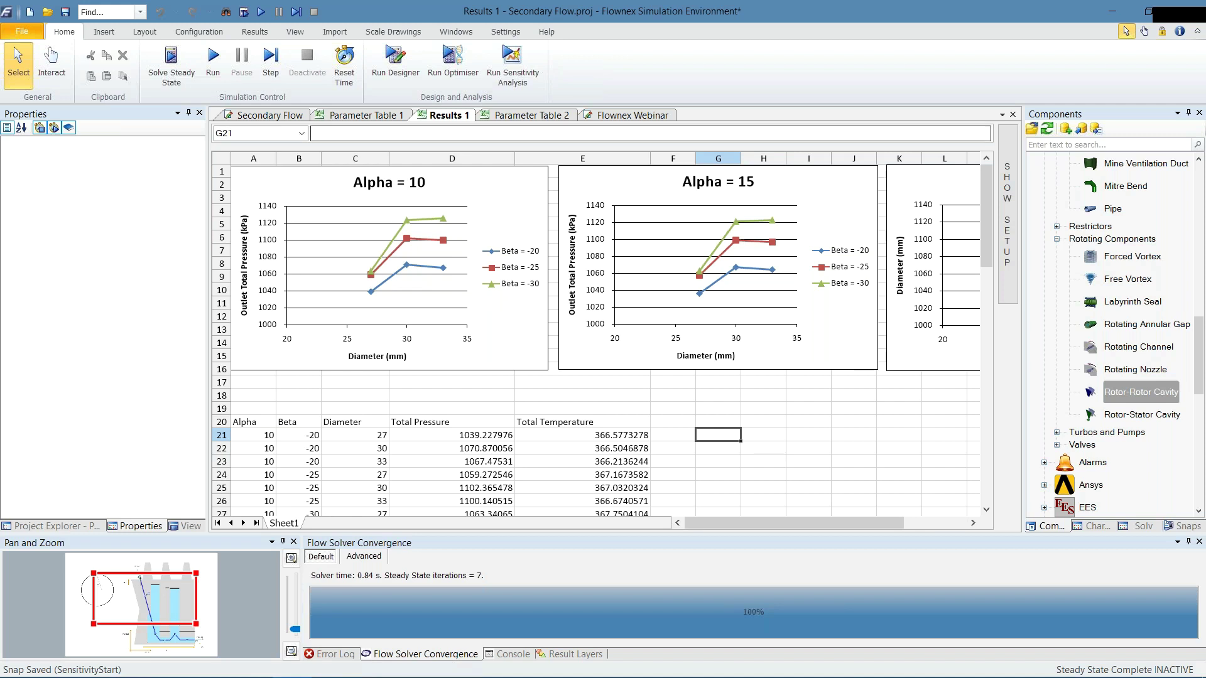
# Inspect the rotating channel's geometry near the inlet and the Alpha and Beta angles on the Secondary Flow drawing
pyautogui.hotkey('ctrl', 'Tab')
pyautogui.scroll(-3, 564, 197)
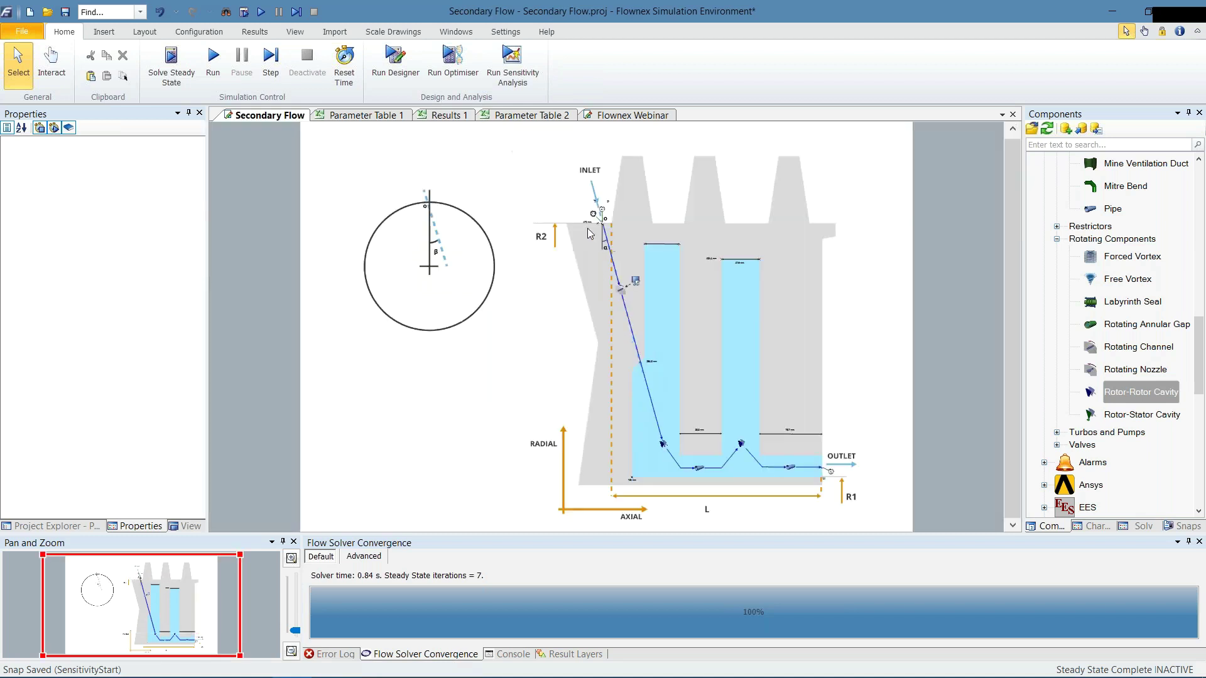
pyautogui.scroll(2, 598, 239)
pyautogui.scroll(-2, 596, 239)
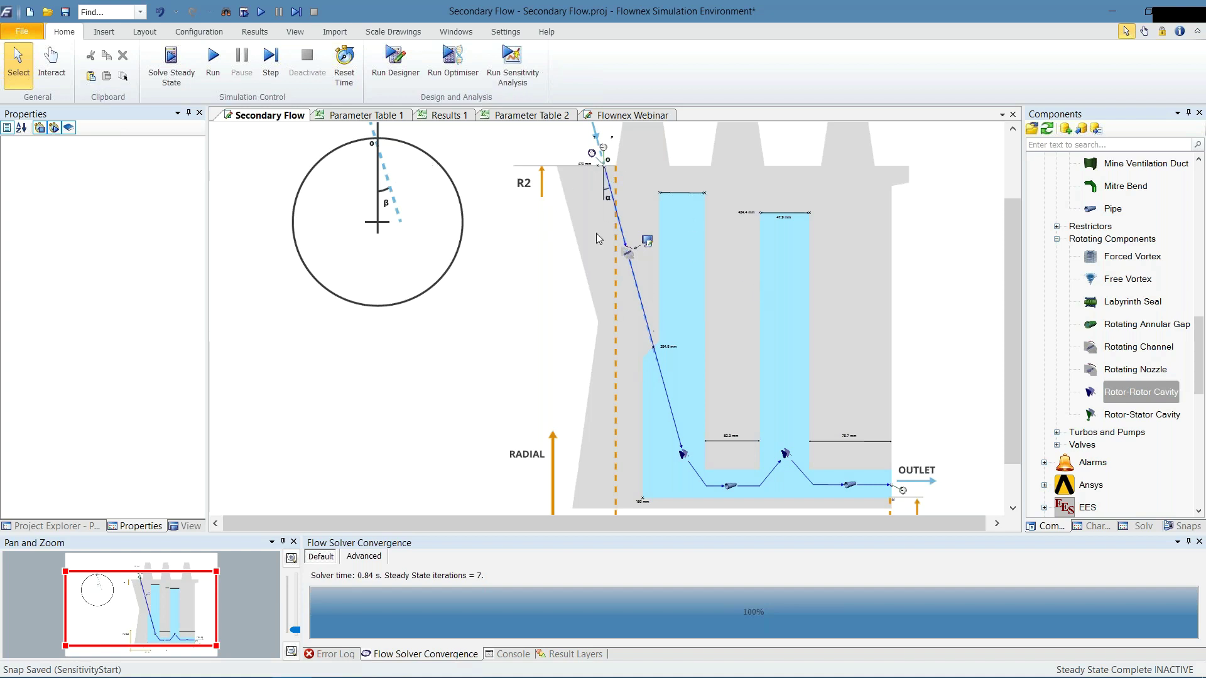
# Compare the Beta = -30 curves over the channel diameters in the Results 1 pressure charts
pyautogui.click(494, 116)
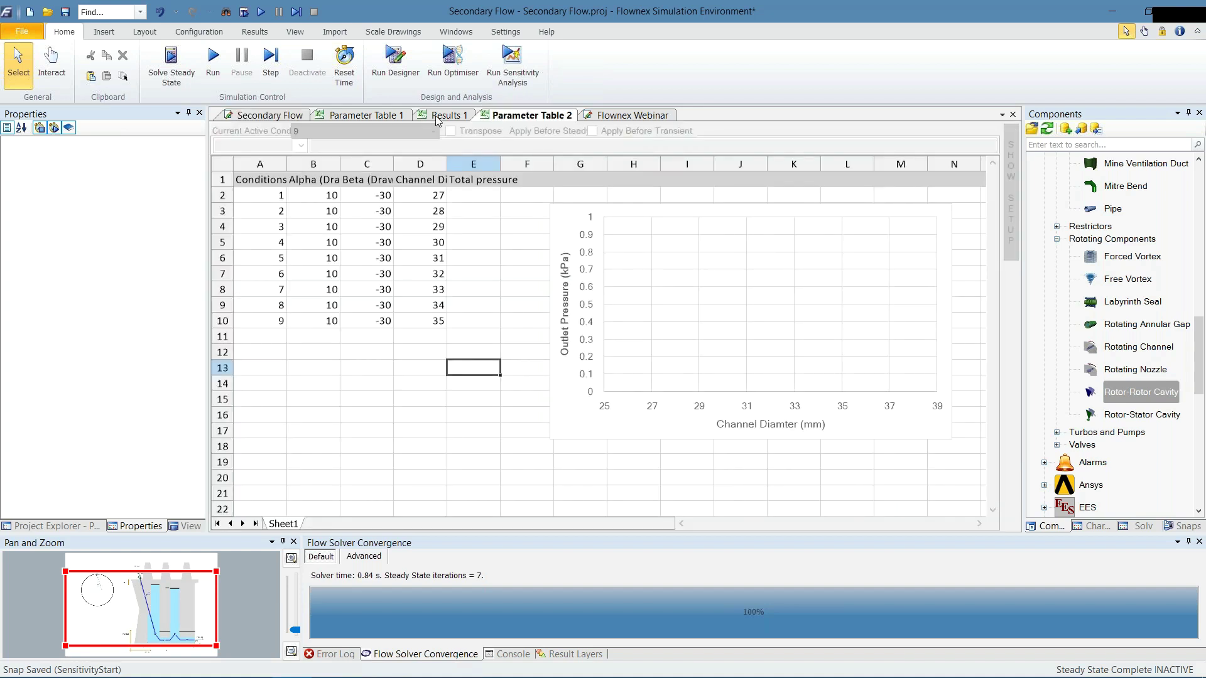
pyautogui.click(438, 116)
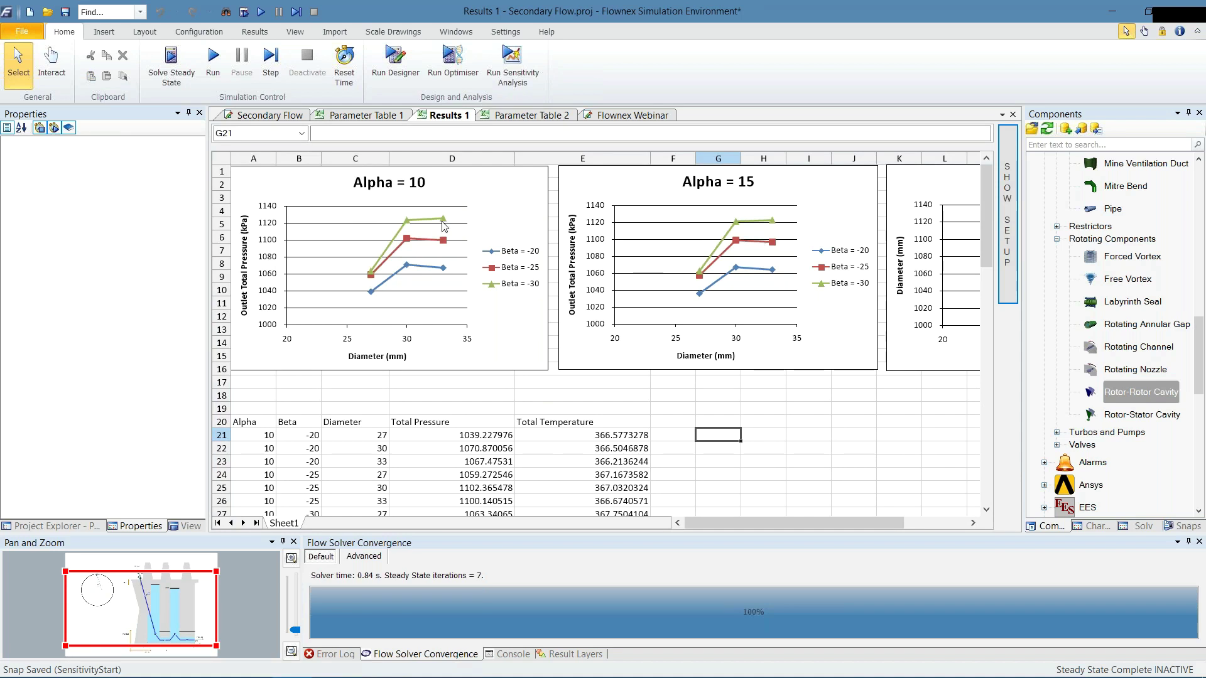
pyautogui.moveTo(759, 525); pyautogui.dragTo(816, 523)
pyautogui.click(478, 395)
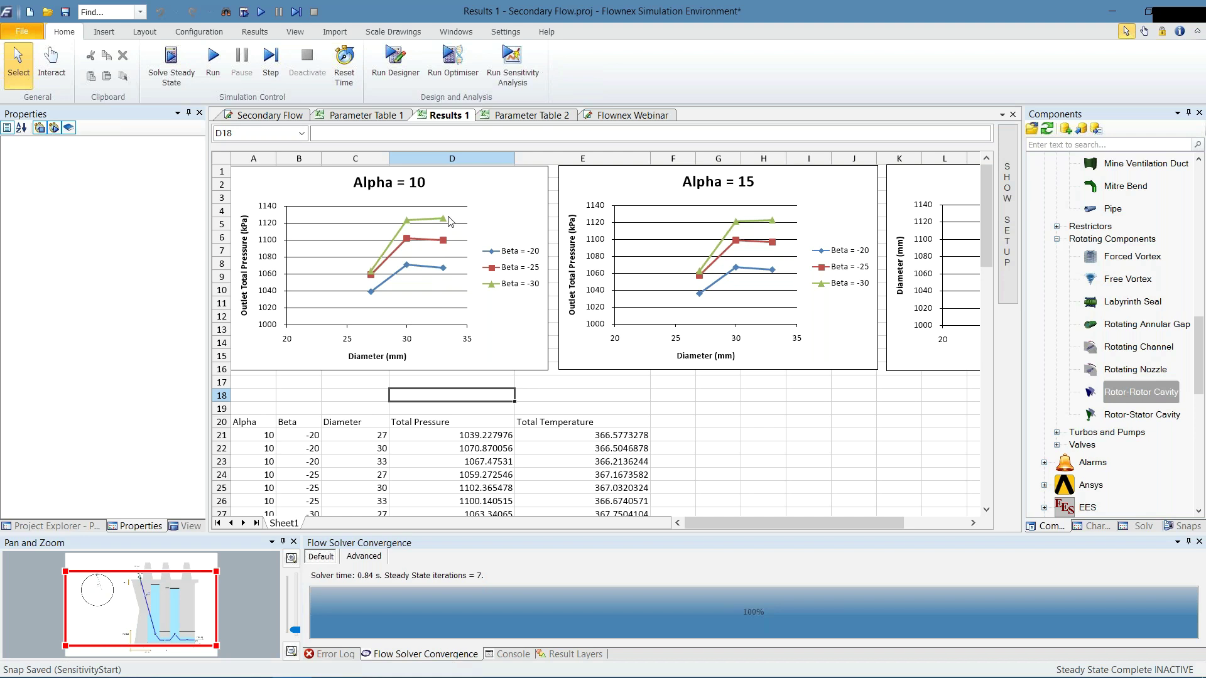
# Enable Parameter Table 2 and disable Parameter Table 1 among the project's Excel parameter tables
pyautogui.hotkey('ctrl', 'Tab')
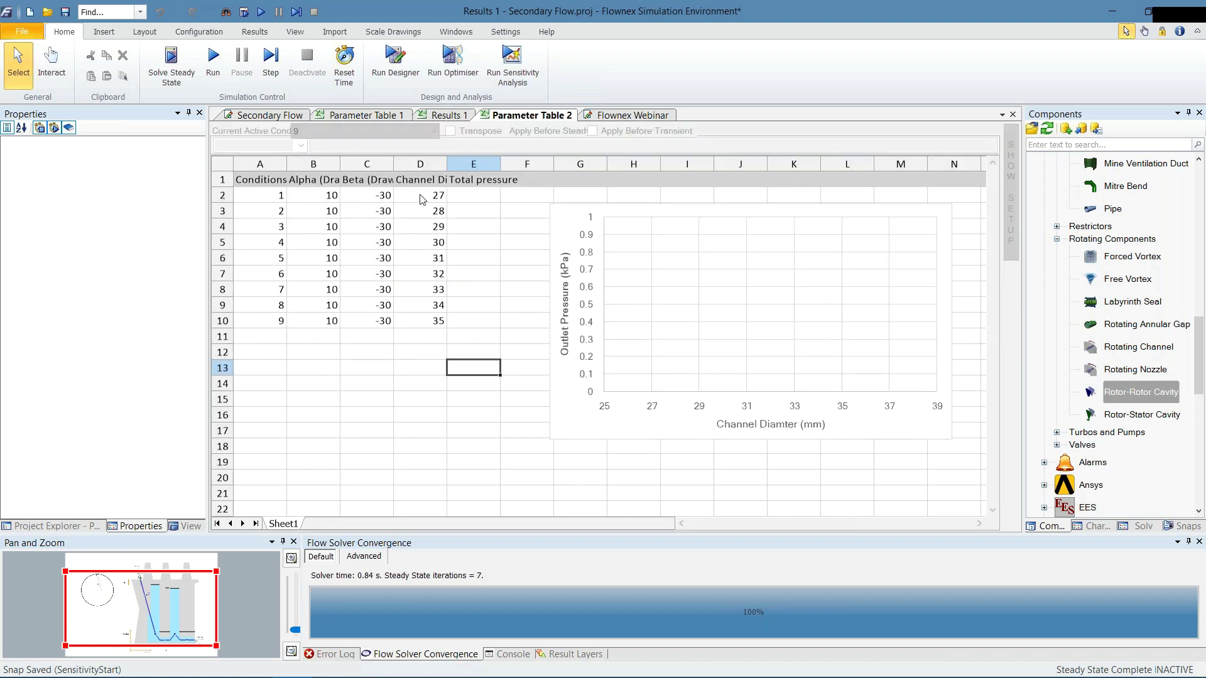
pyautogui.click(78, 527)
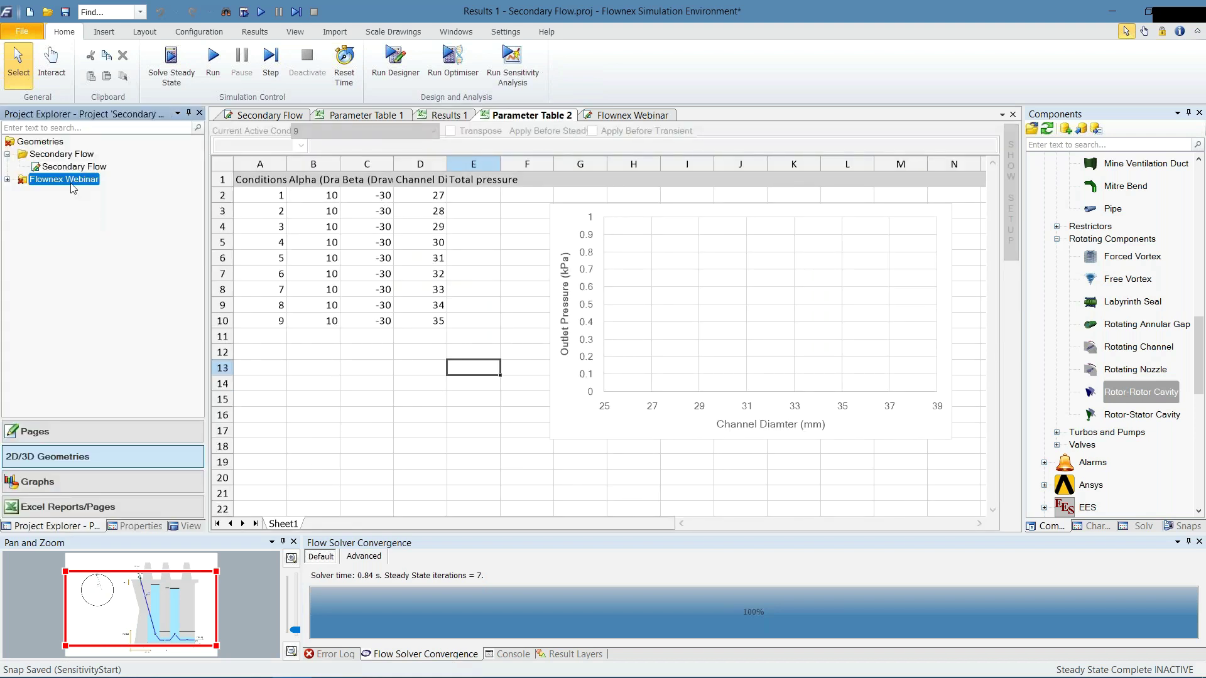
pyautogui.click(63, 506)
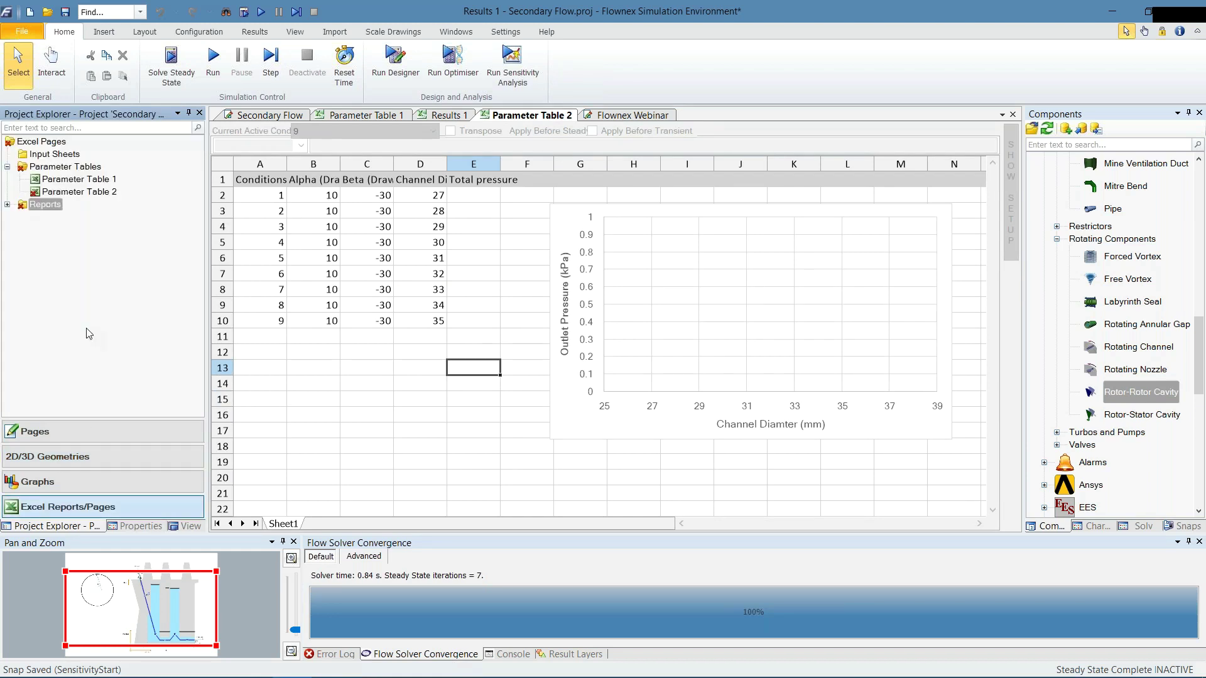
pyautogui.rightClick(83, 192)
pyautogui.click(119, 232)
pyautogui.rightClick(102, 179)
pyautogui.click(125, 234)
# Check the Alpha, Beta and channel diameter values and the empty total pressure column across the nine conditions of Parameter Table 2
pyautogui.moveTo(421, 195)
pyautogui.mouseDown()
pyautogui.moveTo(421, 243)
pyautogui.moveTo(421, 195)
pyautogui.mouseUp()
pyautogui.click(309, 197)
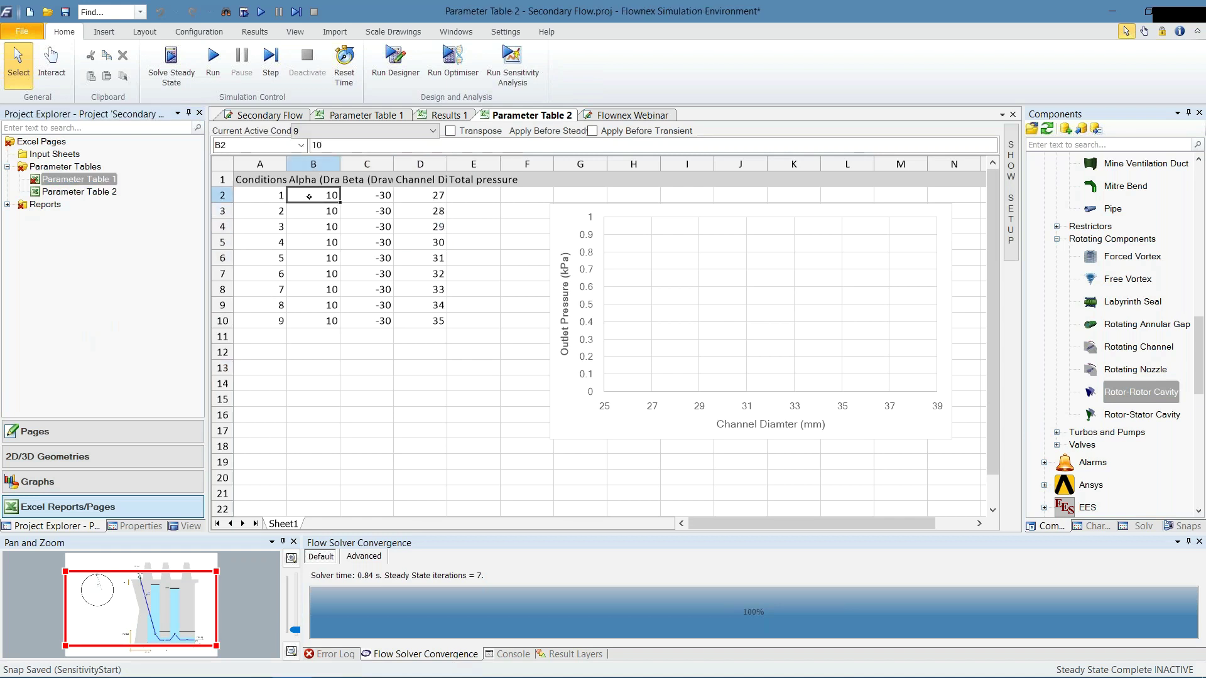
pyautogui.click(378, 197)
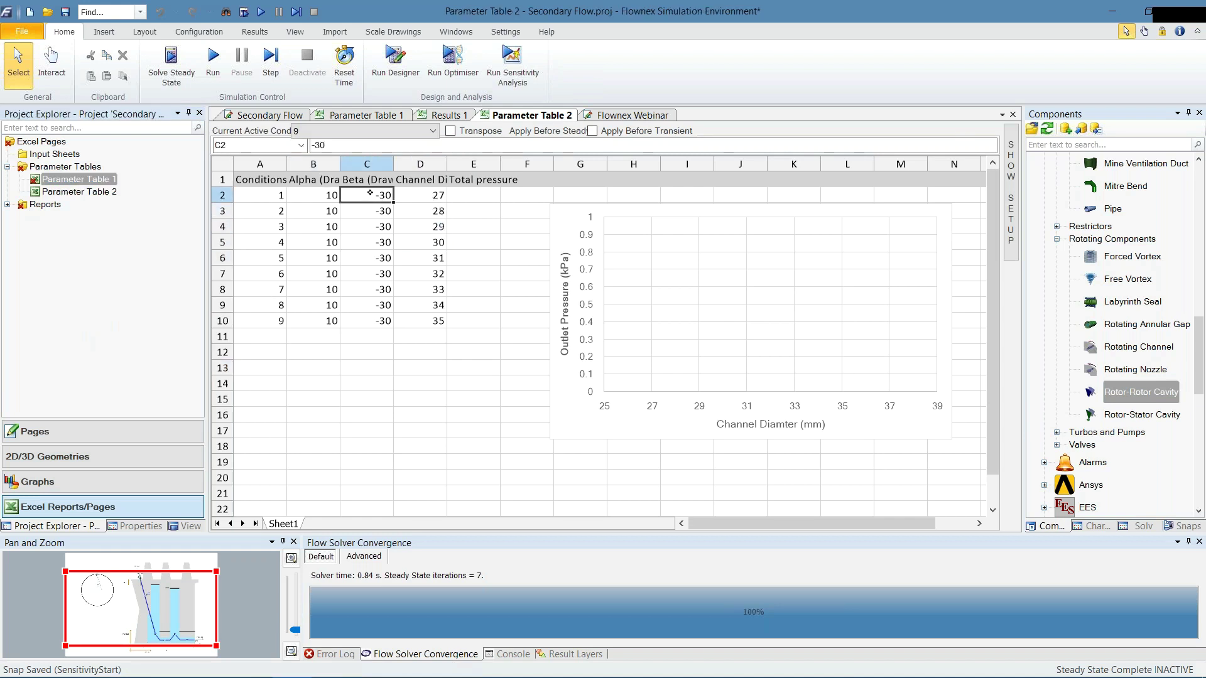
pyautogui.moveTo(409, 193); pyautogui.dragTo(435, 321)
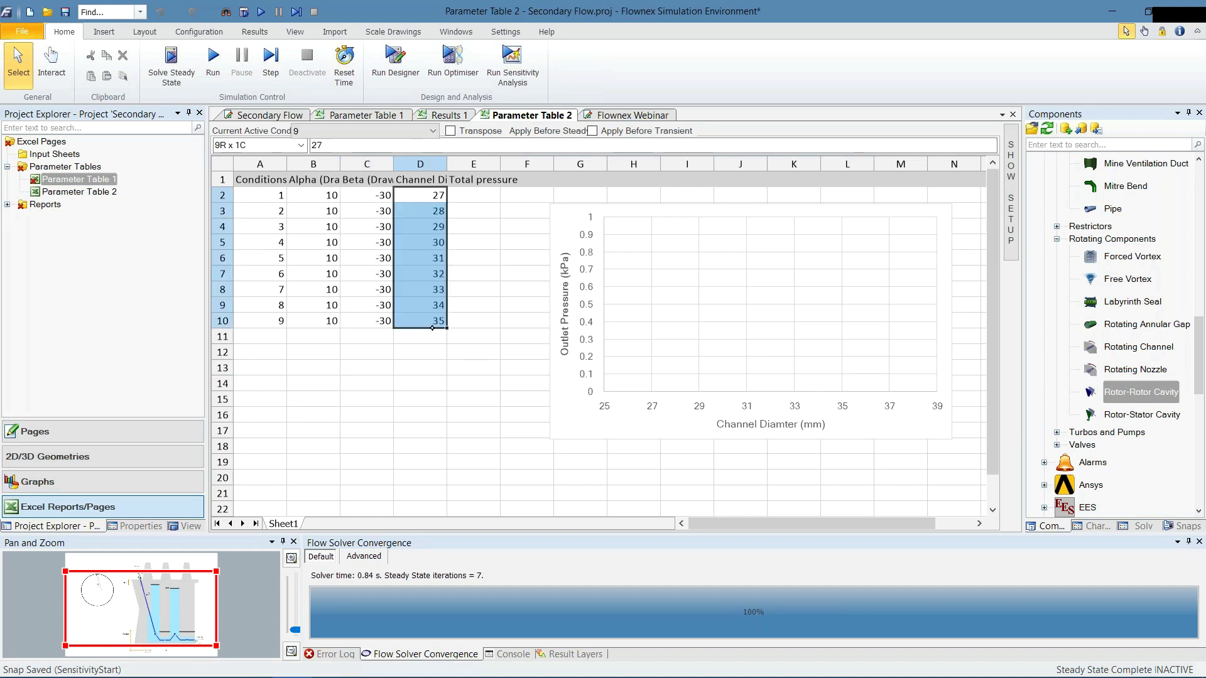
pyautogui.click(435, 321)
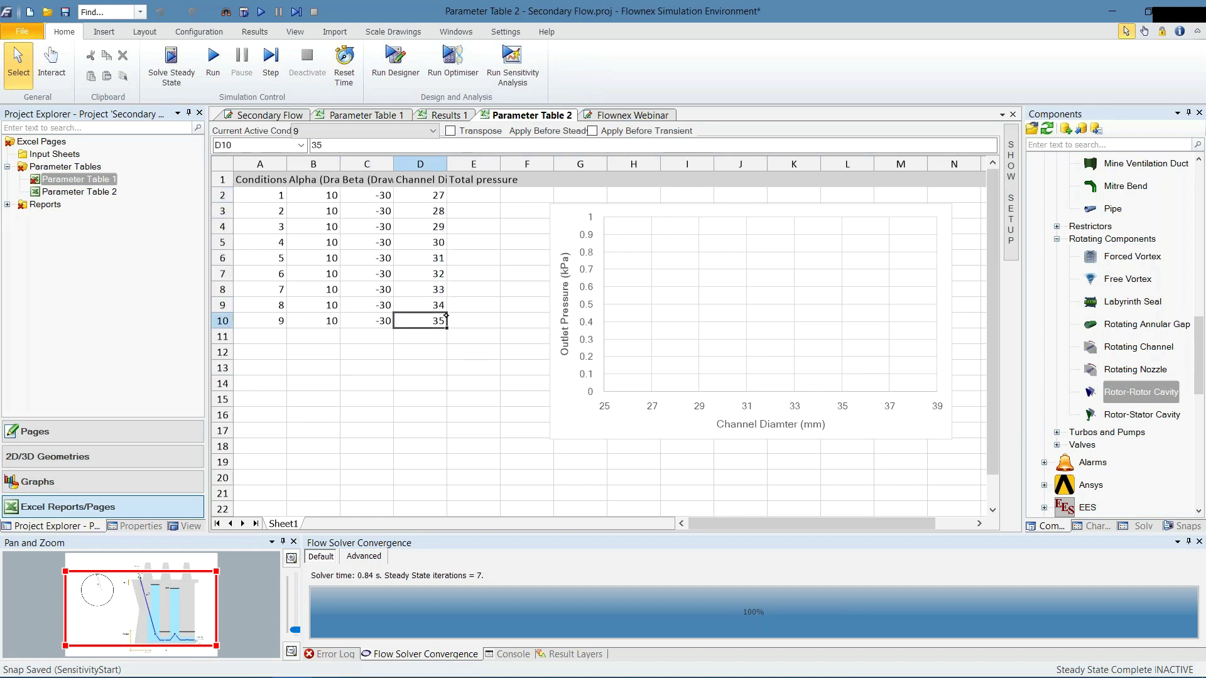
pyautogui.click(428, 195)
pyautogui.click(438, 211)
pyautogui.click(474, 226)
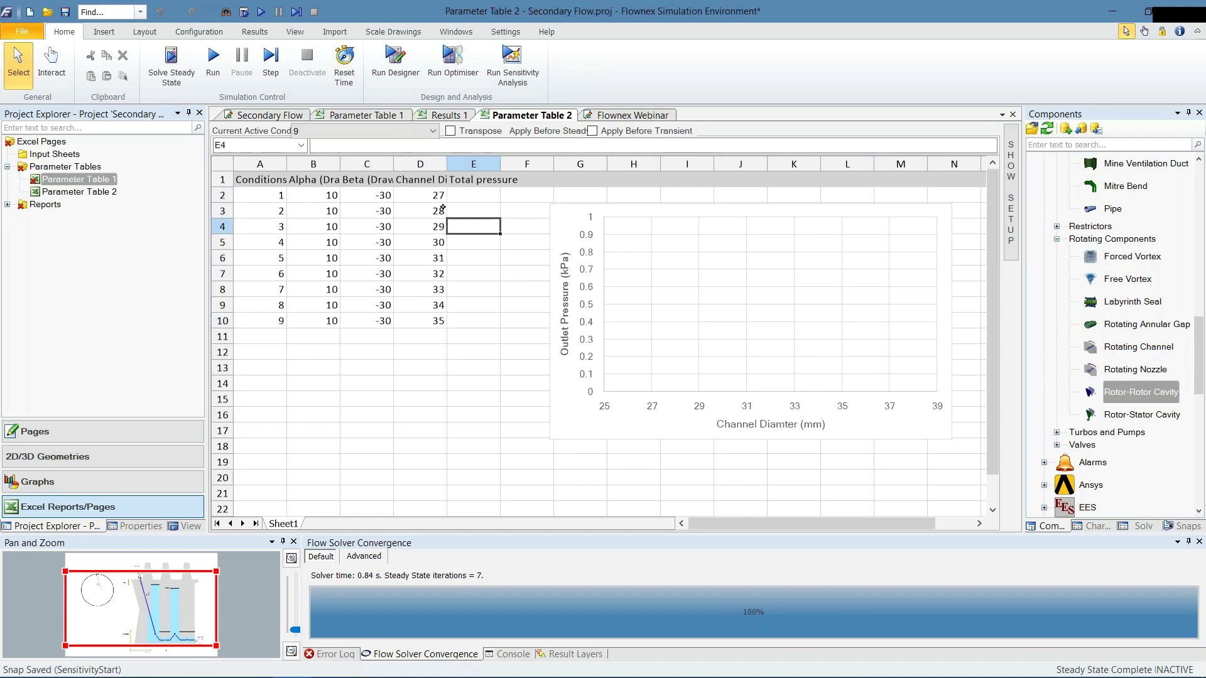
pyautogui.click(468, 196)
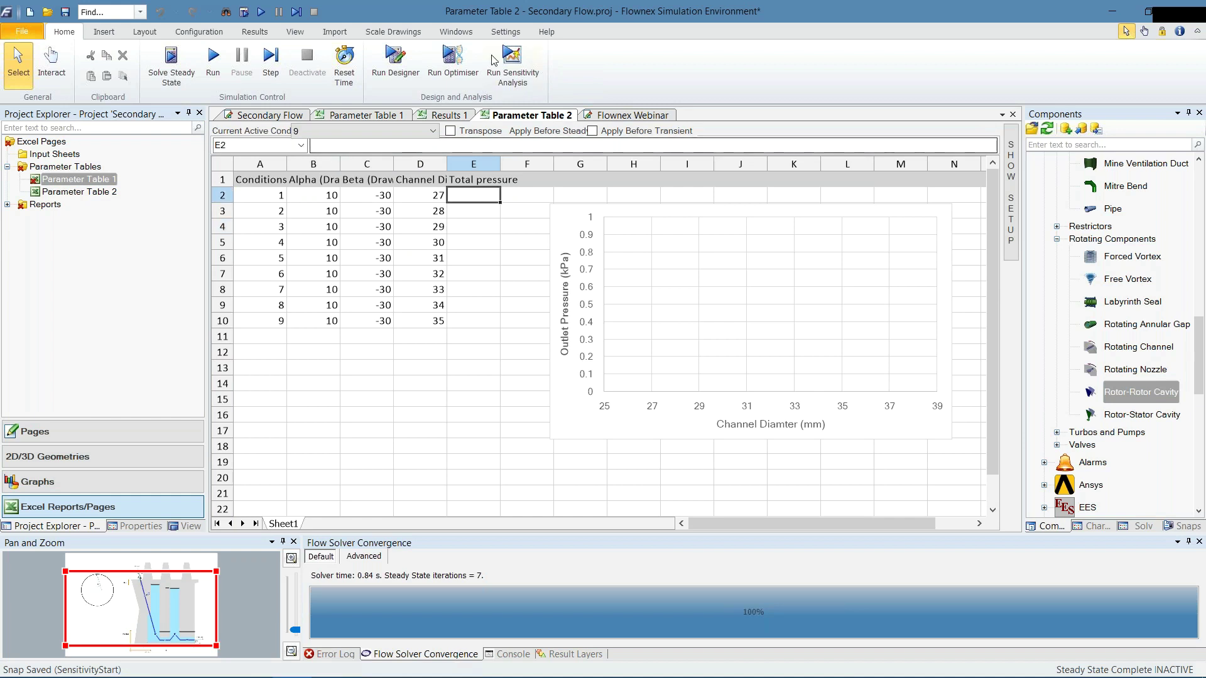
# Set Parameter Table 2 as the active sensitivity analysis configuration and run the sensitivity analysis
pyautogui.click(200, 32)
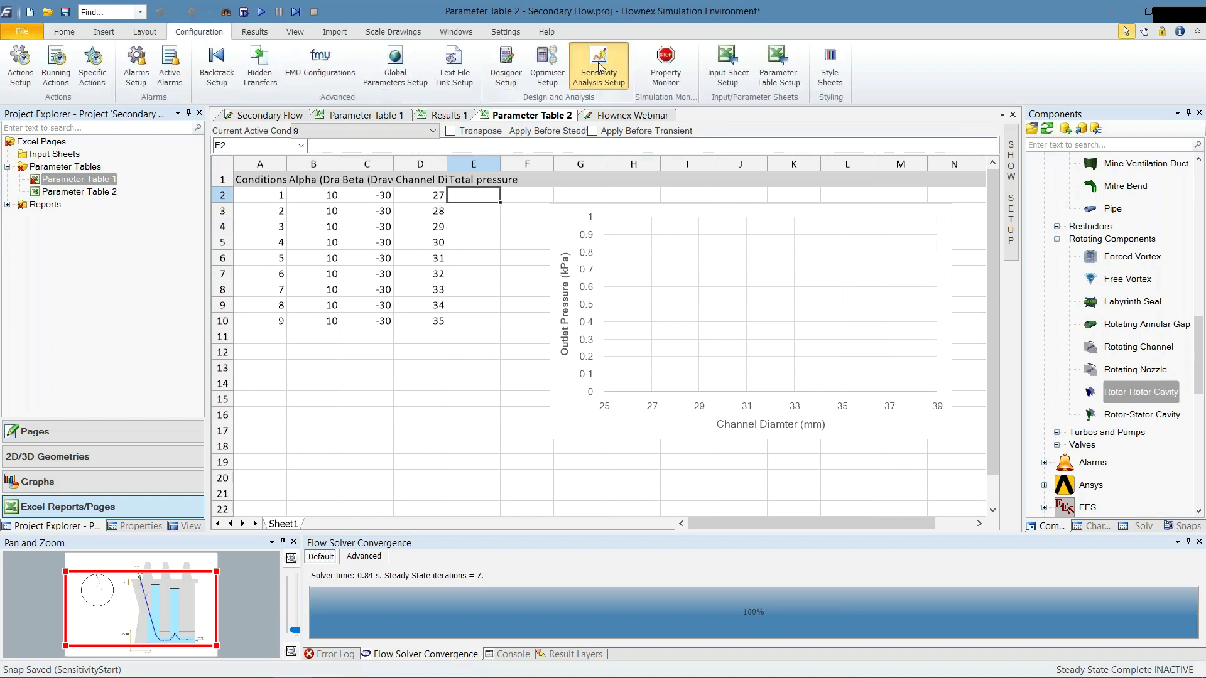
pyautogui.click(600, 68)
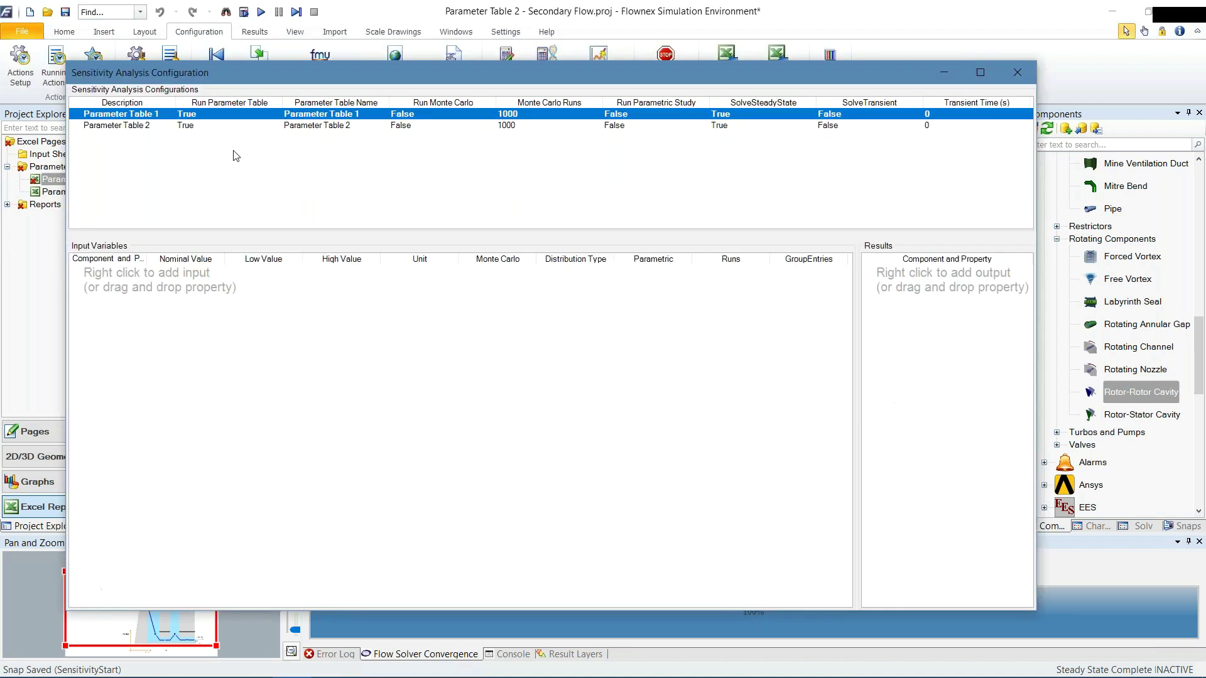
pyautogui.click(1018, 72)
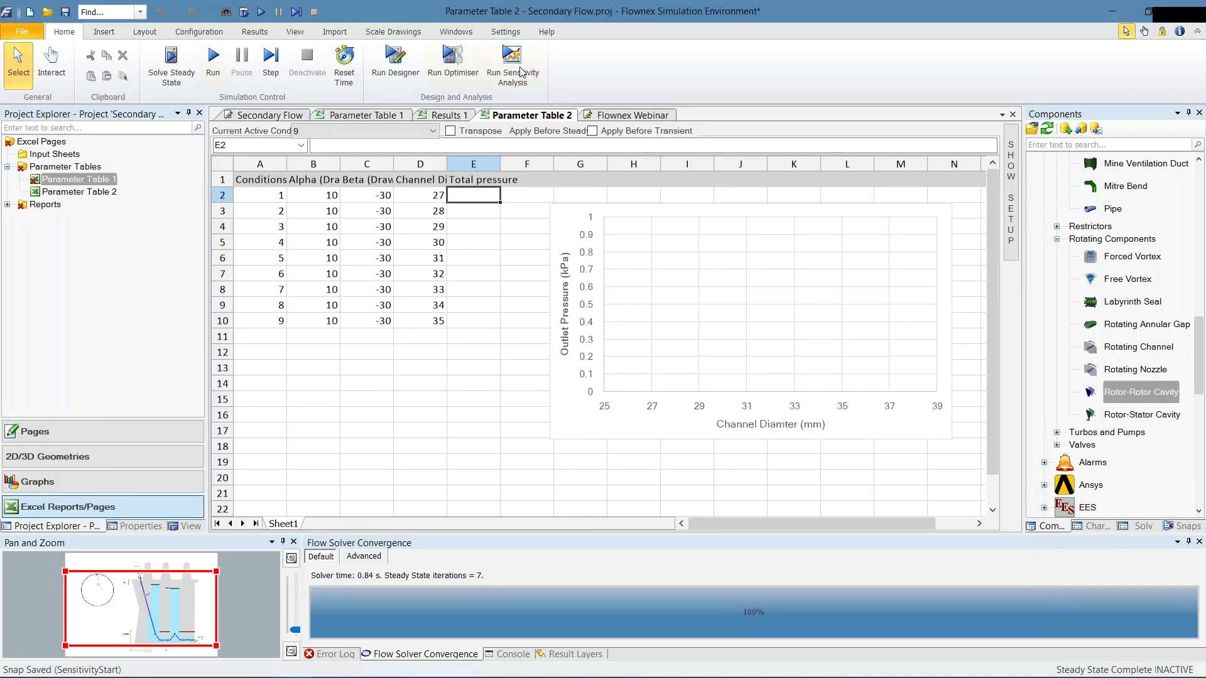
pyautogui.click(513, 63)
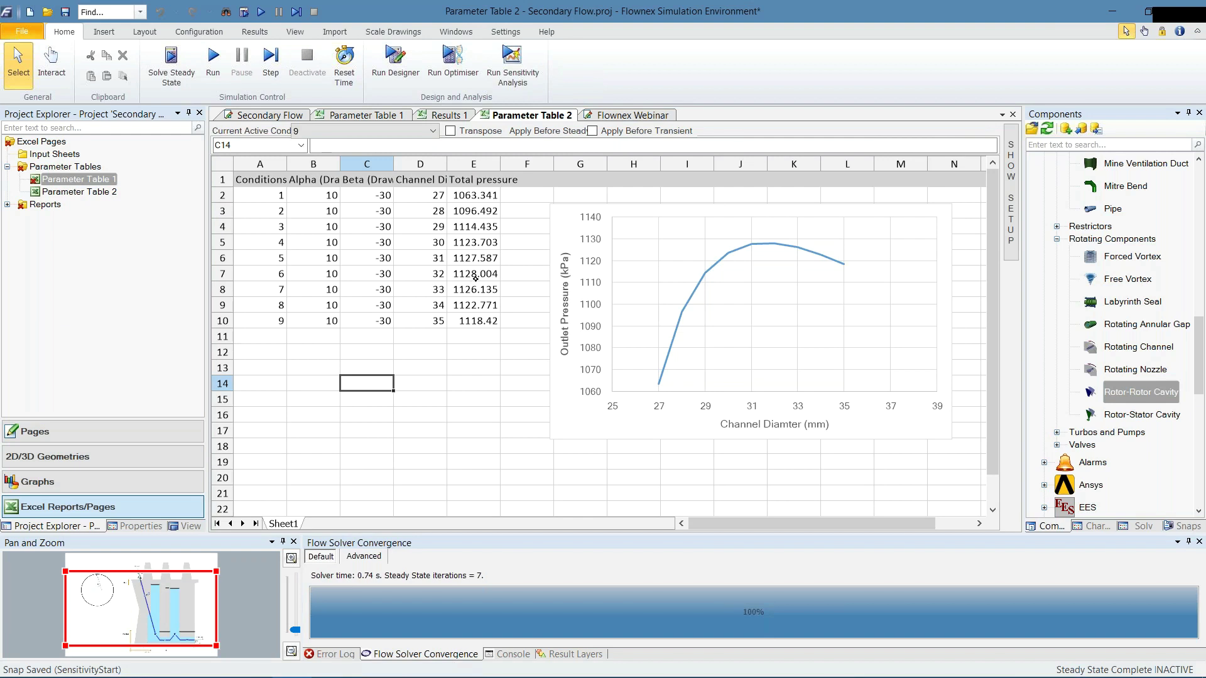
# Examine the 32 mm diameter condition's total pressure against the peak of the outlet pressure curve in Parameter Table 2
pyautogui.click(472, 274)
pyautogui.moveTo(471, 274); pyautogui.dragTo(300, 274)
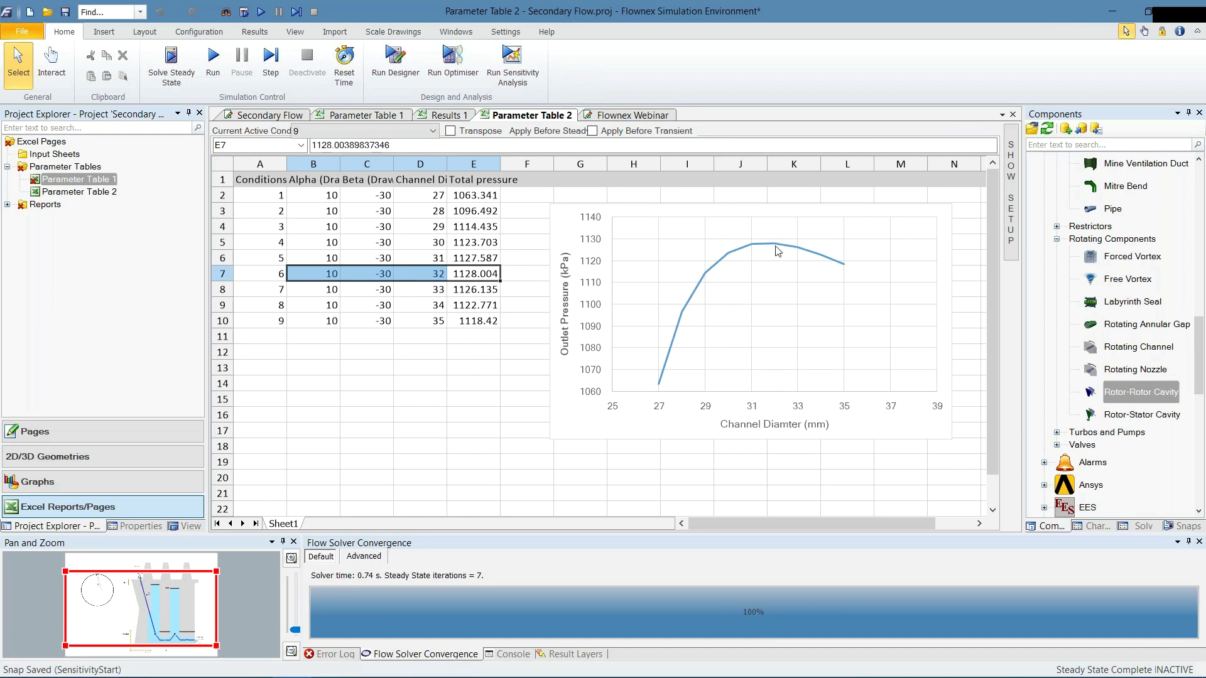
pyautogui.moveTo(470, 274); pyautogui.dragTo(435, 274)
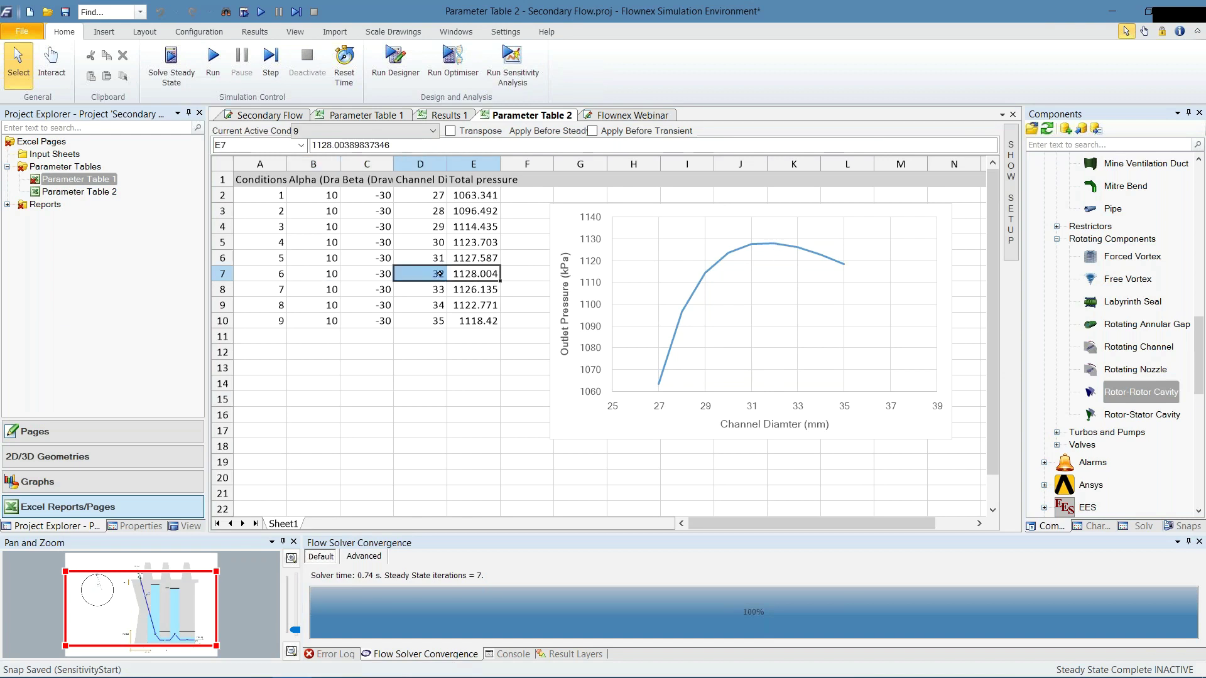
pyautogui.click(489, 275)
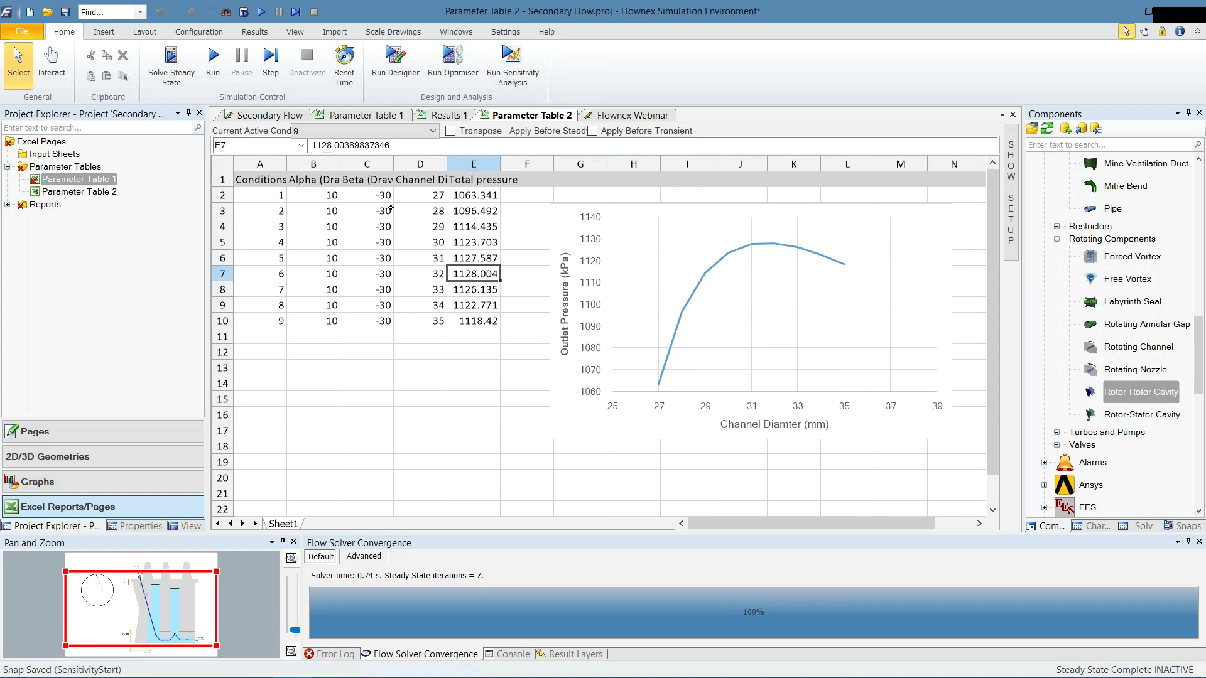
# Review the flow path on the Secondary Flow drawing from the inlet through the channel and rotor cavities to the outlet
pyautogui.click(300, 119)
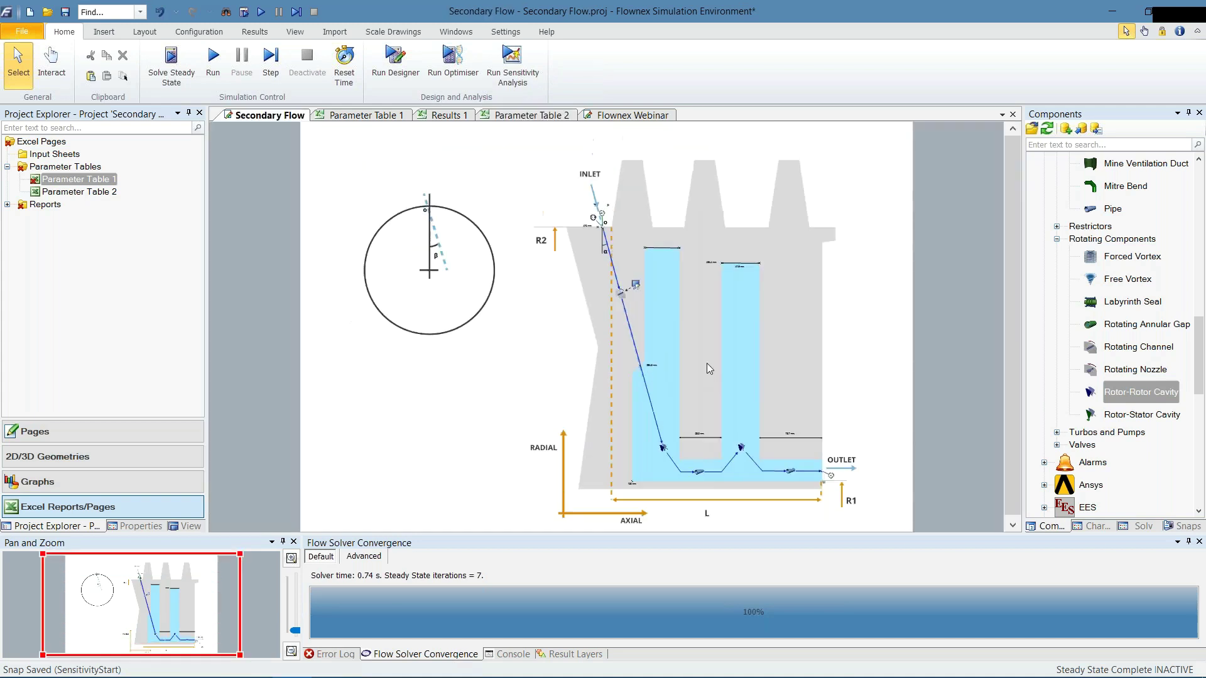
pyautogui.scroll(1, 695, 382)
pyautogui.scroll(-1, 687, 308)
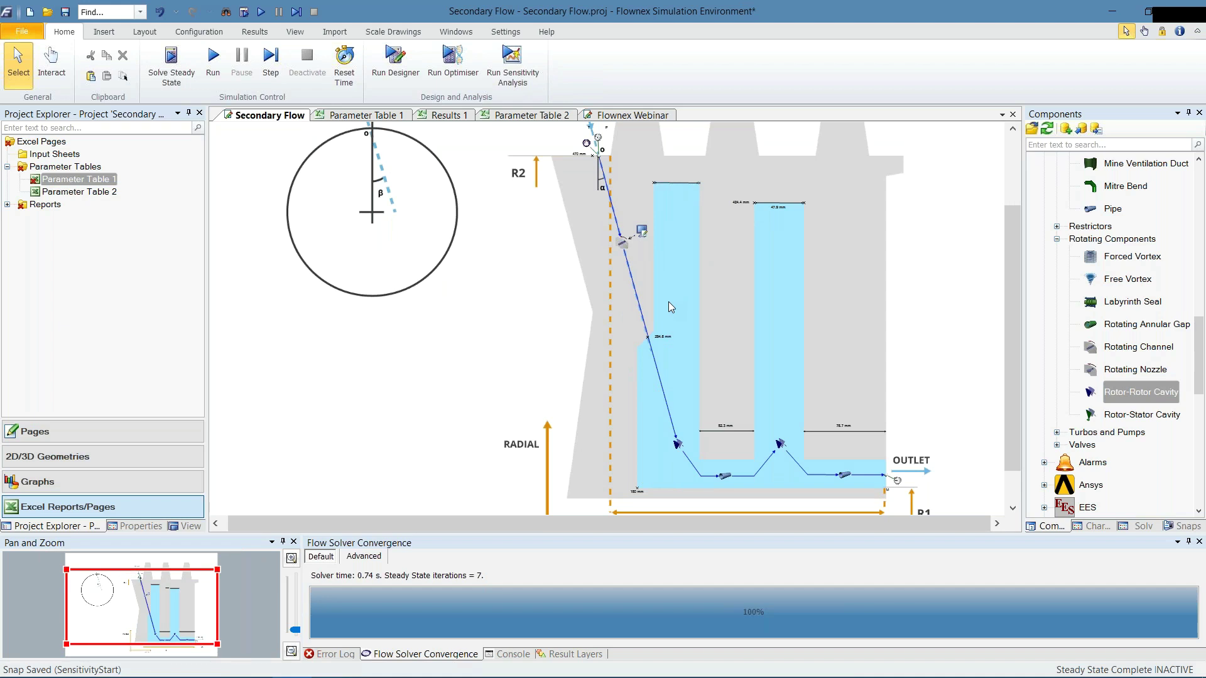
pyautogui.scroll(2, 669, 301)
pyautogui.scroll(1, 641, 251)
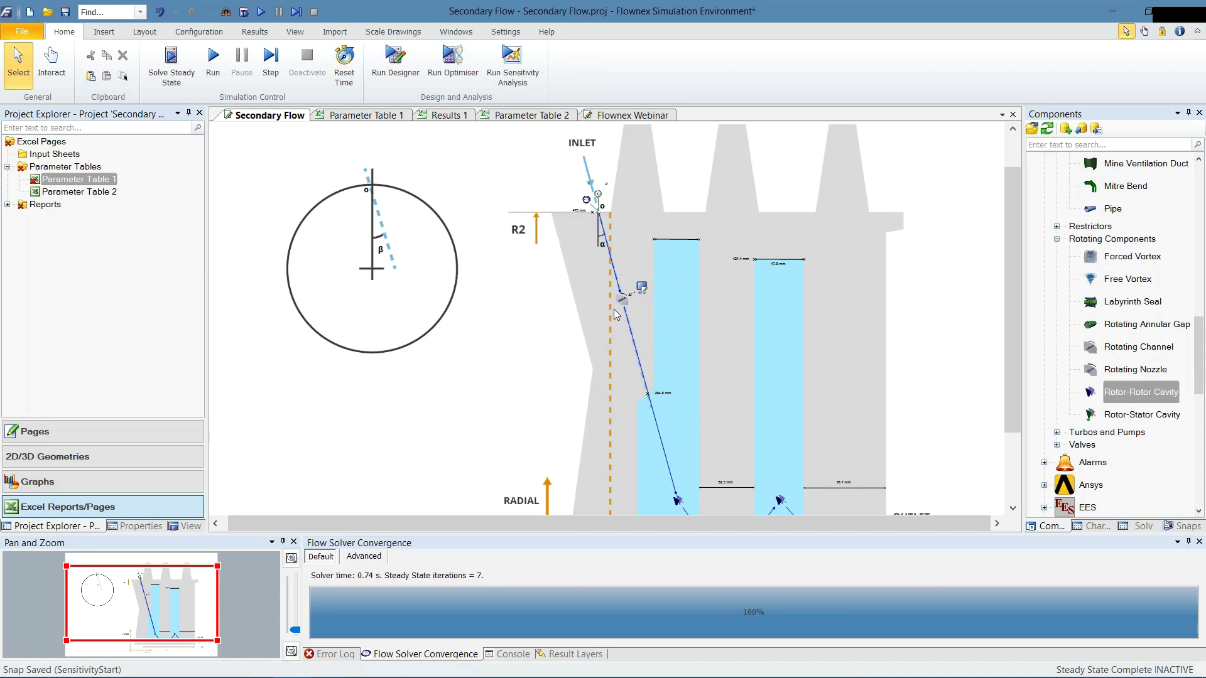
pyautogui.scroll(-2, 613, 309)
pyautogui.scroll(-2, 615, 311)
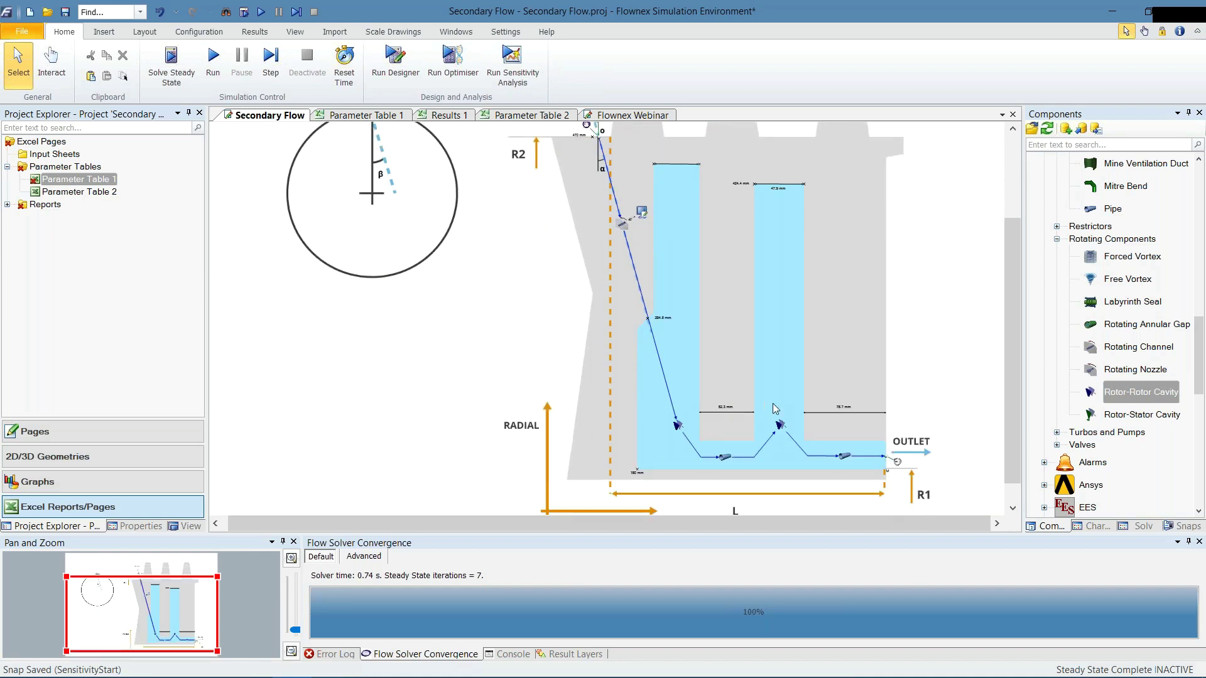
pyautogui.scroll(1, 620, 168)
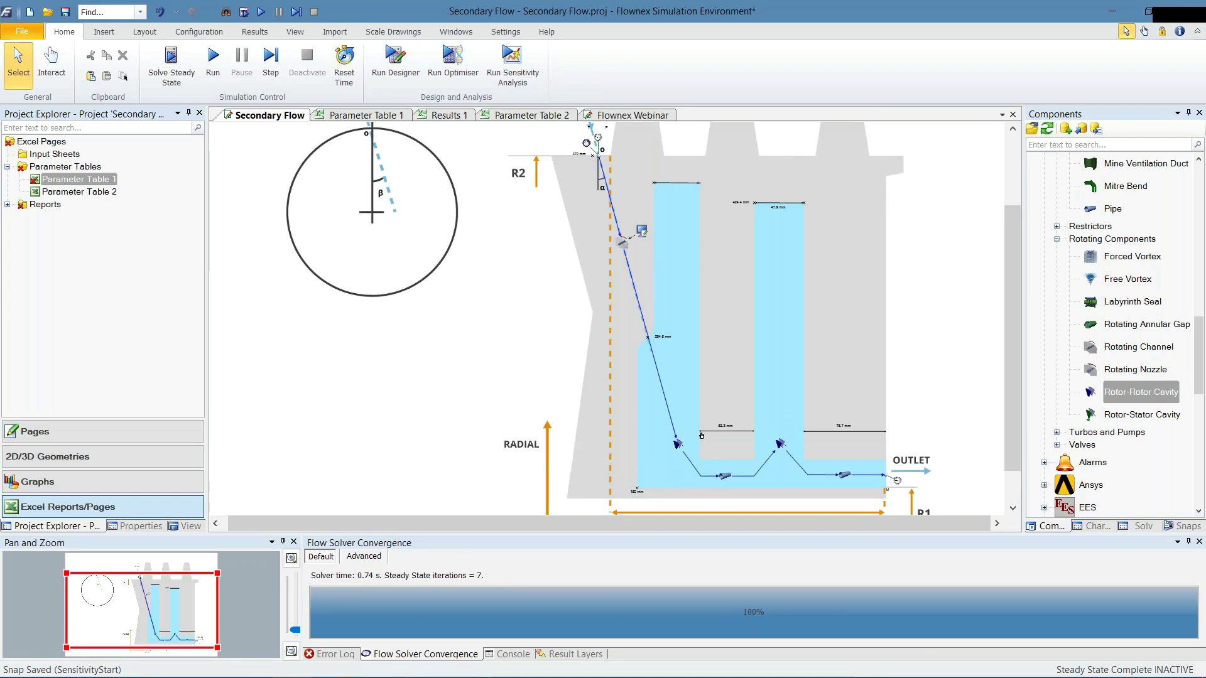
pyautogui.scroll(1, 663, 324)
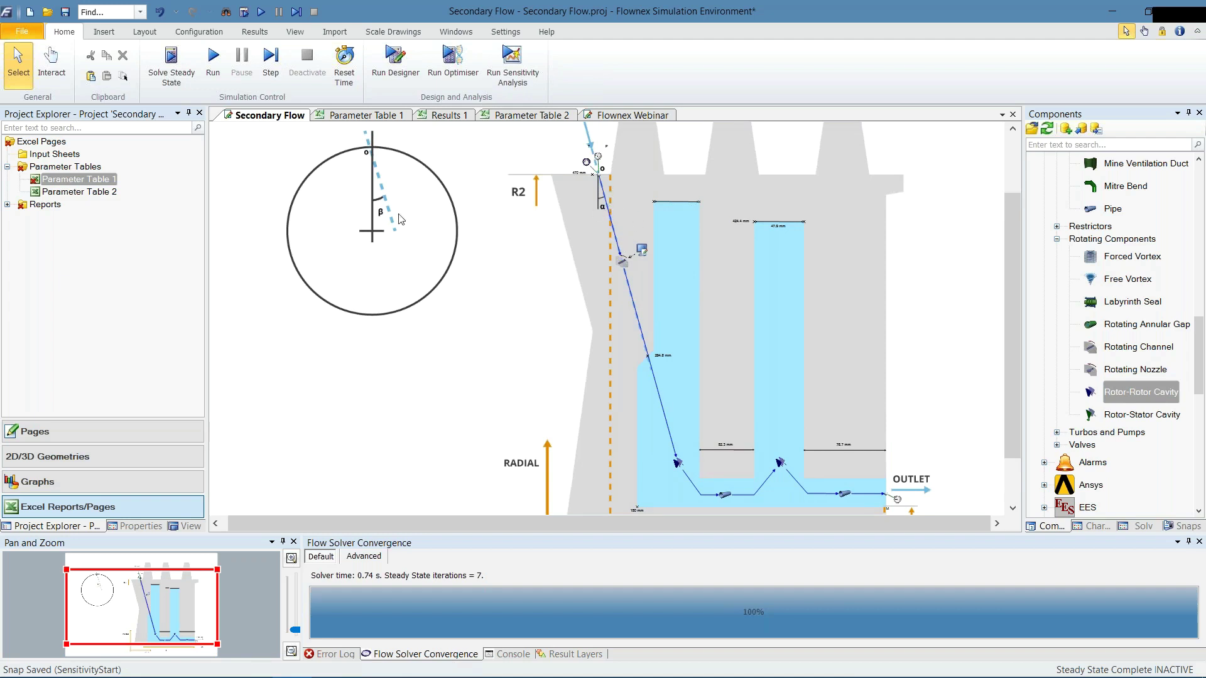
pyautogui.scroll(-1, 385, 225)
pyautogui.scroll(-1, 383, 223)
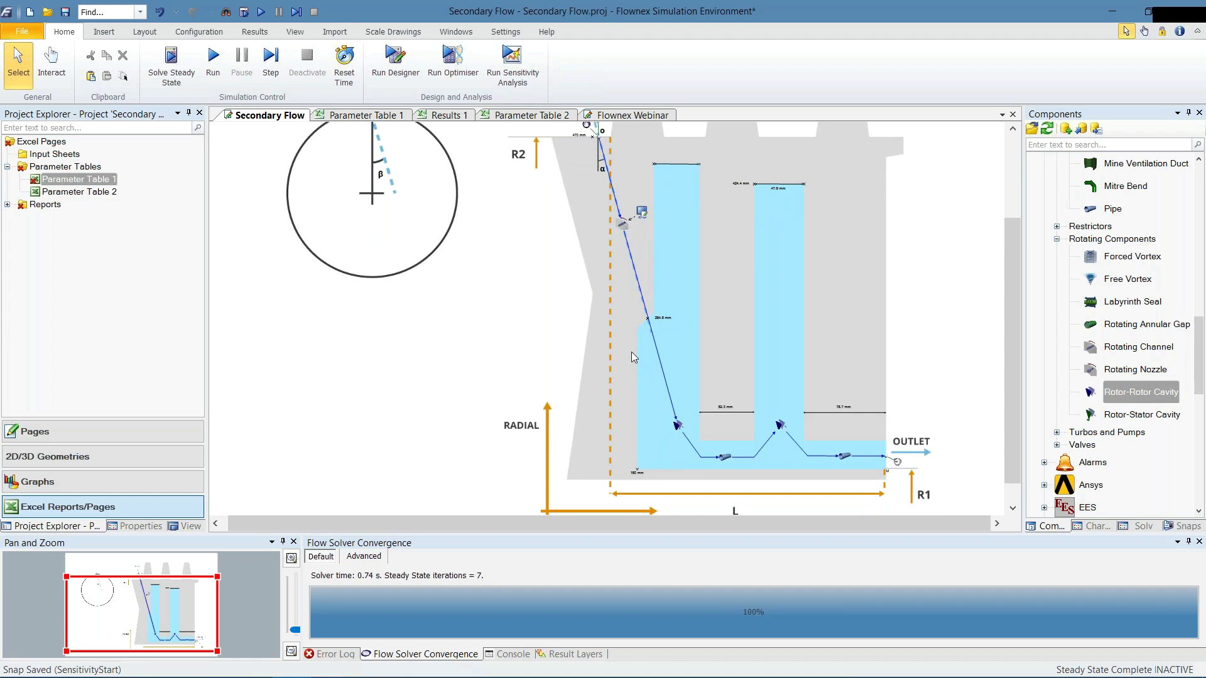
pyautogui.hotkey('alt', 'Tab')
pyautogui.press('Tab')
pyautogui.hotkey('shift', 'Tab')
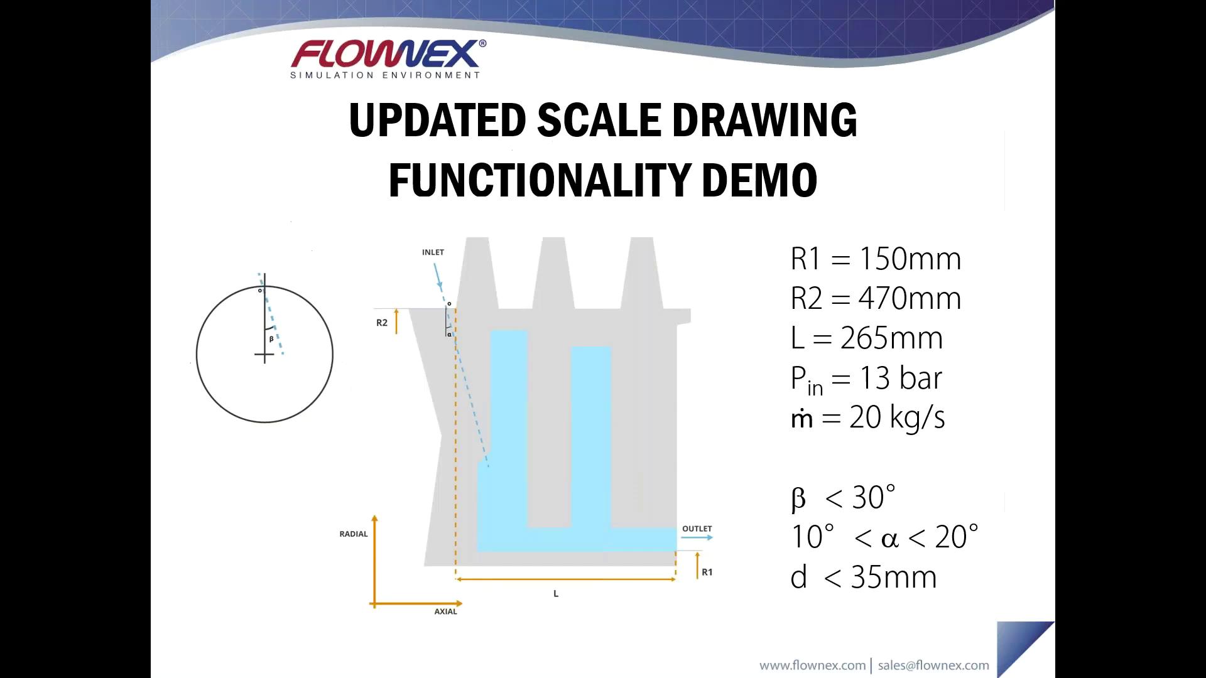
pyautogui.press('Right')
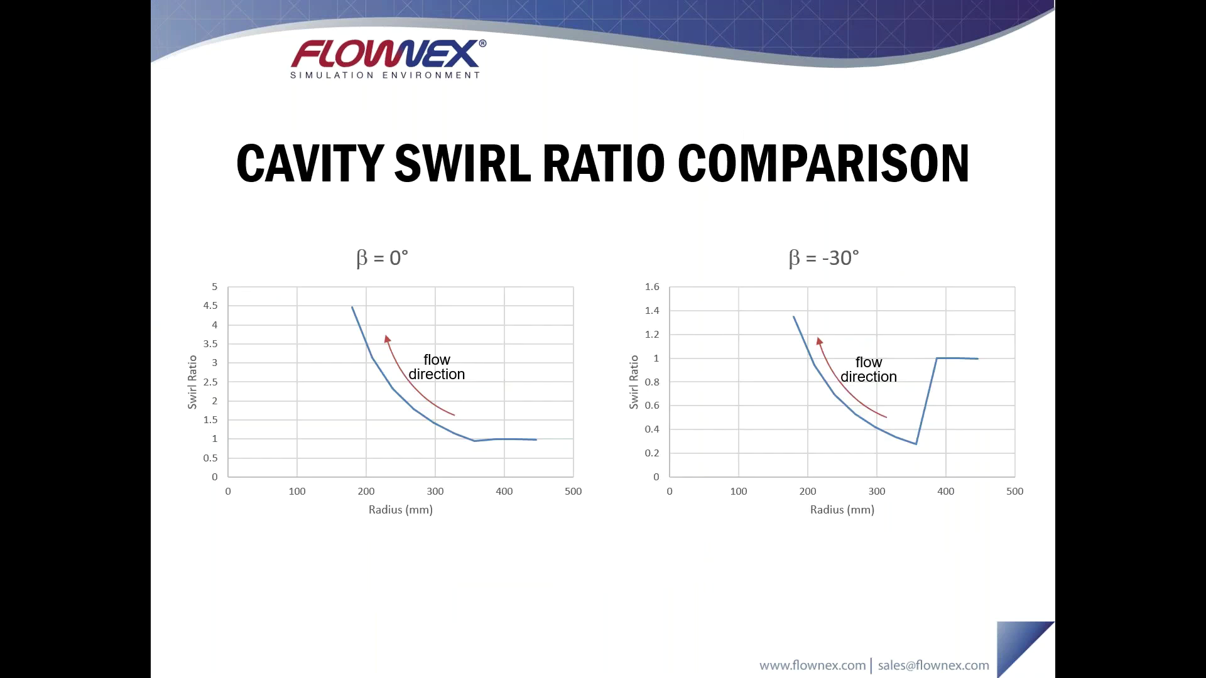
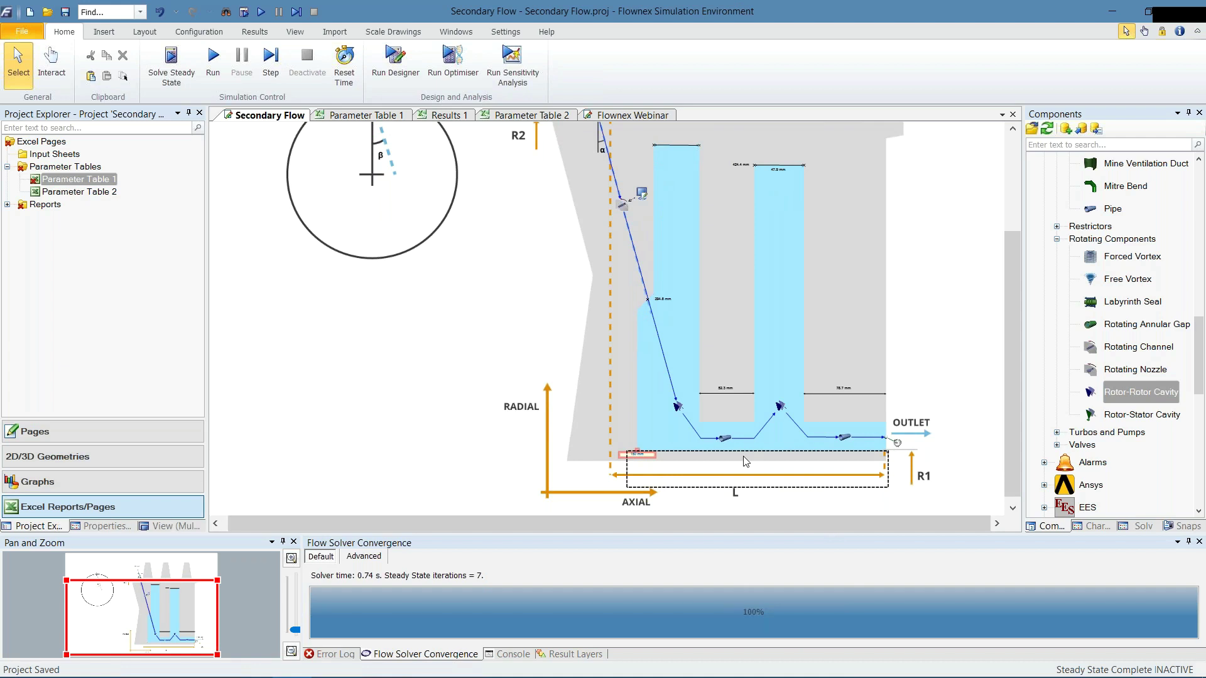
# Examine the rotor bore radius measurement and the flow path through the two rotor cavities to the outlet on the Secondary Flow drawing
pyautogui.click(746, 462)
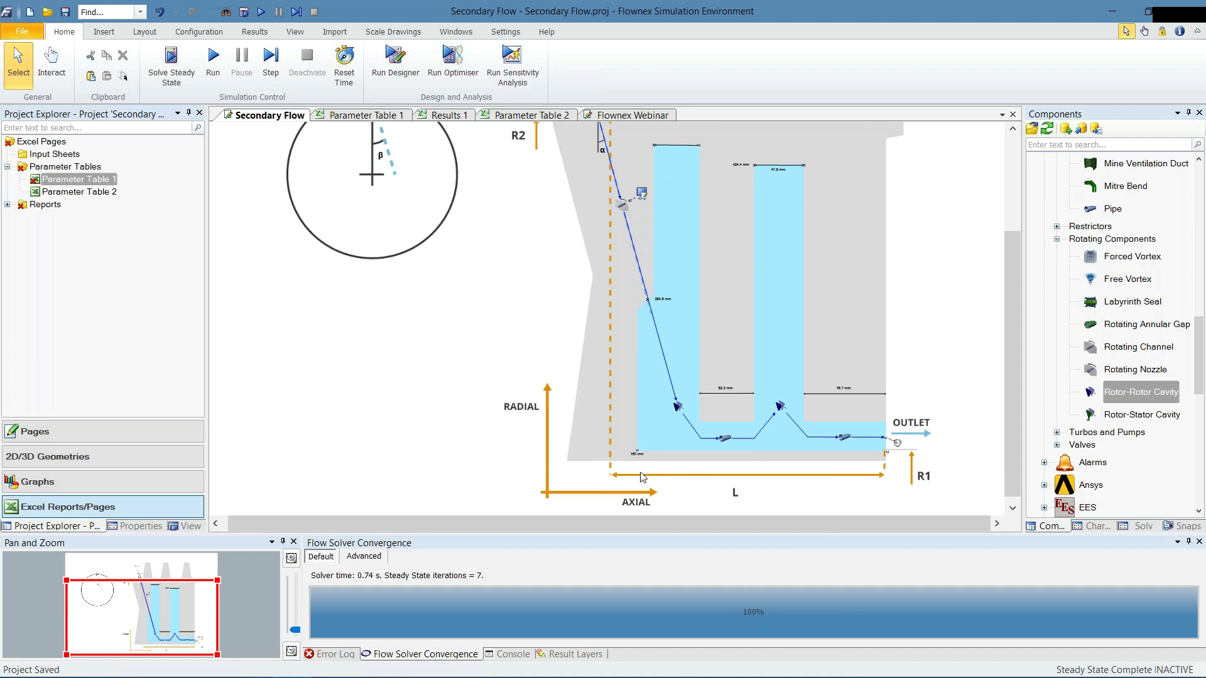
pyautogui.scroll(2, 643, 478)
pyautogui.scroll(2, 643, 478)
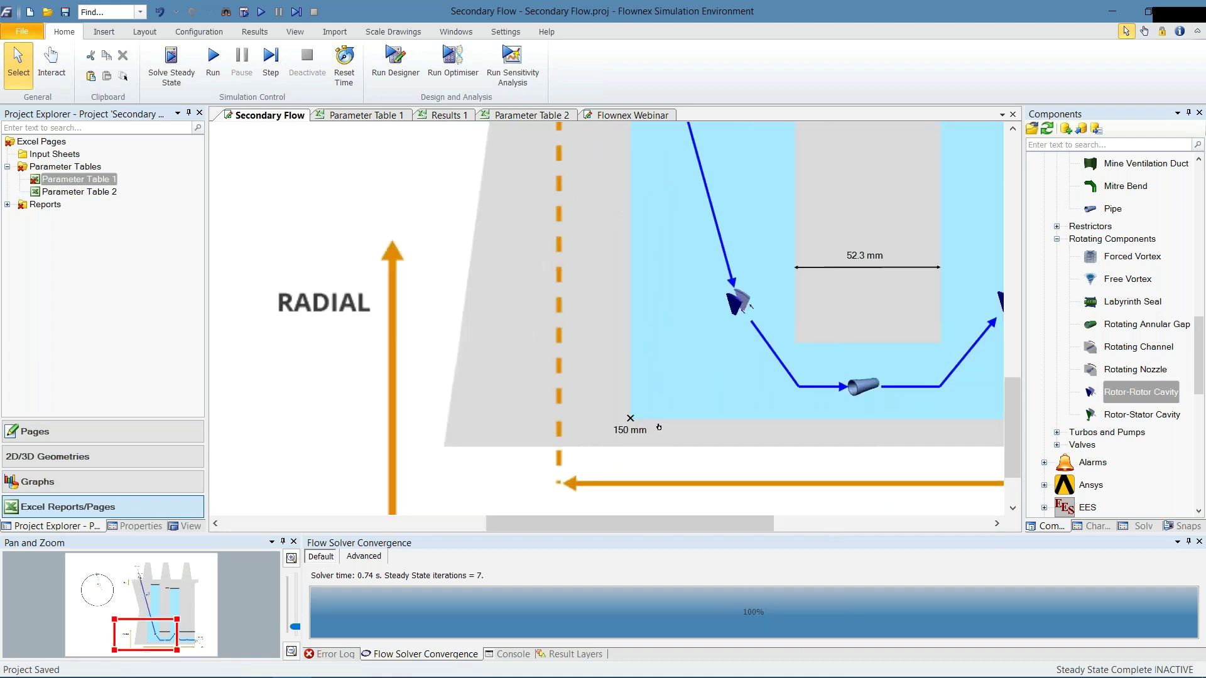
pyautogui.scroll(-5, 666, 428)
pyautogui.scroll(3, 680, 426)
pyautogui.scroll(-1, 666, 454)
pyautogui.scroll(3, 667, 456)
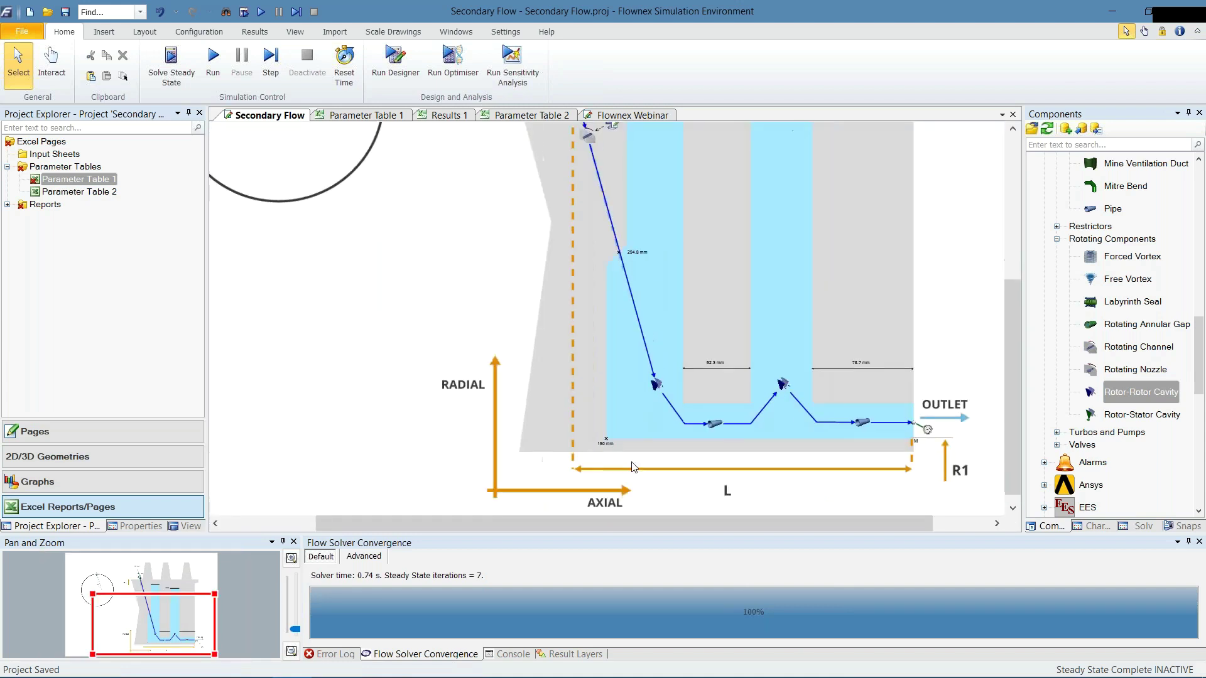
pyautogui.hscroll(1, 633, 467)
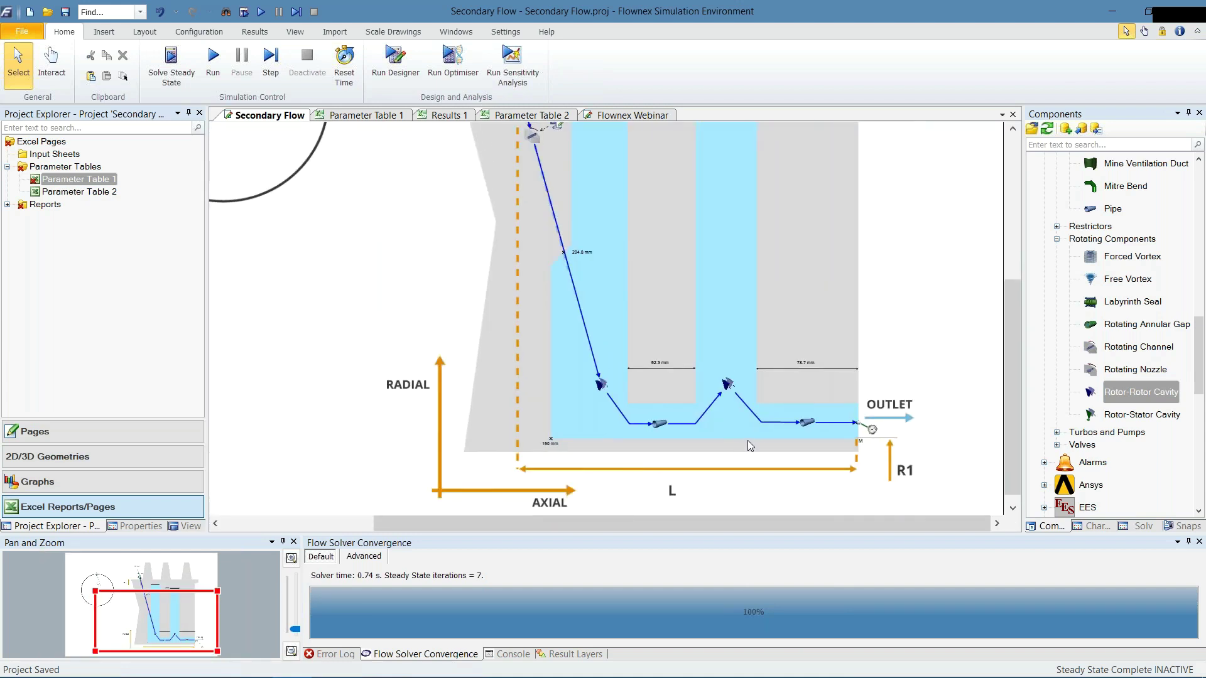
pyautogui.scroll(1, 749, 446)
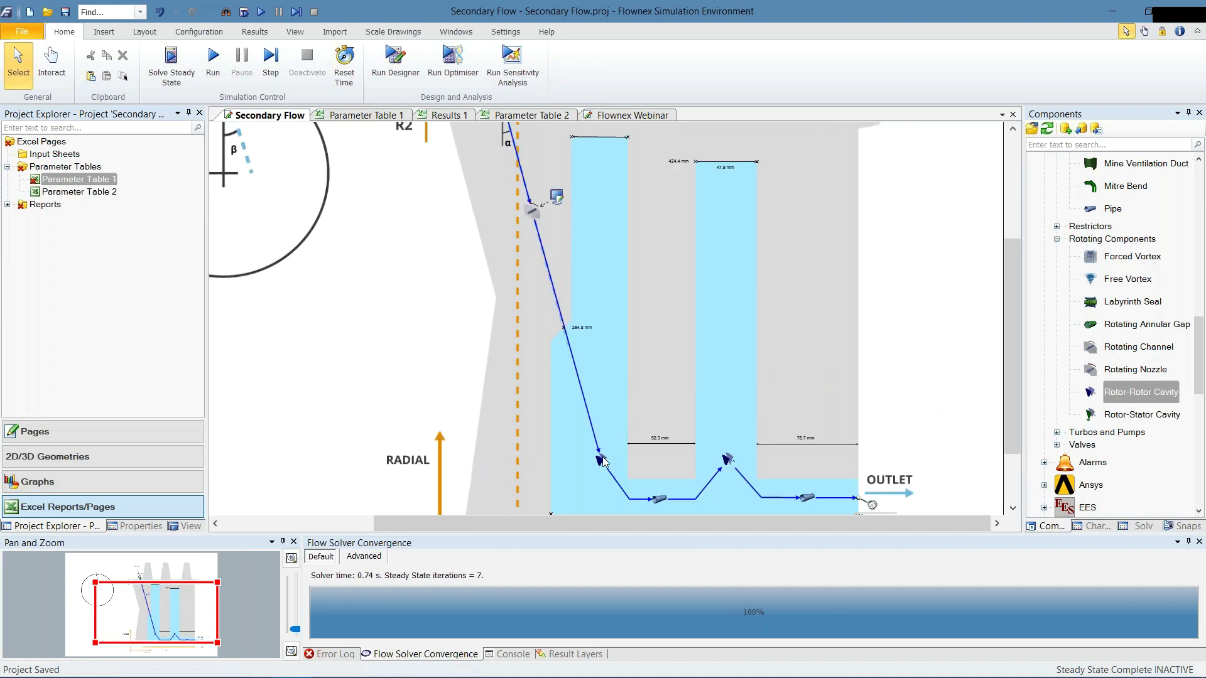
pyautogui.scroll(-1, 729, 465)
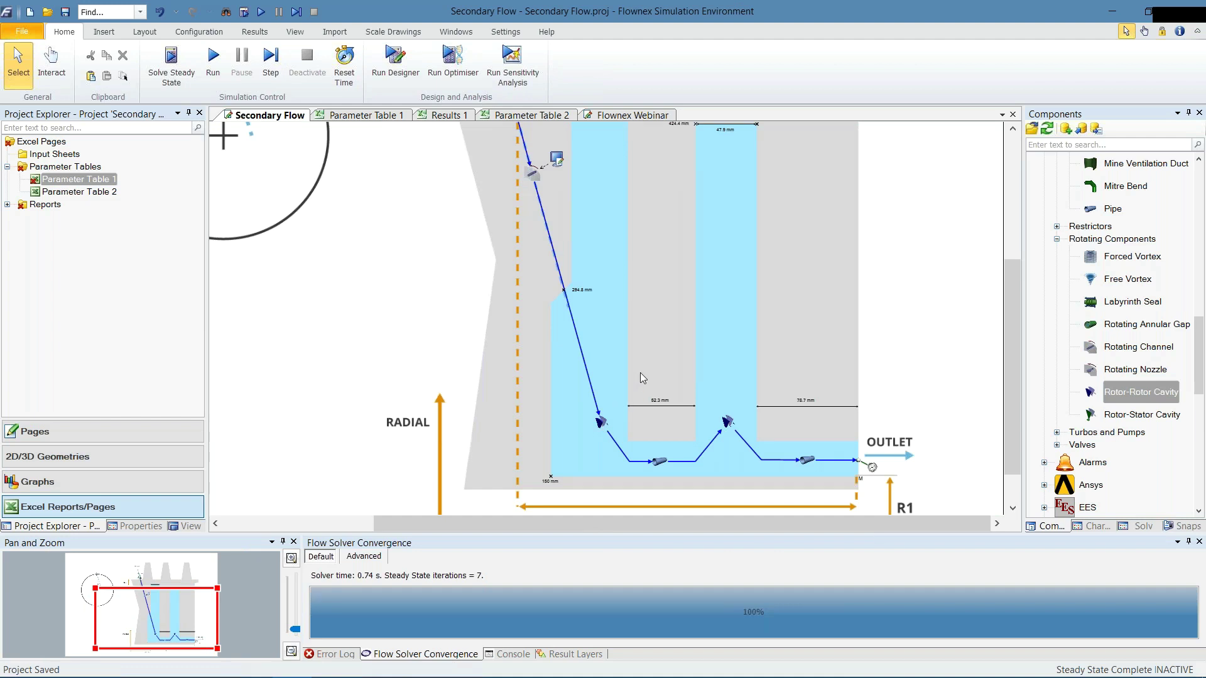
pyautogui.scroll(-1, 661, 420)
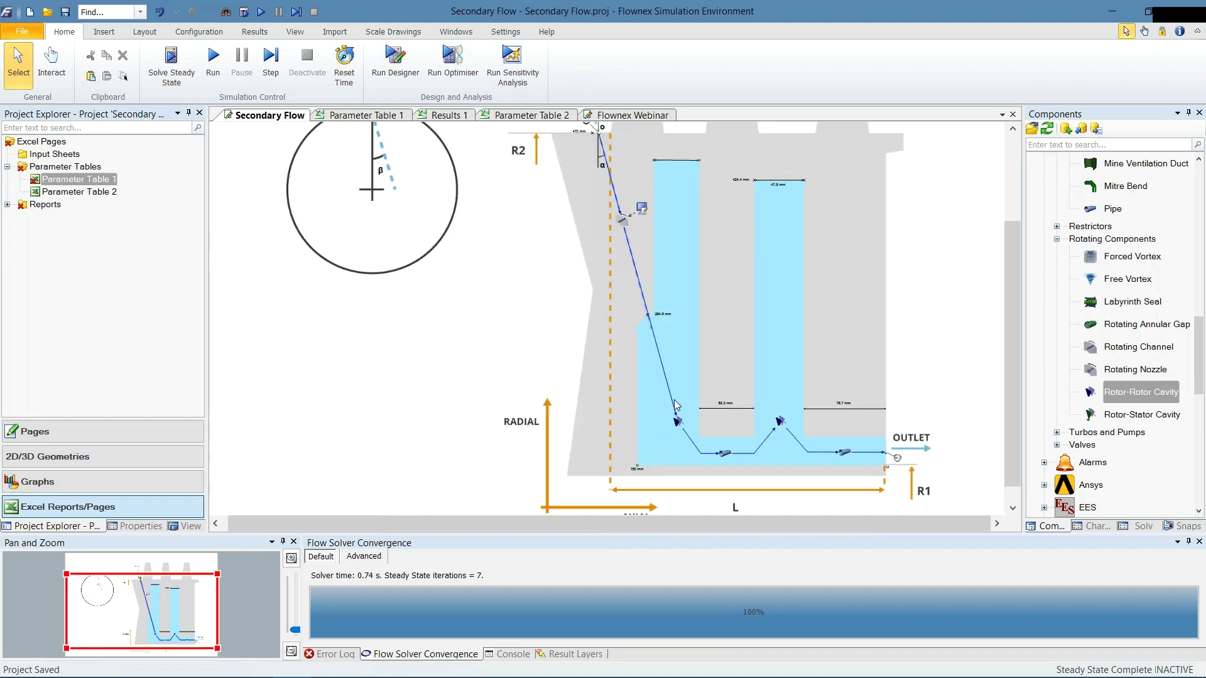
pyautogui.scroll(1, 673, 400)
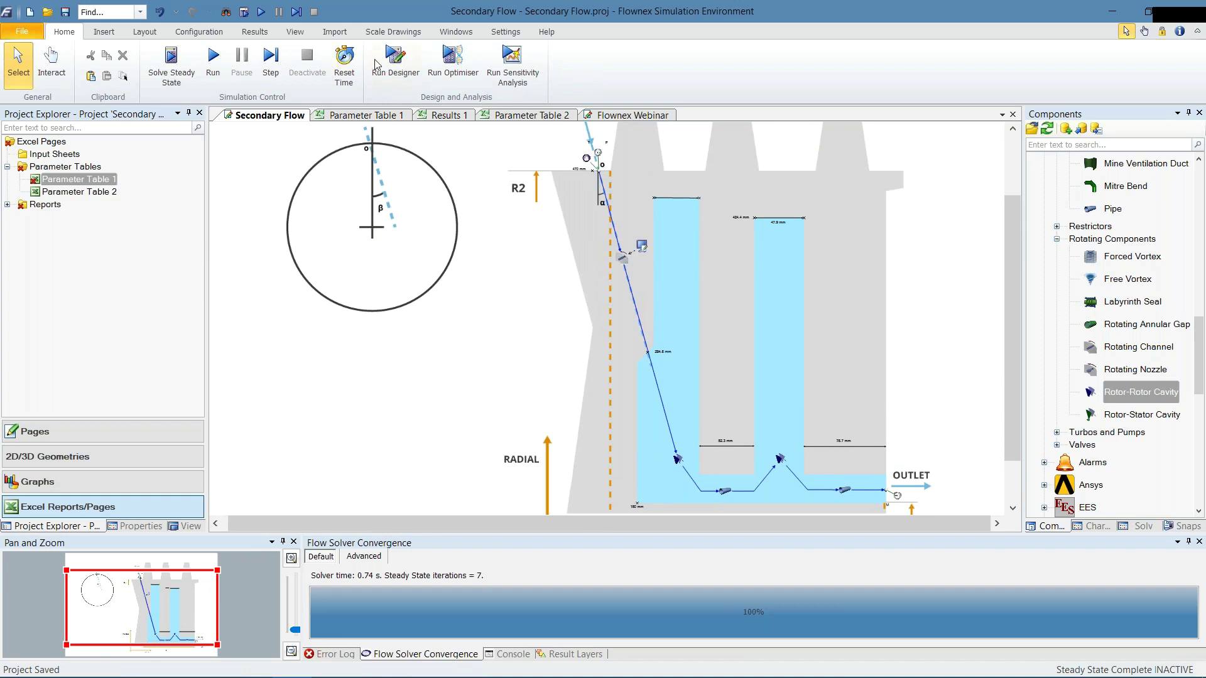
# Replace the scale drawing's background picture with the modified rotor image that has the larger bore
pyautogui.click(393, 32)
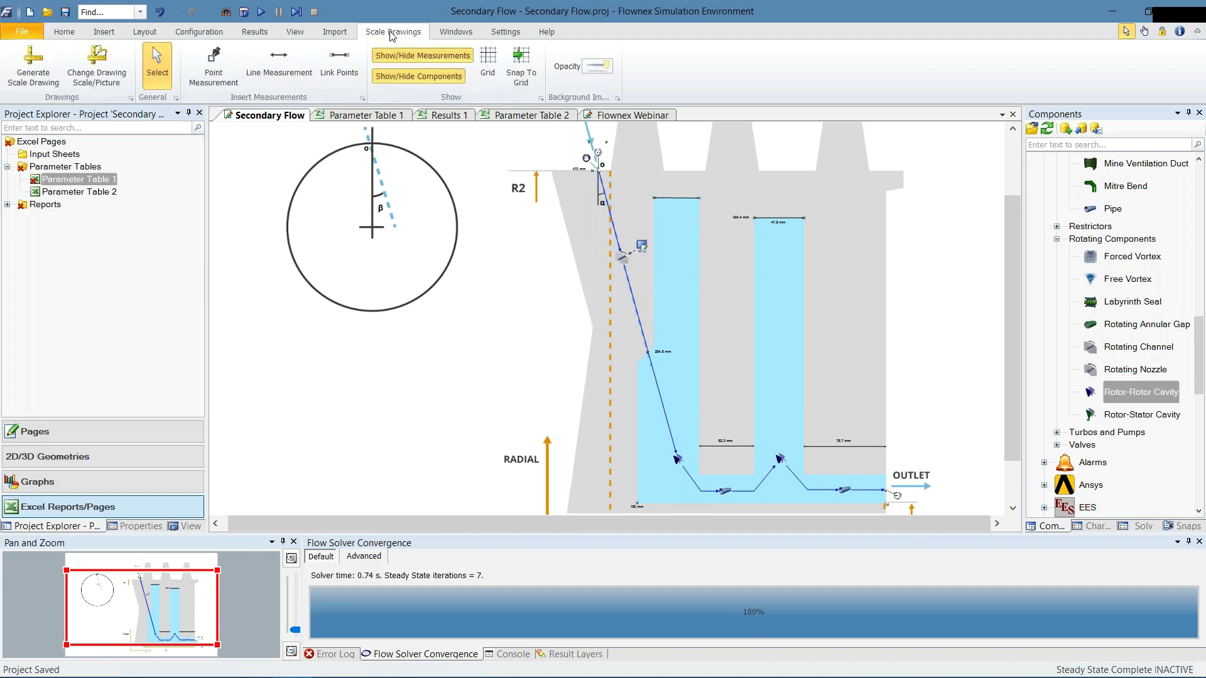
pyautogui.click(107, 76)
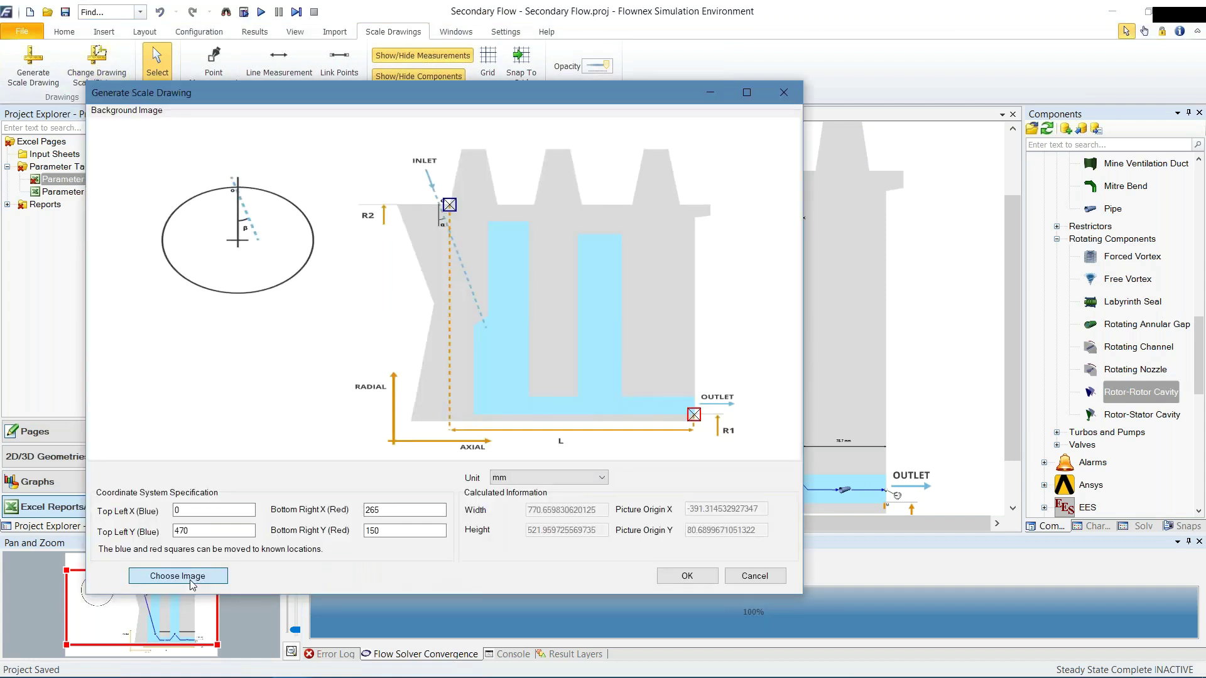
pyautogui.click(191, 580)
pyautogui.click(368, 534)
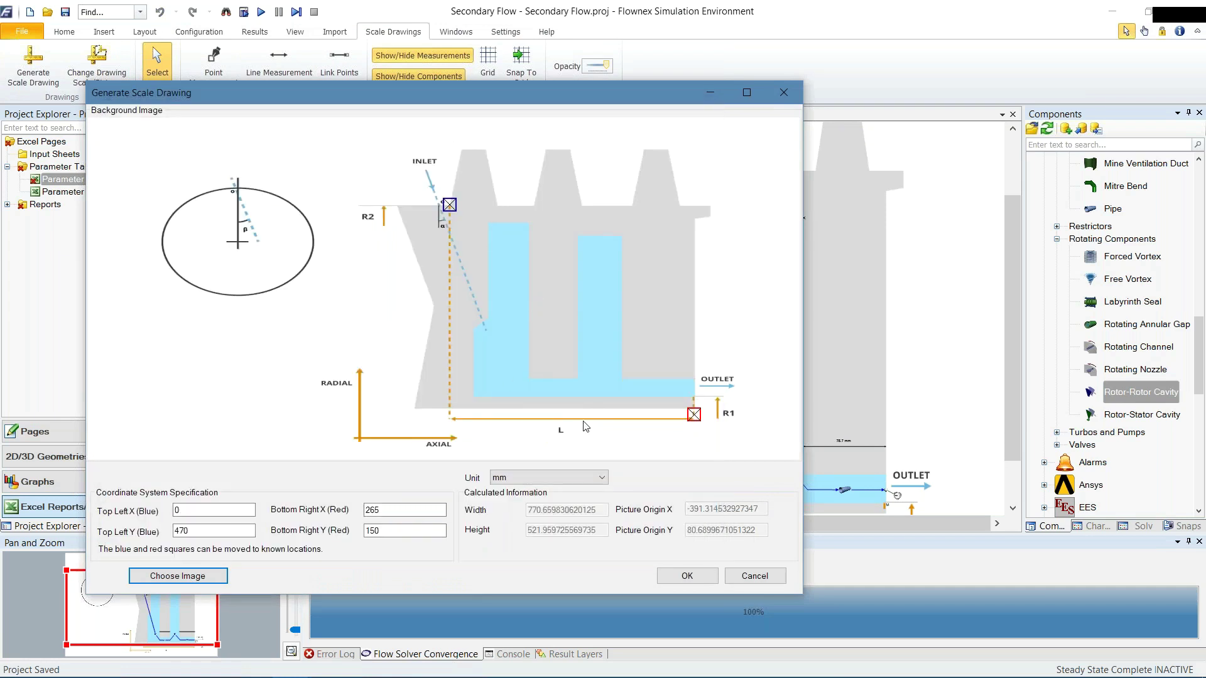
# Set the drawing's bottom right Y coordinate to 180 mm, align the red marker with the new bore edge at the outlet, and apply the scale
pyautogui.doubleClick(387, 530)
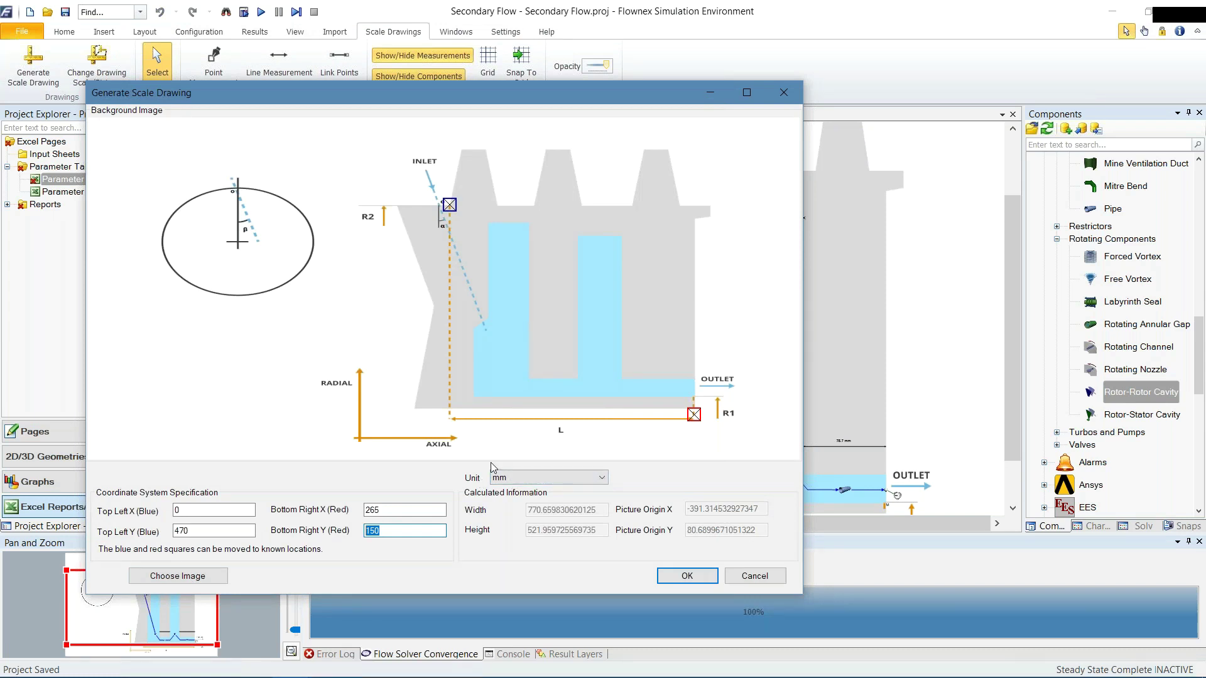
pyautogui.write('180')
pyautogui.moveTo(695, 416); pyautogui.dragTo(697, 398)
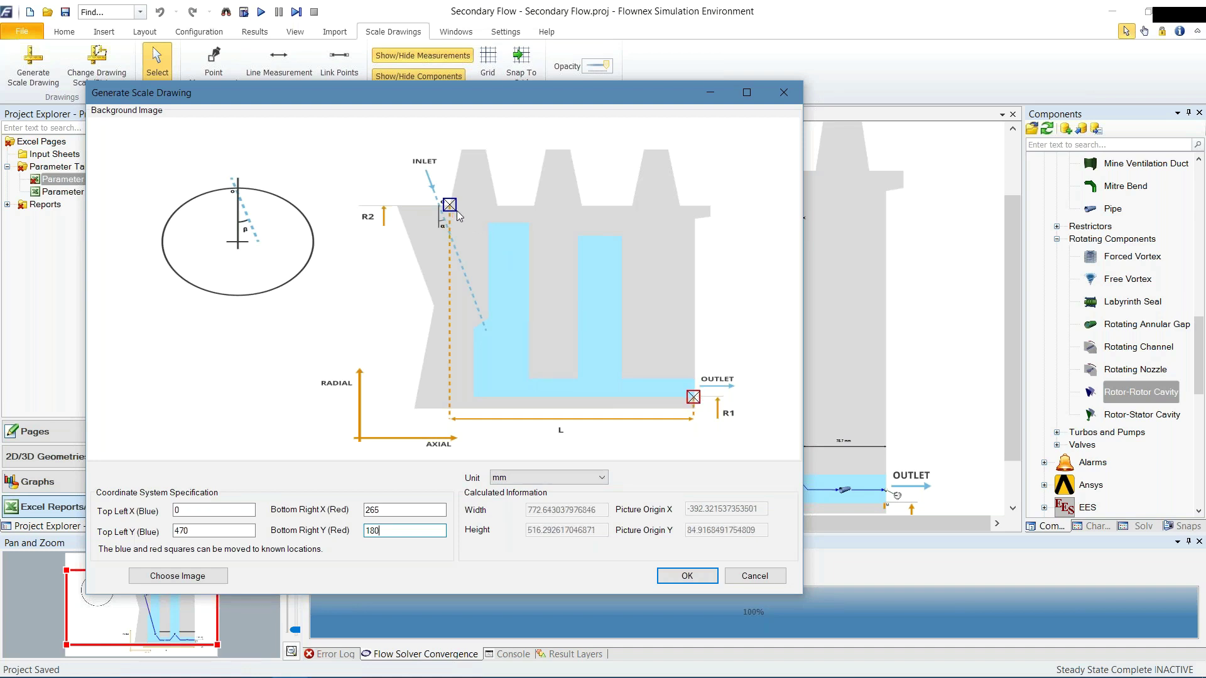
pyautogui.moveTo(448, 213); pyautogui.dragTo(450, 210)
pyautogui.click(714, 575)
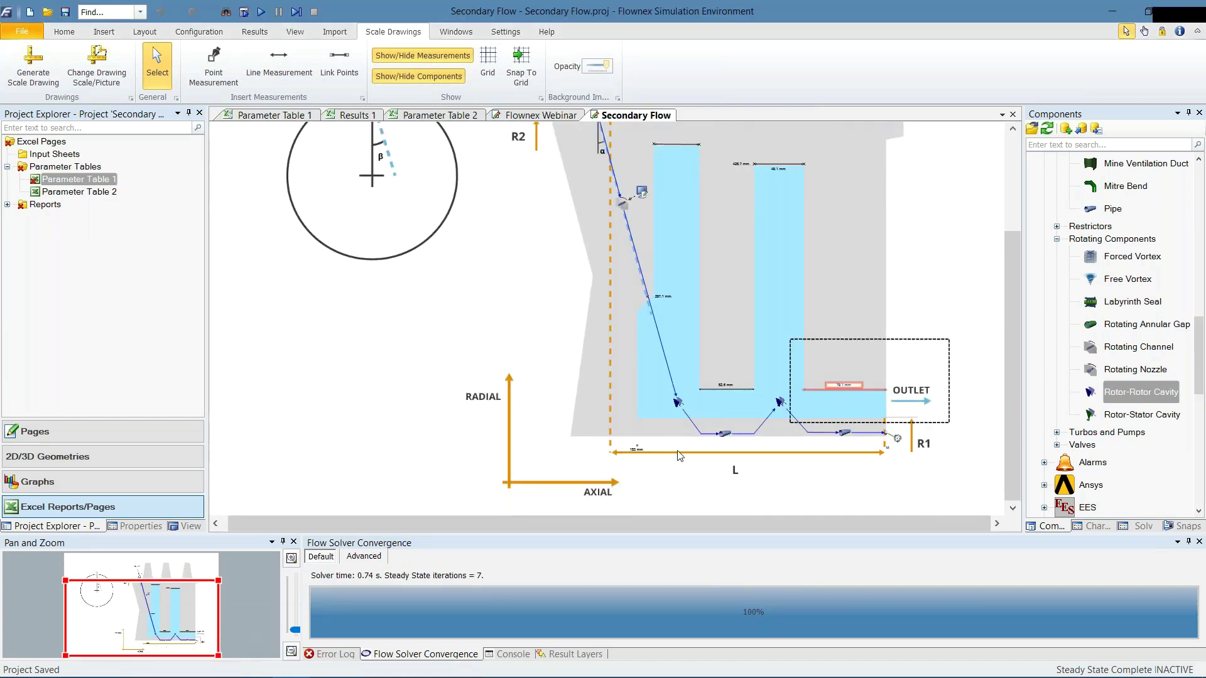
# Compare the positions of the lower components and the bore radius measurement with the new background picture
pyautogui.moveTo(677, 451); pyautogui.dragTo(635, 453)
pyautogui.click(794, 319)
pyautogui.scroll(1, 794, 318)
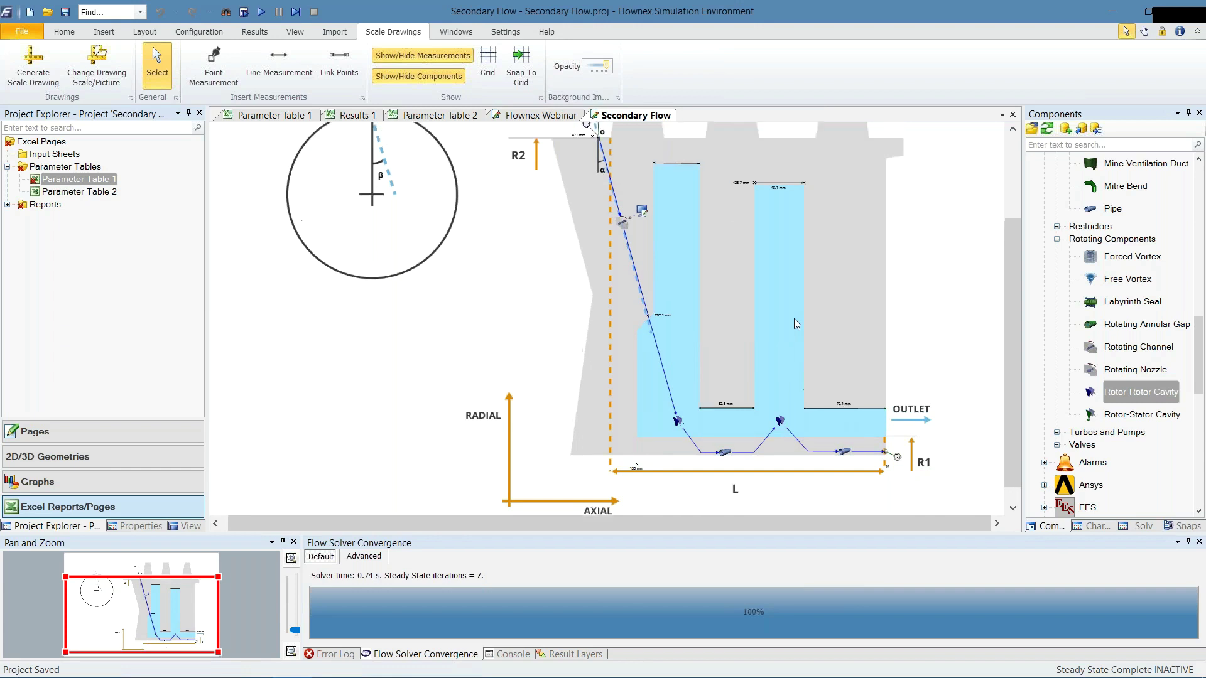
pyautogui.scroll(1, 794, 319)
pyautogui.scroll(1, 621, 464)
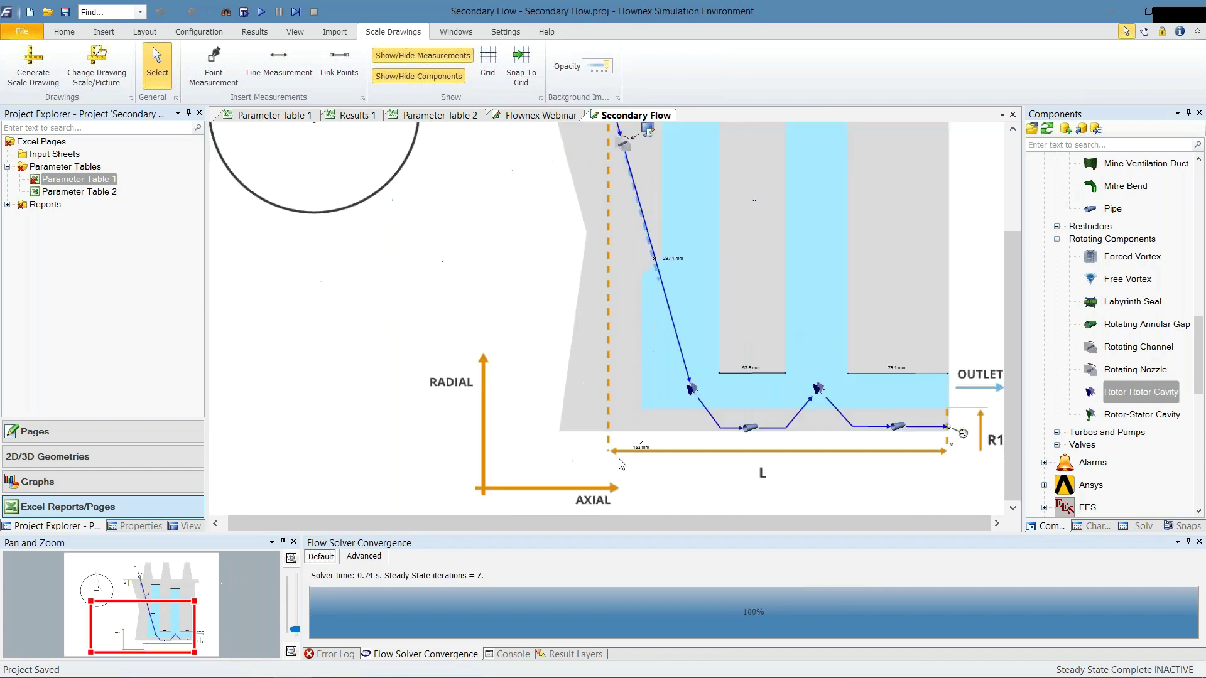
pyautogui.scroll(3, 621, 464)
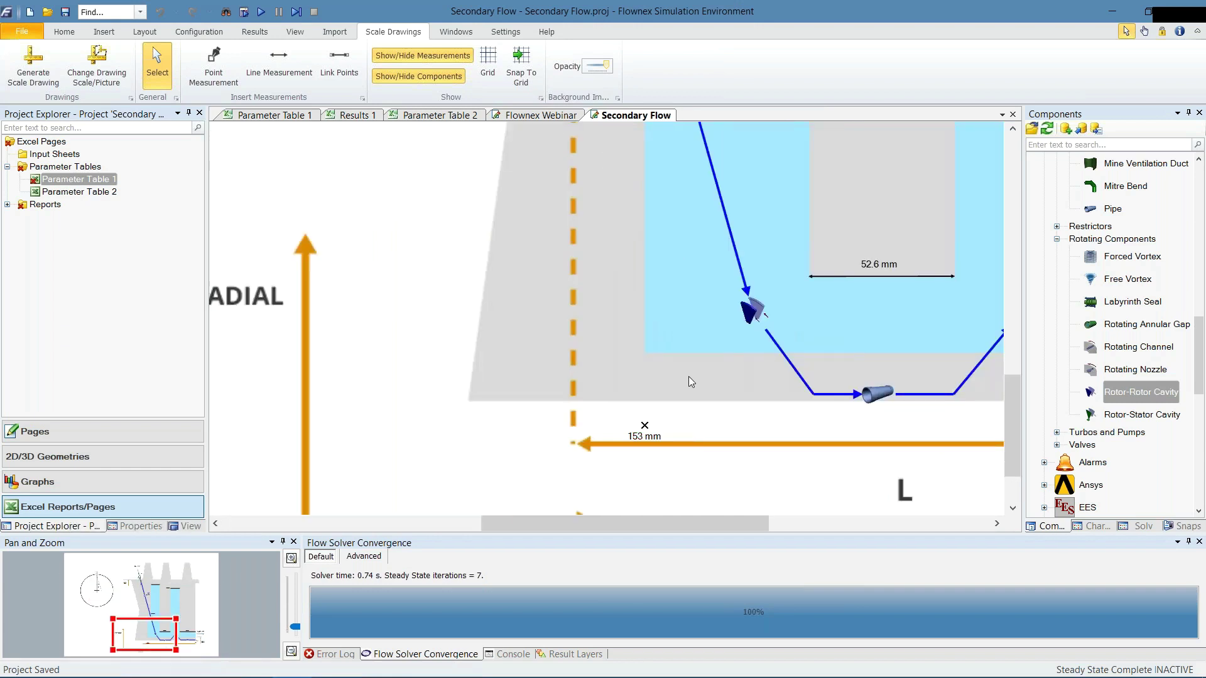
pyautogui.scroll(-3, 688, 375)
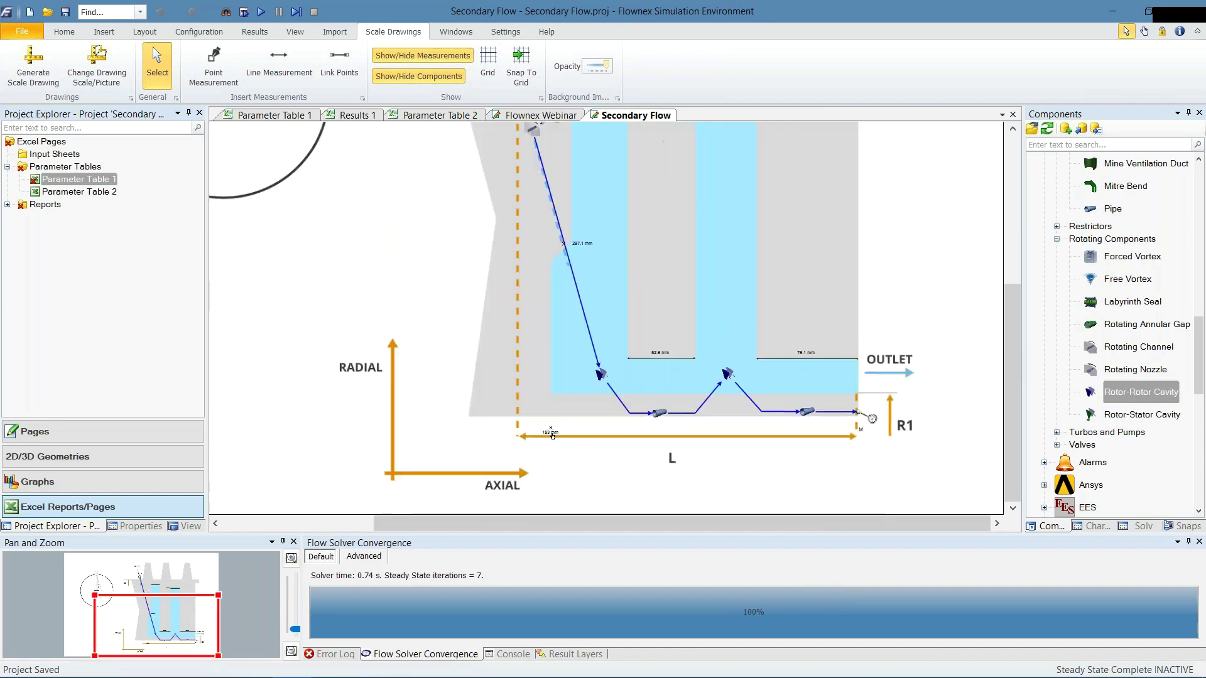
# Move the rotor cavities, pipes, outlet elements and lower measurements up onto the new geometry, placing the bore radius point at 180 mm
pyautogui.click(600, 375)
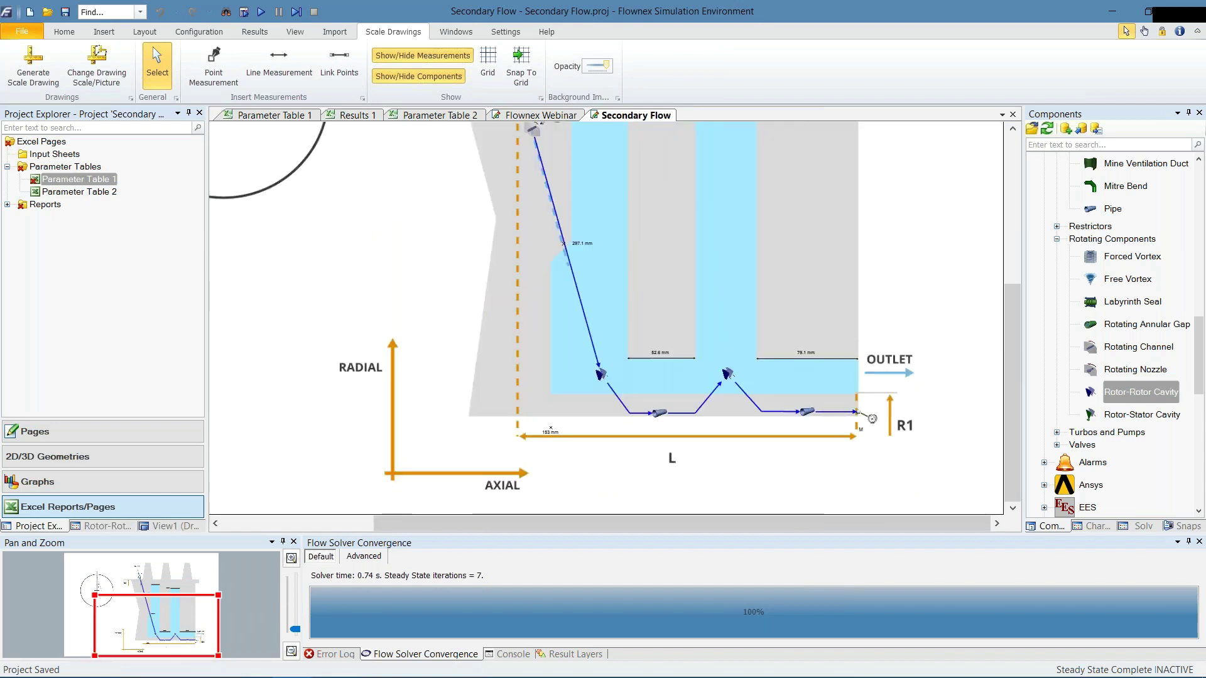
pyautogui.click(530, 365)
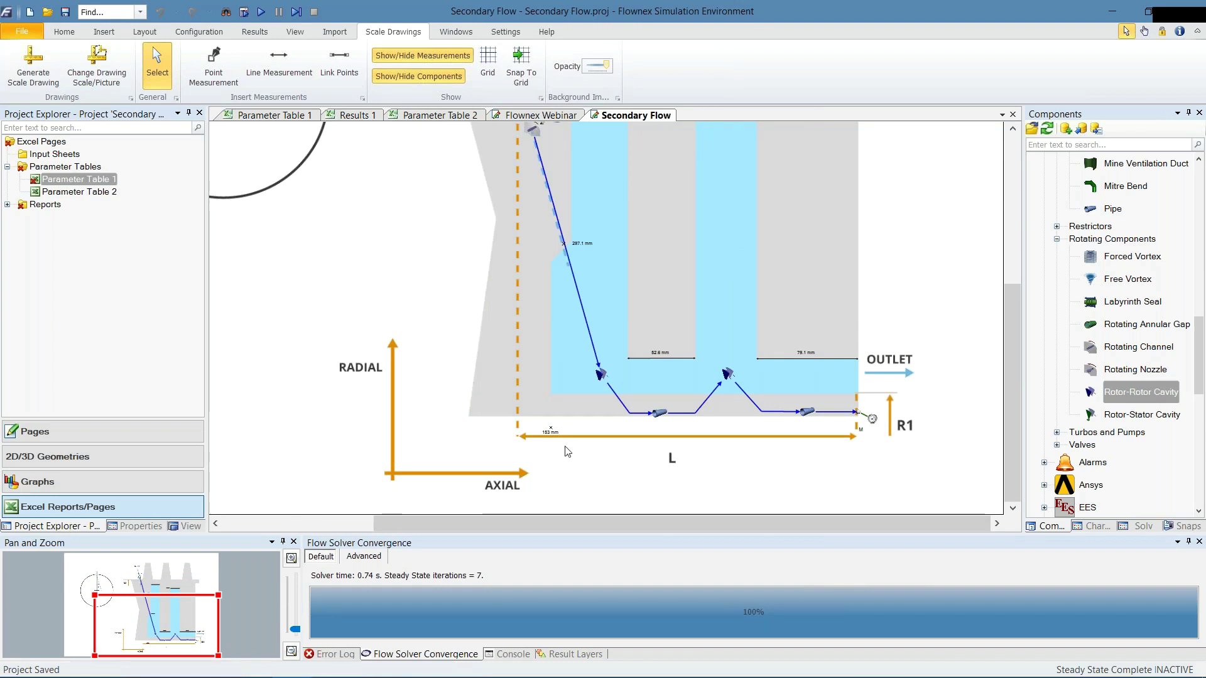
pyautogui.moveTo(953, 302); pyautogui.dragTo(584, 443)
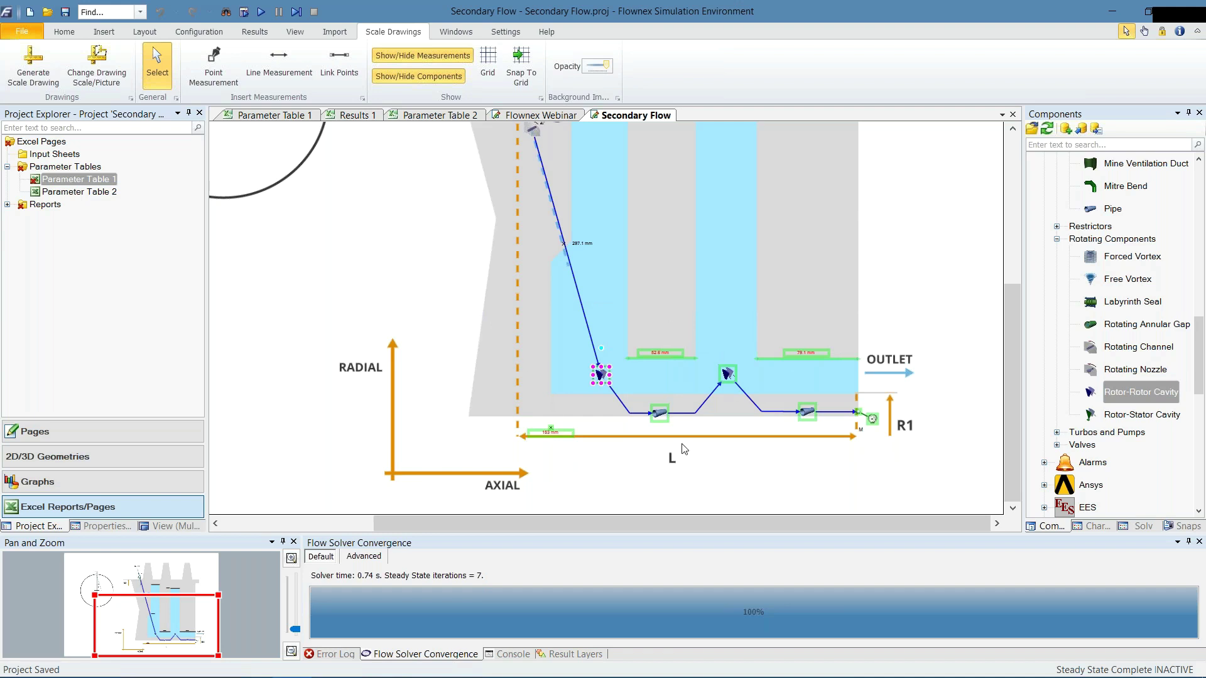
pyautogui.moveTo(732, 381); pyautogui.dragTo(733, 365)
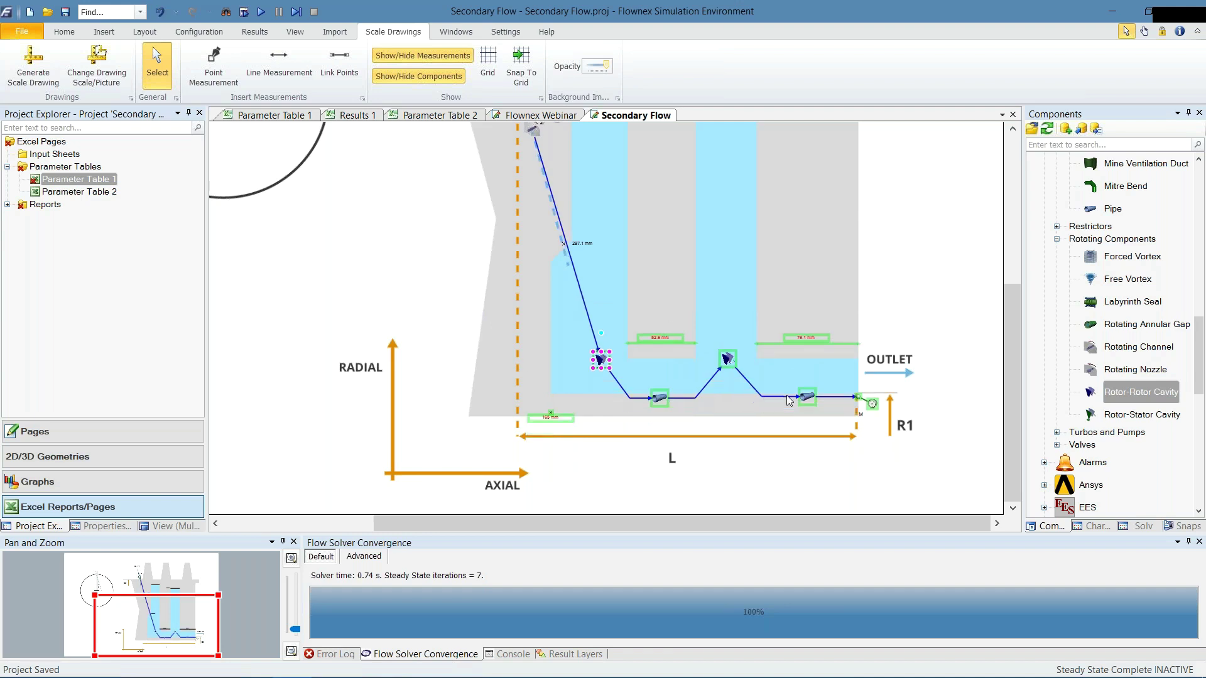
pyautogui.moveTo(790, 400); pyautogui.dragTo(789, 382)
pyautogui.click(560, 409)
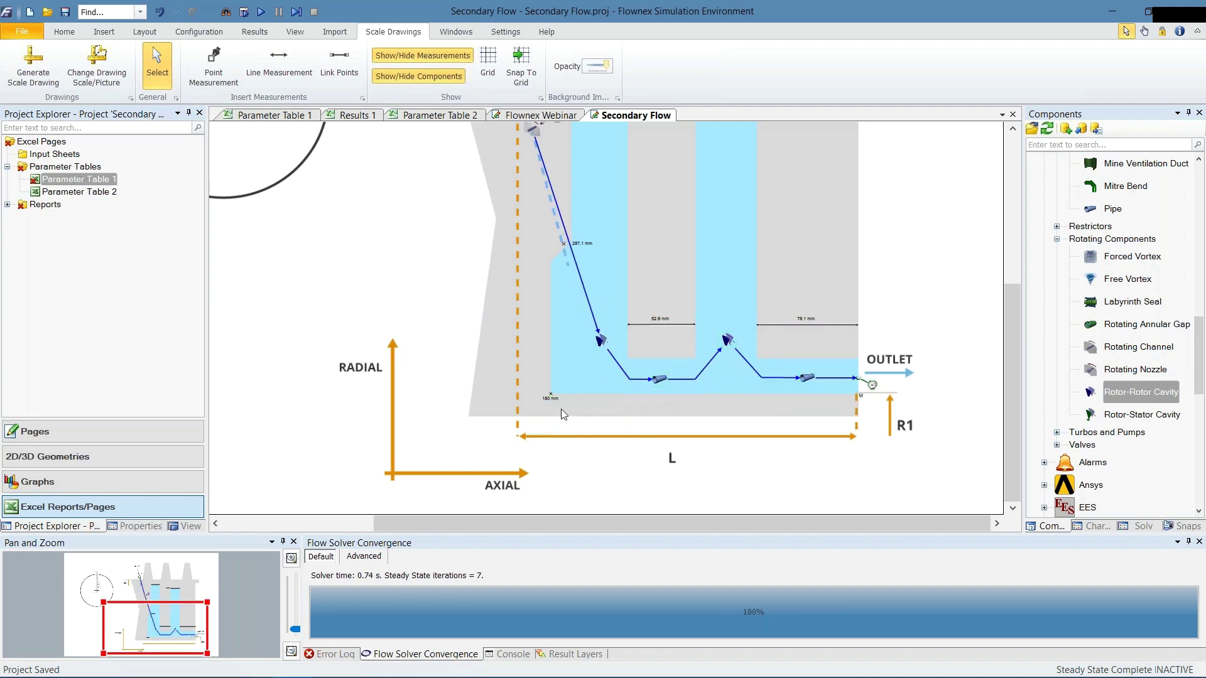
pyautogui.scroll(3, 560, 409)
pyautogui.click(531, 385)
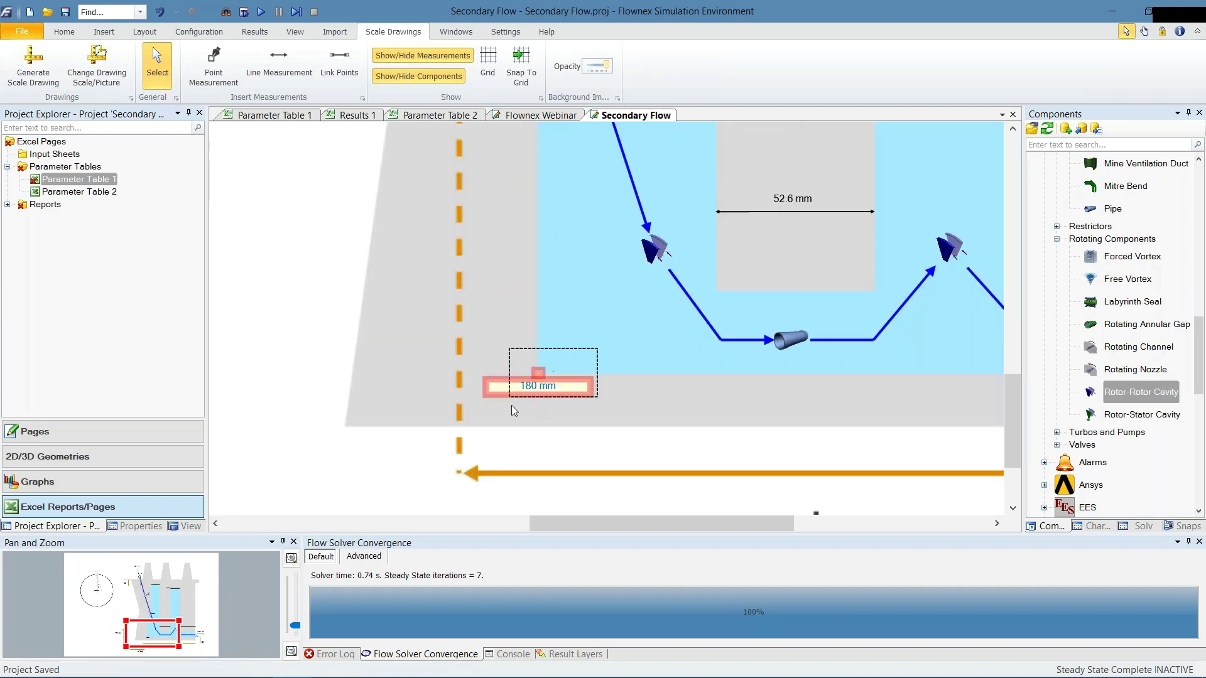
pyautogui.click(604, 348)
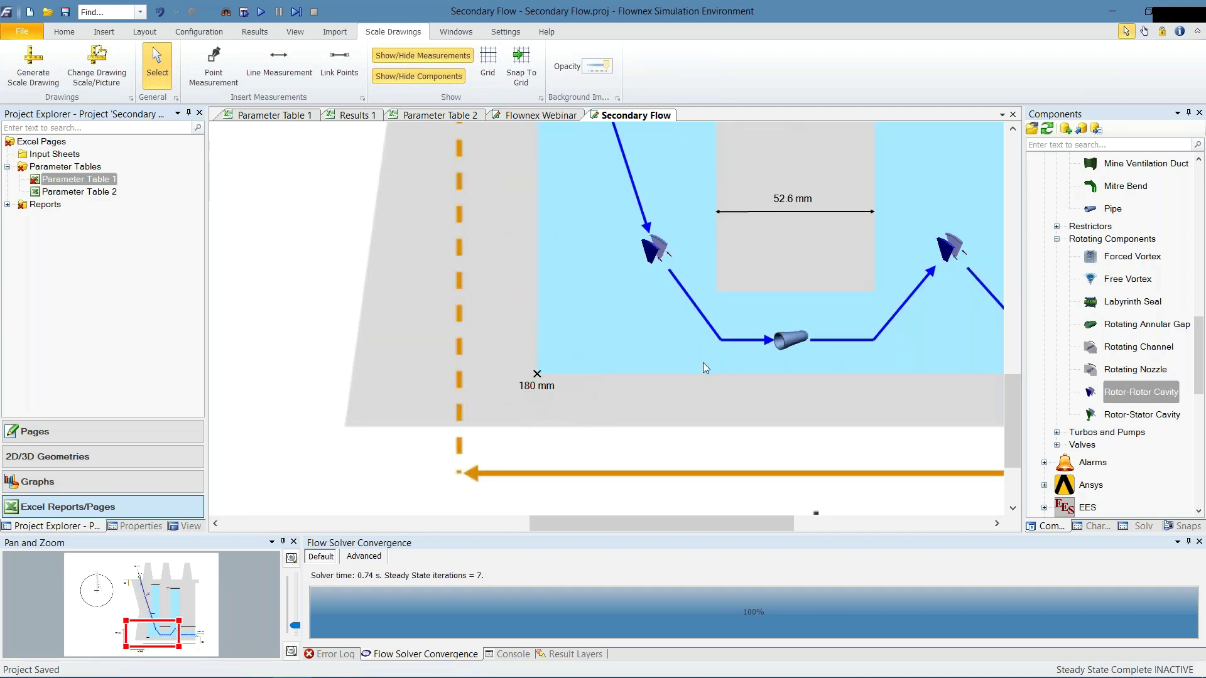
# Align the measurements at the outer ends of both rotor cavities with the cavity tops, placing the second cavity's radius point at 424.0 mm
pyautogui.hscroll(3, 703, 363)
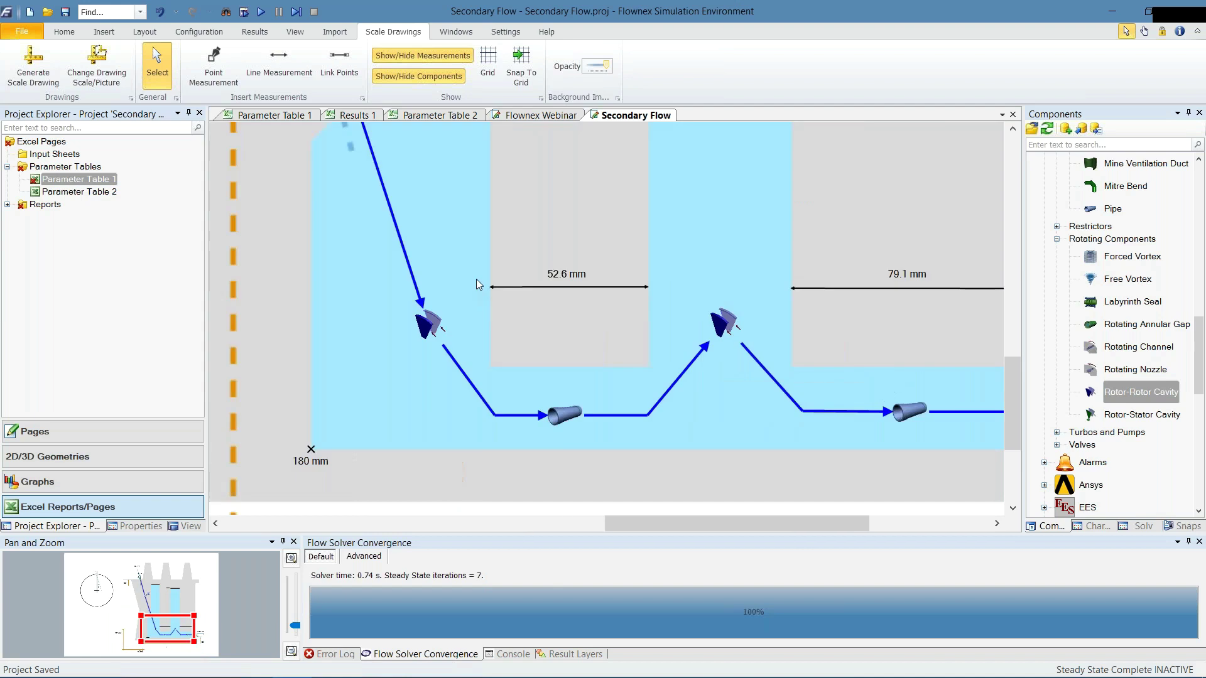
pyautogui.scroll(3, 450, 255)
pyautogui.scroll(4, 450, 255)
pyautogui.hscroll(-3, 416, 248)
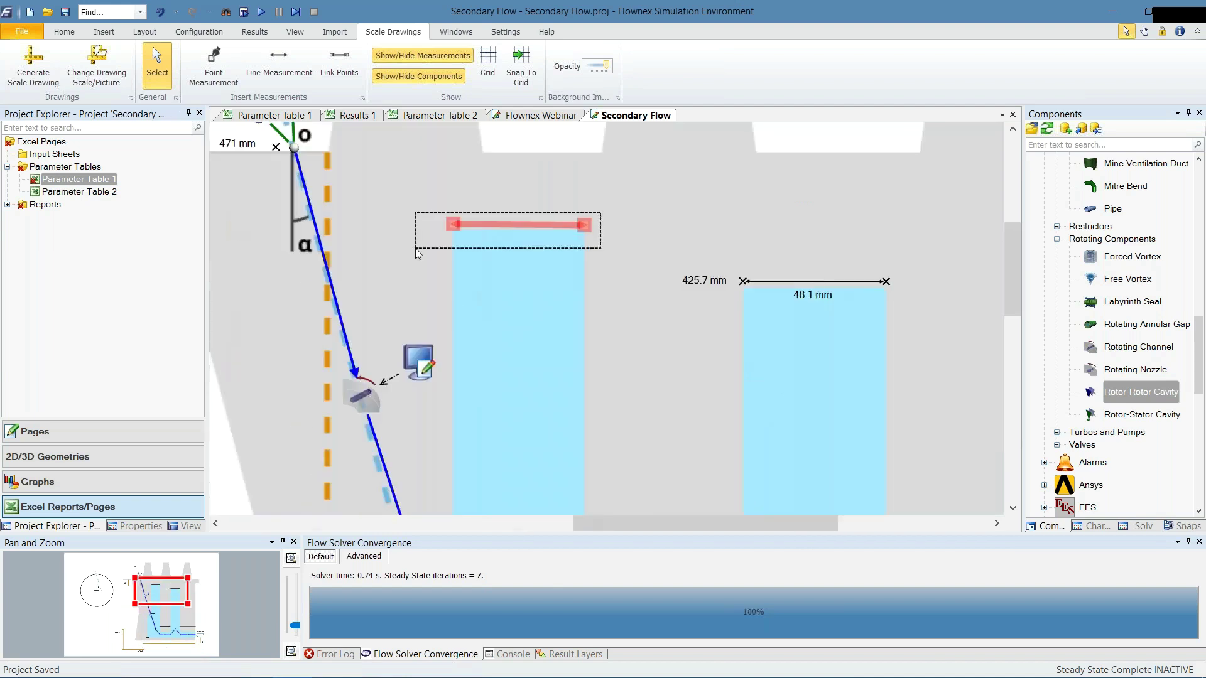
pyautogui.click(533, 301)
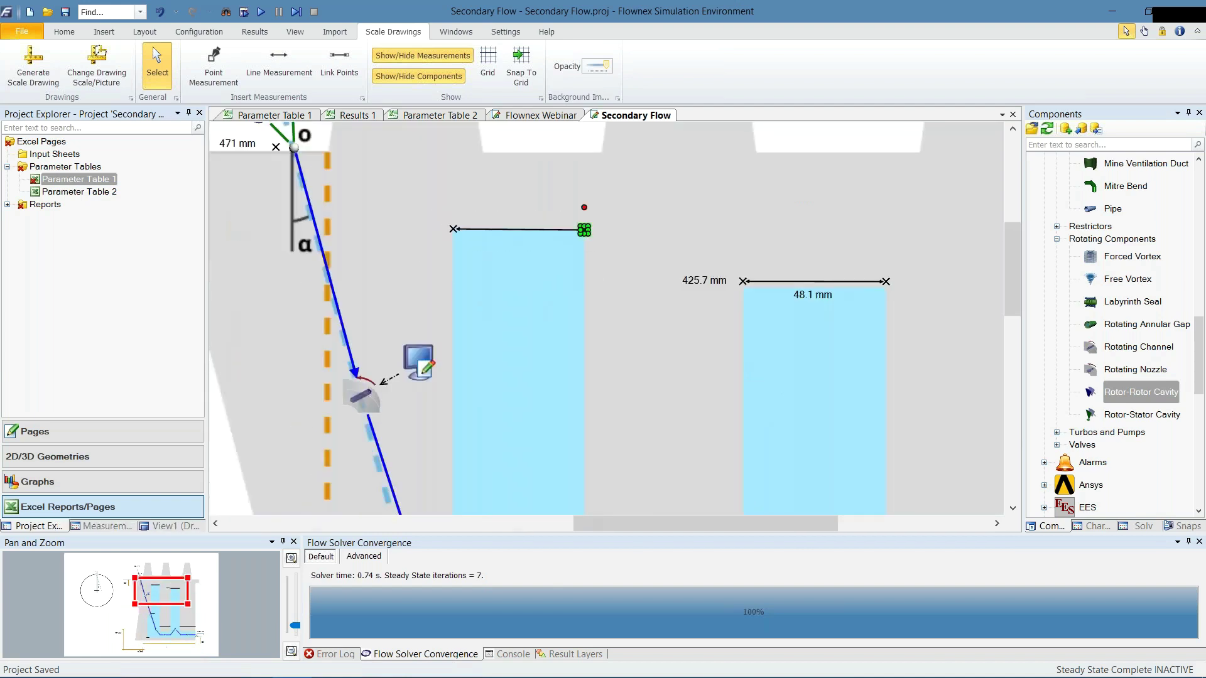
pyautogui.click(462, 231)
pyautogui.moveTo(926, 258); pyautogui.dragTo(695, 308)
pyautogui.click(800, 386)
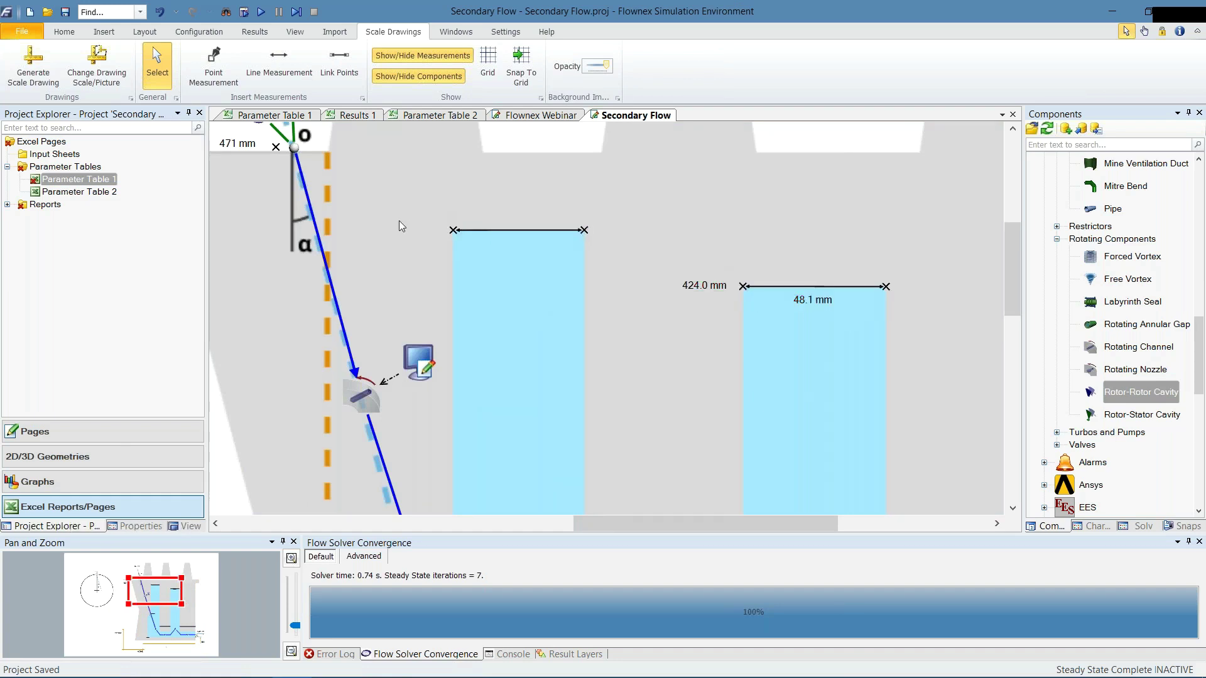
# Shift the inlet boundary elements and their radius point down onto the R2 line at 469 mm
pyautogui.hscroll(-3, 399, 220)
pyautogui.scroll(3, 485, 262)
pyautogui.moveTo(417, 194); pyautogui.dragTo(591, 270)
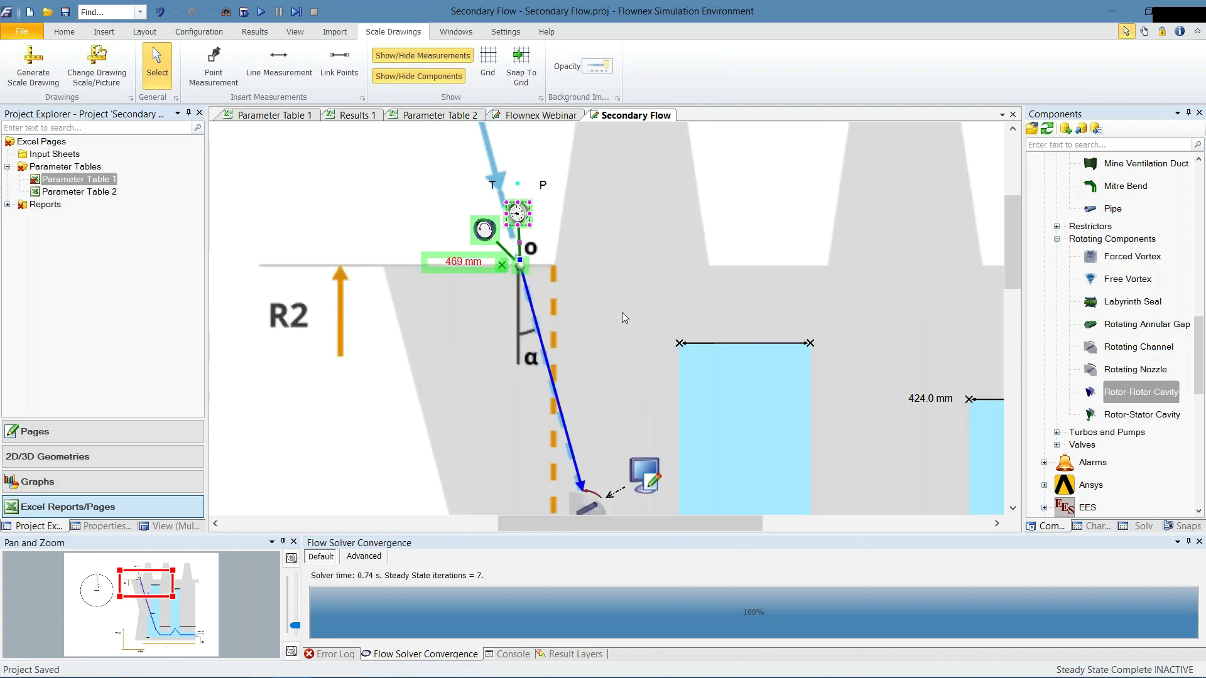
pyautogui.click(622, 312)
# Move the radius measurement point at the inner end of the rotating channel to the channel exit on the new picture
pyautogui.scroll(-3, 627, 353)
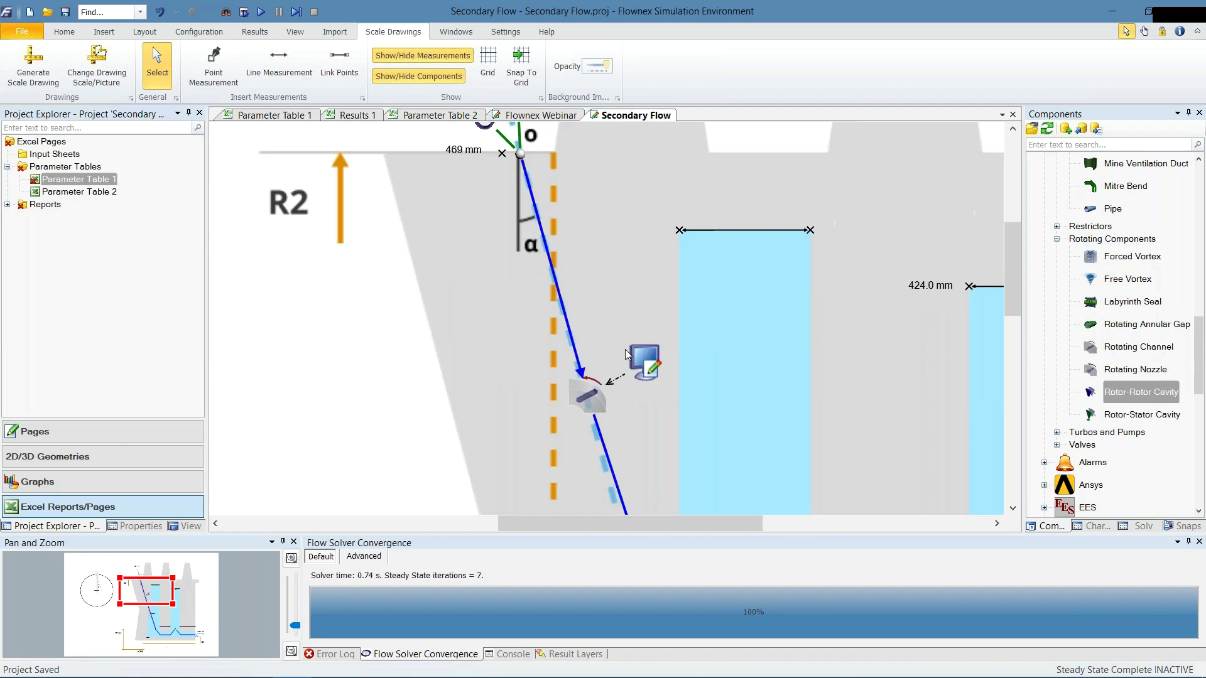
pyautogui.scroll(-5, 626, 353)
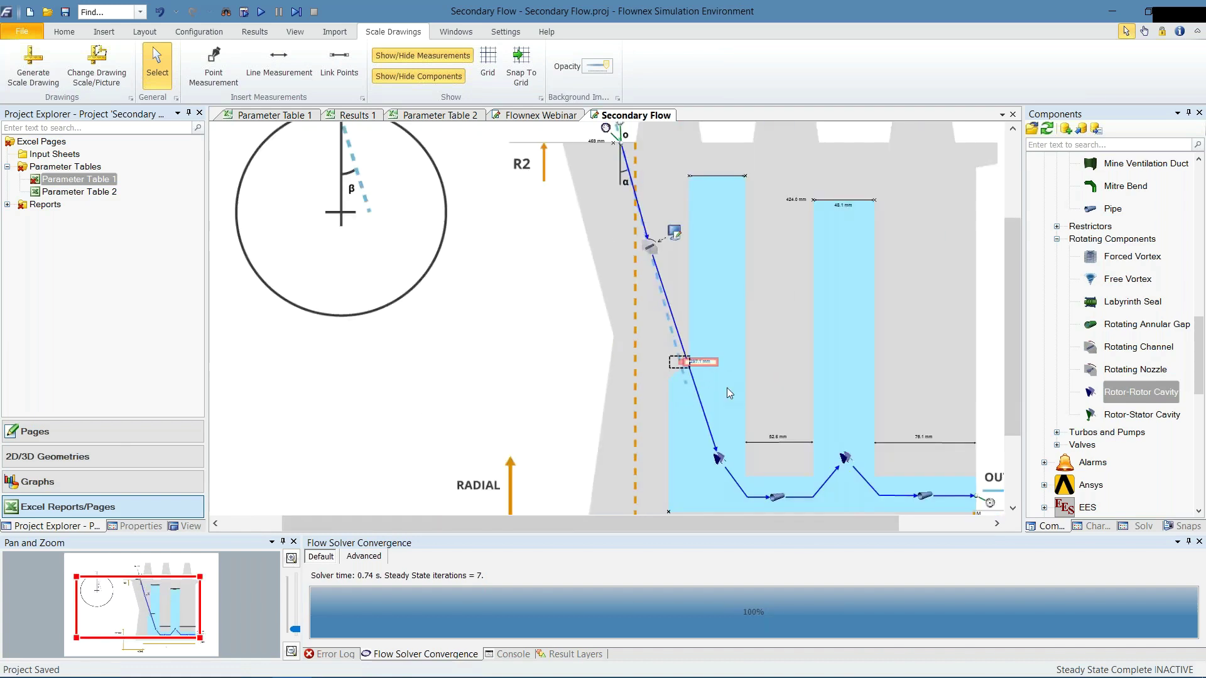
pyautogui.click(744, 389)
pyautogui.scroll(-1, 770, 364)
# Nudge the first rotor-rotor cavity left so the channel's flow line follows the drawn channel, and save the project
pyautogui.click(719, 420)
pyautogui.press('Left')
pyautogui.press('Left')
pyautogui.press('Left')
pyautogui.press('Left')
pyautogui.press('Left')
pyautogui.press('Left')
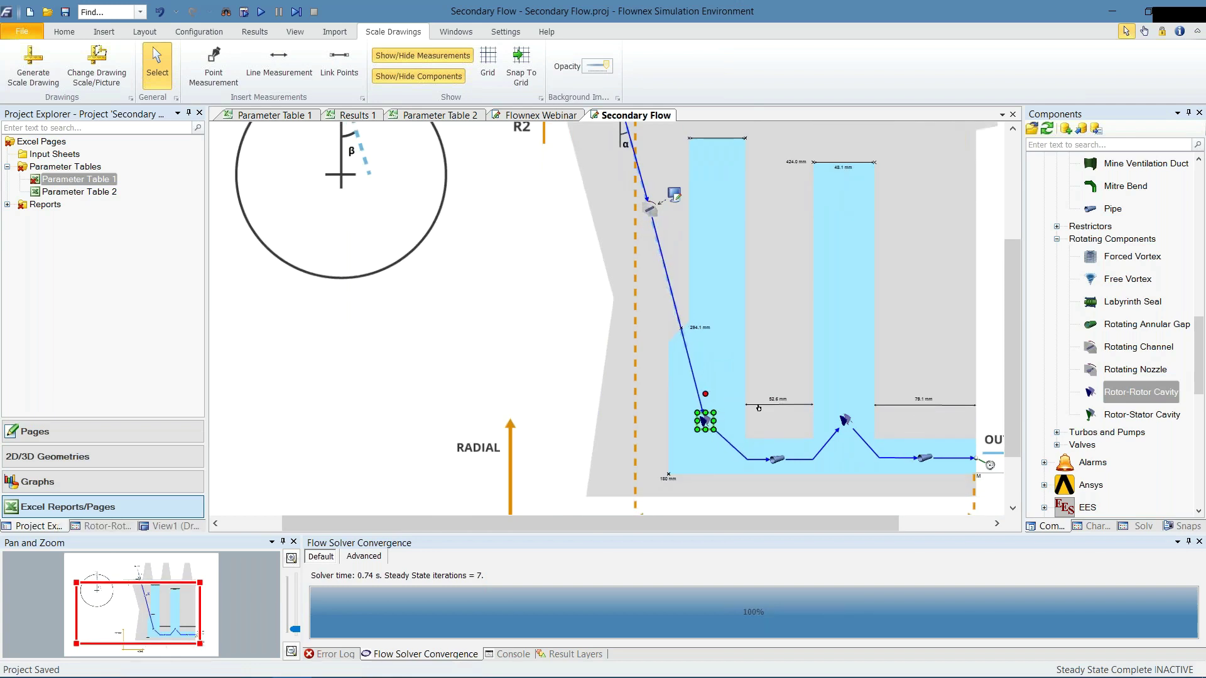
pyautogui.click(758, 360)
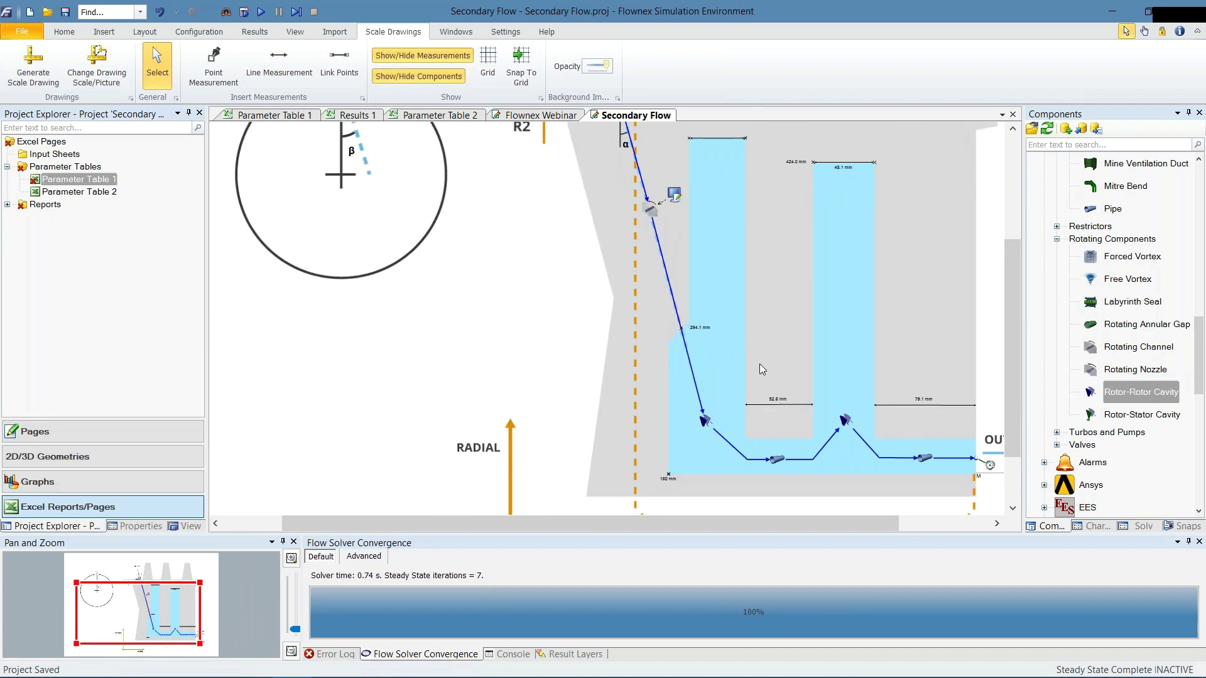
pyautogui.hotkey('ctrl', 's')
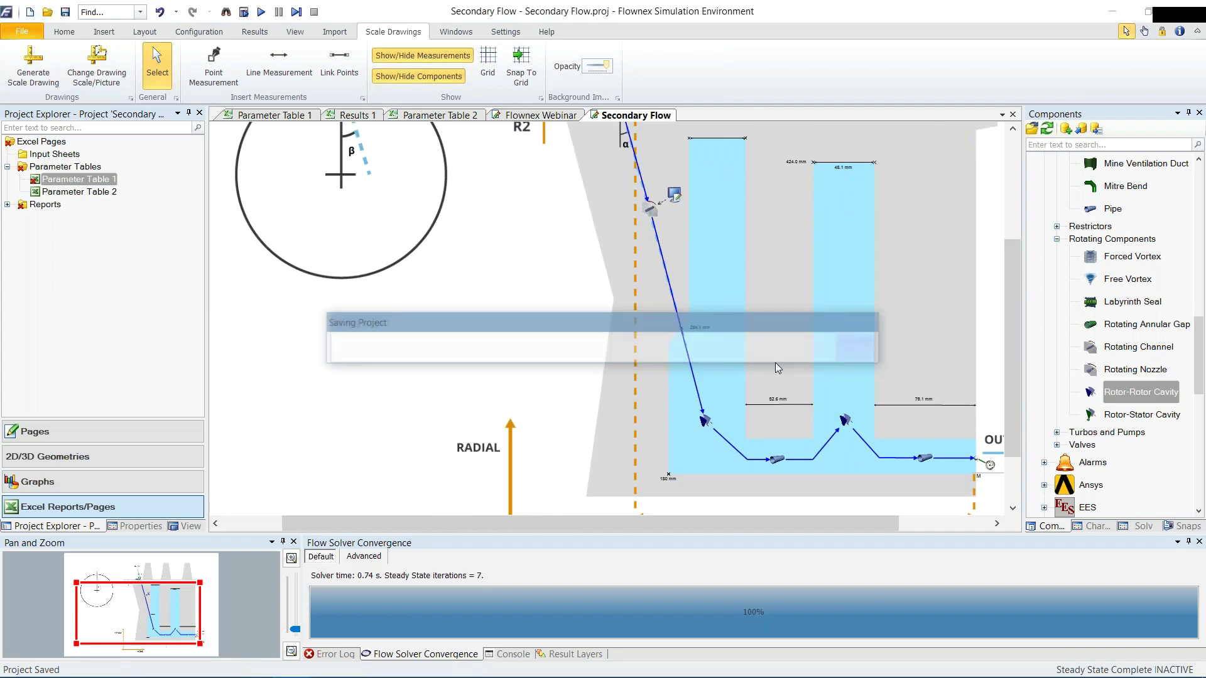
# Check the inner radius in the first rotor-rotor cavity's geometry properties
pyautogui.scroll(3, 722, 452)
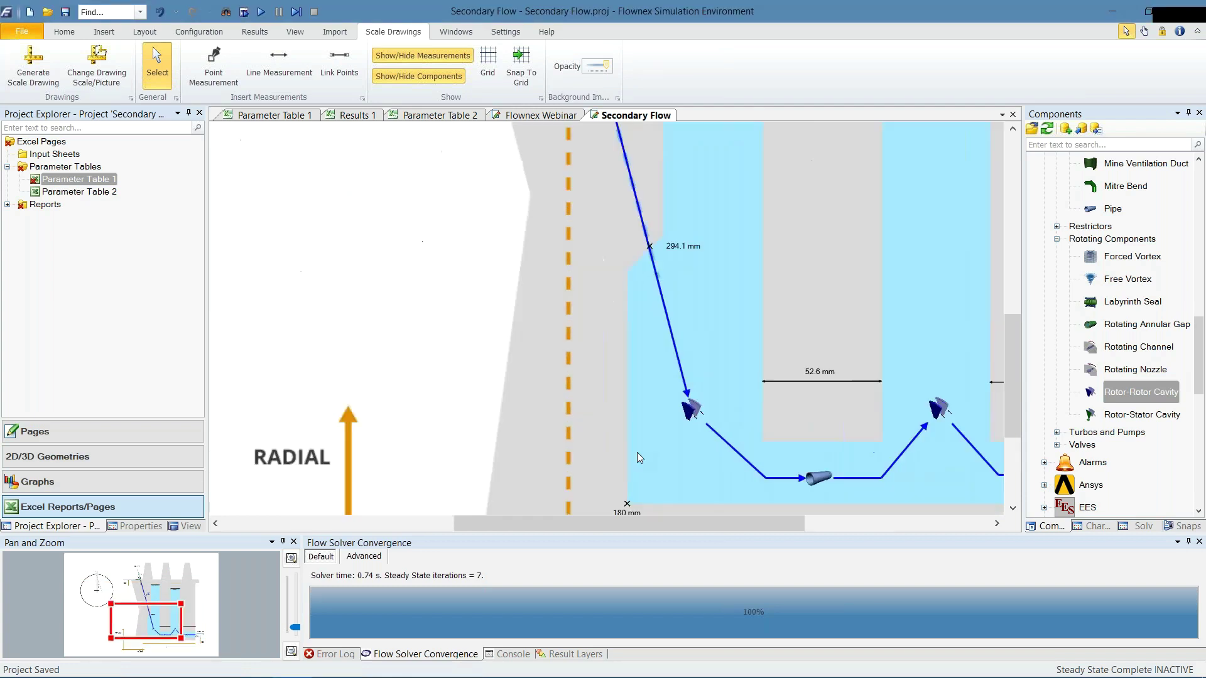
pyautogui.click(693, 392)
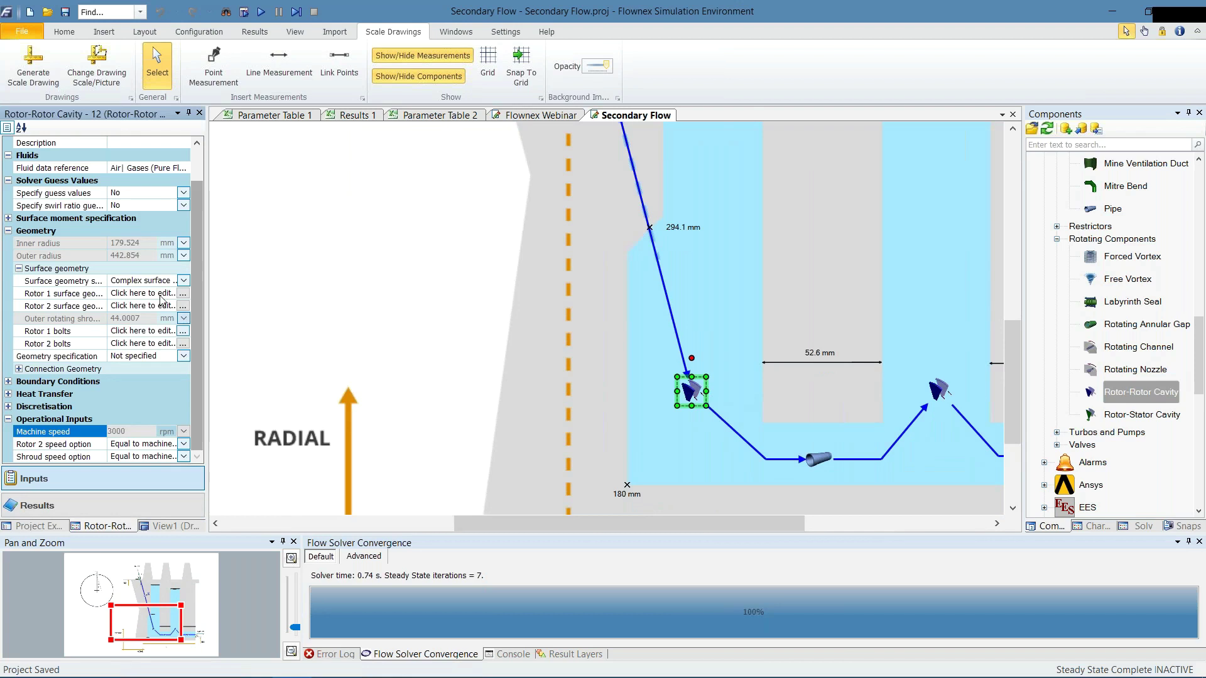
pyautogui.click(72, 247)
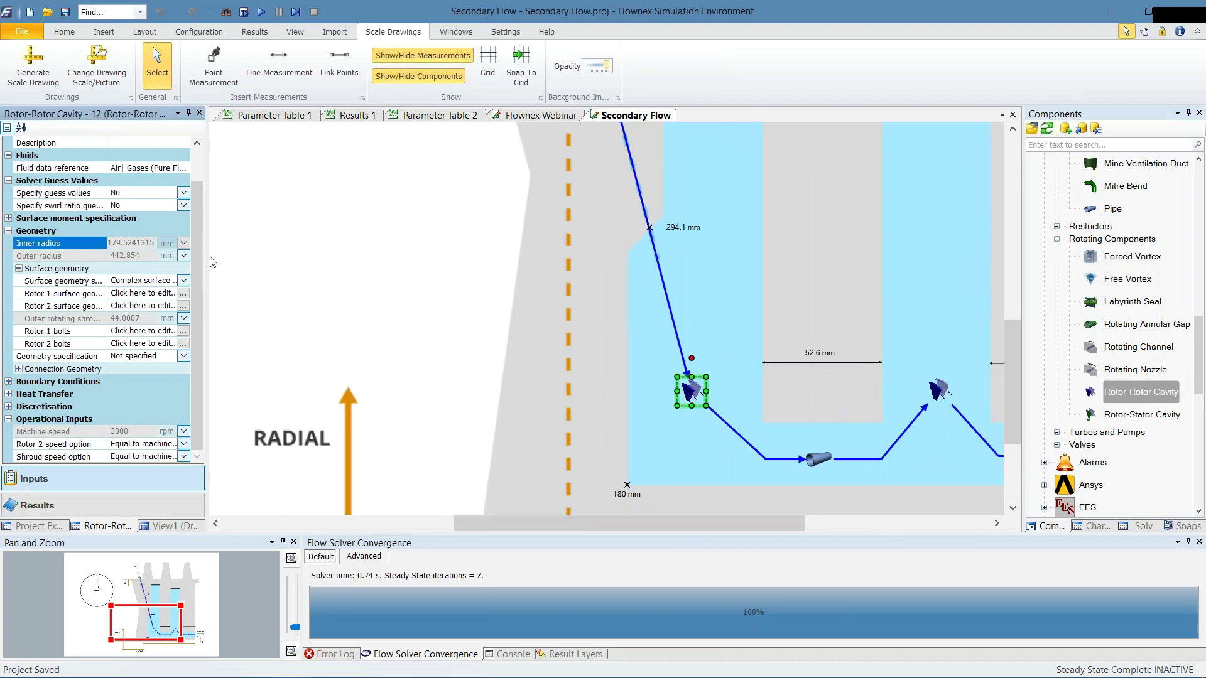
pyautogui.moveTo(108, 243); pyautogui.dragTo(142, 244)
pyautogui.click(143, 243)
pyautogui.click(732, 335)
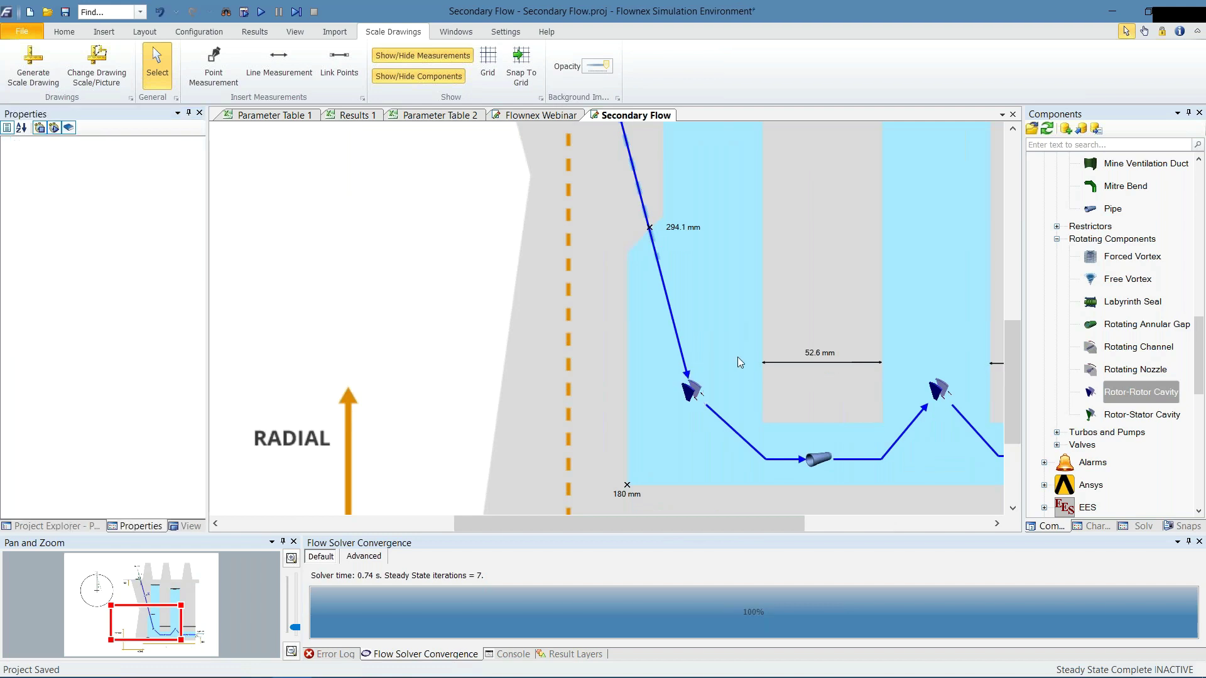
# Examine the flow network and its measurements against the new rotor picture, from the inlet down to the outlet
pyautogui.scroll(-1, 716, 371)
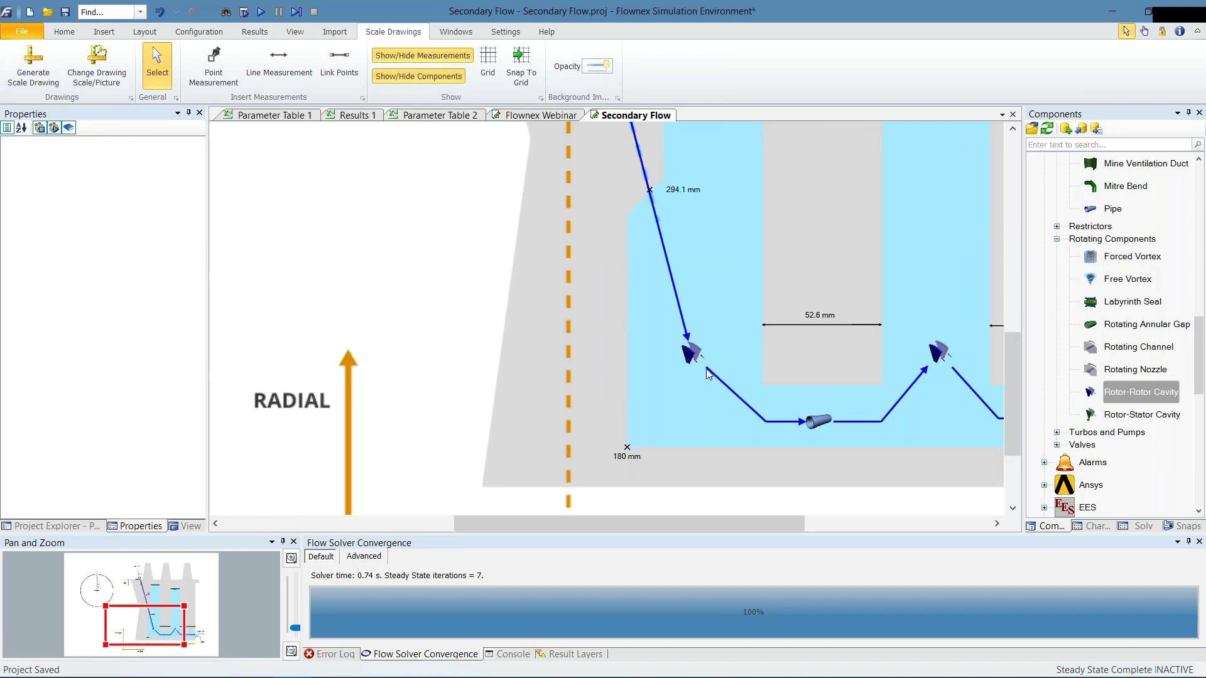
pyautogui.scroll(-2, 697, 363)
pyautogui.scroll(-2, 730, 314)
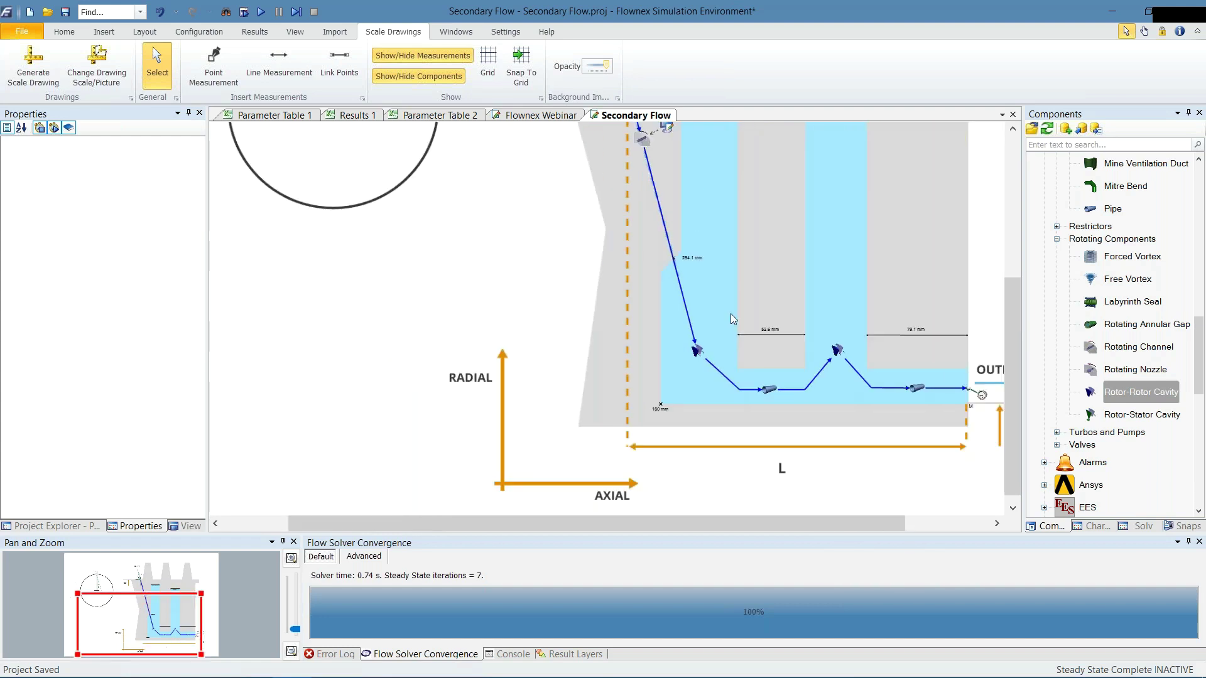
pyautogui.scroll(5, 781, 314)
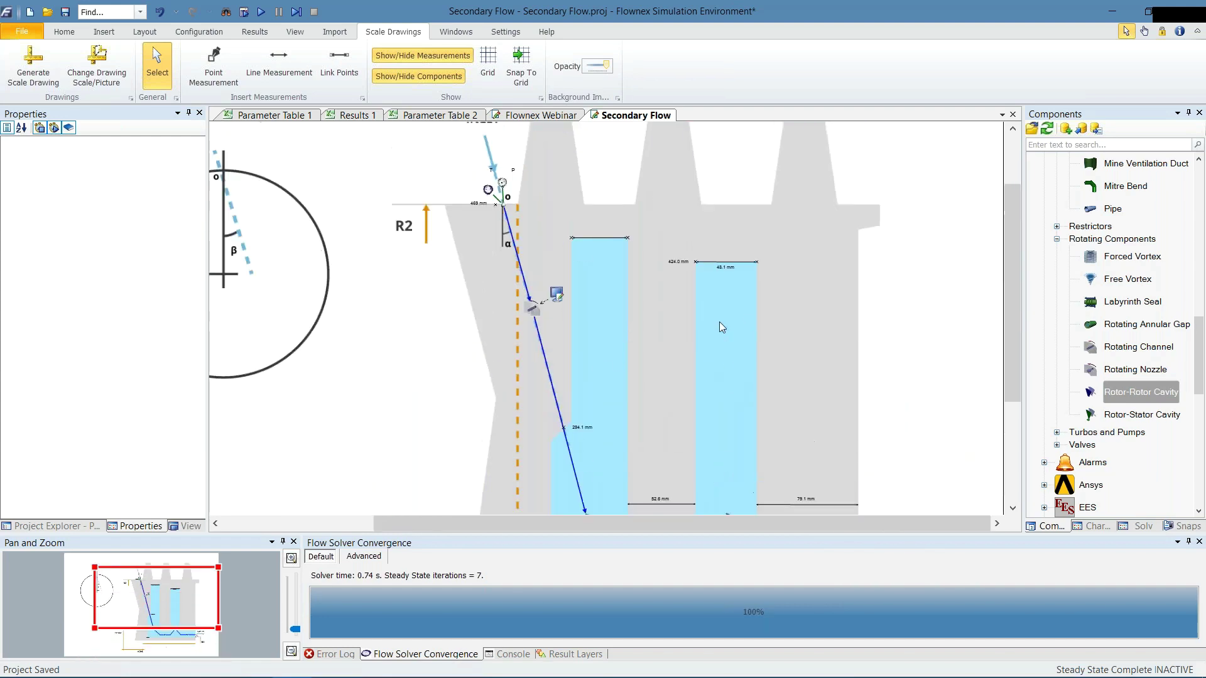
pyautogui.scroll(-4, 691, 305)
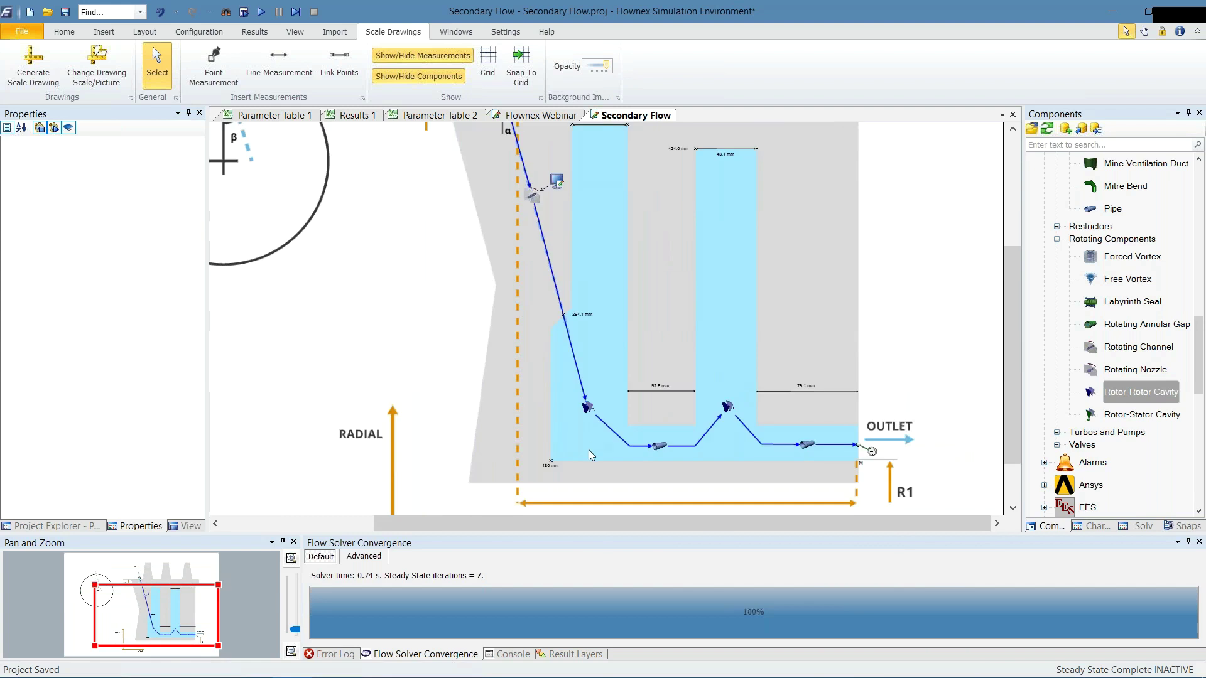
pyautogui.scroll(2, 608, 295)
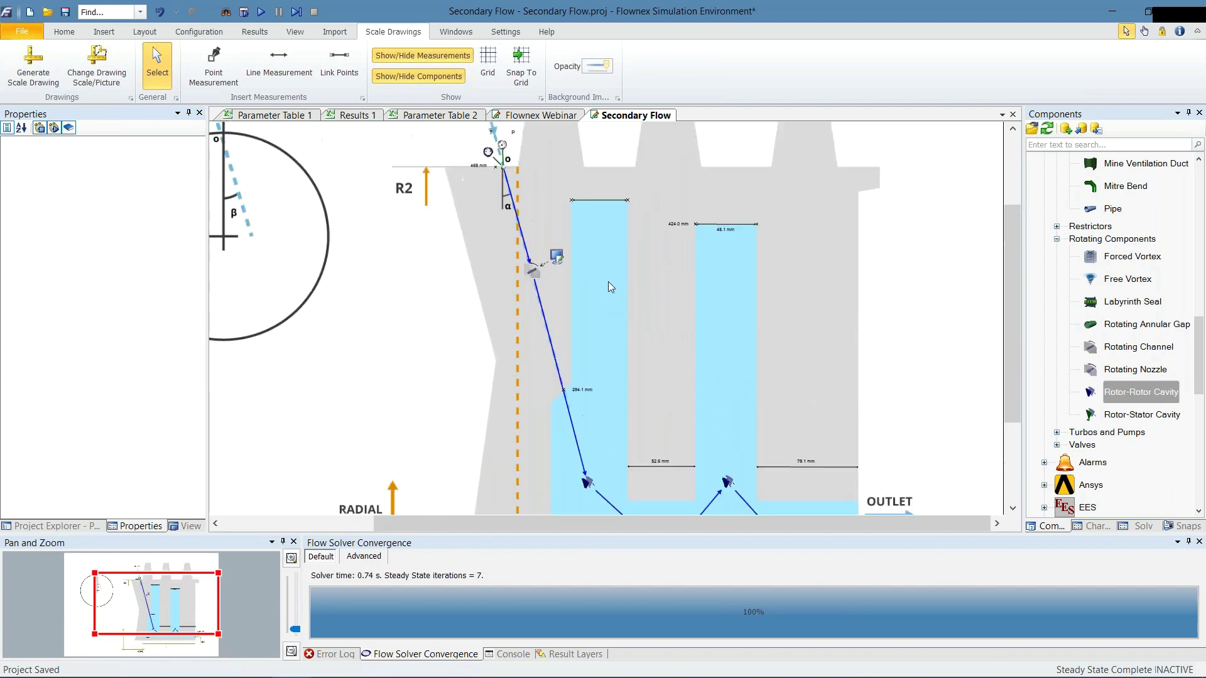
pyautogui.scroll(-2, 604, 247)
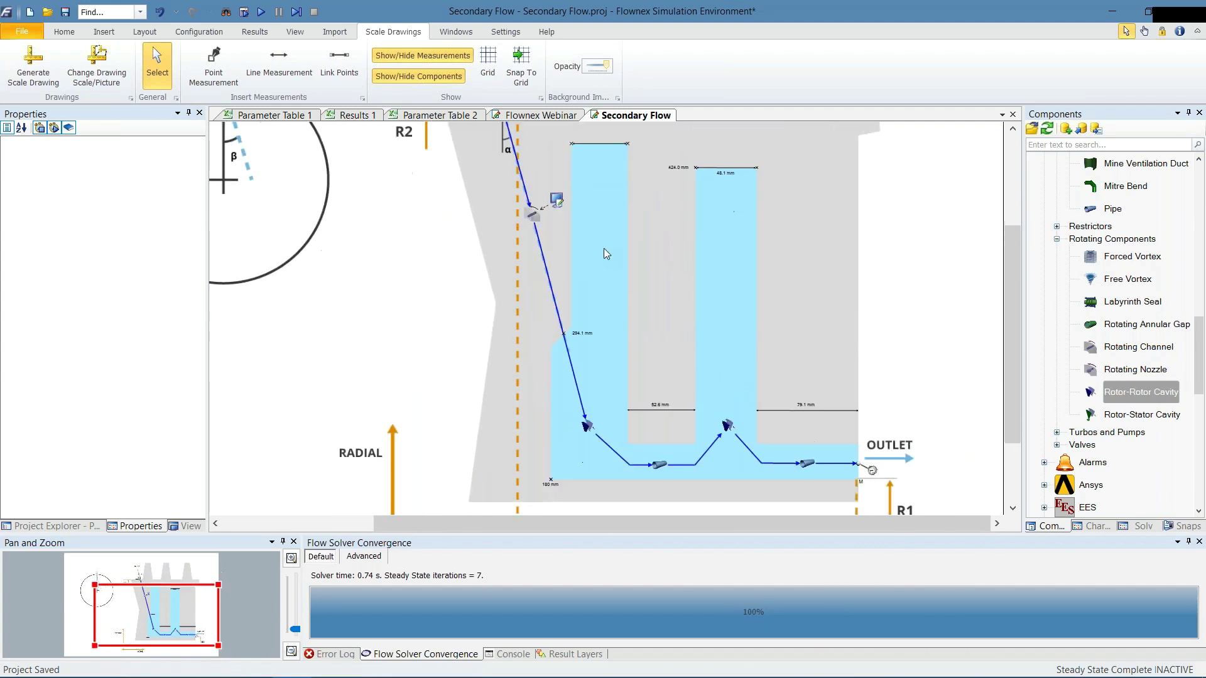
pyautogui.scroll(-1, 604, 253)
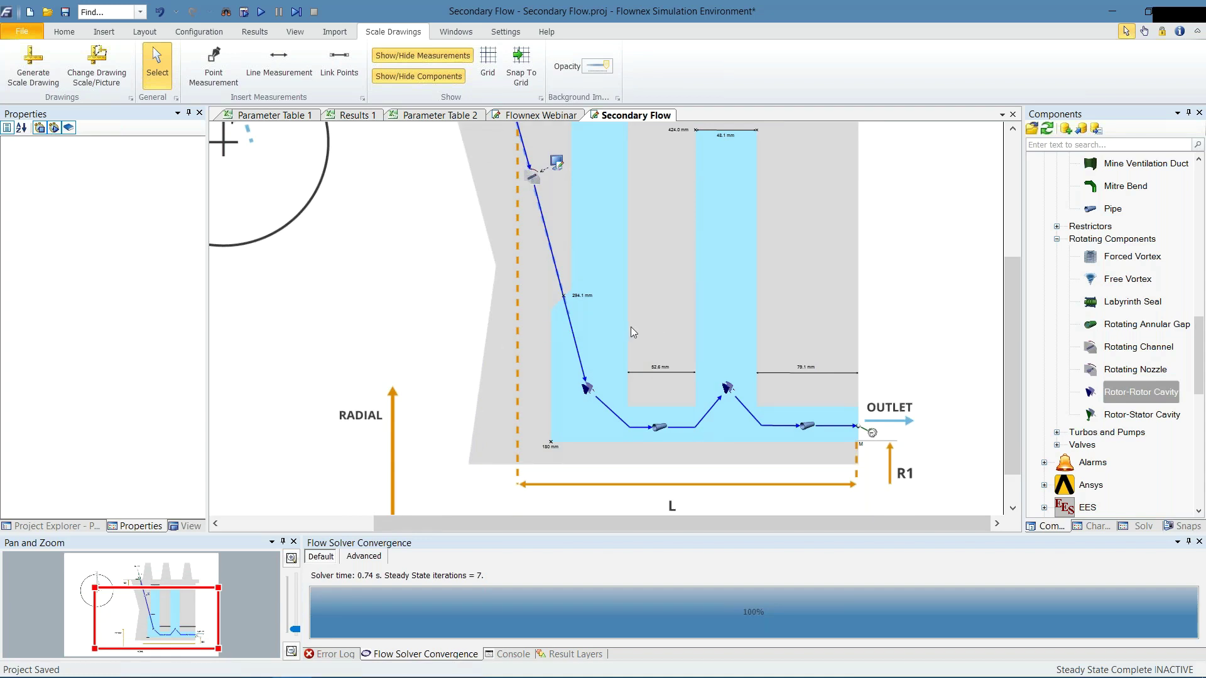
pyautogui.scroll(1, 565, 473)
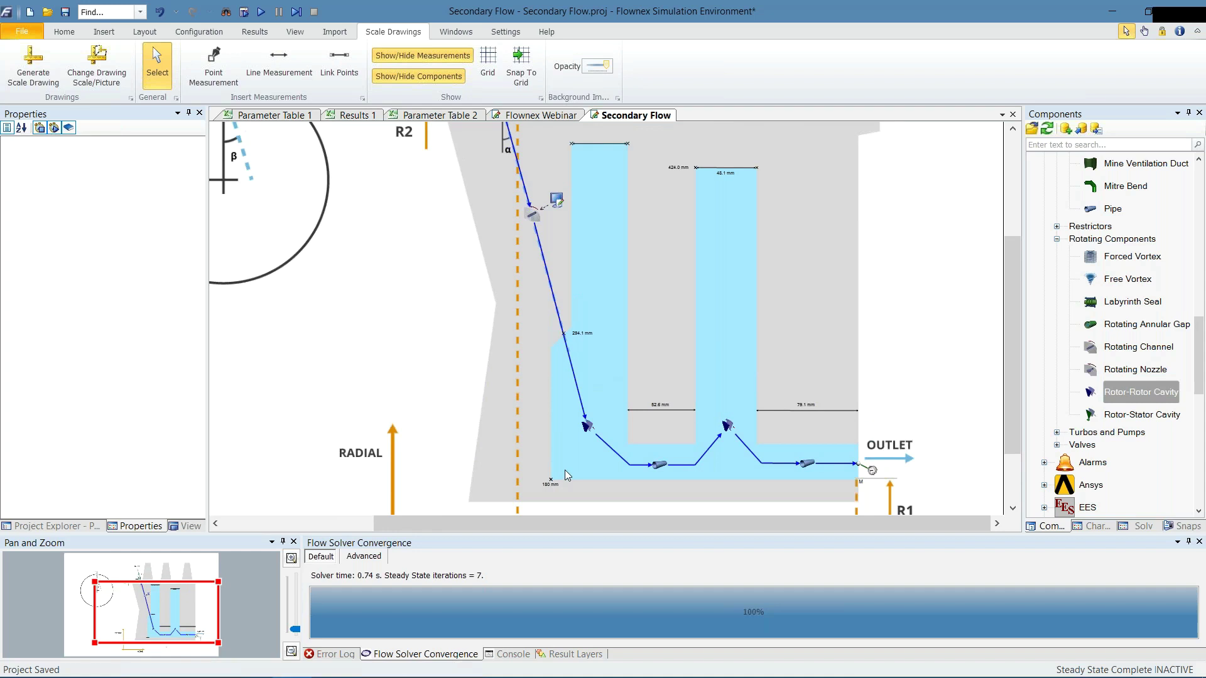
pyautogui.scroll(1, 564, 470)
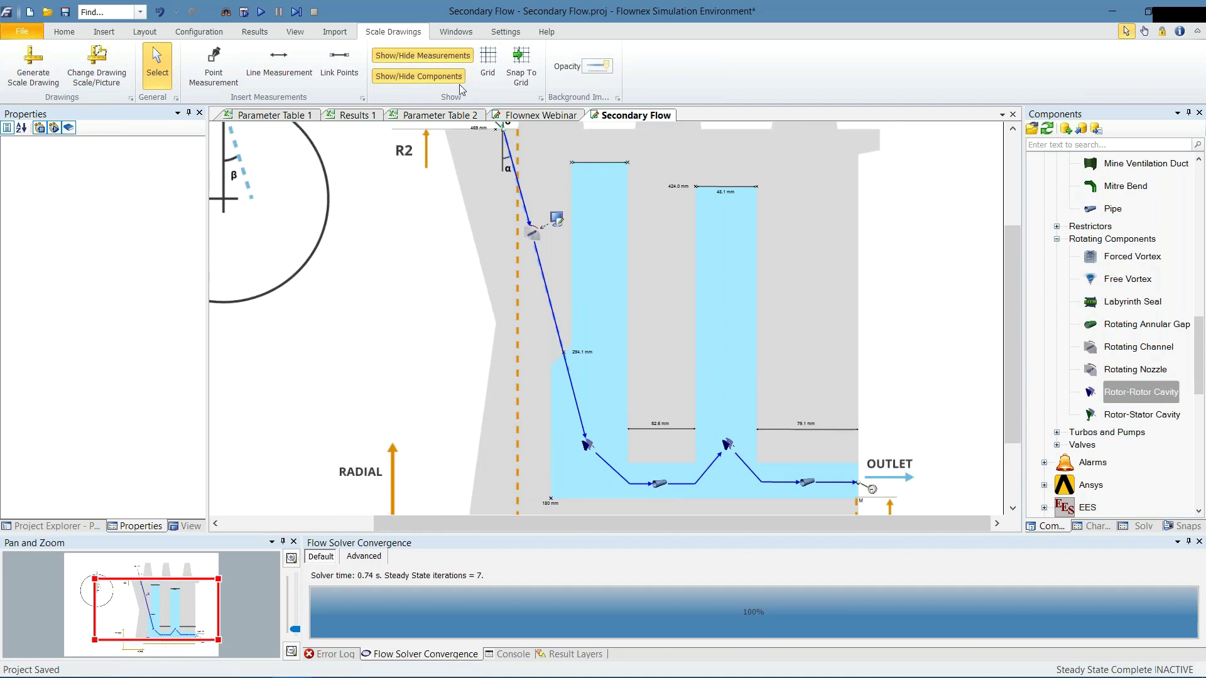
# Hide the components to inspect the measurements alone on the scale drawing, and show the components again
pyautogui.click(439, 77)
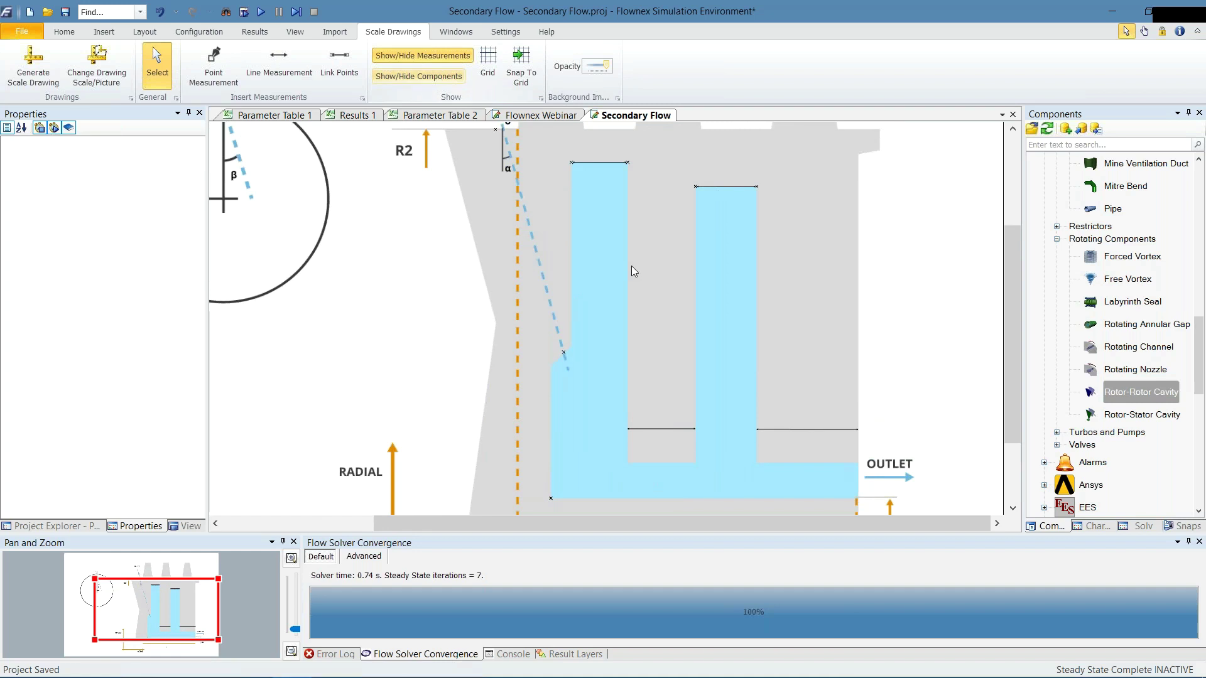
pyautogui.scroll(-1, 756, 360)
pyautogui.moveTo(658, 350); pyautogui.dragTo(495, 499)
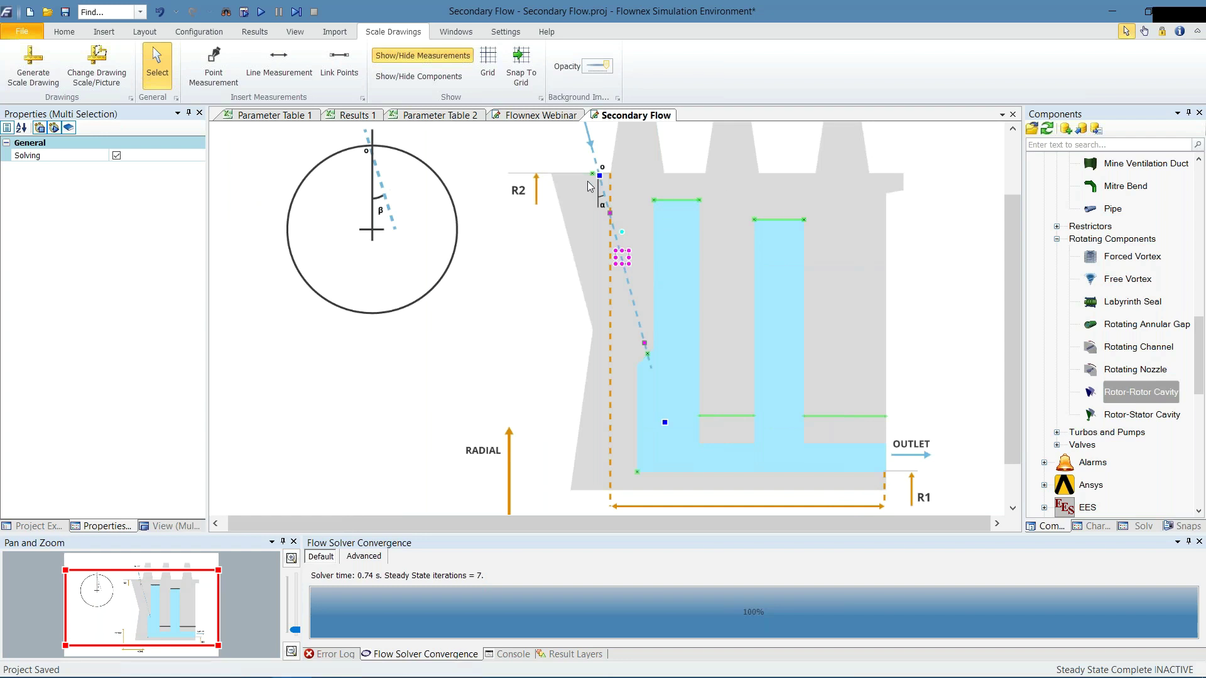
pyautogui.click(776, 258)
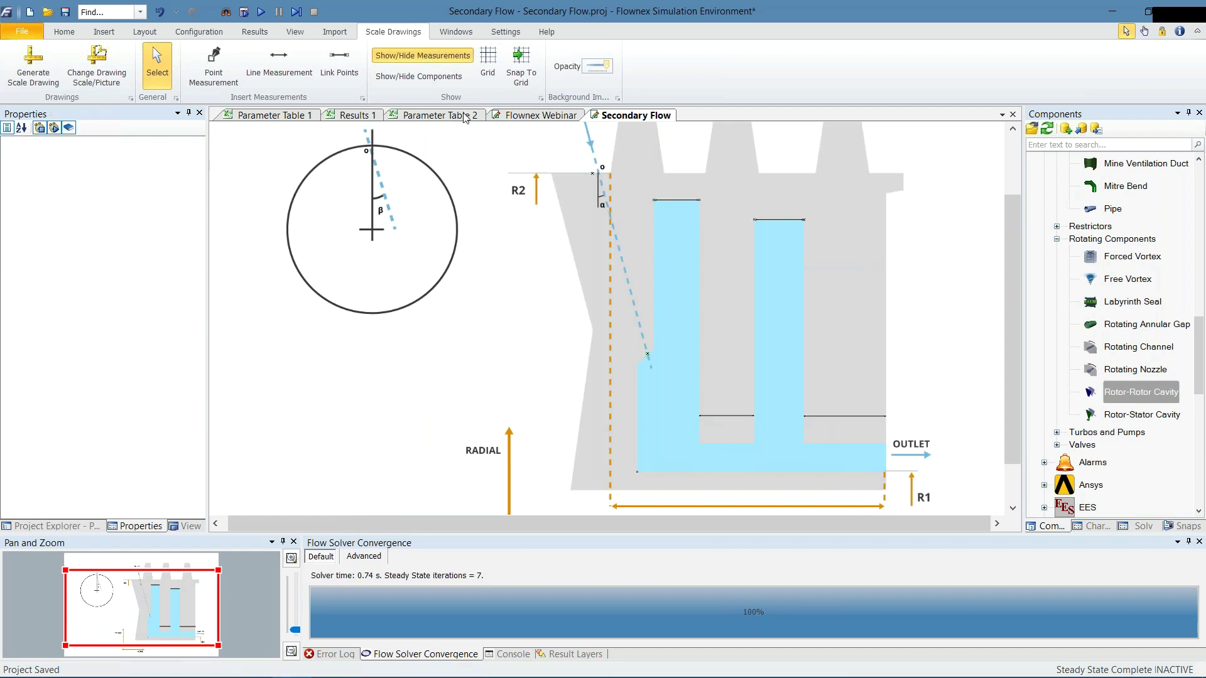
pyautogui.click(439, 78)
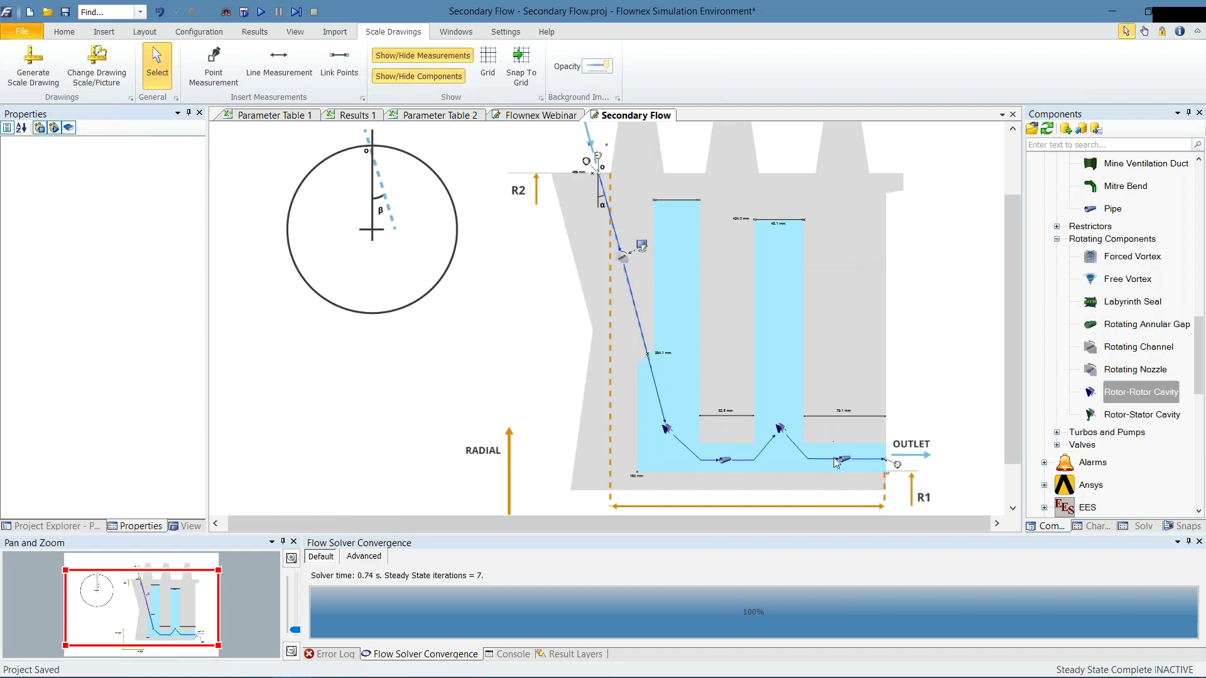
pyautogui.scroll(1, 738, 460)
pyautogui.scroll(2, 739, 460)
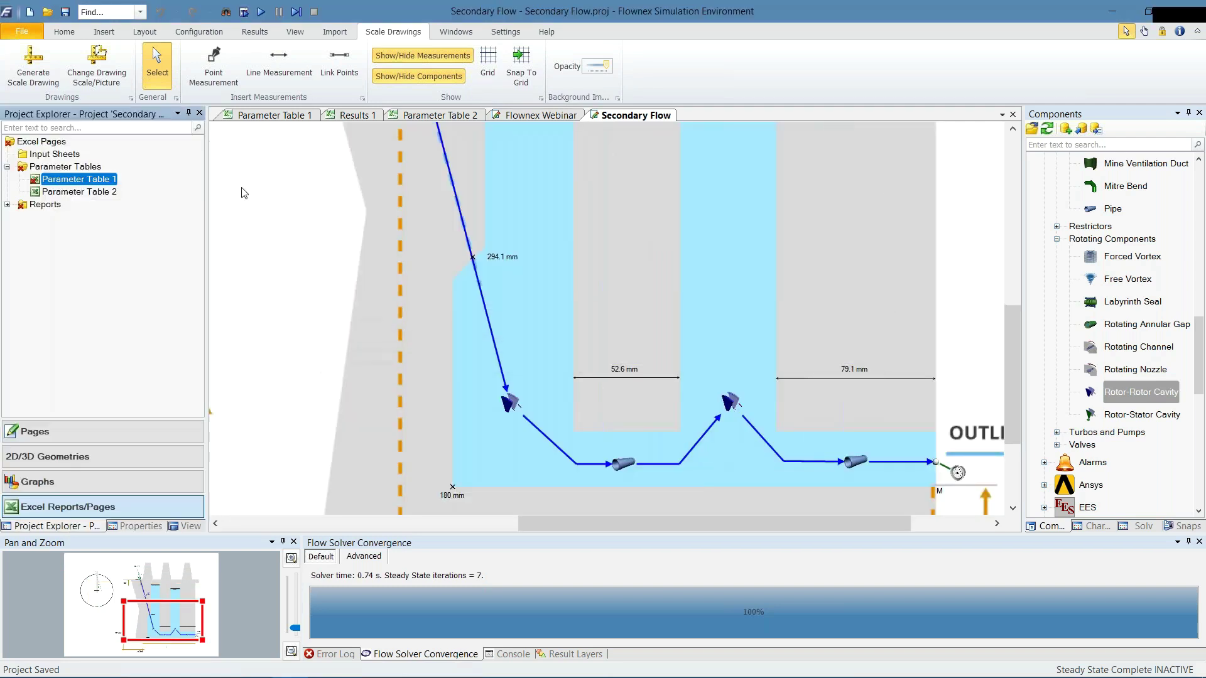
# Review the outlet pressure results in Parameter Table 2, looking at the row for the 32 mm channel diameter
pyautogui.click(468, 117)
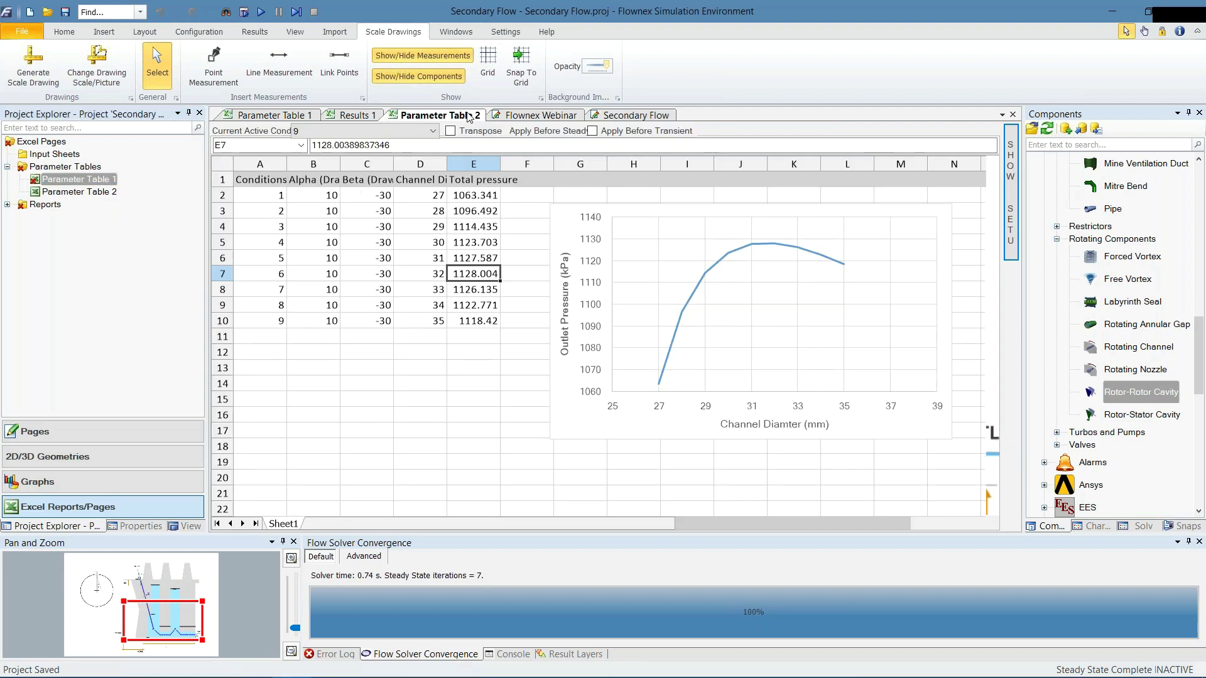
pyautogui.moveTo(416, 275); pyautogui.dragTo(463, 273)
pyautogui.click(438, 299)
pyautogui.click(439, 274)
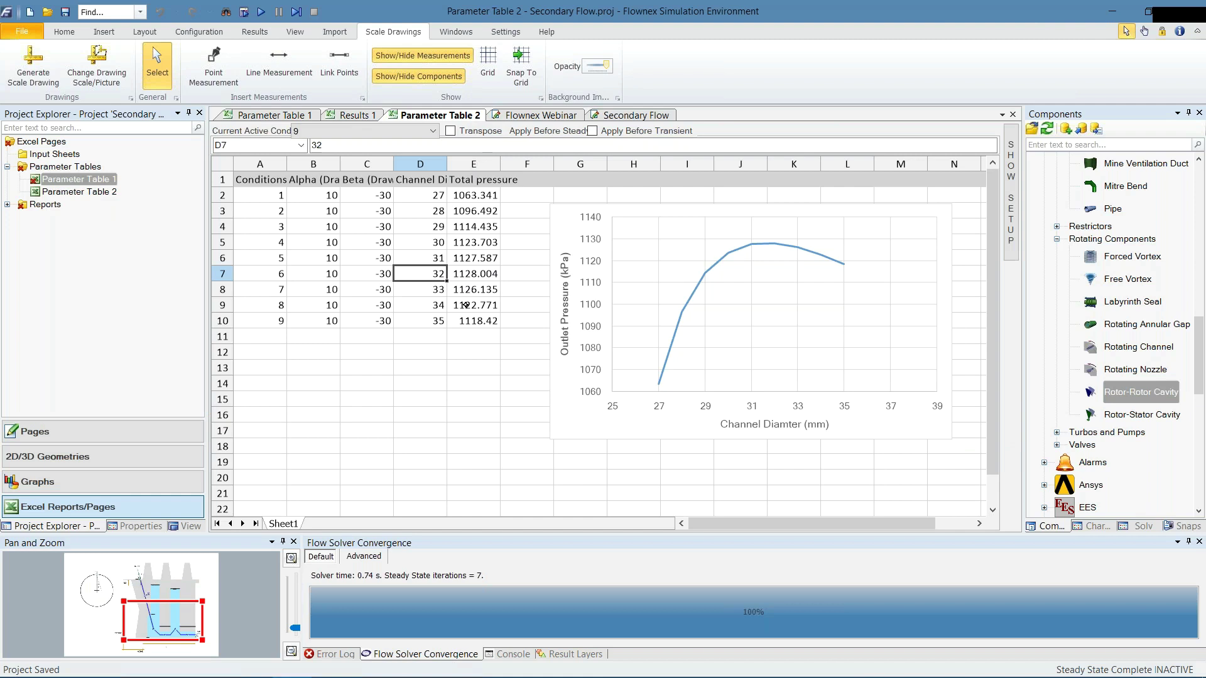
# Disable Parameter Table 2 and enable Parameter Table 1 in the project
pyautogui.rightClick(87, 194)
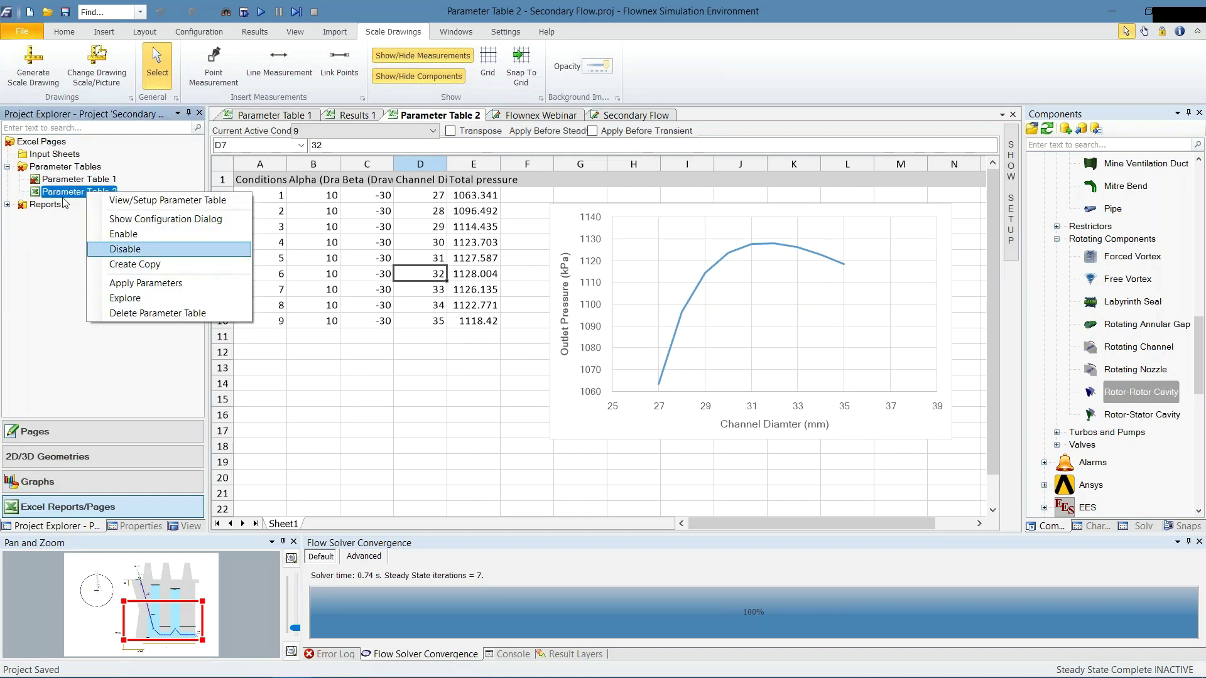
pyautogui.click(125, 249)
pyautogui.rightClick(67, 178)
pyautogui.click(102, 219)
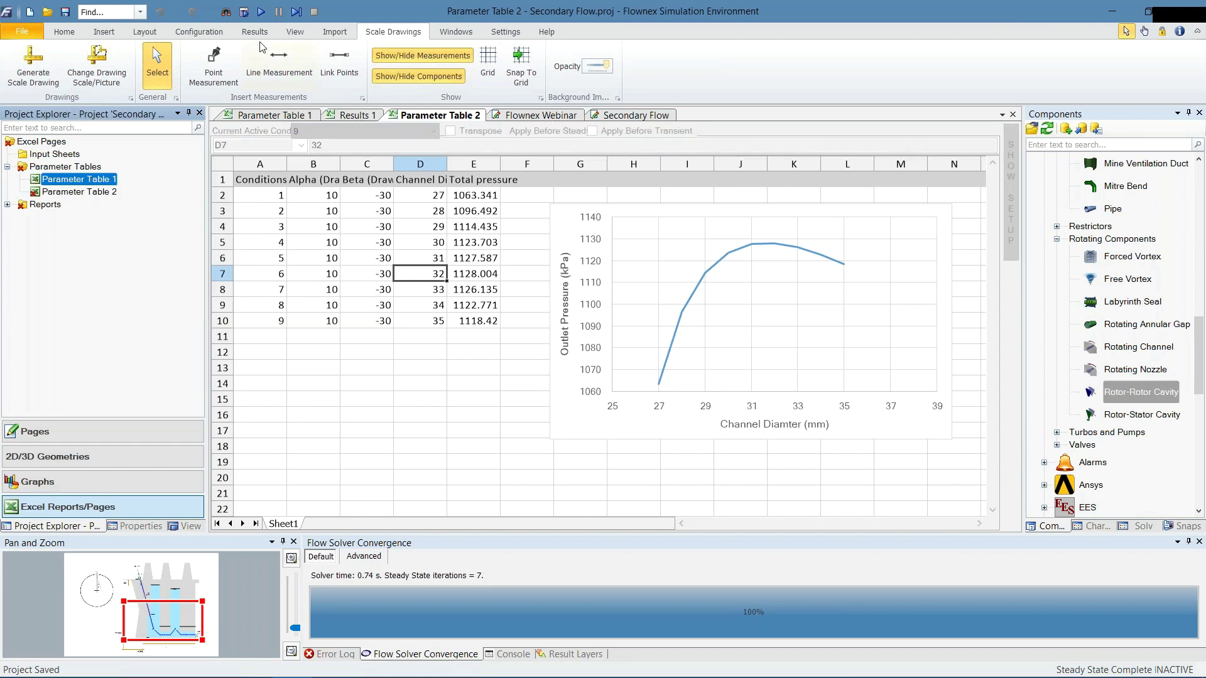
# Make Parameter Table 1 the active configuration in the sensitivity analysis setup
pyautogui.click(192, 33)
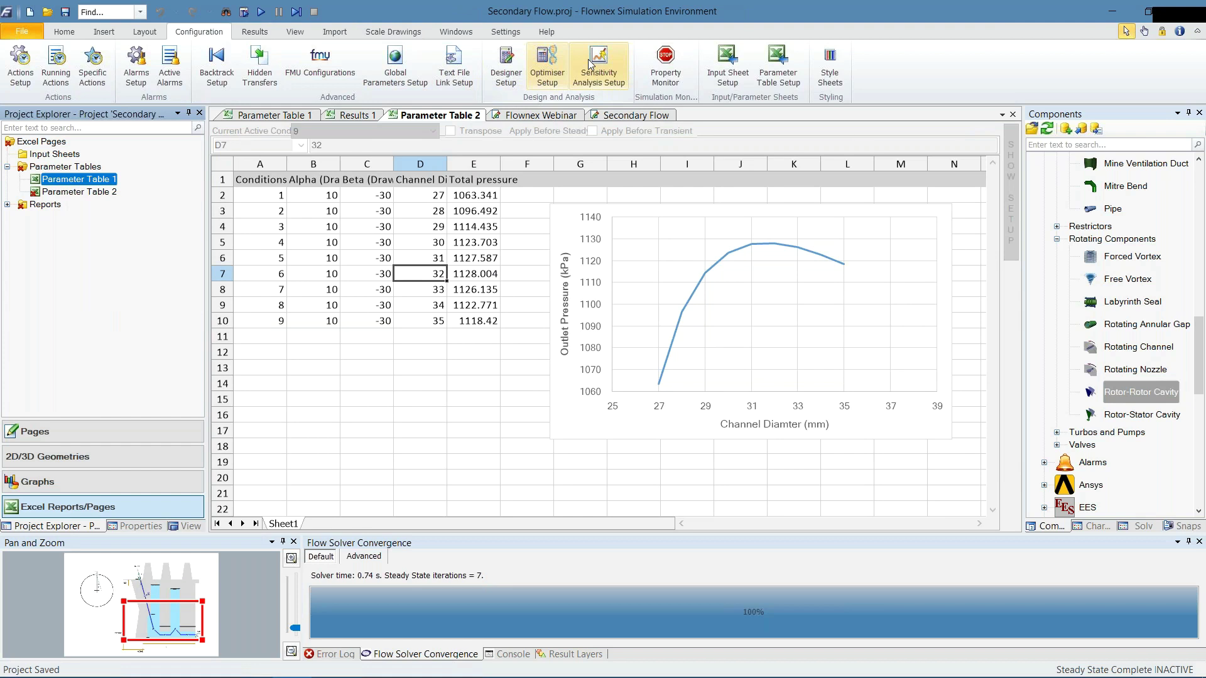
pyautogui.click(591, 65)
pyautogui.rightClick(458, 114)
pyautogui.click(494, 185)
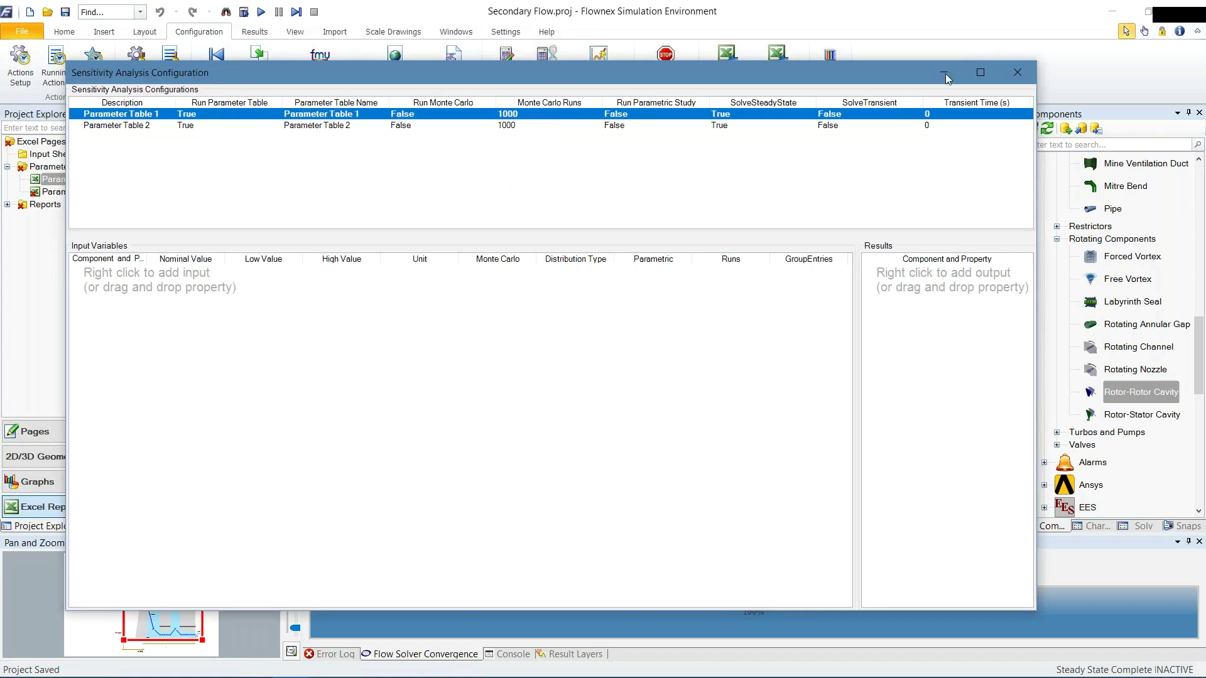
pyautogui.click(1027, 76)
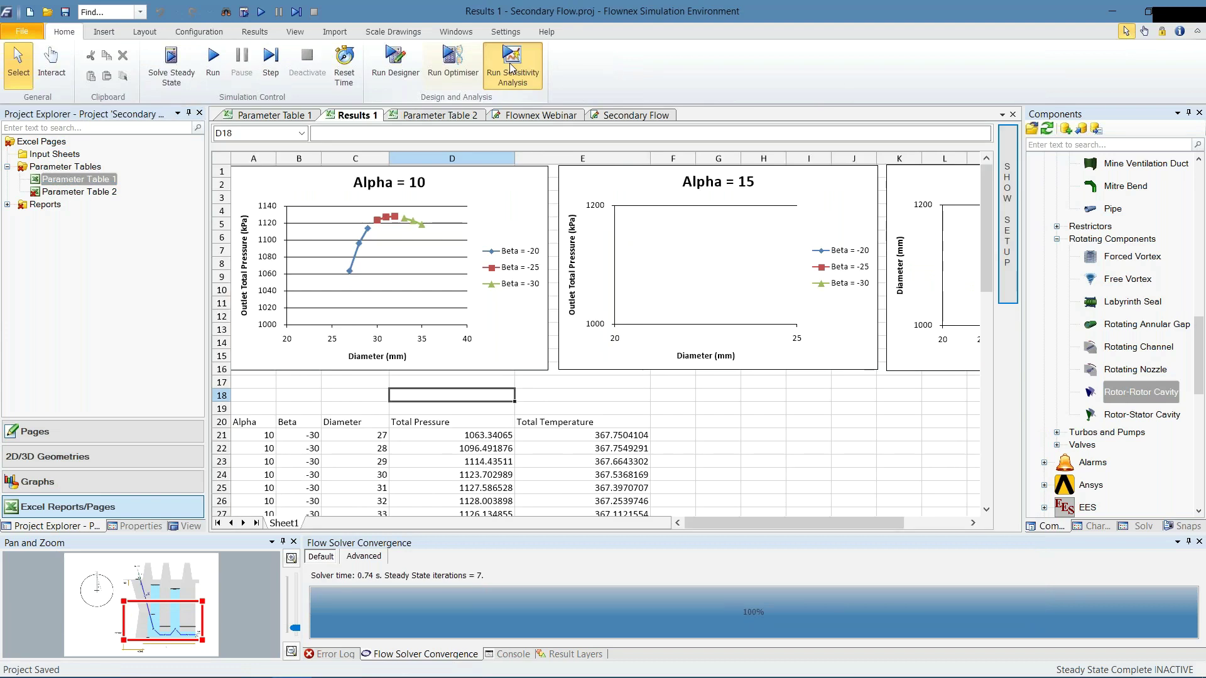
# Run the sensitivity analysis and follow the Alpha 10, 15 and 20 charts in Results 1 as they fill
pyautogui.click(510, 69)
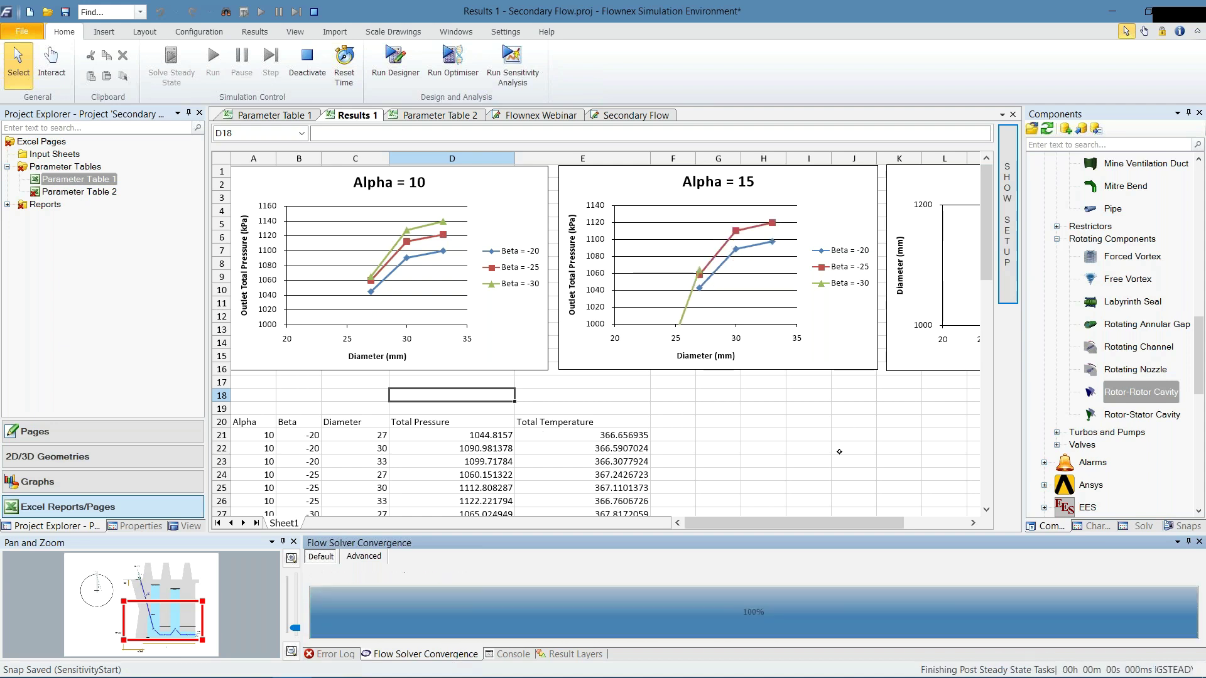
pyautogui.moveTo(806, 525); pyautogui.dragTo(819, 523)
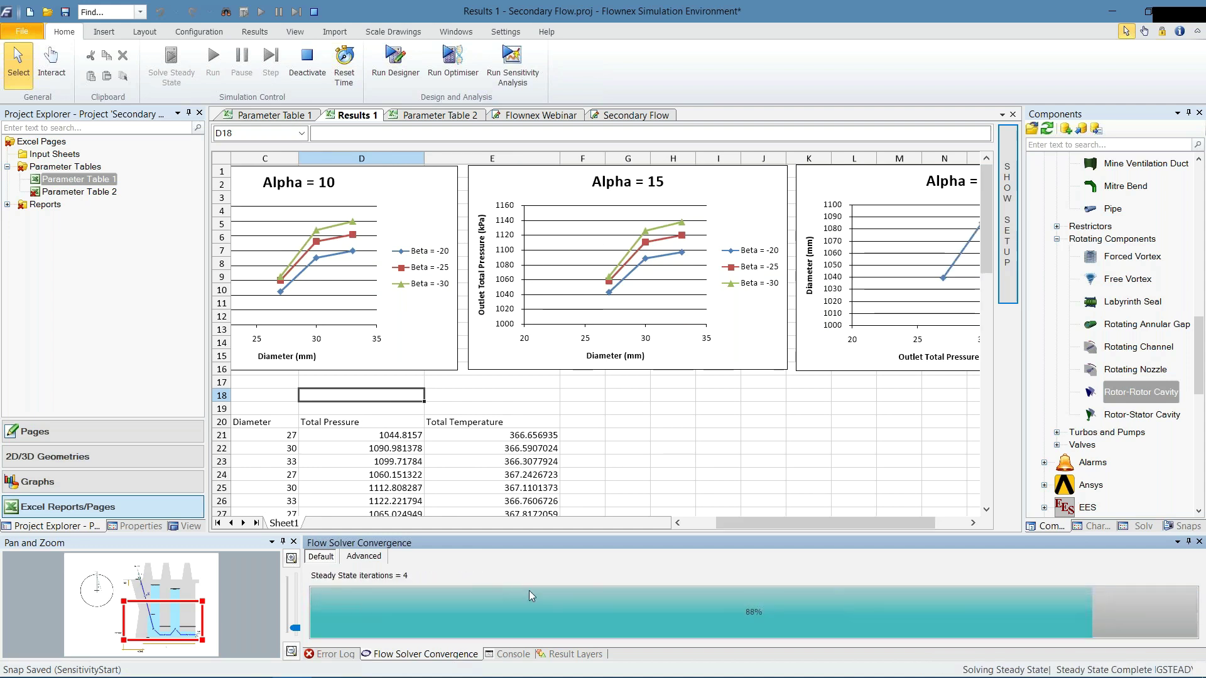
pyautogui.moveTo(804, 529); pyautogui.dragTo(834, 526)
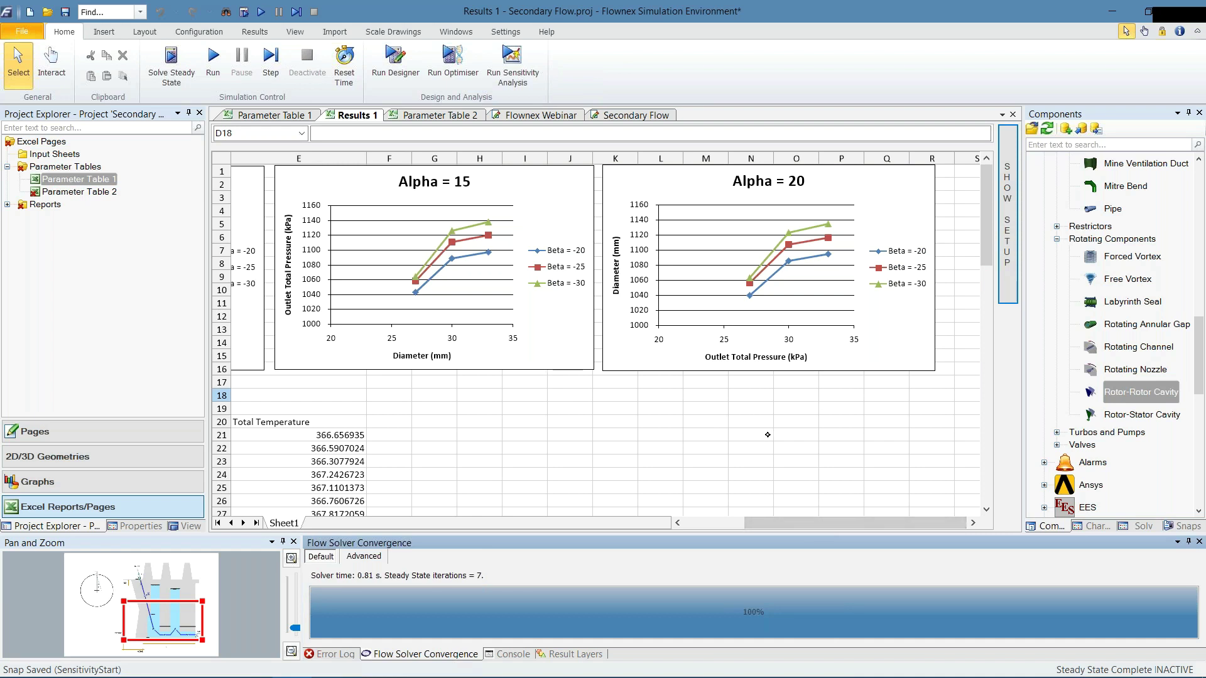
# Compare the outlet total pressure curves for each Beta across the Alpha 10, 15 and 20 charts
pyautogui.moveTo(830, 522); pyautogui.dragTo(794, 520)
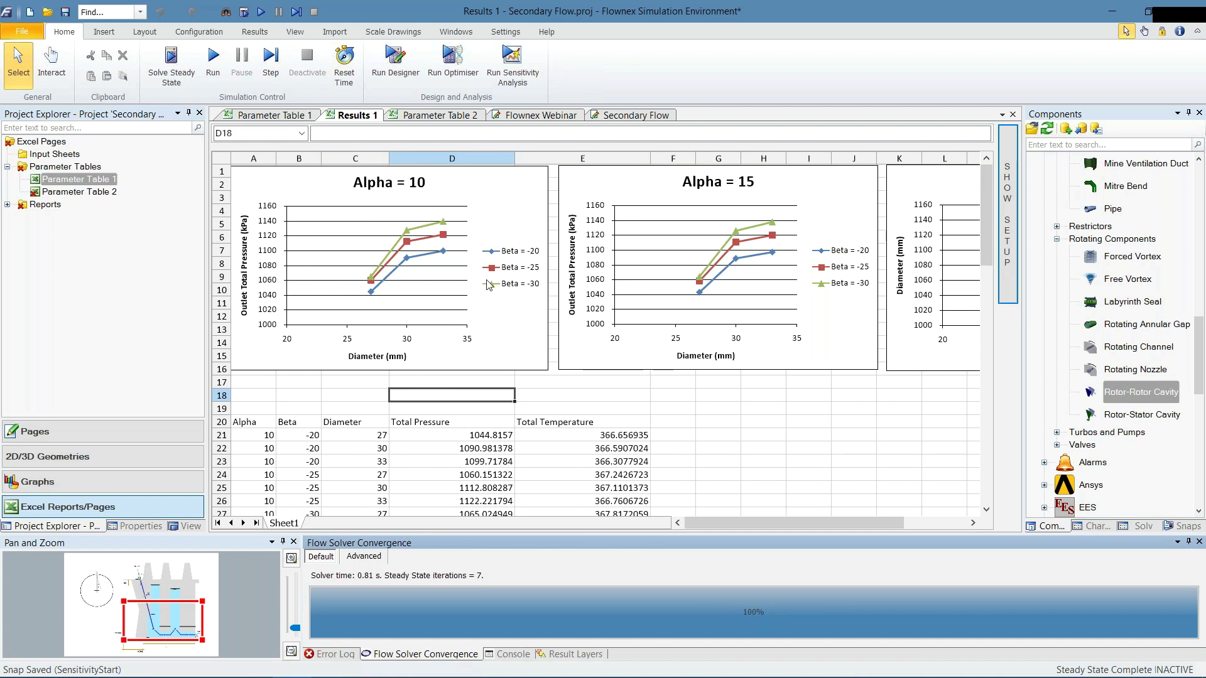
pyautogui.moveTo(786, 526); pyautogui.dragTo(851, 526)
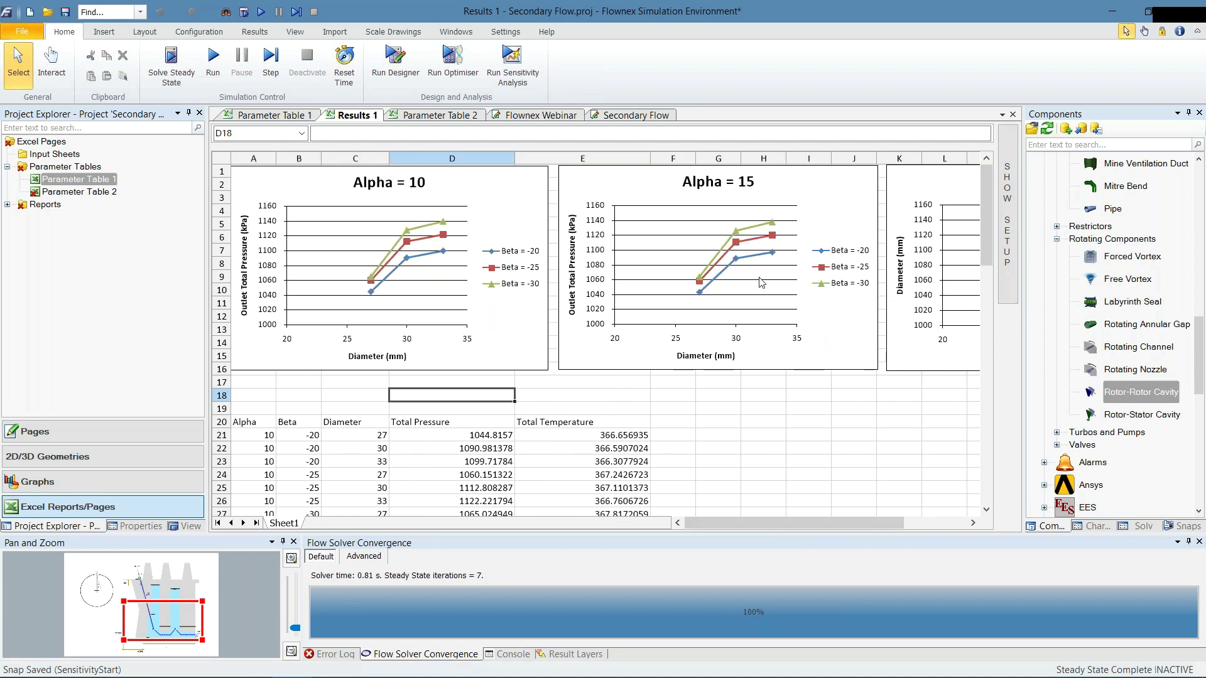
pyautogui.moveTo(752, 524); pyautogui.dragTo(799, 520)
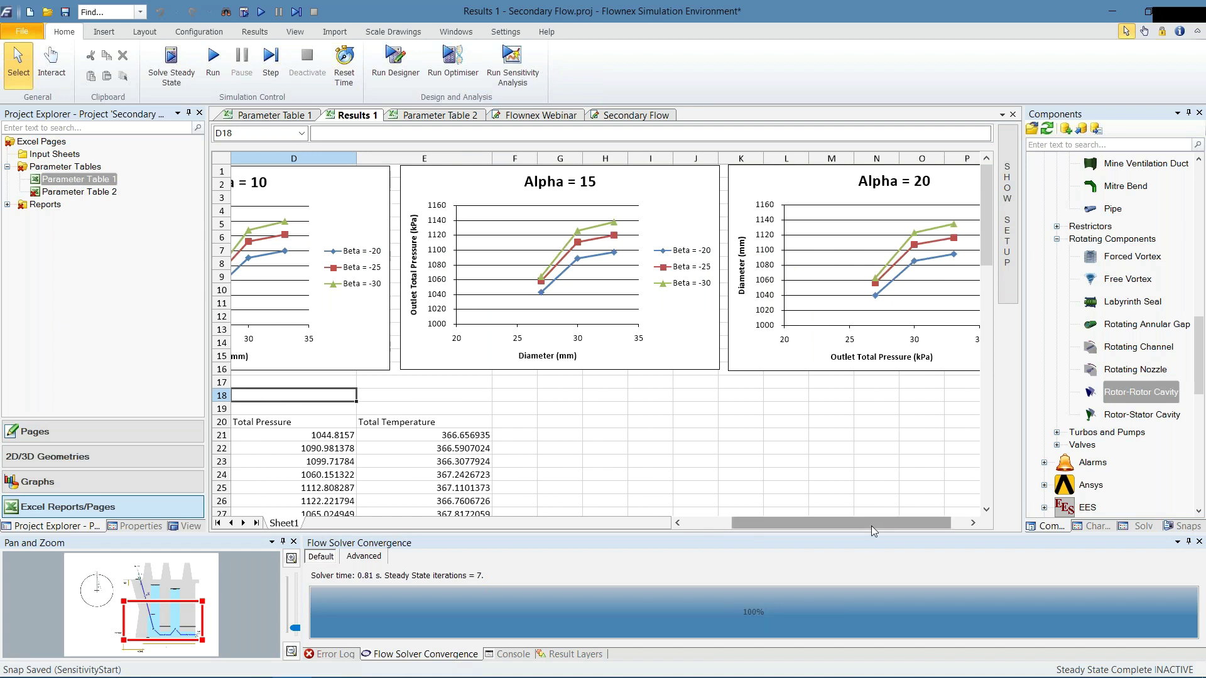
pyautogui.moveTo(871, 525); pyautogui.dragTo(796, 533)
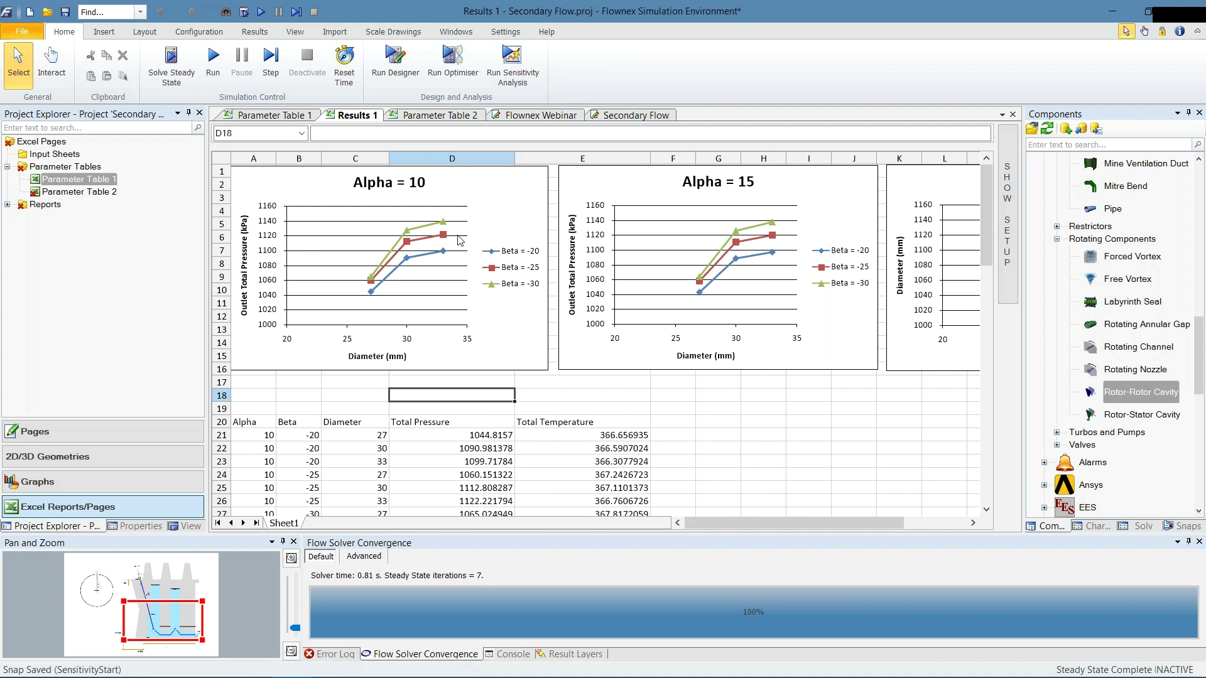
# Disable Parameter Table 1 and enable Parameter Table 2 in the project
pyautogui.rightClick(66, 182)
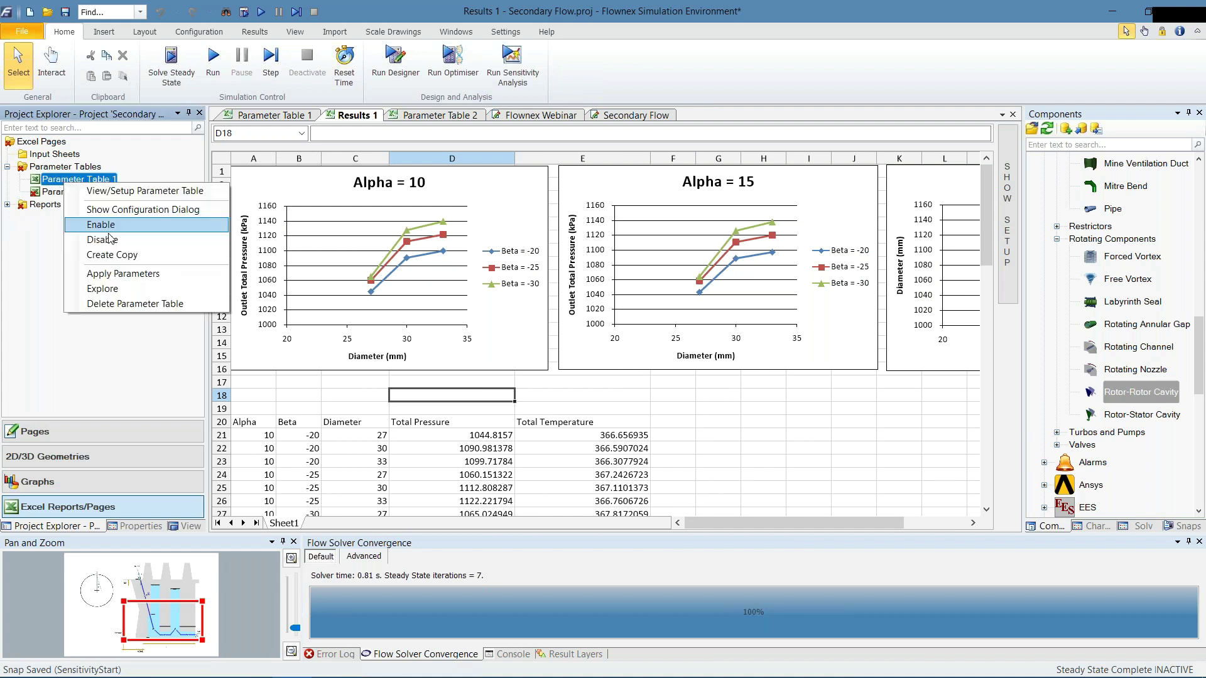
pyautogui.click(126, 240)
pyautogui.rightClick(70, 192)
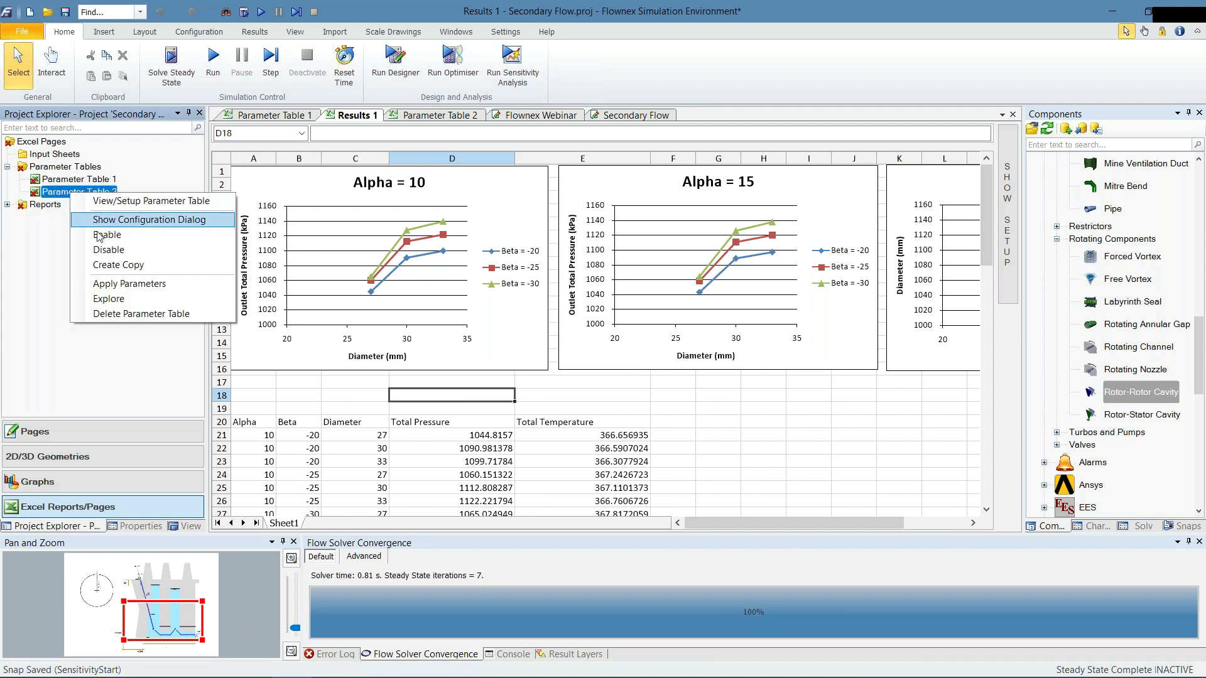
pyautogui.click(102, 235)
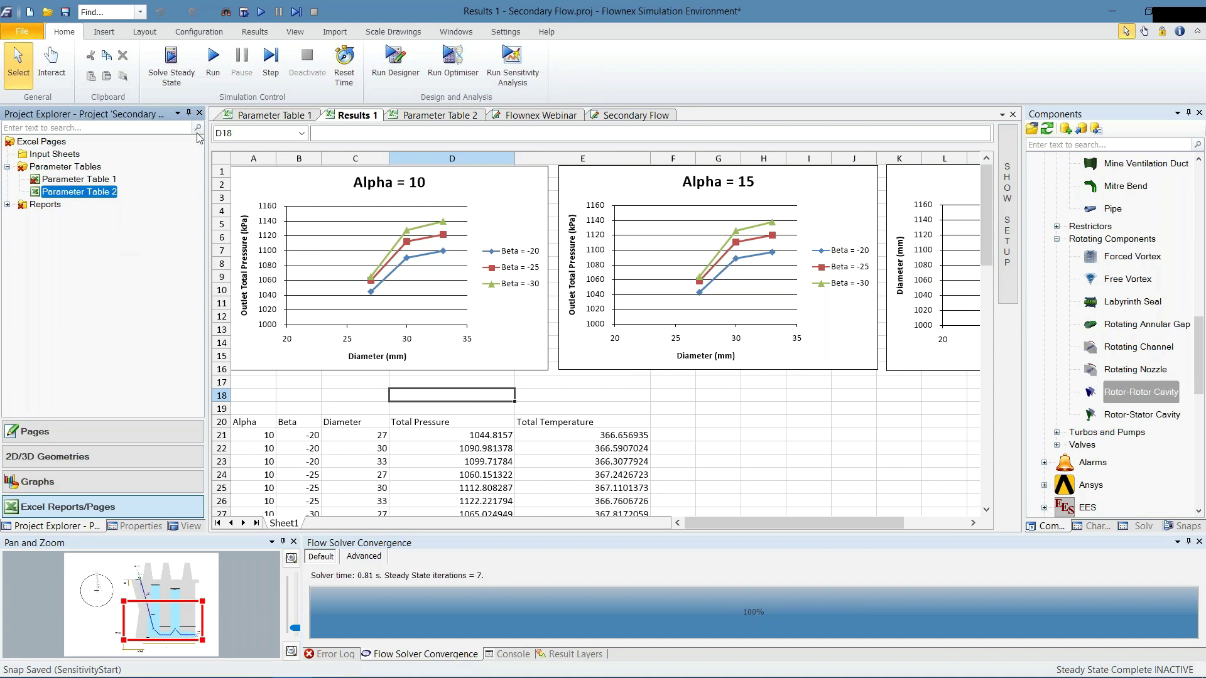
# Make Parameter Table 2 the active configuration in the sensitivity analysis setup
pyautogui.click(199, 32)
pyautogui.click(599, 54)
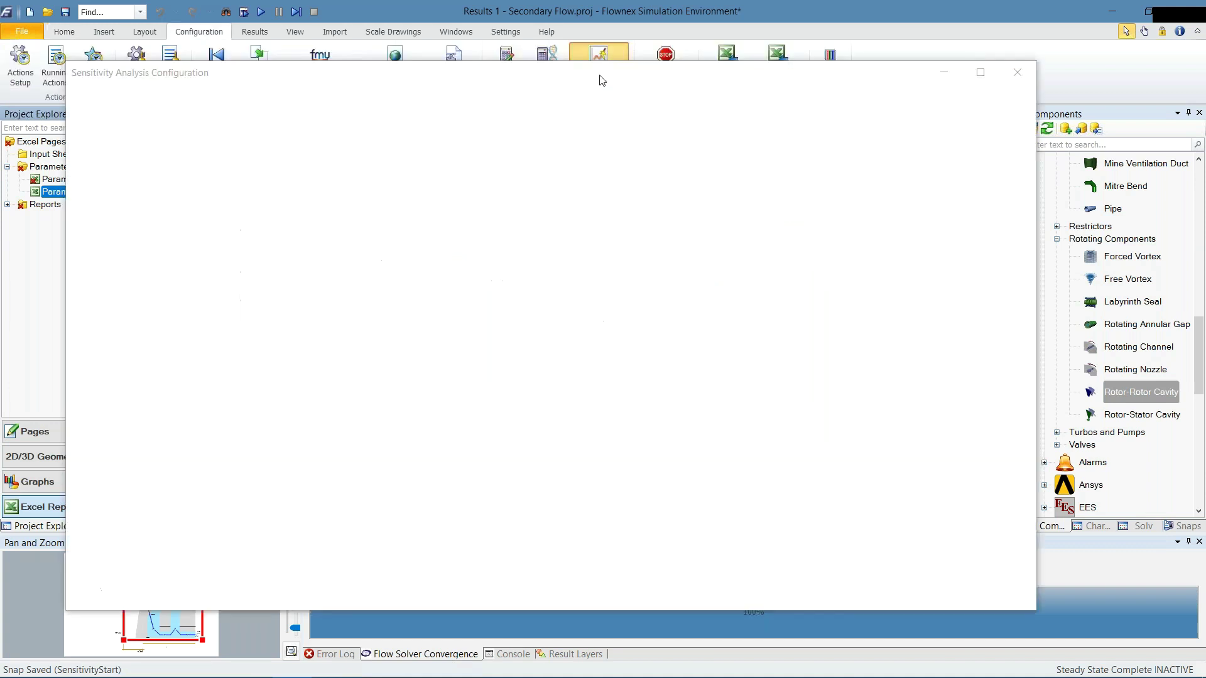
pyautogui.click(1019, 76)
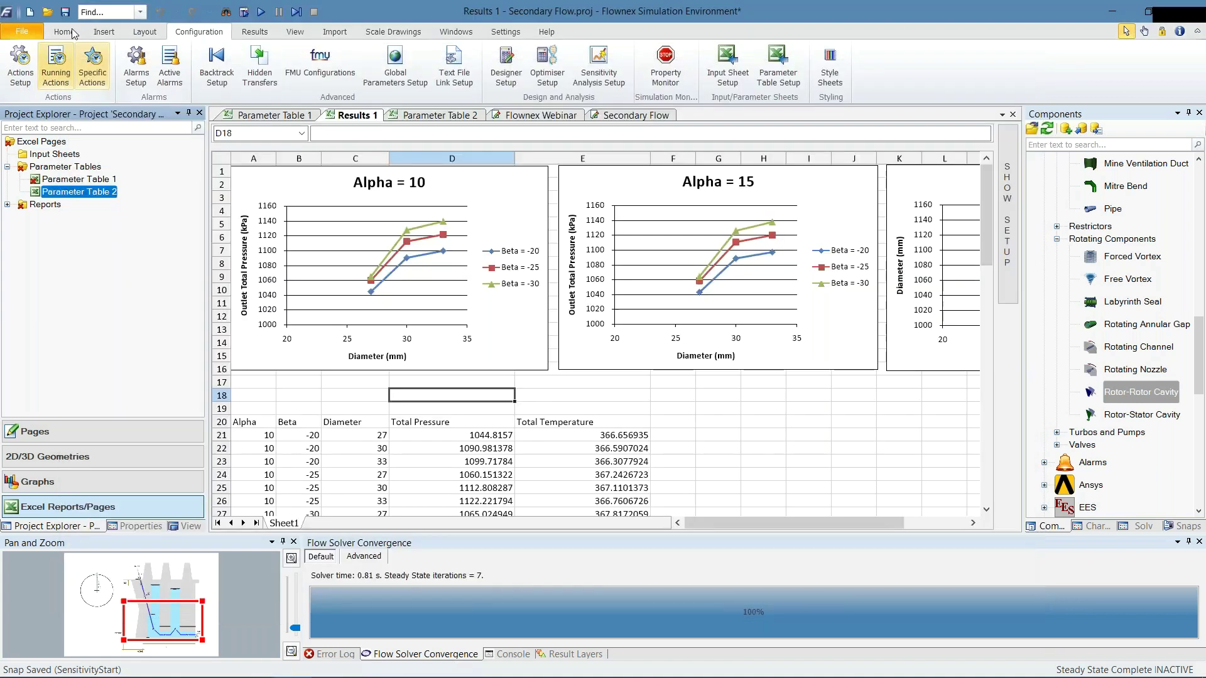
# Clear the old total pressure results in Parameter Table 2 and run the sensitivity analysis again
pyautogui.moveTo(477, 275); pyautogui.dragTo(408, 275)
pyautogui.moveTo(481, 321); pyautogui.dragTo(481, 195)
pyautogui.press('Delete')
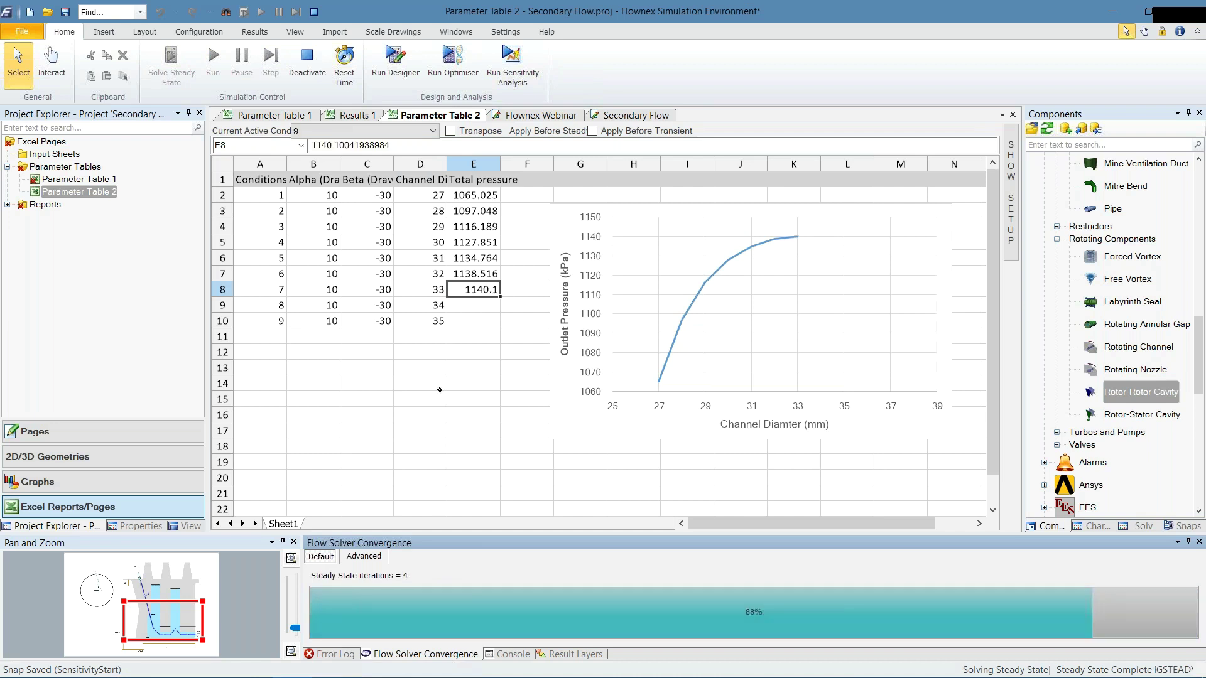
# Follow the outlet pressure curve in Parameter Table 2 and single out condition 8's channel diameter and total pressure
pyautogui.click(451, 356)
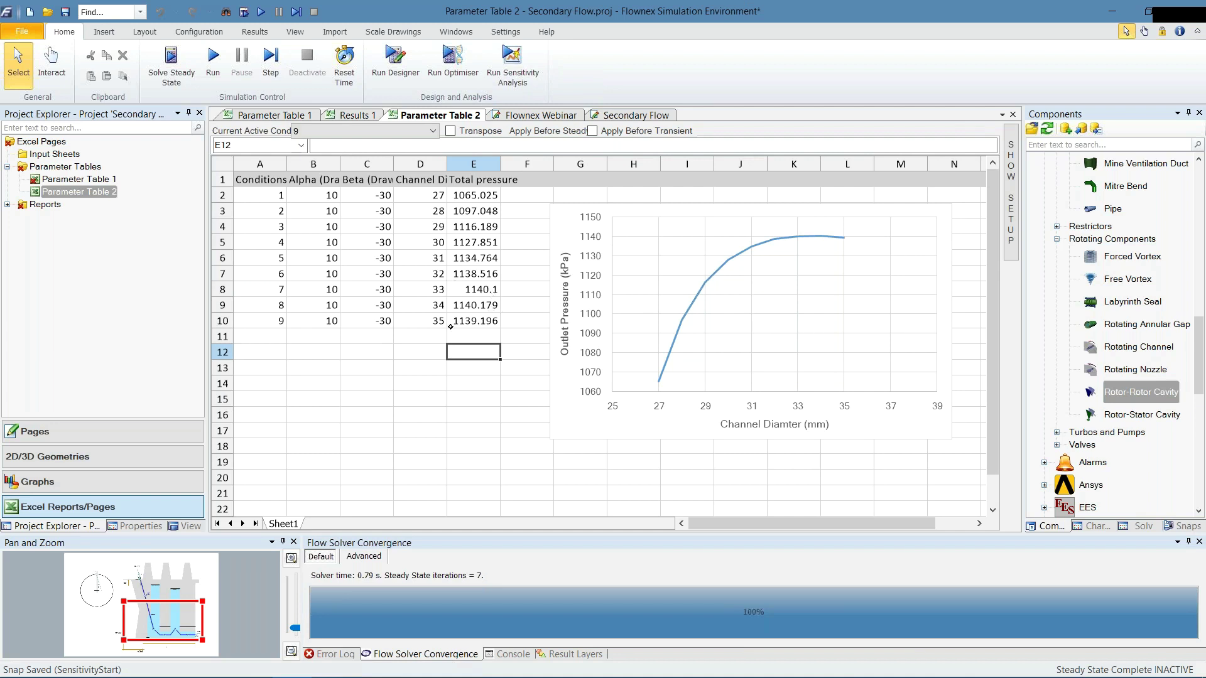
pyautogui.moveTo(474, 274); pyautogui.dragTo(447, 310)
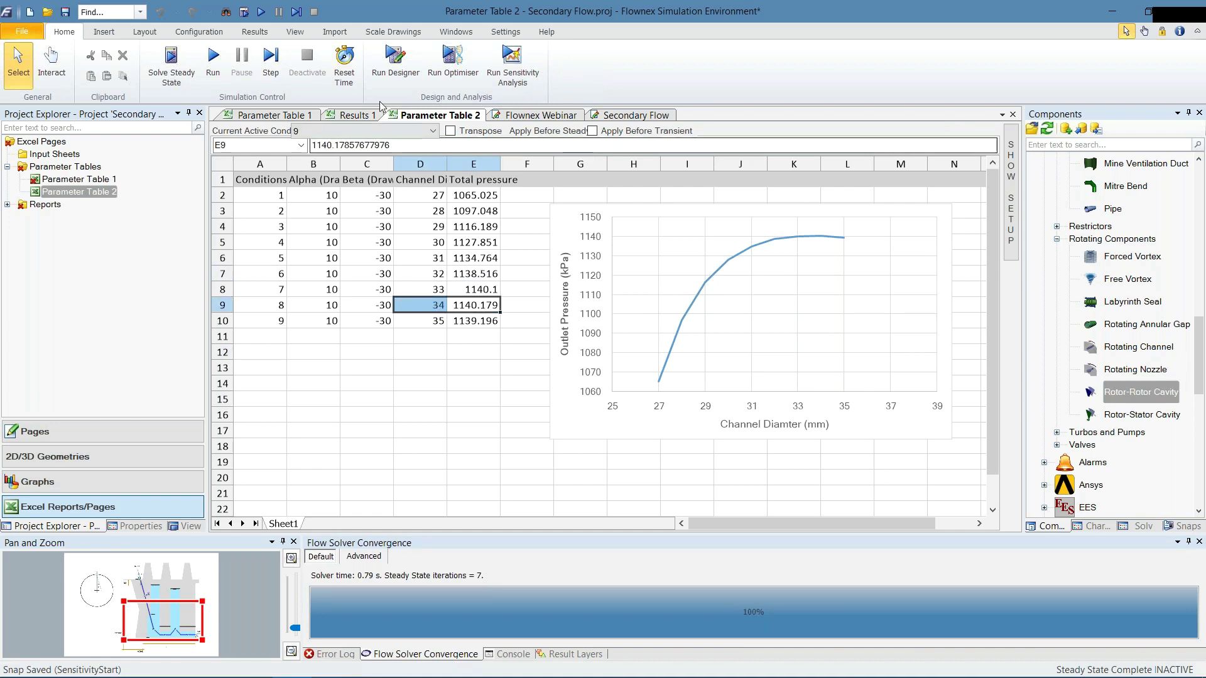
# Examine the rotor cavities, channel path and scale measurements in the Secondary Flow drawing
pyautogui.click(570, 117)
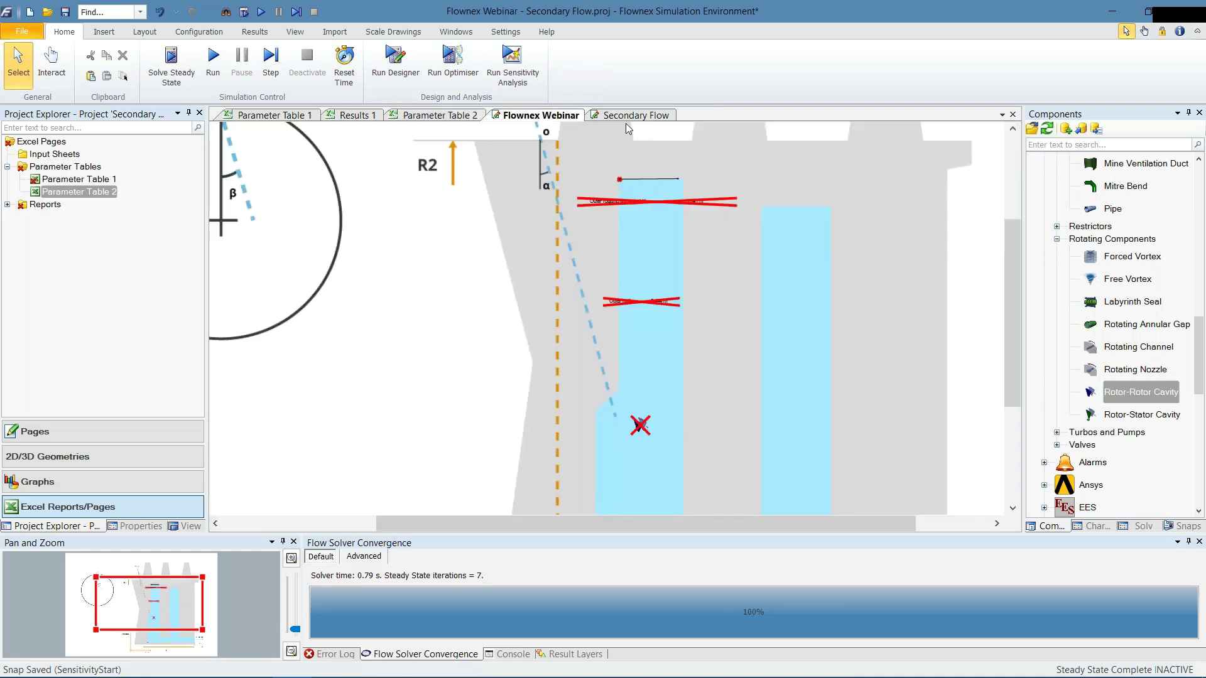
pyautogui.click(623, 115)
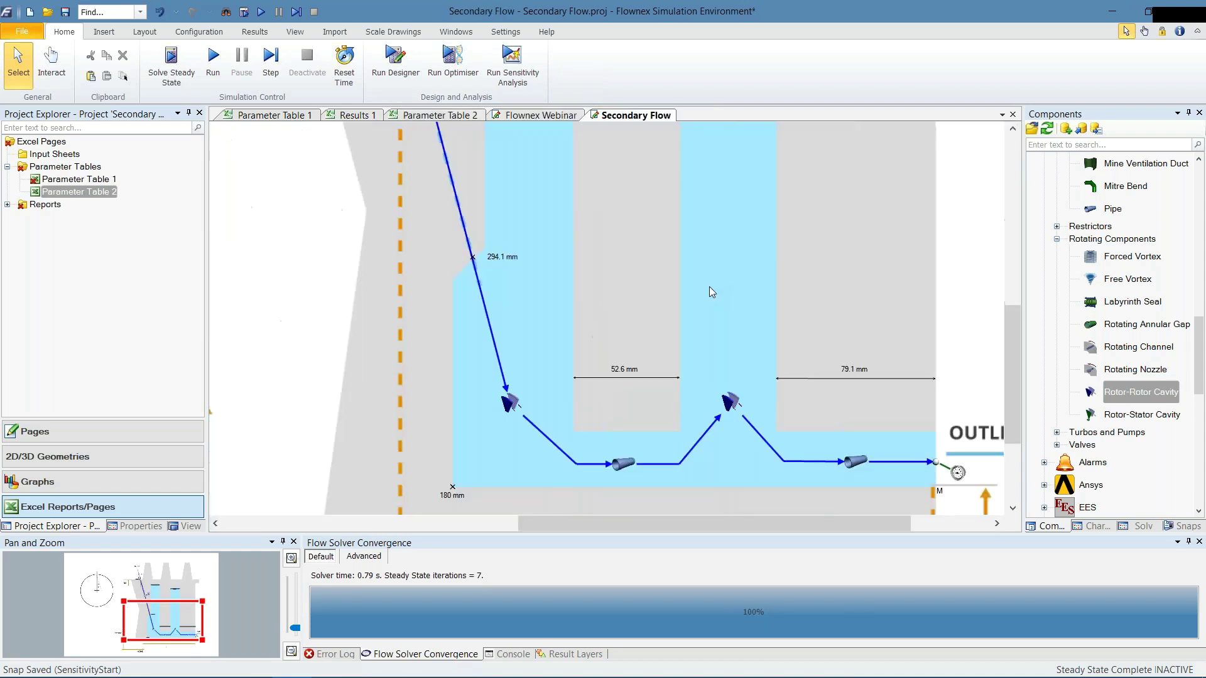
pyautogui.scroll(-3, 650, 444)
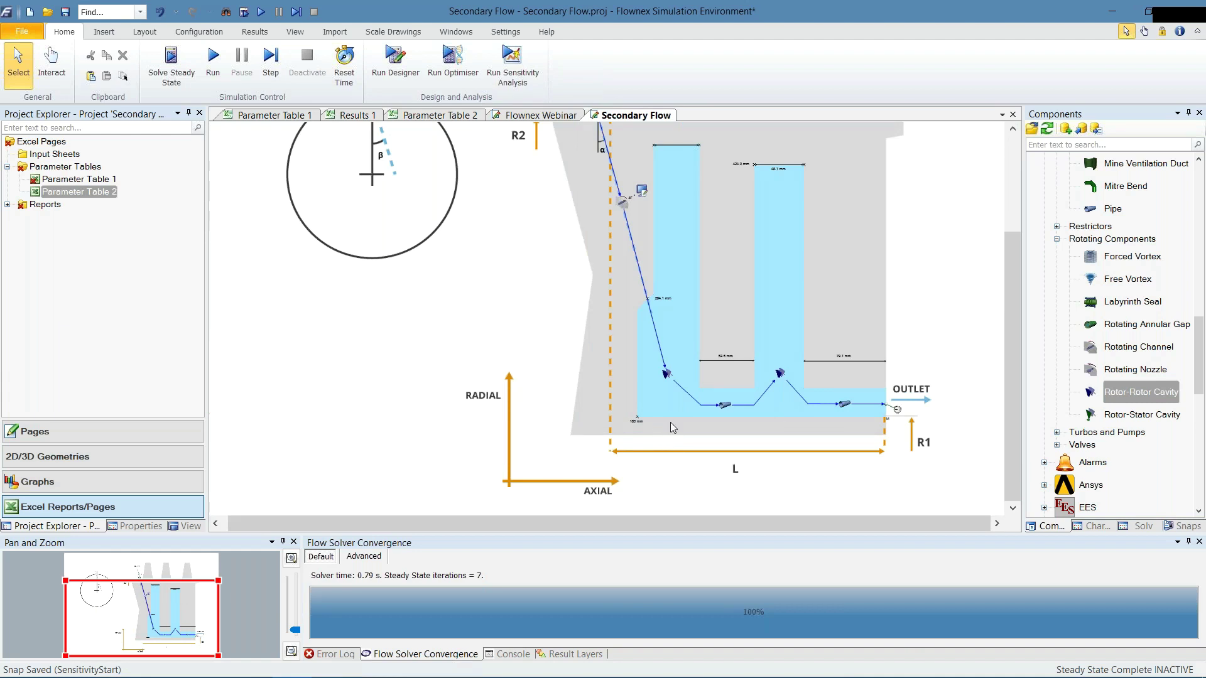
pyautogui.scroll(1, 670, 419)
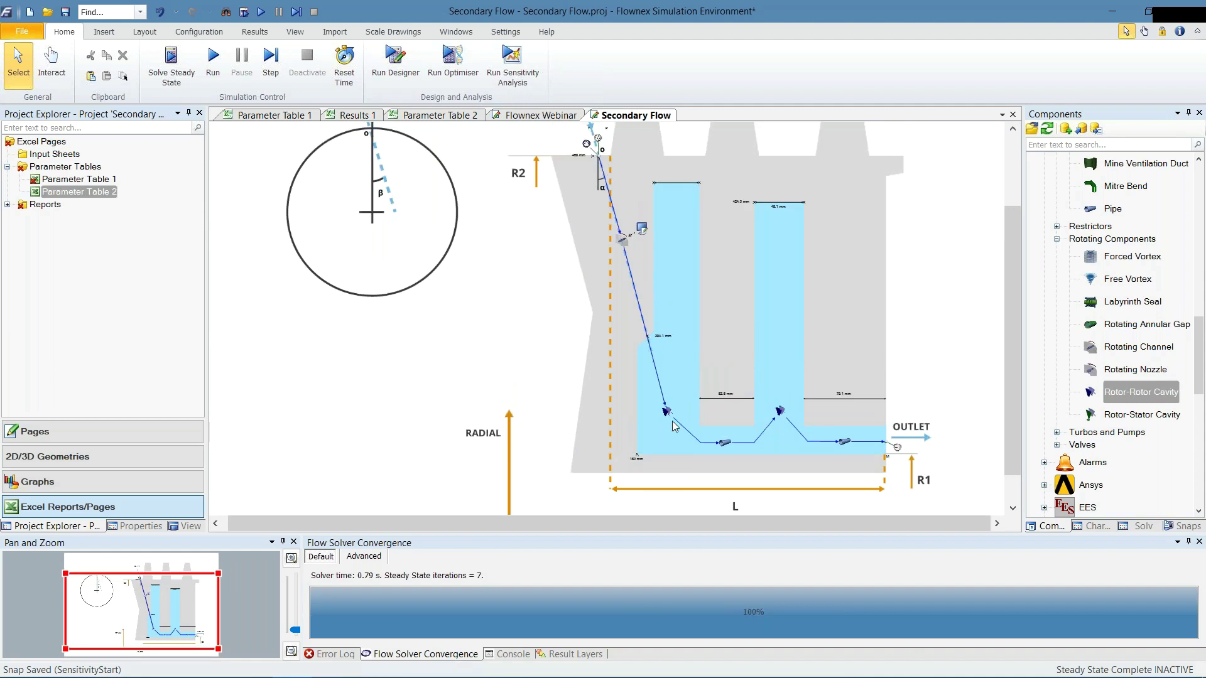
pyautogui.moveTo(674, 322); pyautogui.dragTo(624, 348)
pyautogui.click(624, 348)
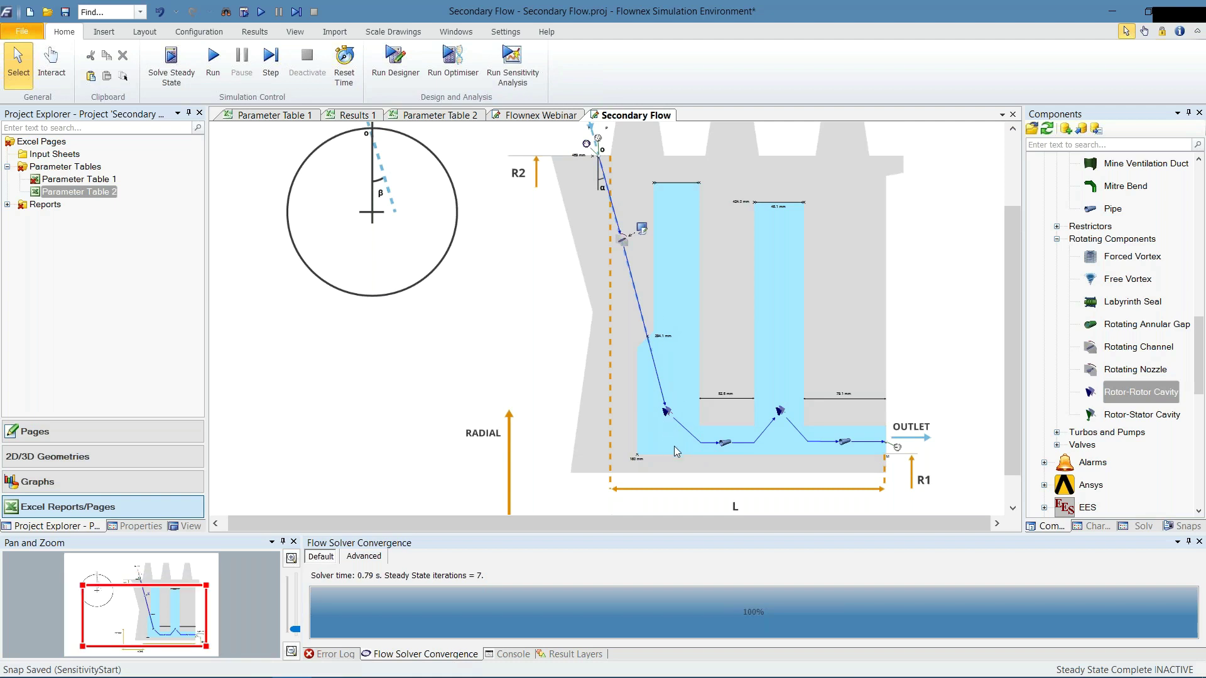
pyautogui.scroll(3, 674, 450)
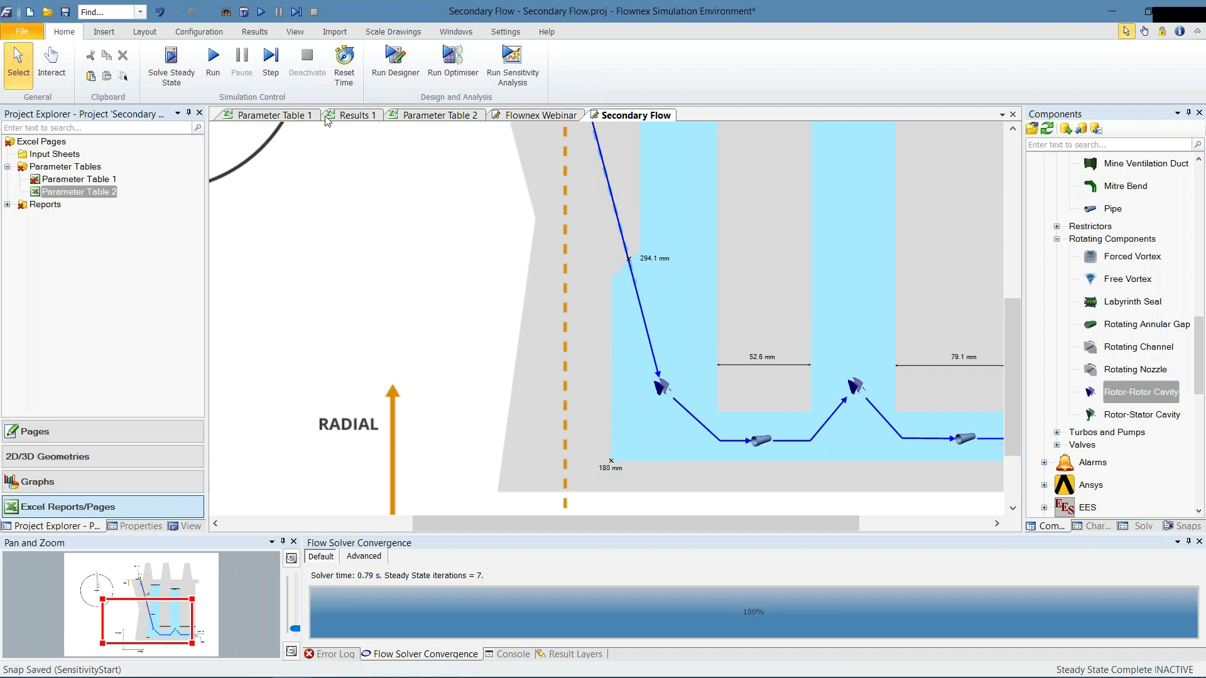
# Recheck condition 8's channel diameter and total pressure in Parameter Table 2, and return to the Secondary Flow drawing
pyautogui.click(406, 117)
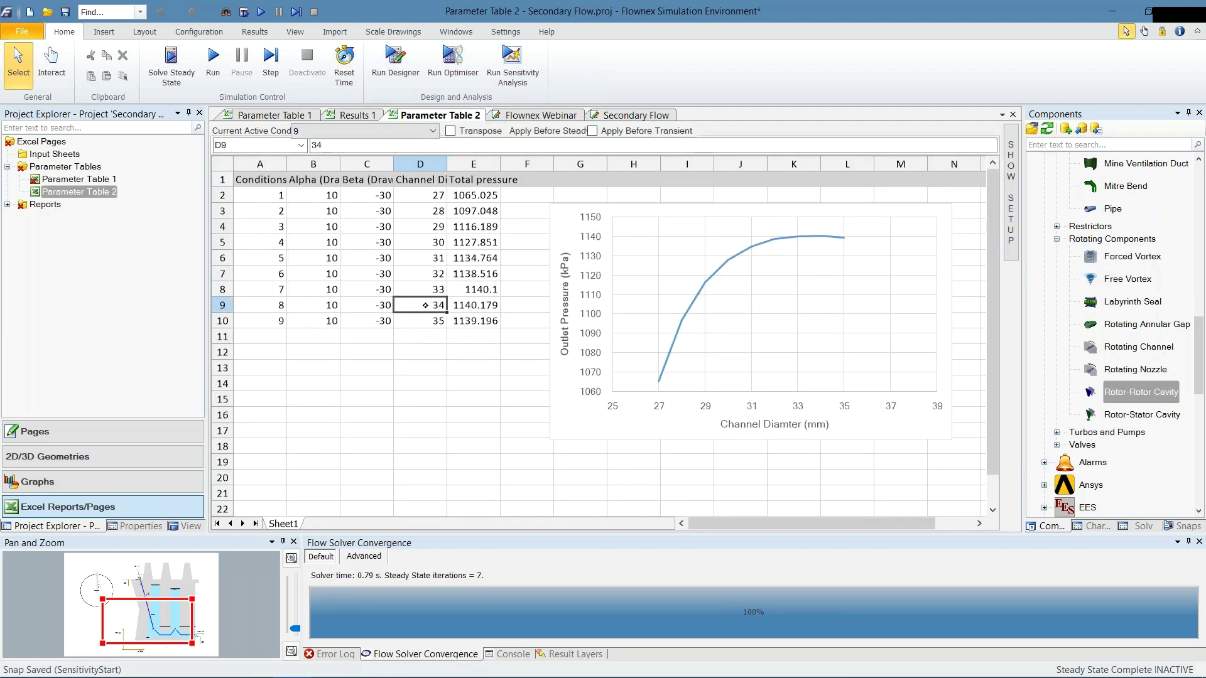
pyautogui.click(473, 305)
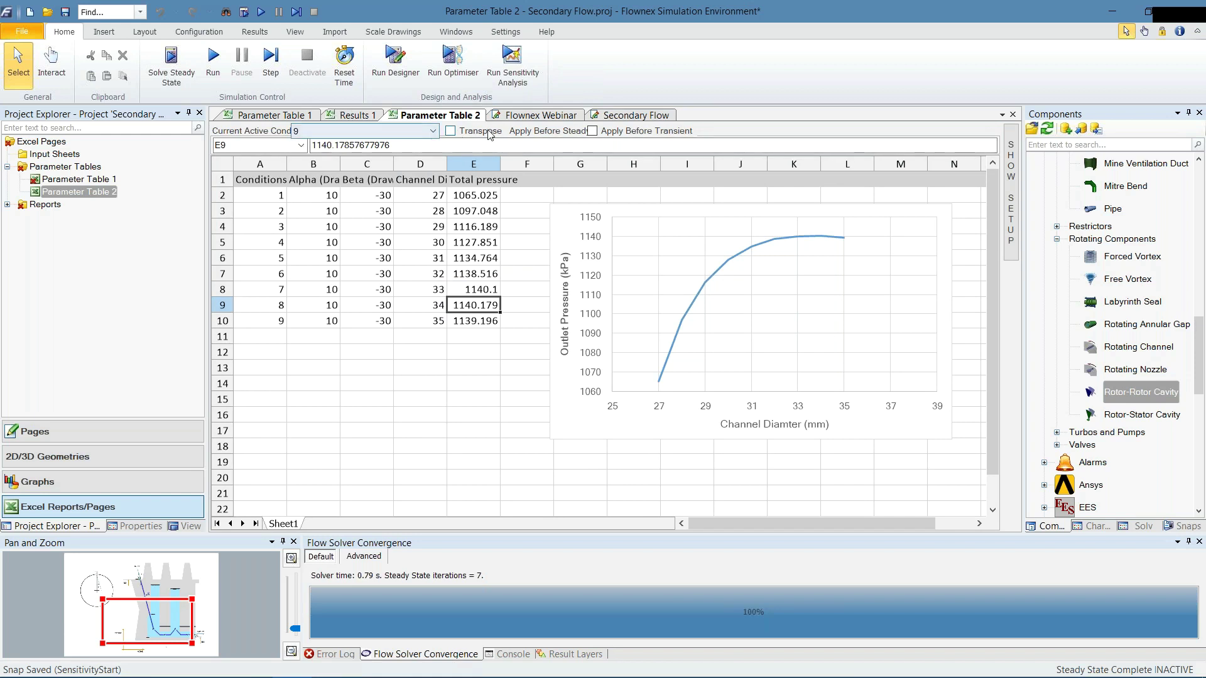
pyautogui.click(622, 119)
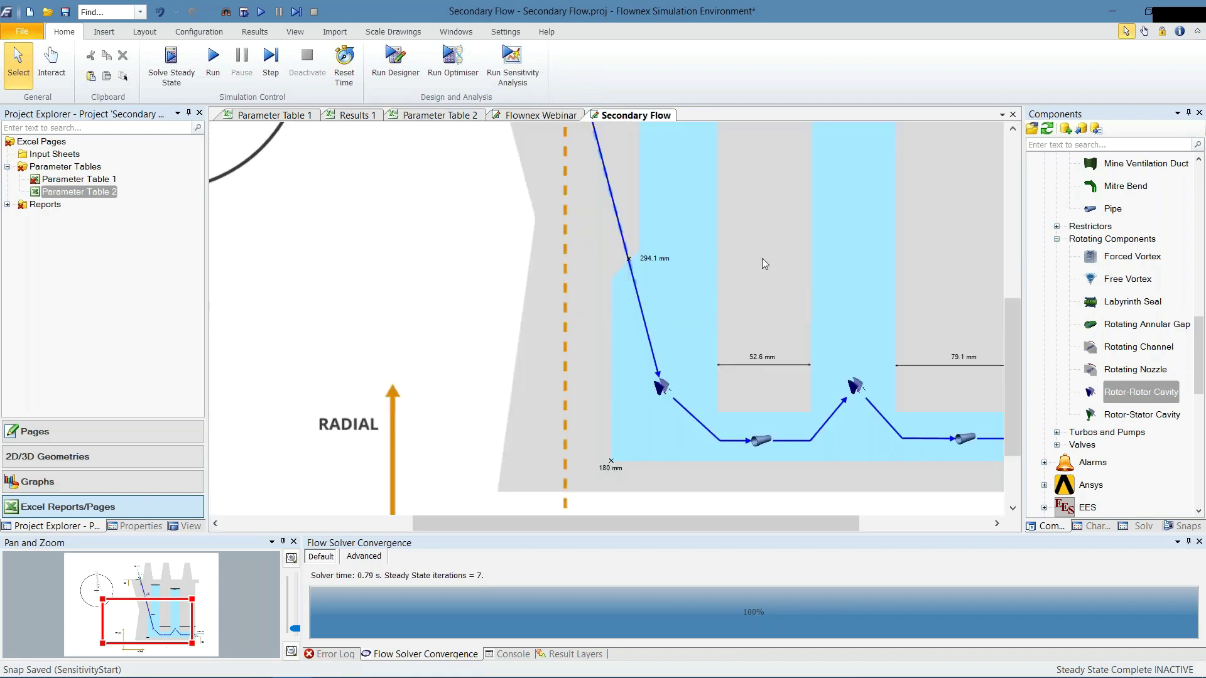
# Save the project and bring the full rotor geometry with its flow network into view
pyautogui.hotkey('ctrl', 's')
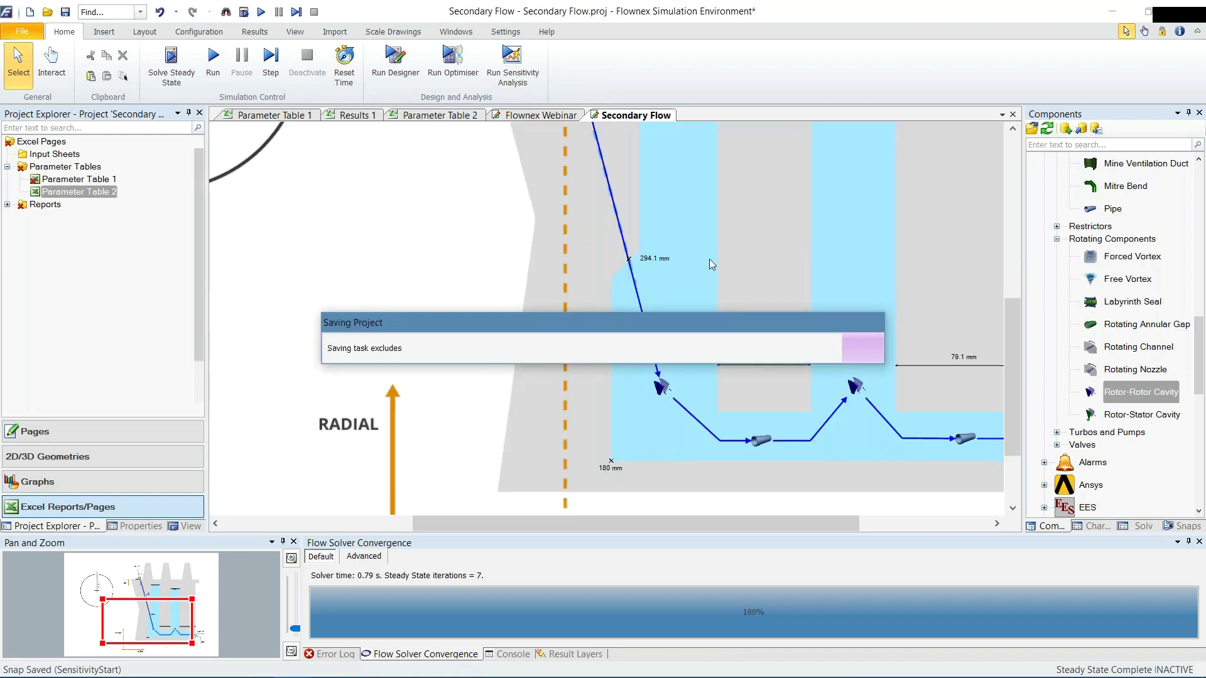
pyautogui.scroll(-5, 710, 259)
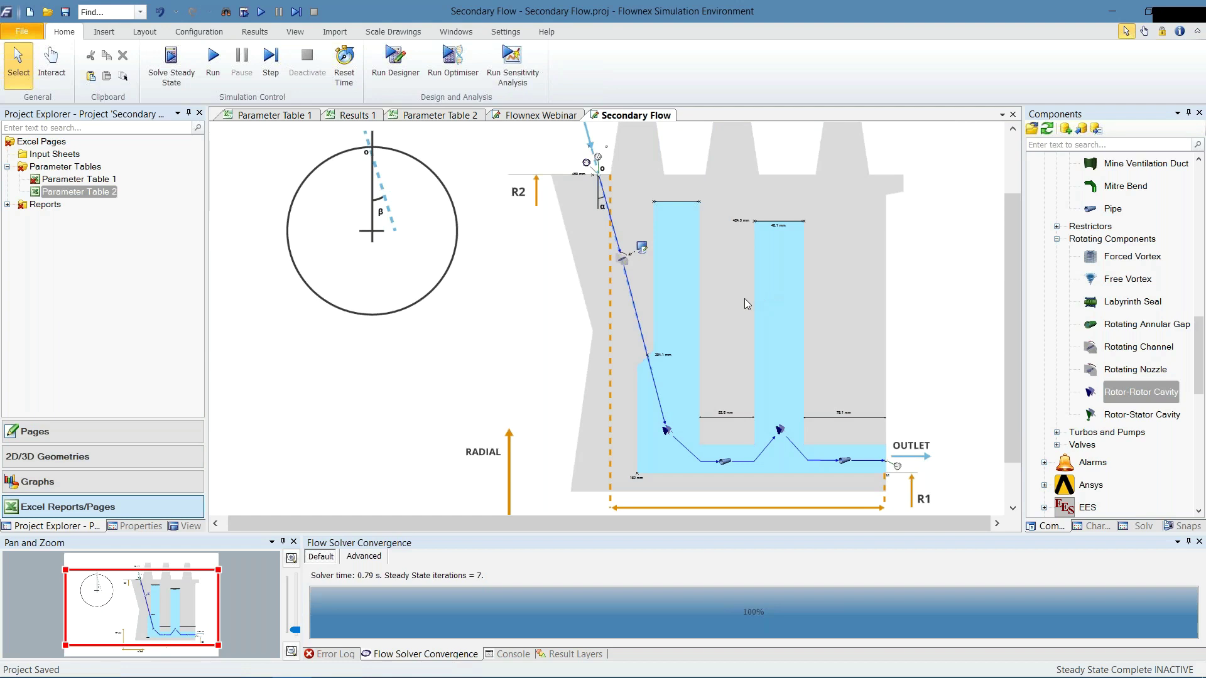
pyautogui.scroll(-1, 746, 288)
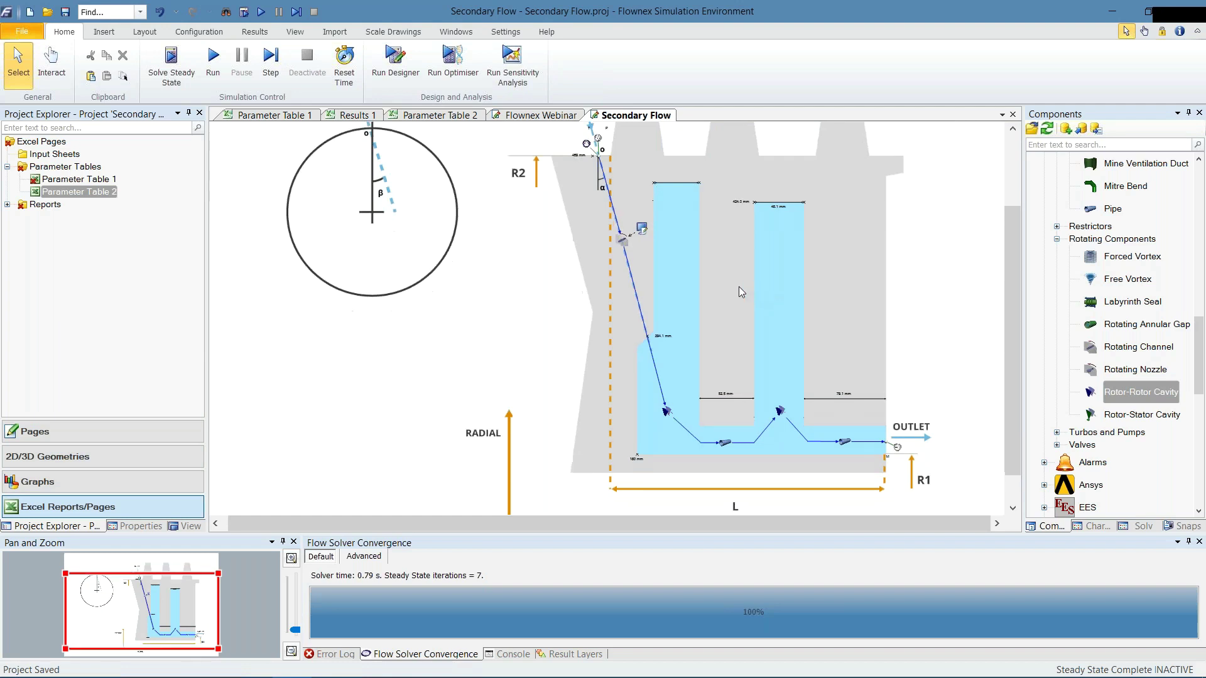
pyautogui.scroll(-1, 738, 286)
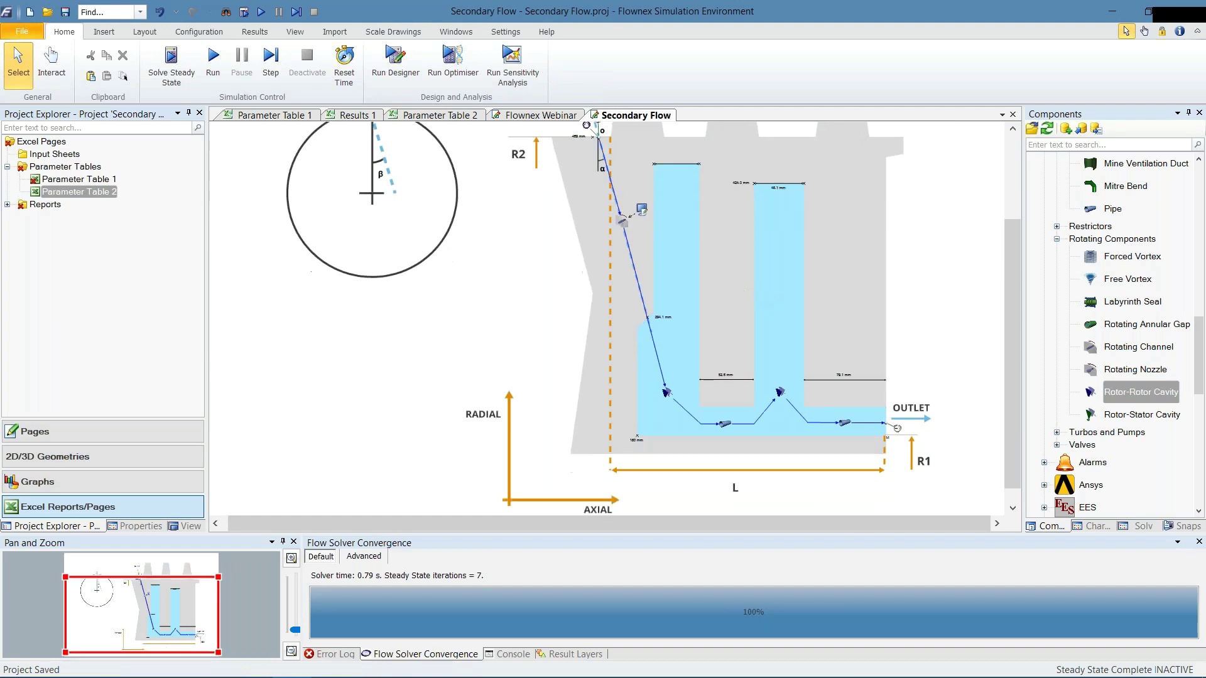
# Switch to the PowerPoint slide show and advance to the Summary slide
pyautogui.hotkey('alt', 'Tab')
pyautogui.hotkey('alt', 'Tab')
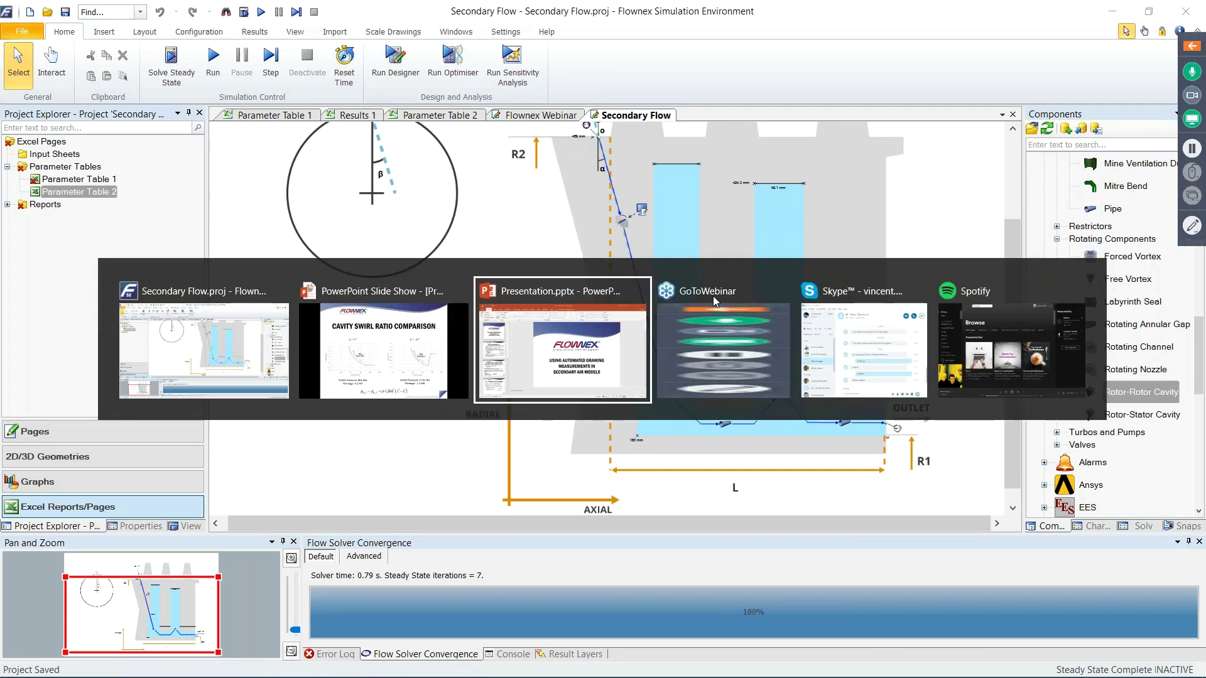
pyautogui.press('Right')
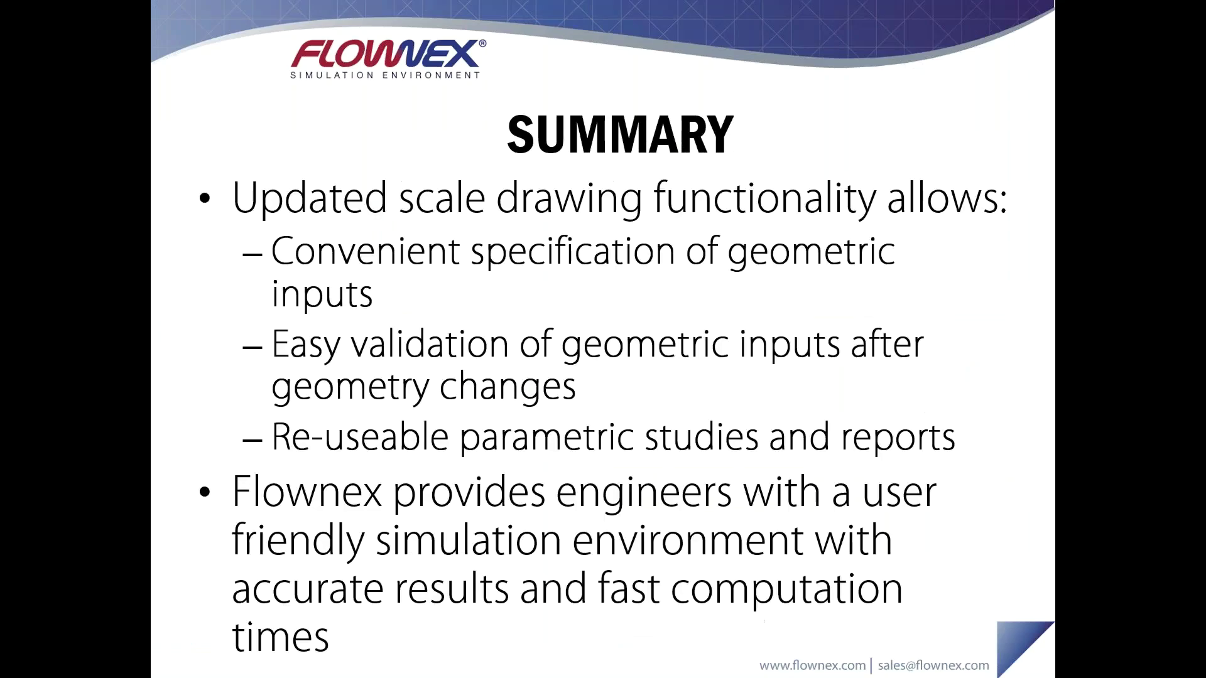